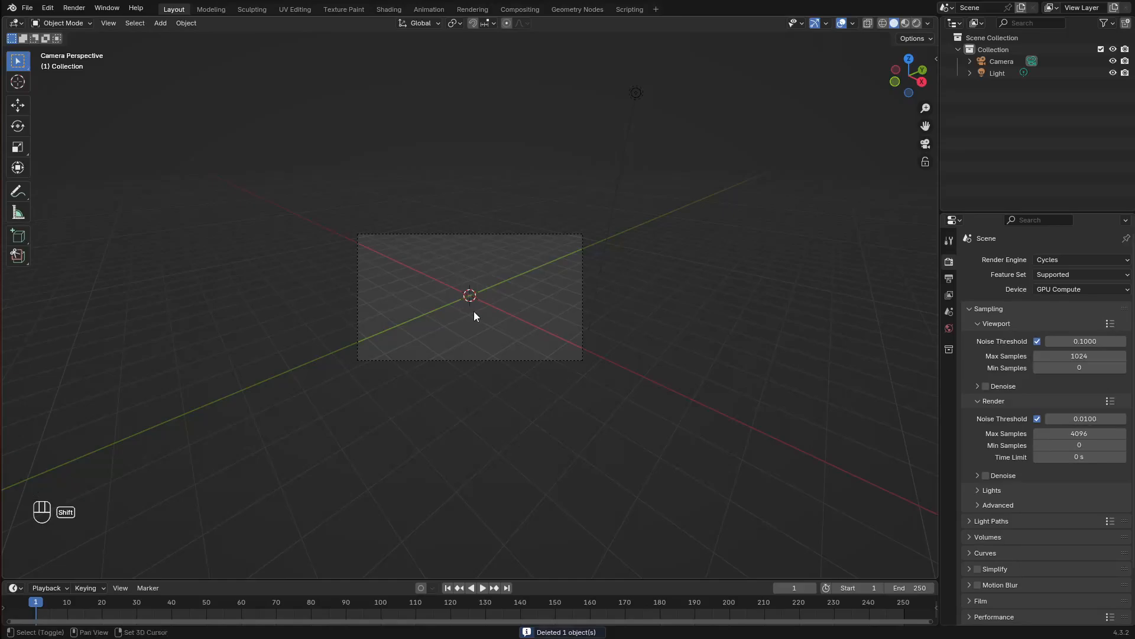
# Add a UV sphere at the centre of the scene
pyautogui.hotkey('shift', 'a')
pyautogui.moveTo(474, 311)
pyautogui.click(537, 347)
pyautogui.scroll(6, 537, 345)
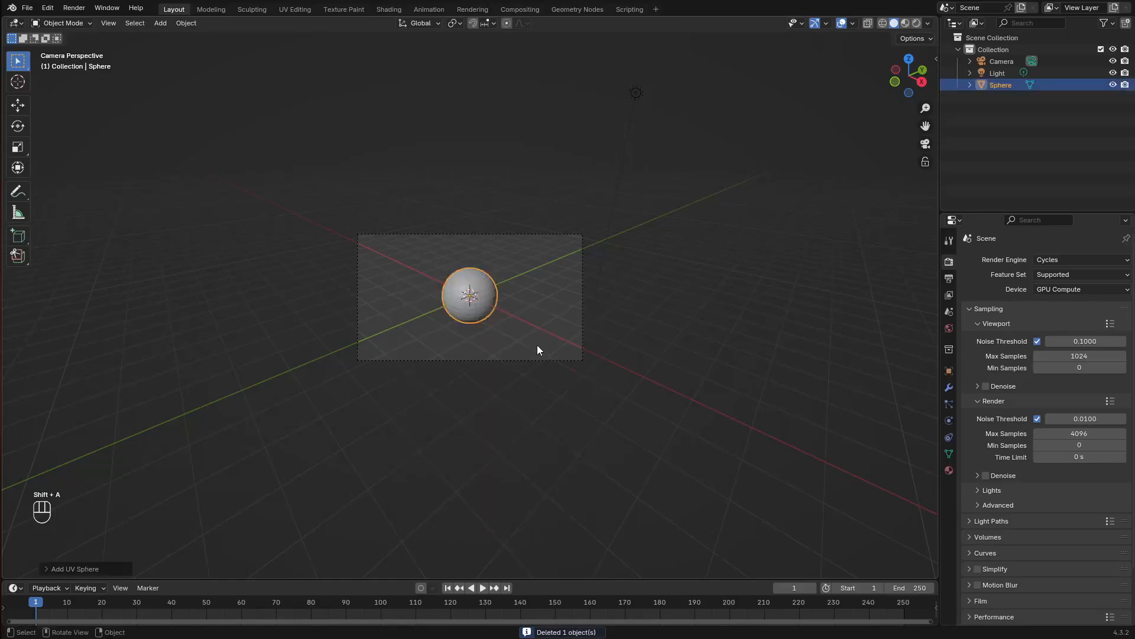
pyautogui.keyDown('shift'); pyautogui.moveTo(551, 322); pyautogui.dragTo(534, 345, button='middle'); pyautogui.keyUp('shift')
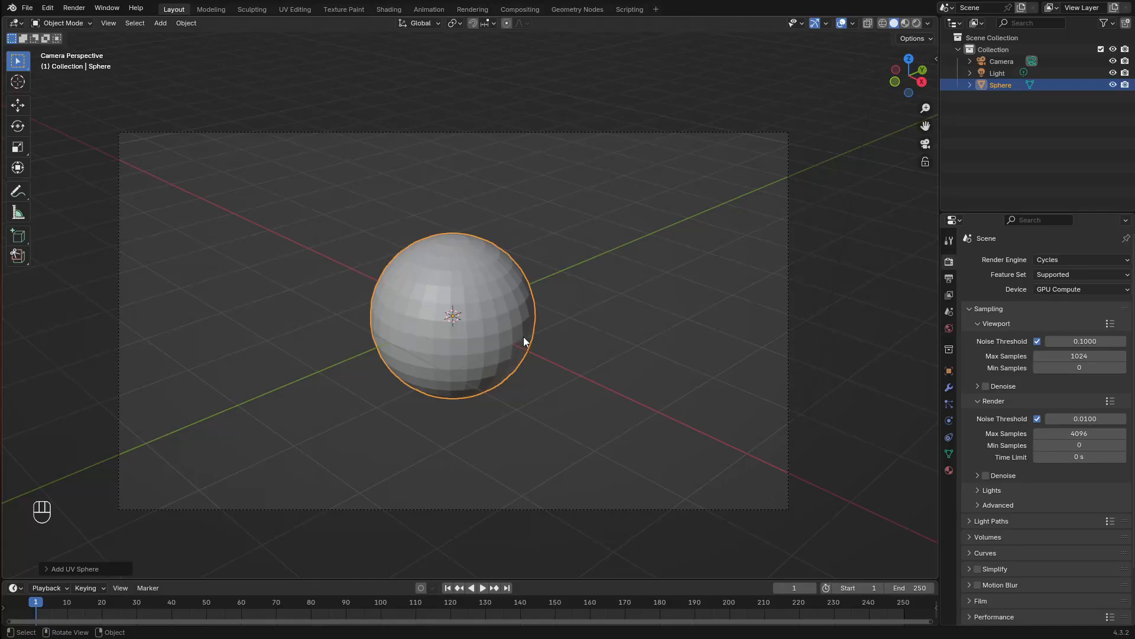
# Give the sphere a level 2 Subdivision Surface modifier and shade it smooth
pyautogui.hotkey('ctrl', '2')
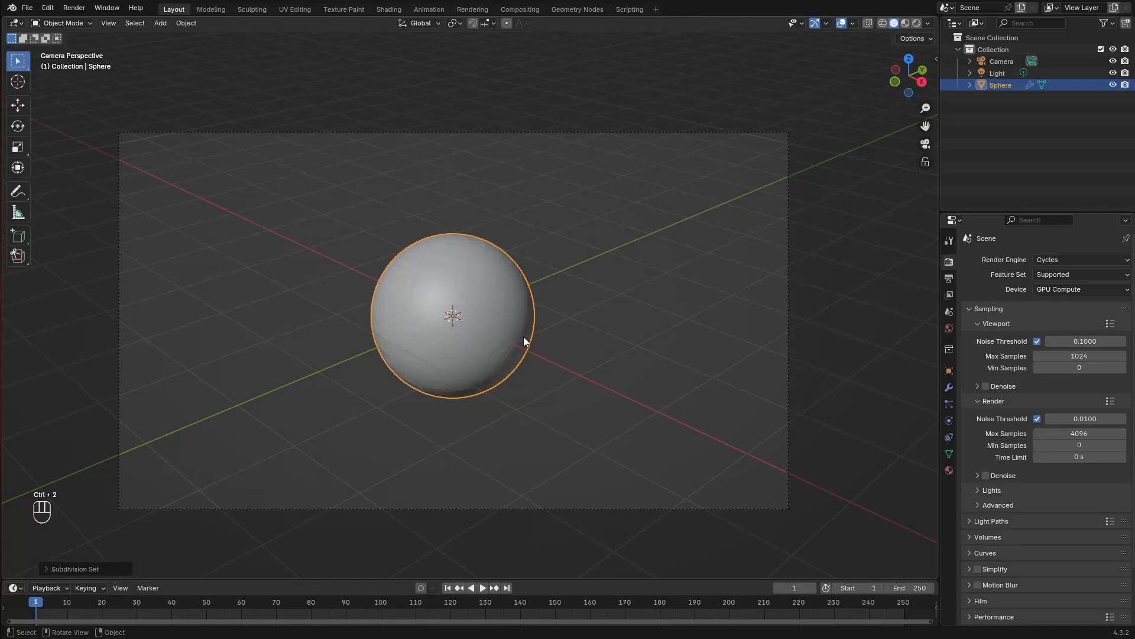
pyautogui.moveTo(483, 330); pyautogui.dragTo(514, 372, button='middle')
pyautogui.rightClick(488, 282)
pyautogui.click(489, 284)
pyautogui.scroll(6, 517, 278)
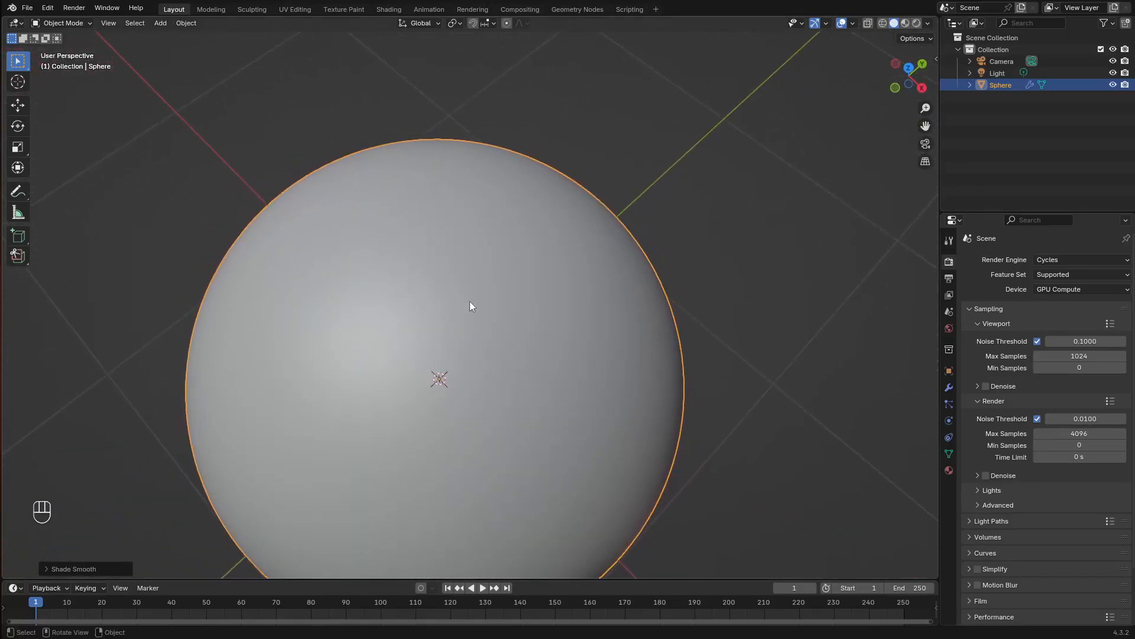
# Add a Normal Edit modifier to the sphere
pyautogui.click(950, 388)
pyautogui.click(1081, 263)
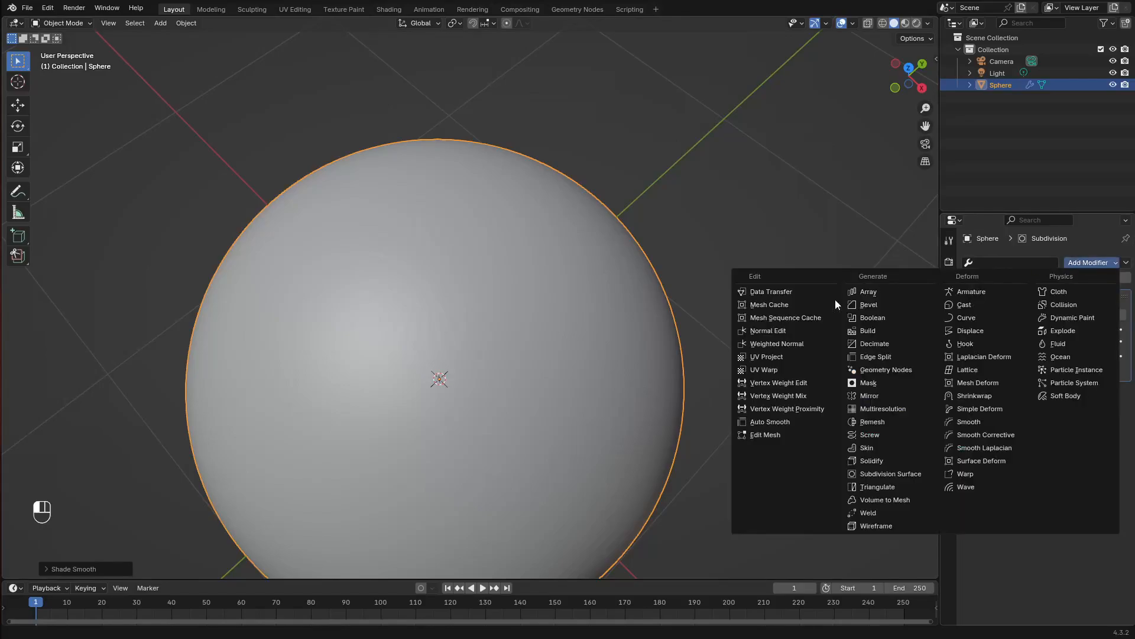
pyautogui.click(771, 330)
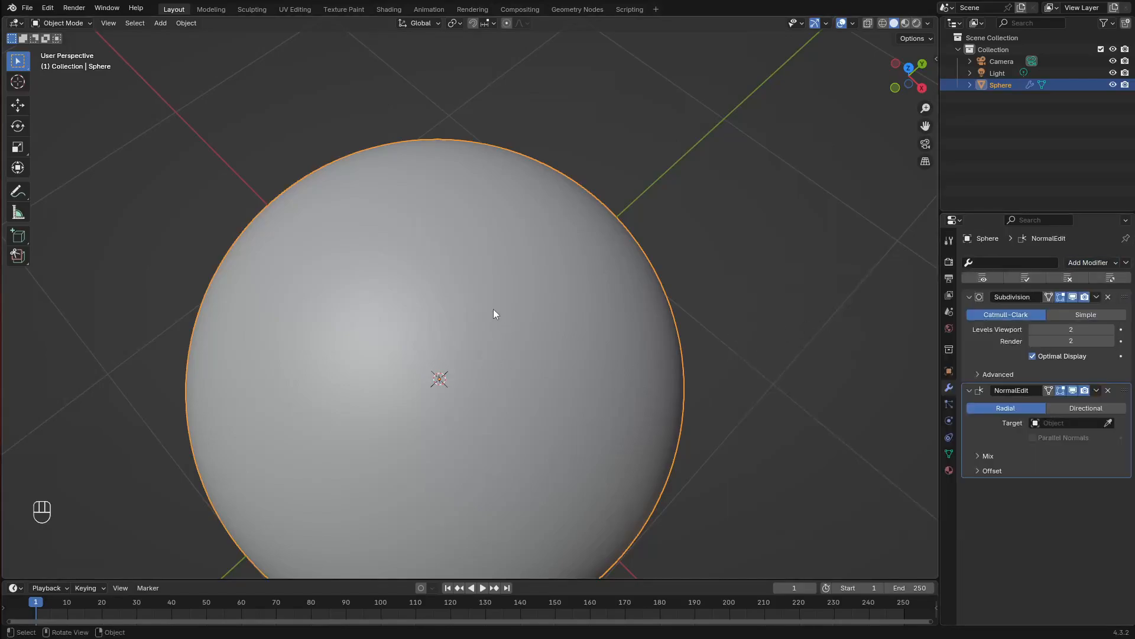
pyautogui.scroll(-2, 512, 402)
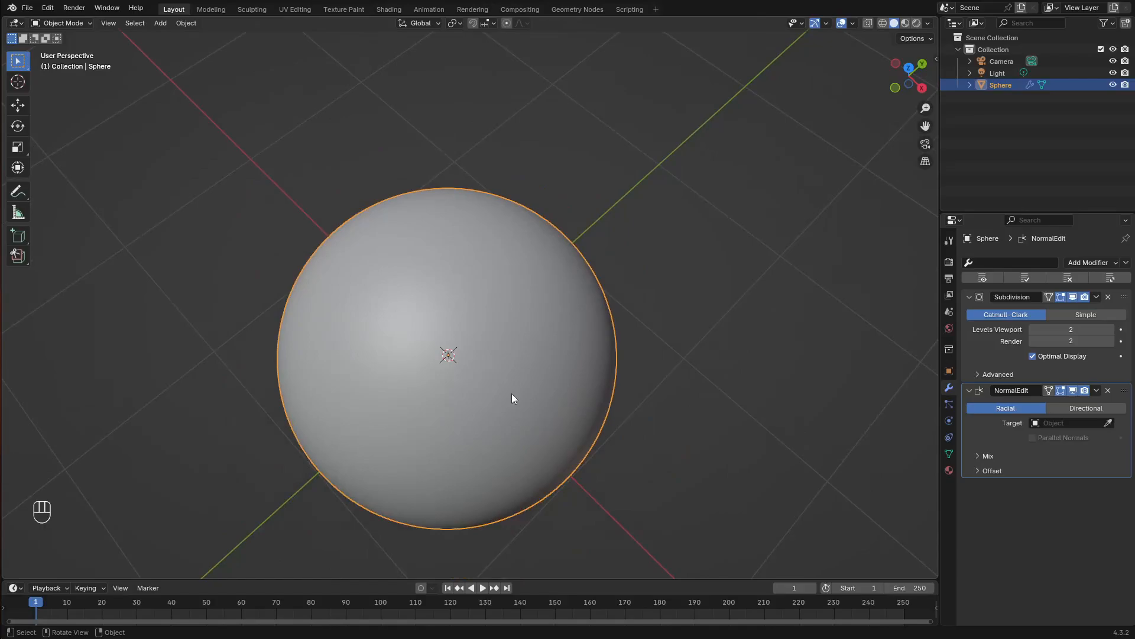
# Duplicate one pole-to-pole edge loop of the sphere's mesh in place and scale the copy to about 1.13
pyautogui.press('KP_1')
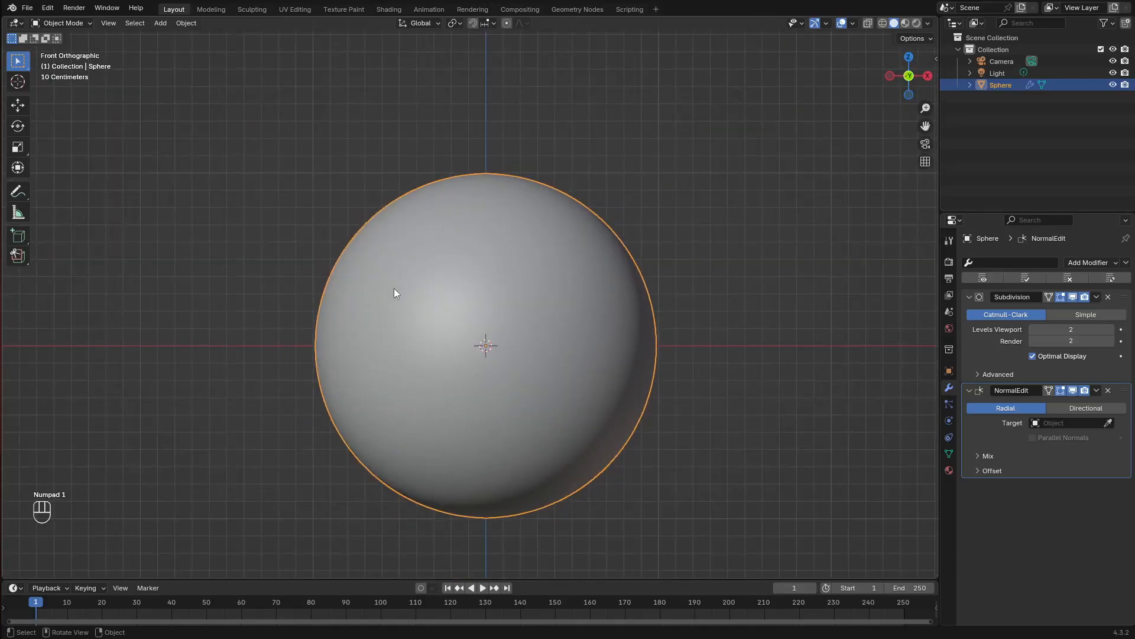
pyautogui.press('Tab')
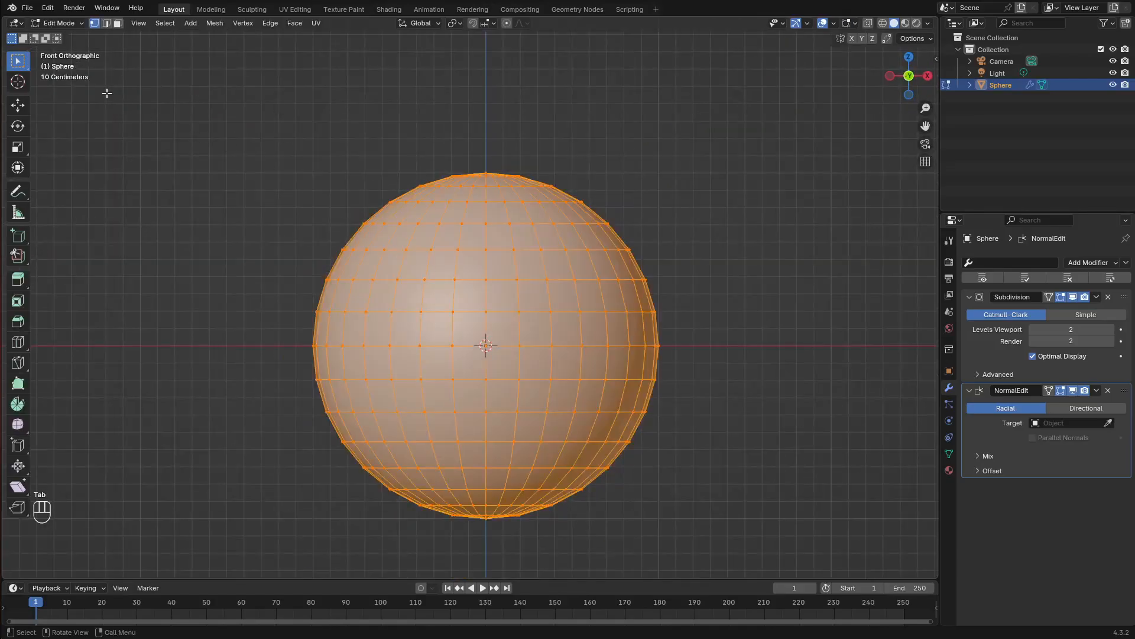
pyautogui.click(107, 23)
pyautogui.moveTo(215, 69); pyautogui.dragTo(514, 220, button='middle')
pyautogui.keyDown('alt'); pyautogui.click(418, 268); pyautogui.keyUp('alt')
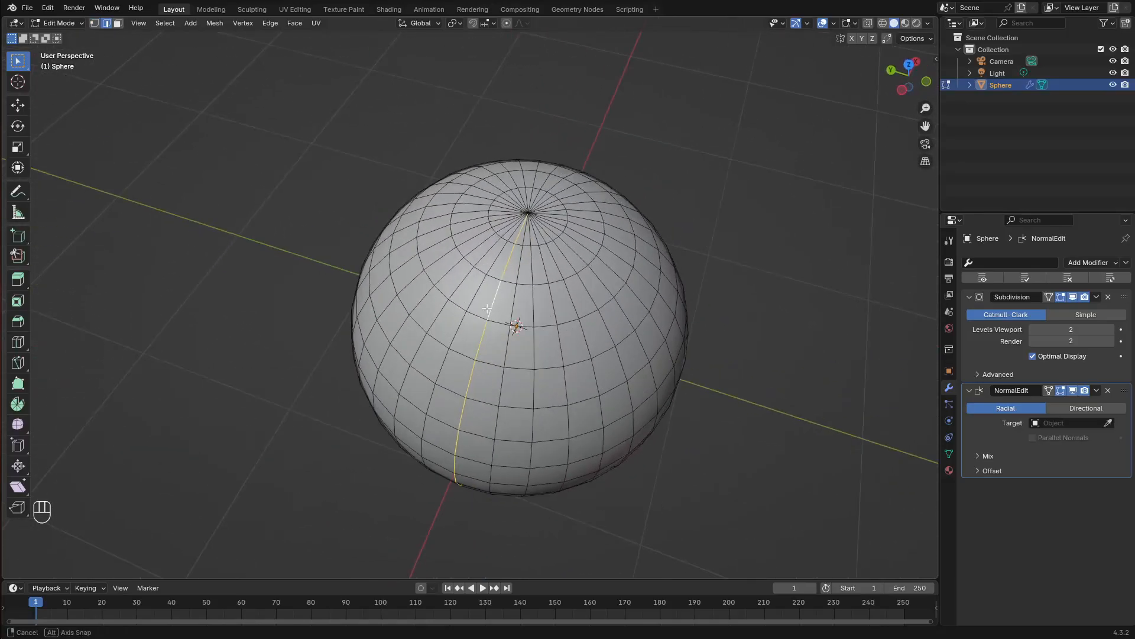
pyautogui.moveTo(502, 434); pyautogui.dragTo(492, 340, button='middle')
pyautogui.press('KP_1')
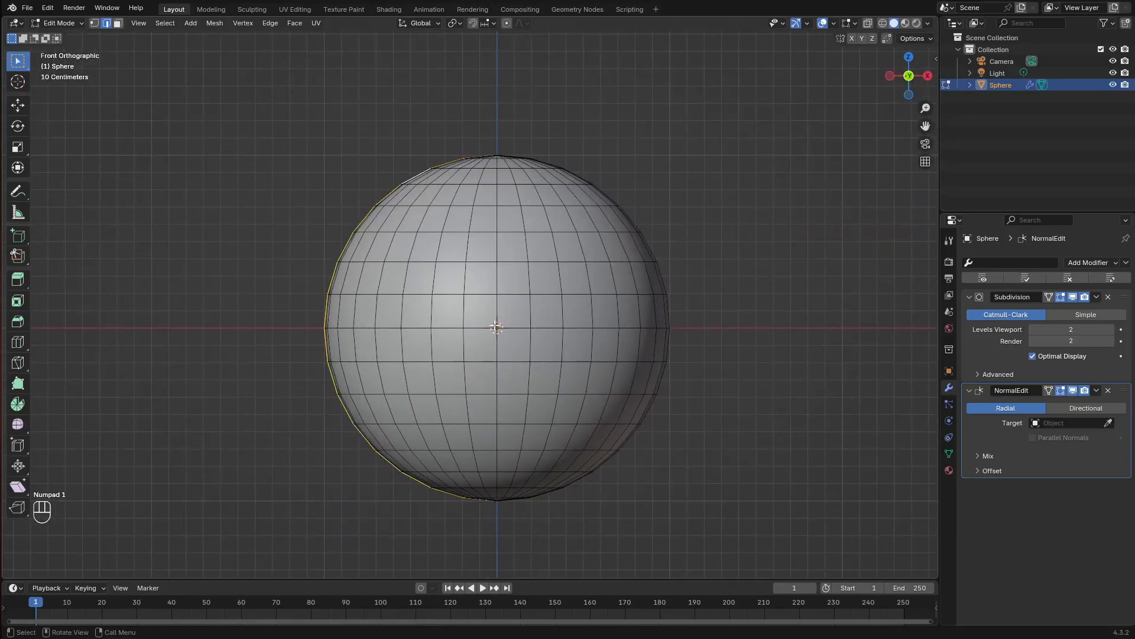
pyautogui.hotkey('shift', 'd')
pyautogui.rightClick(462, 324)
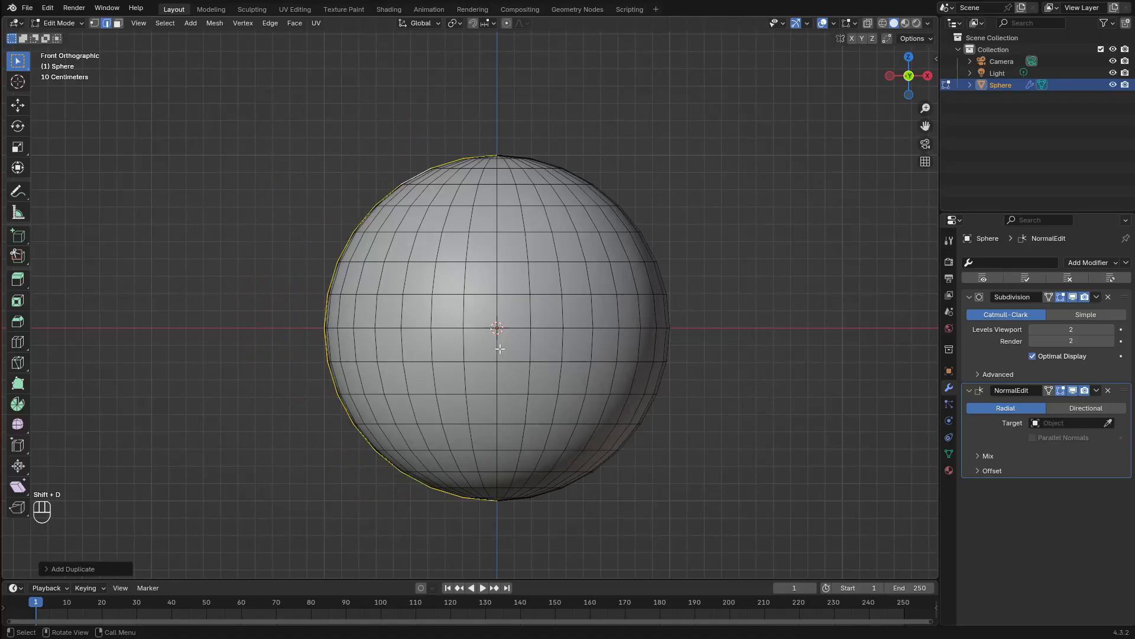
pyautogui.press('s')
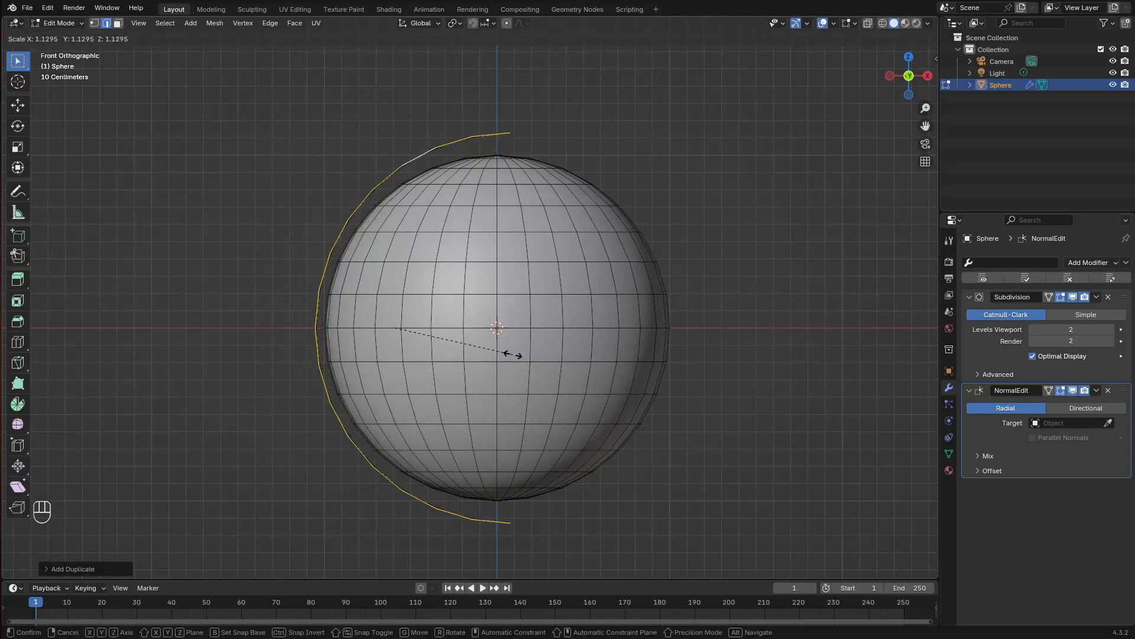
pyautogui.click(513, 355)
# Shift the duplicated edge arc about -0.072 m along X and scale it to about 0.97 along Z
pyautogui.press('g')
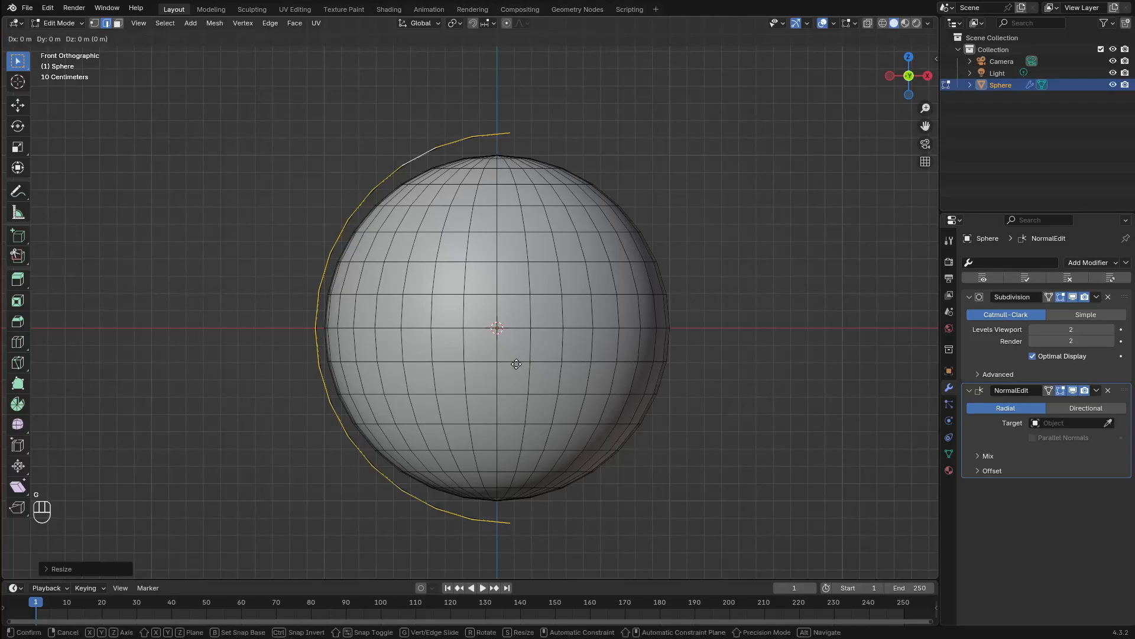
pyautogui.press('x')
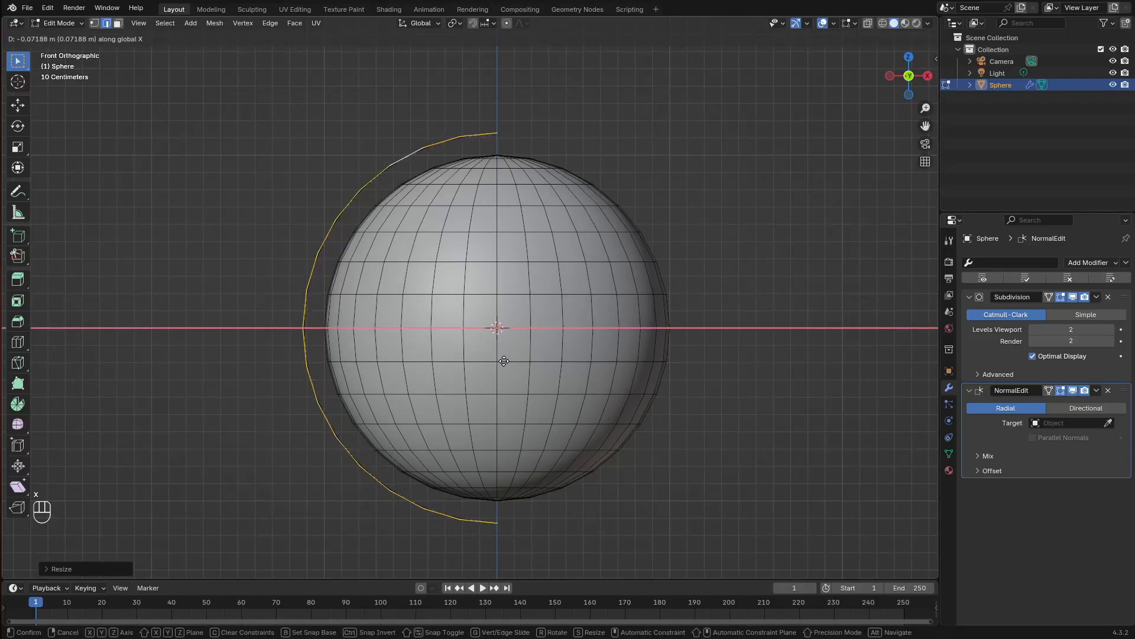
pyautogui.click(504, 360)
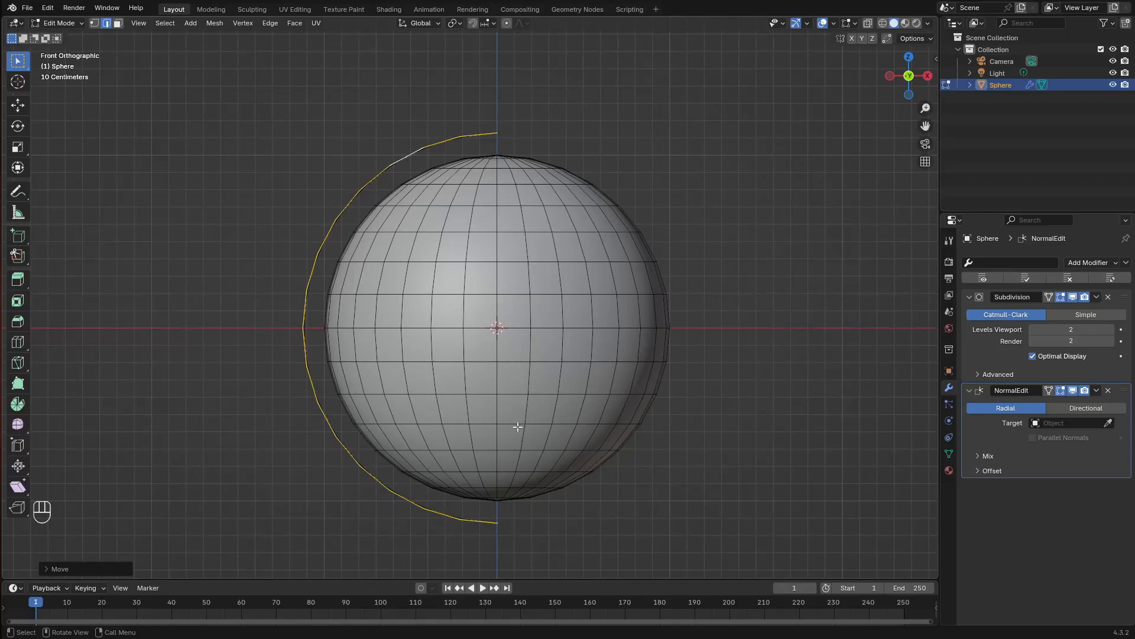
pyautogui.press('s')
pyautogui.press('z')
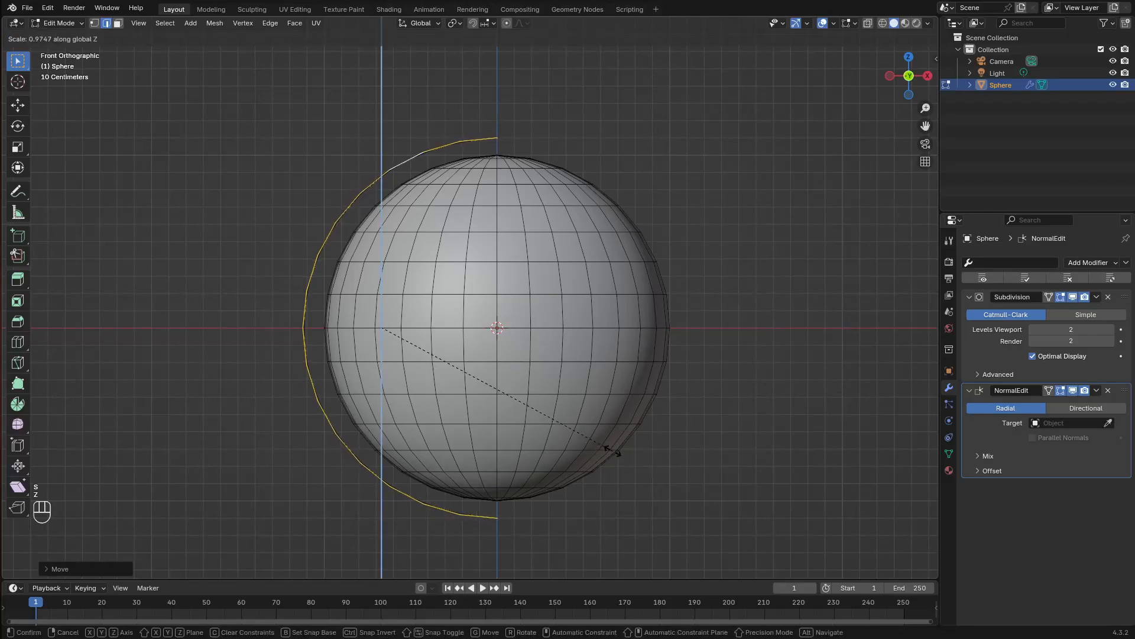
pyautogui.click(611, 436)
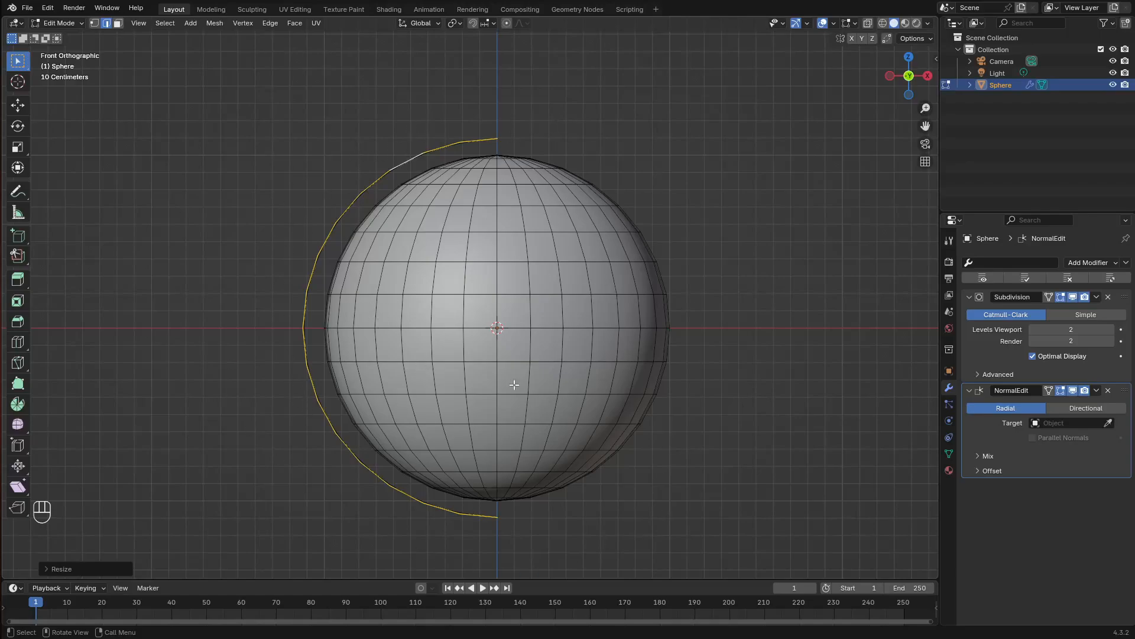
# Separate the selected arc into its own object and convert that object to a curve
pyautogui.press('p')
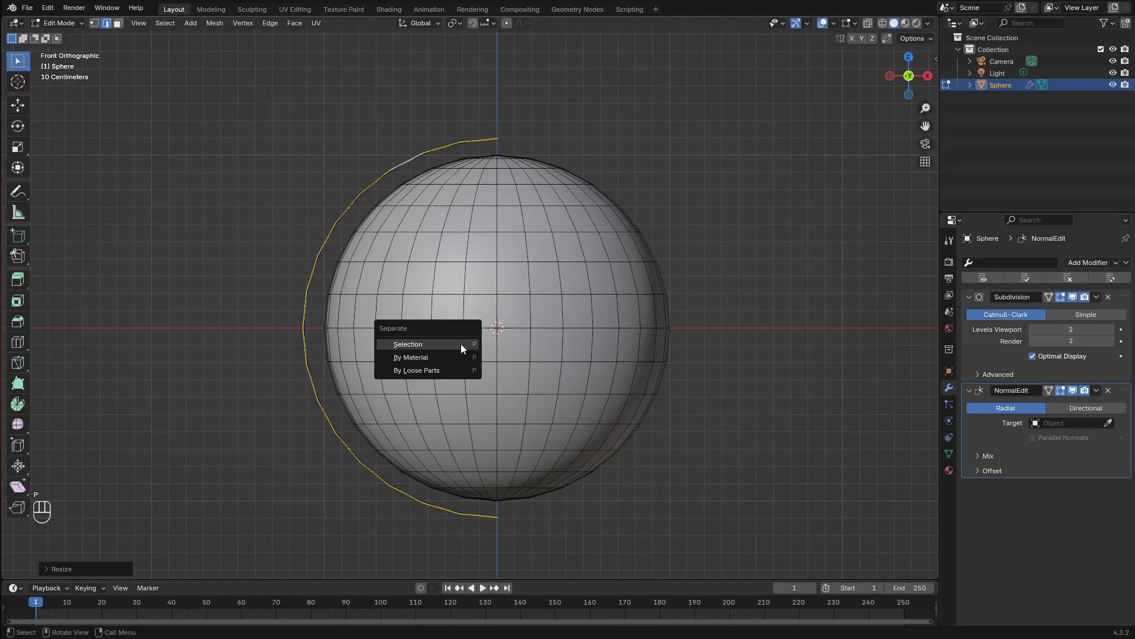
pyautogui.click(461, 345)
pyautogui.press('Tab')
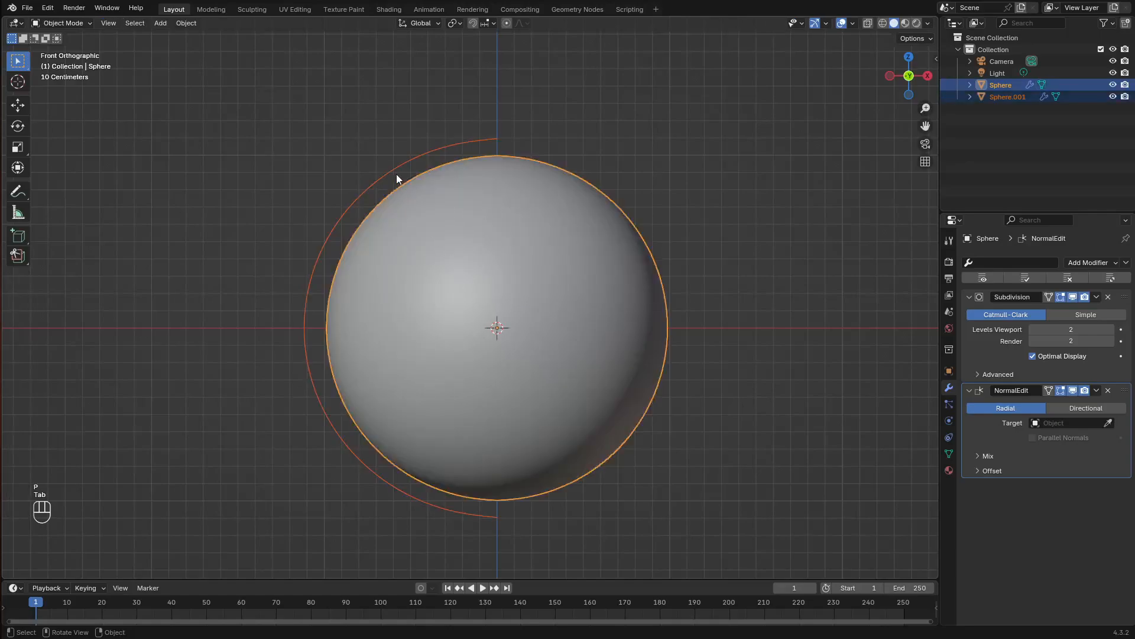
pyautogui.click(394, 169)
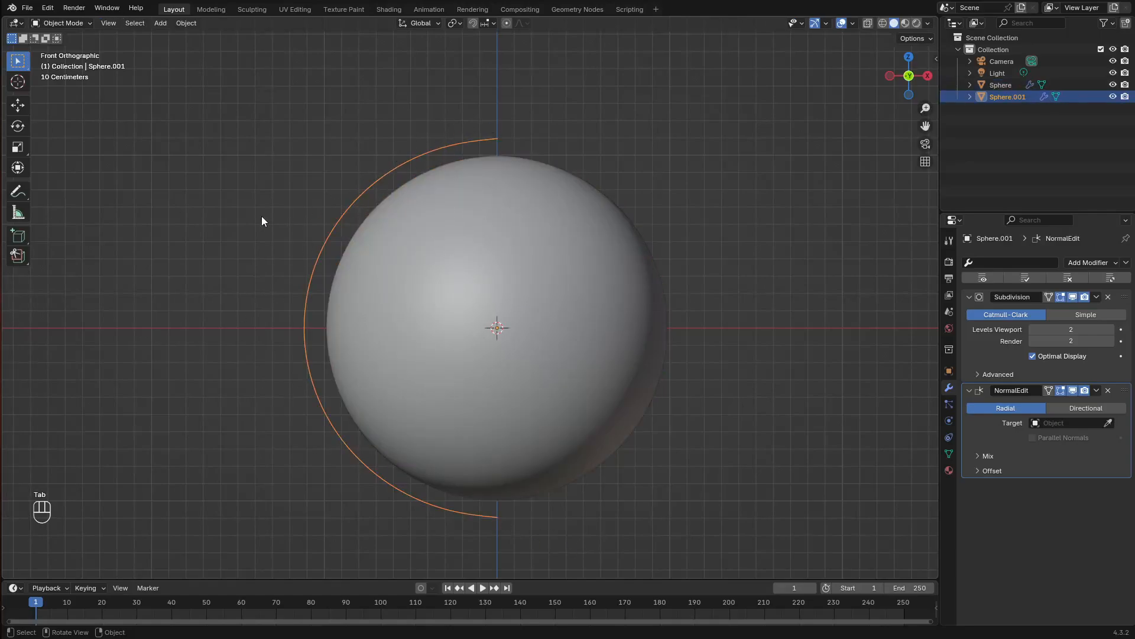
pyautogui.click(187, 24)
pyautogui.moveTo(214, 378)
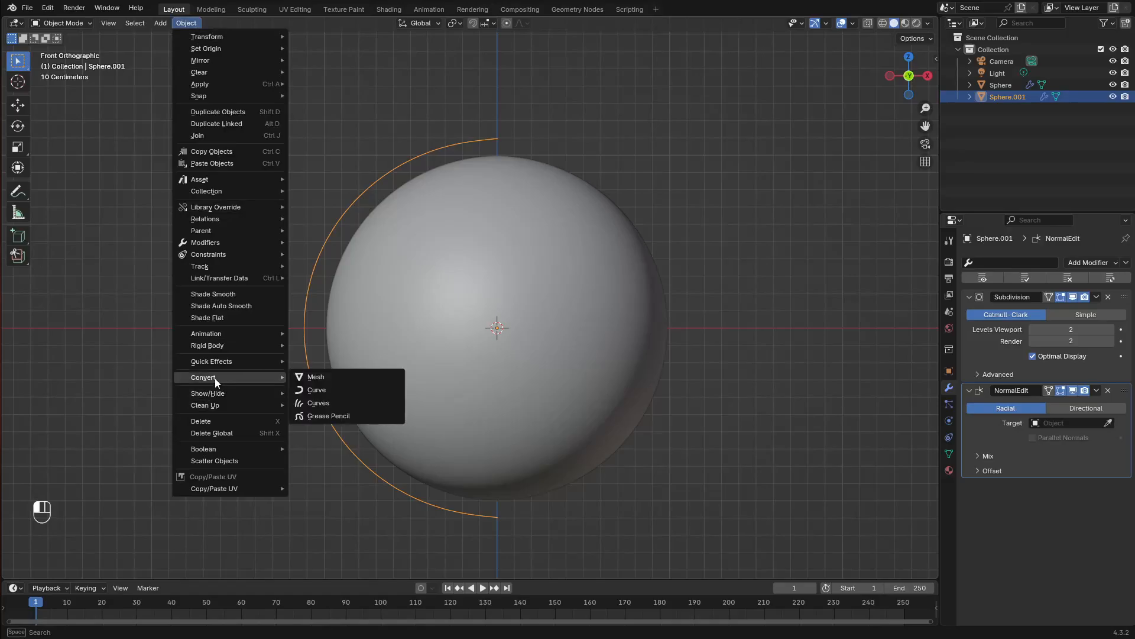
pyautogui.click(334, 389)
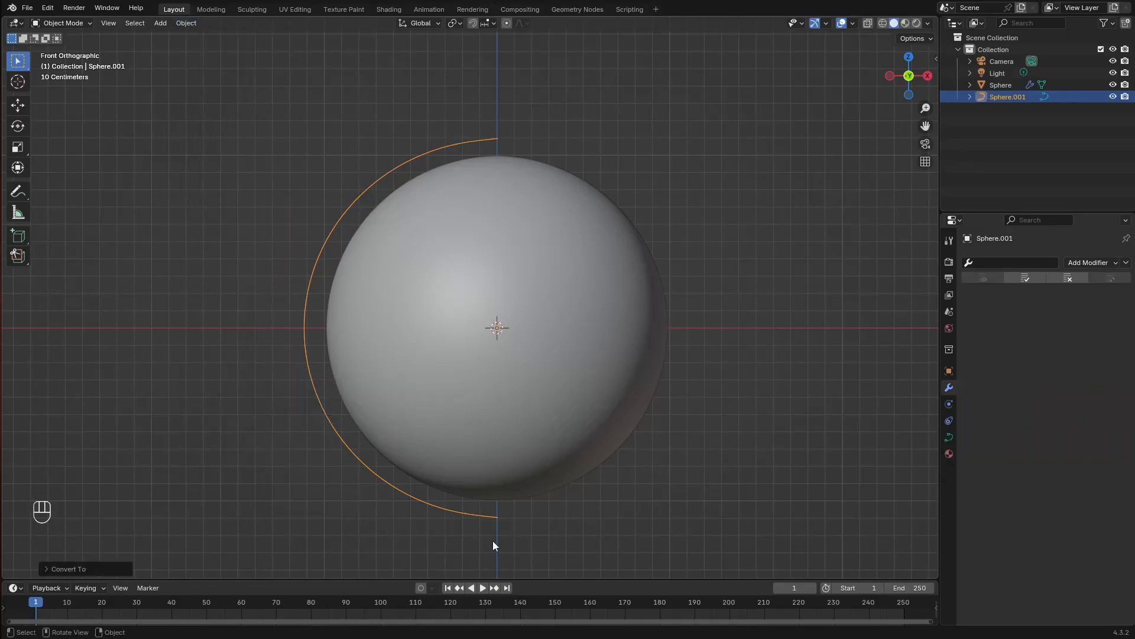
# Give the arc curve a round bevel with a depth of 0.02 m and a resolution of 0
pyautogui.click(948, 439)
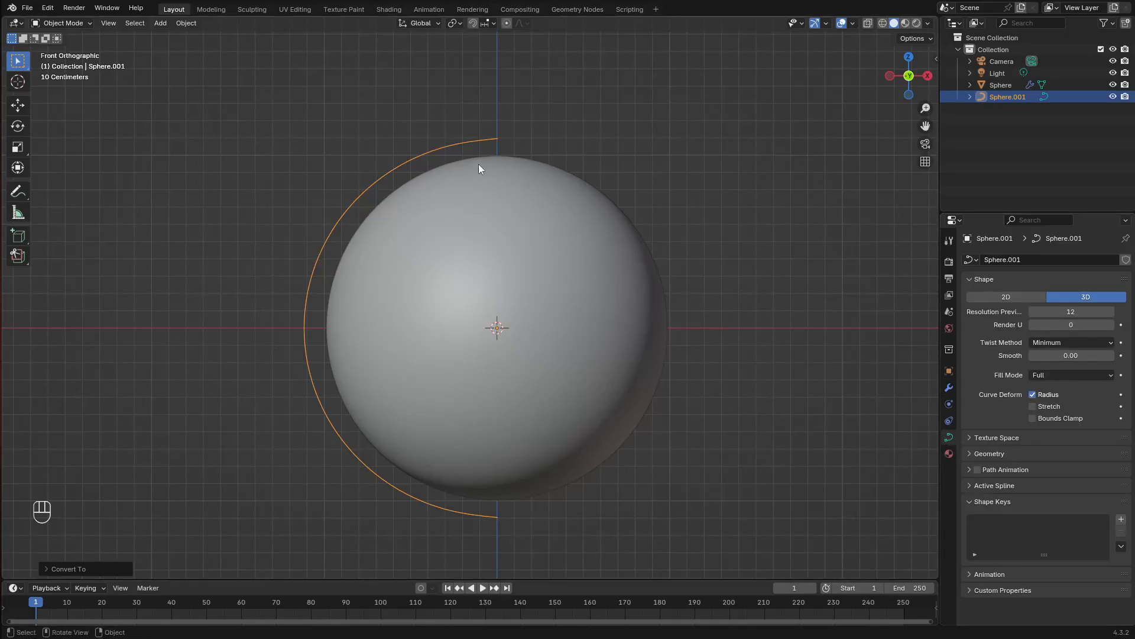
pyautogui.click(988, 452)
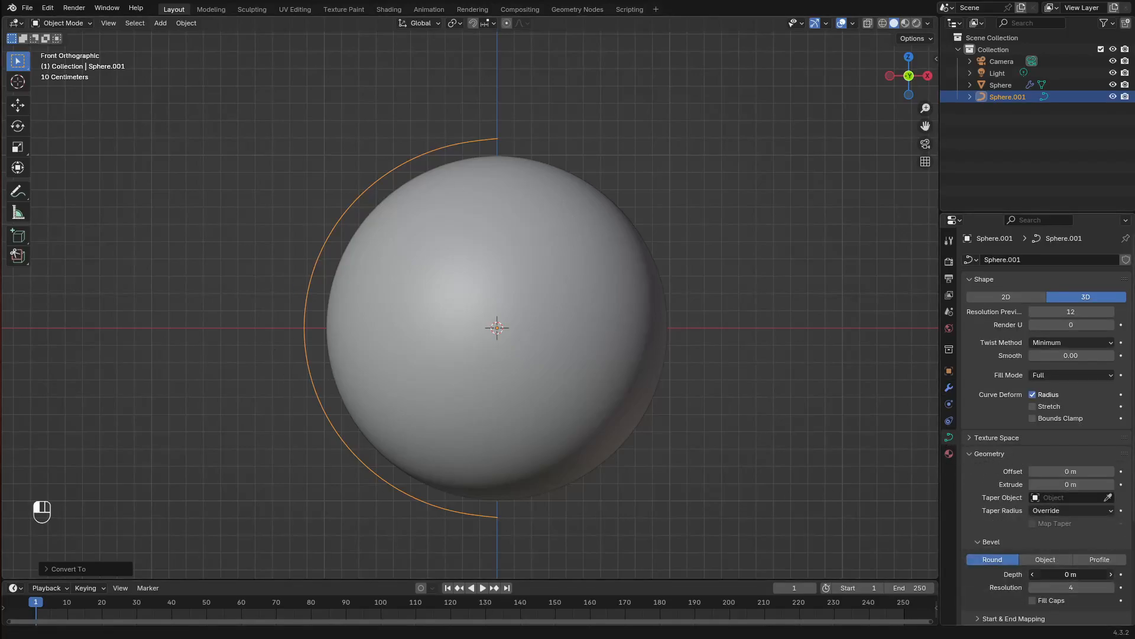
pyautogui.click(1110, 574)
pyautogui.moveTo(651, 414); pyautogui.dragTo(754, 374, button='middle')
pyautogui.click(1112, 573)
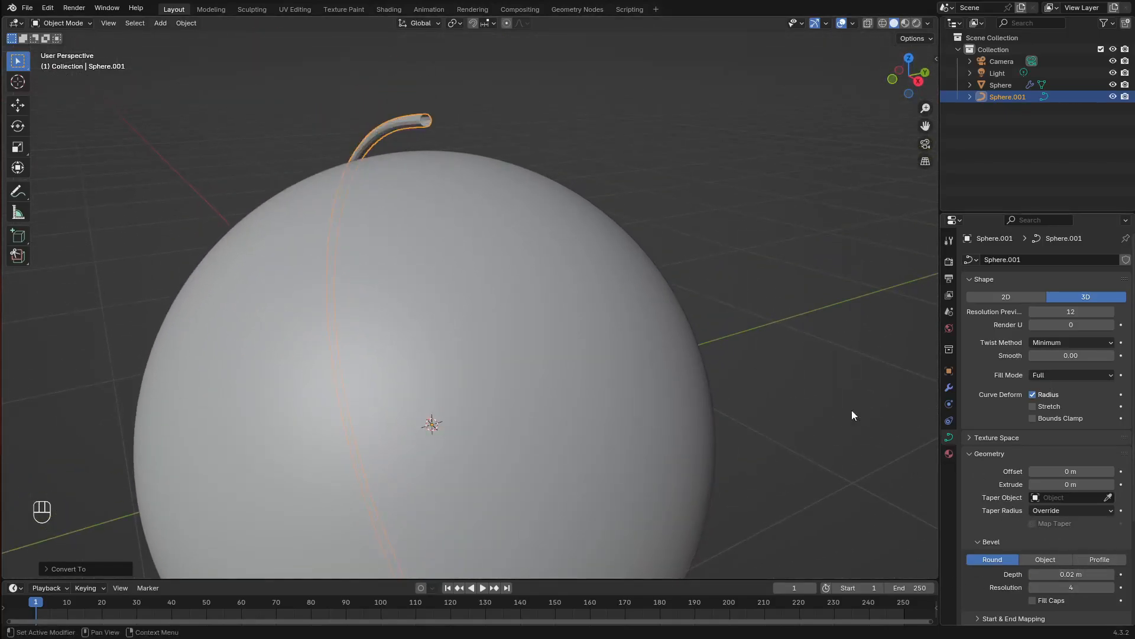
pyautogui.moveTo(852, 410); pyautogui.dragTo(456, 160, button='middle')
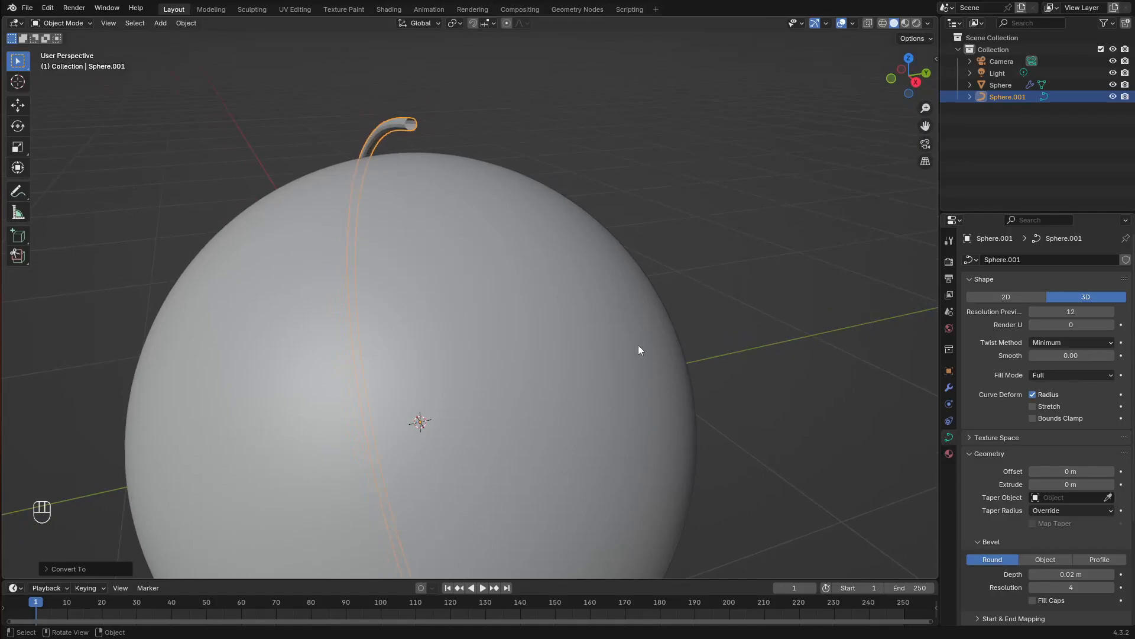
pyautogui.moveTo(1071, 588)
pyautogui.mouseDown()
pyautogui.moveTo(1058, 587)
pyautogui.moveTo(1073, 588)
pyautogui.mouseUp()
pyautogui.moveTo(551, 328); pyautogui.dragTo(470, 260, button='middle')
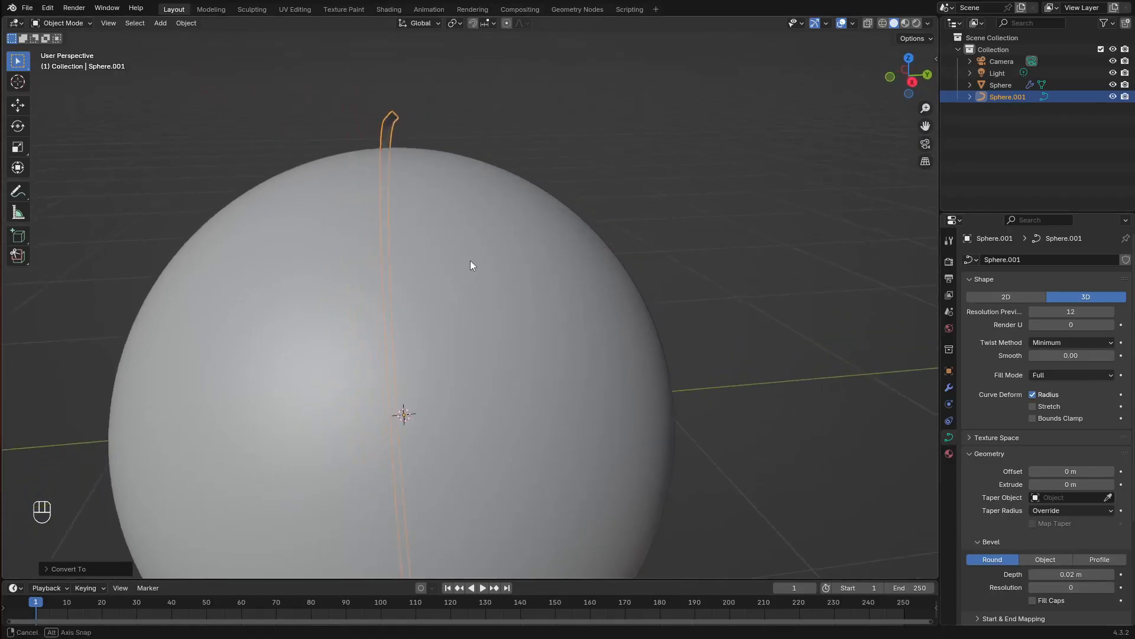
pyautogui.moveTo(355, 125); pyautogui.dragTo(505, 293, button='middle')
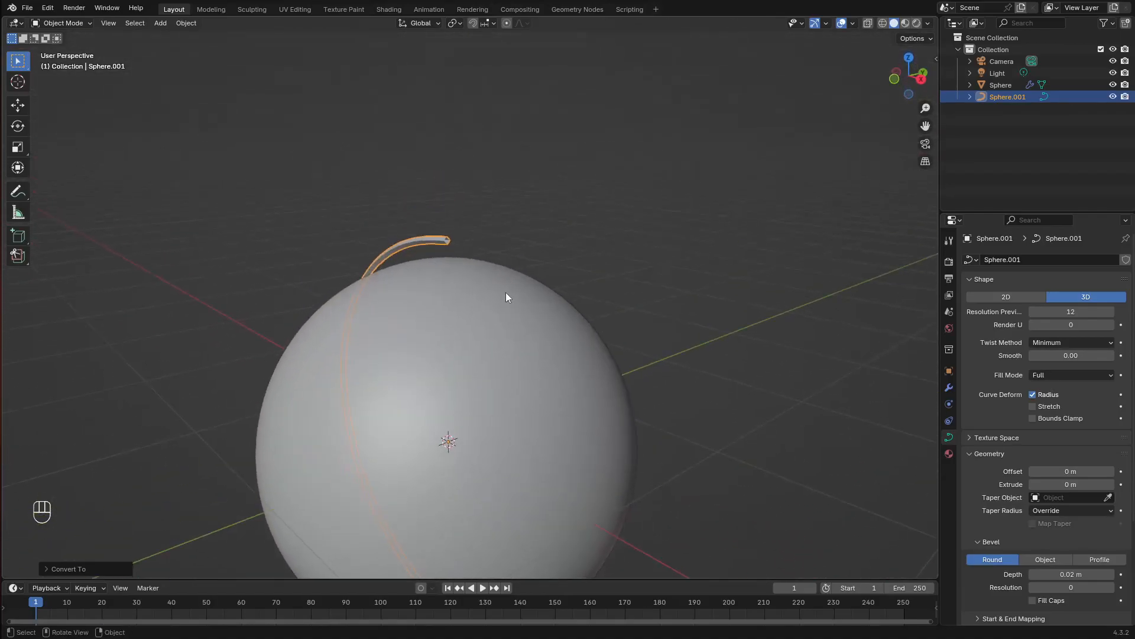
# Set the mean tilt of all the arc curve's control points to 45° and return to object mode
pyautogui.scroll(3, 506, 292)
pyautogui.press('Tab')
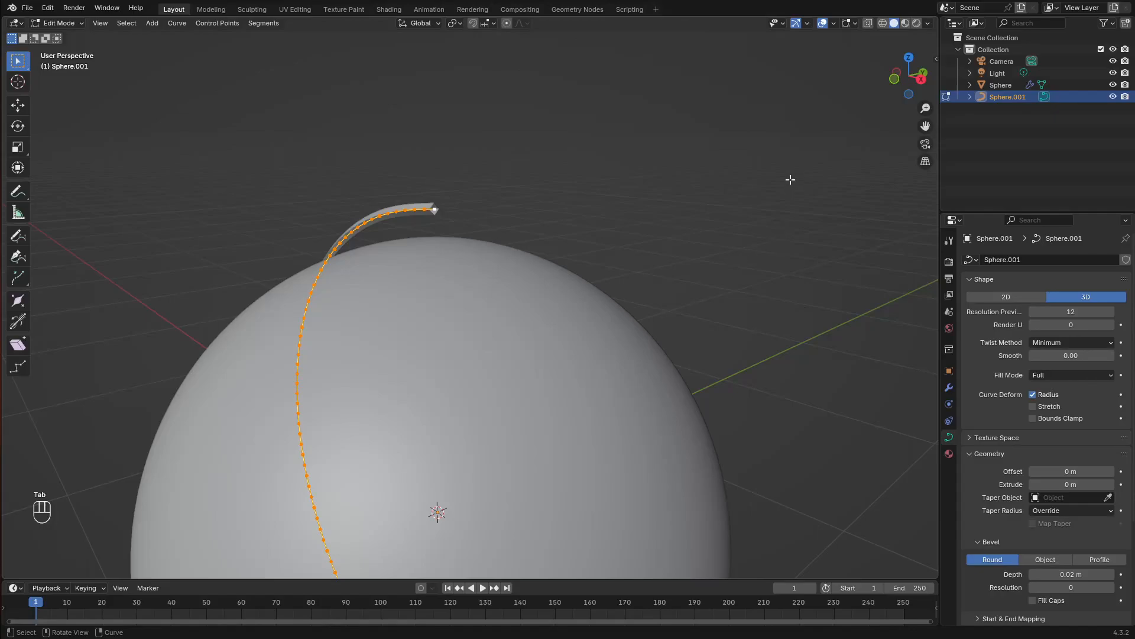
pyautogui.press('n')
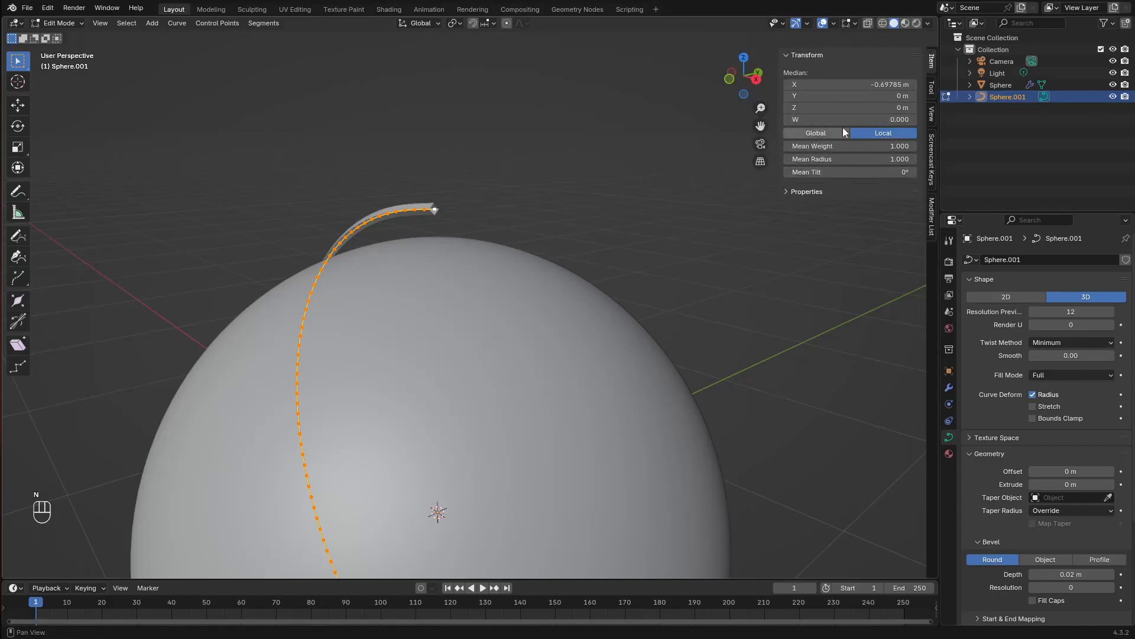
pyautogui.moveTo(832, 172); pyautogui.dragTo(1050, 172)
pyautogui.rightClick(832, 173)
pyautogui.click(849, 176)
pyautogui.write('45')
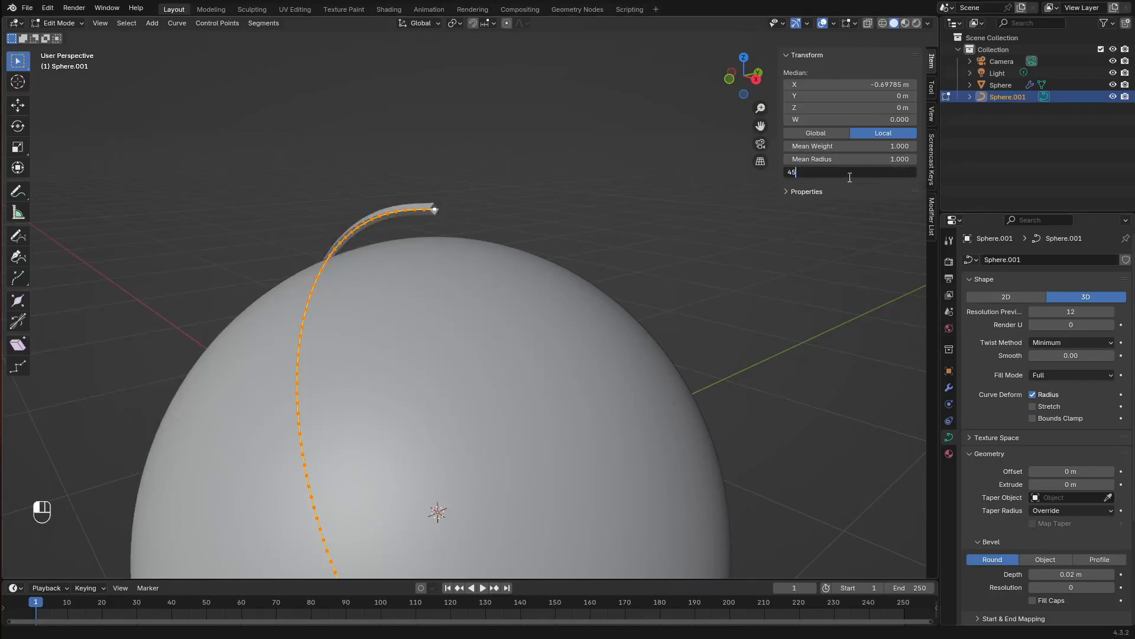
pyautogui.press('Return')
pyautogui.scroll(-3, 667, 229)
pyautogui.moveTo(426, 278); pyautogui.dragTo(385, 300, button='middle')
pyautogui.press('Tab')
# Convert the bevelled arc curve to a mesh and open that mesh for editing
pyautogui.press('Tab')
pyautogui.scroll(3, 445, 262)
pyautogui.press('Tab')
pyautogui.moveTo(373, 338); pyautogui.dragTo(477, 328, button='middle')
pyautogui.scroll(-2, 477, 328)
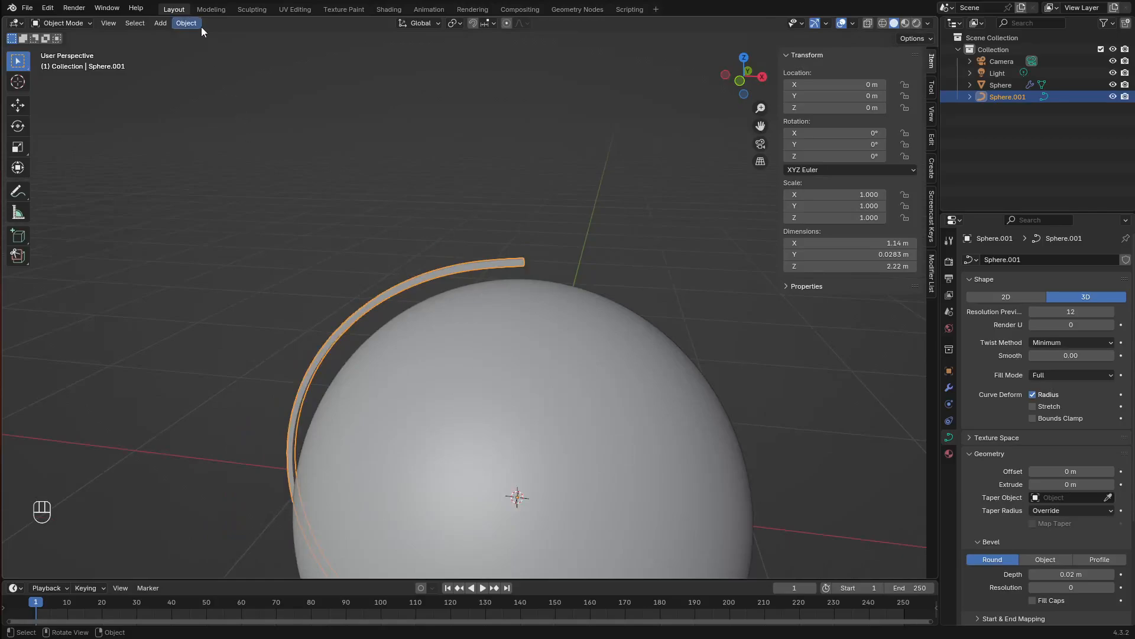
pyautogui.click(200, 25)
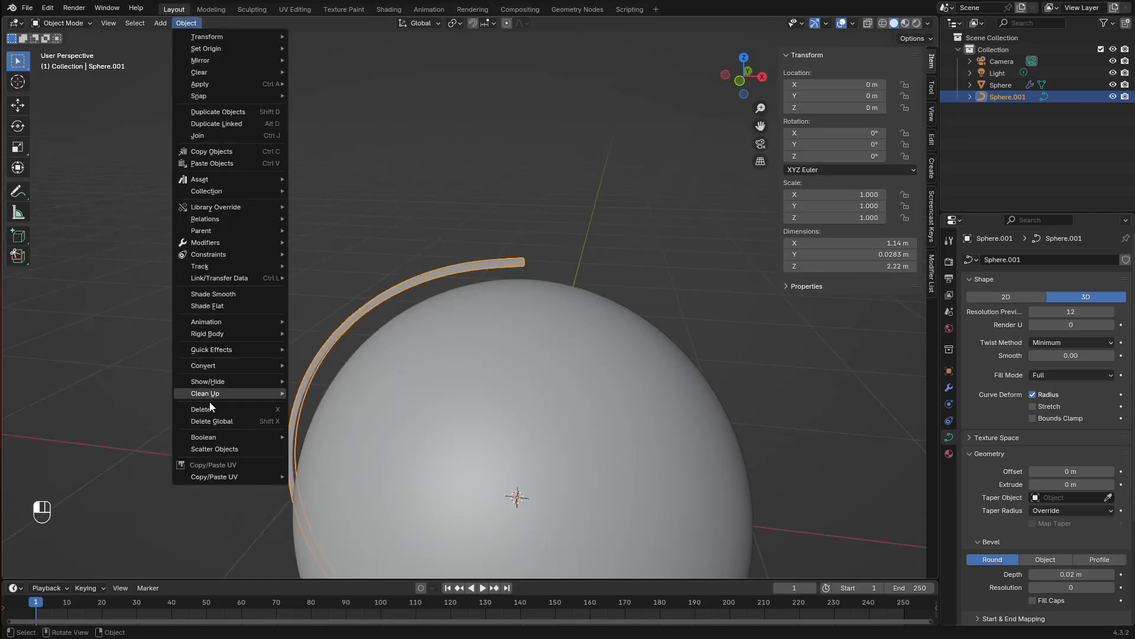
pyautogui.moveTo(208, 366)
pyautogui.click(342, 363)
pyautogui.press('Tab')
pyautogui.moveTo(414, 307); pyautogui.dragTo(462, 287, button='middle')
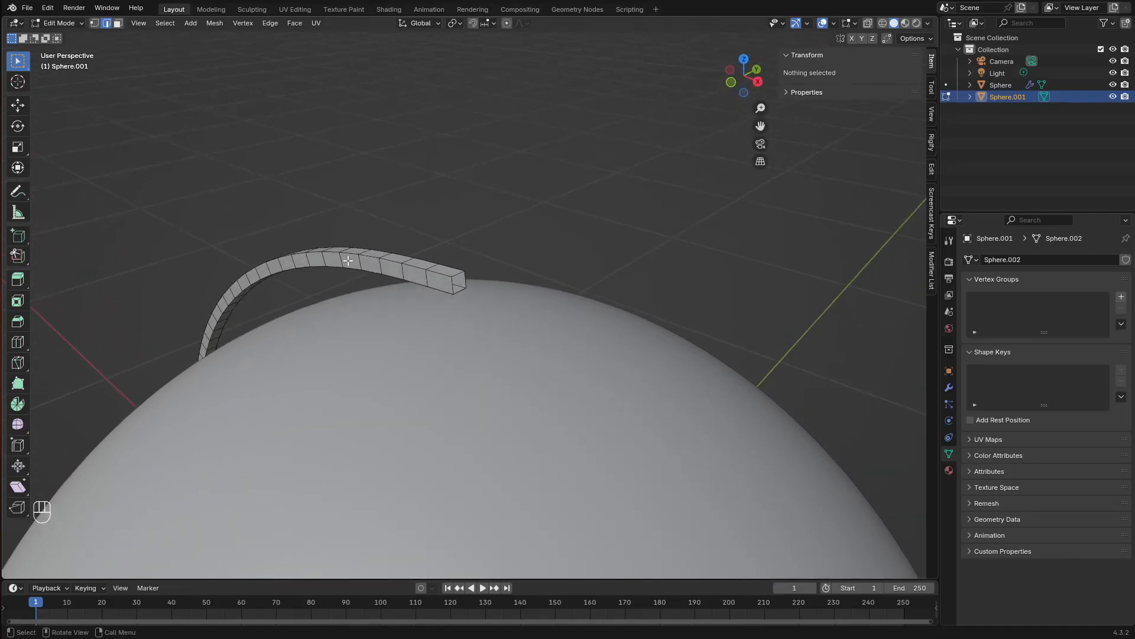
# Select the face loops on both lateral sides of the arc strip and inset them by about 0.004 m
pyautogui.click(118, 23)
pyautogui.scroll(1, 378, 219)
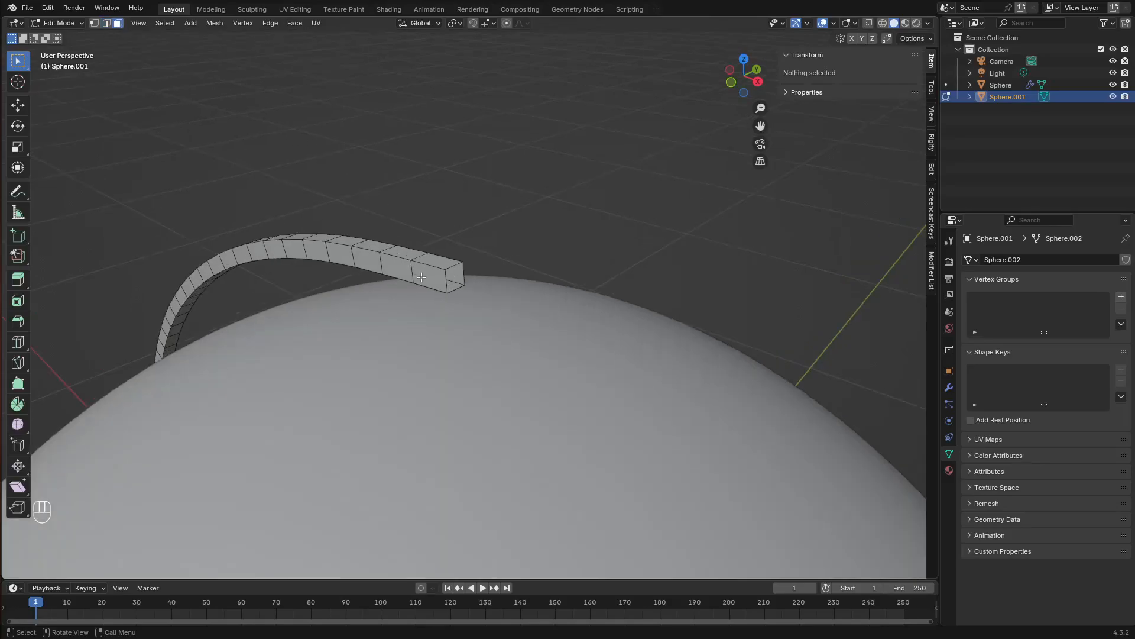
pyautogui.keyDown('alt'); pyautogui.click(417, 275); pyautogui.keyUp('alt')
pyautogui.moveTo(473, 255); pyautogui.dragTo(374, 207, button='middle')
pyautogui.keyDown('alt'); pyautogui.keyDown('shift'); pyautogui.click(280, 194); pyautogui.keyUp('shift'); pyautogui.keyUp('alt')
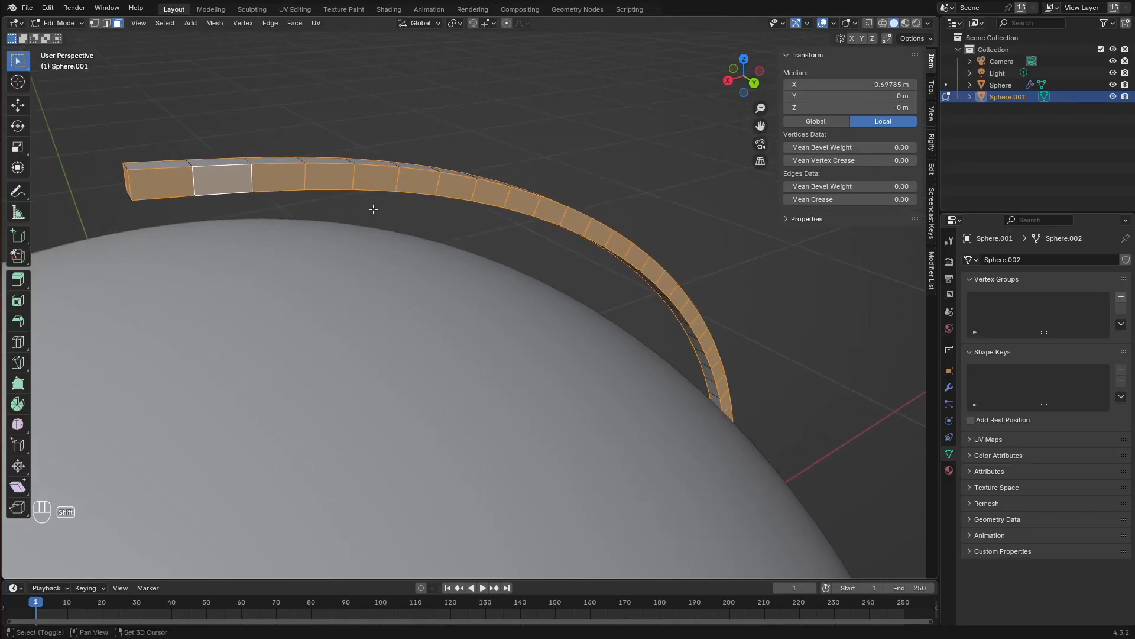
pyautogui.press('i')
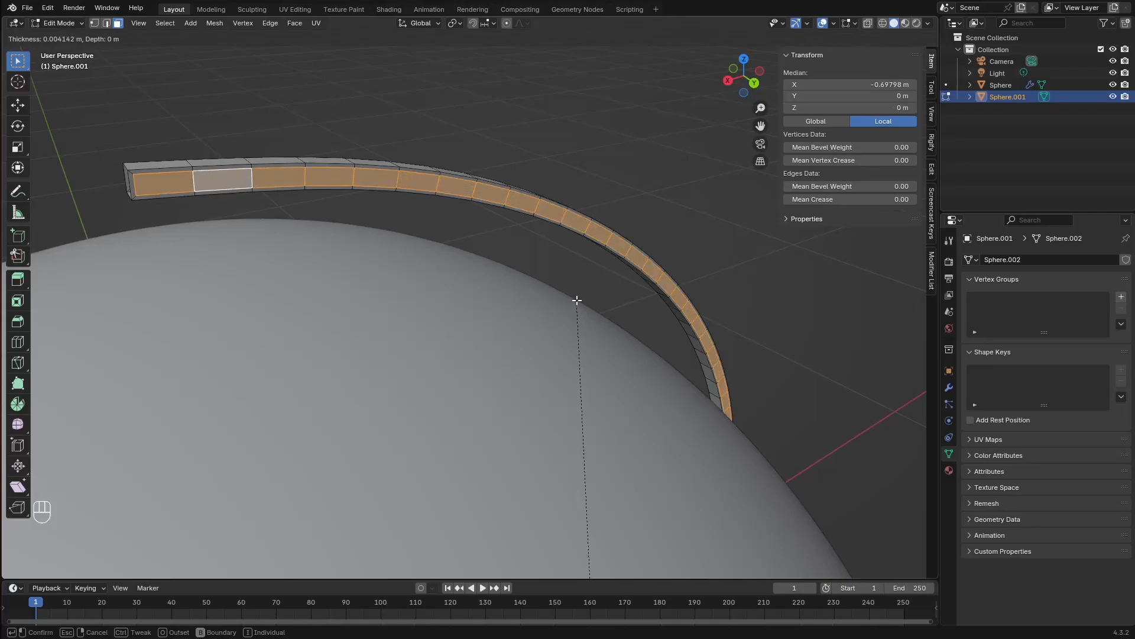
pyautogui.click(577, 299)
# Extrude the inset side faces in place and shrink them inward along their normals by about 0.005 m to form grooves
pyautogui.moveTo(406, 274)
pyautogui.mouseDown(button='middle')
pyautogui.moveTo(467, 269)
pyautogui.moveTo(373, 282)
pyautogui.moveTo(403, 282)
pyautogui.mouseUp(button='middle')
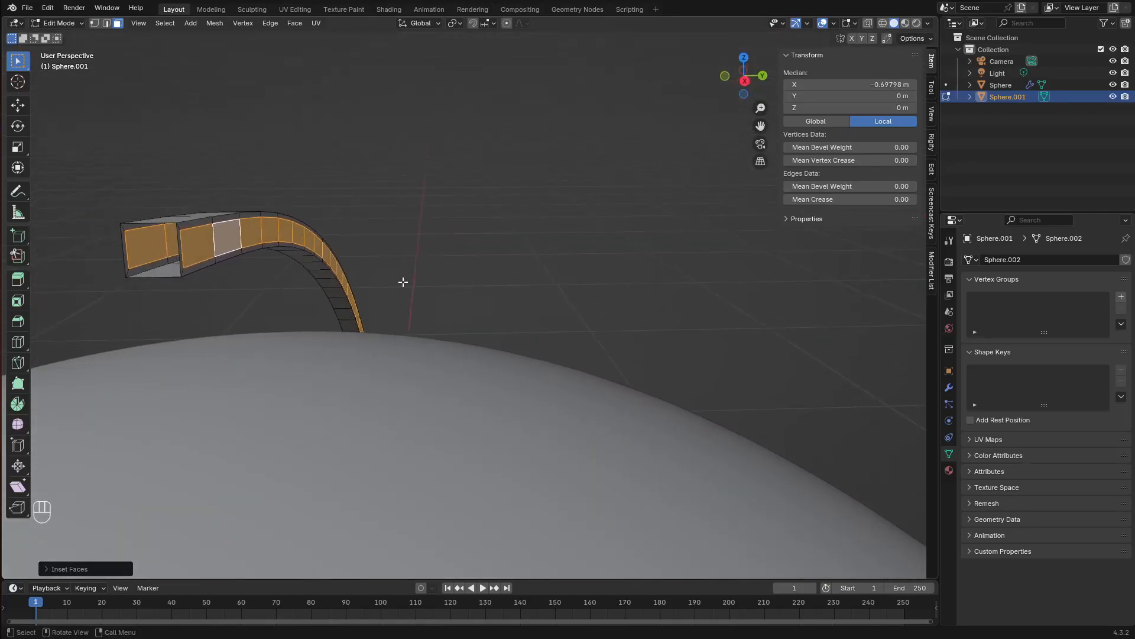
pyautogui.press('e')
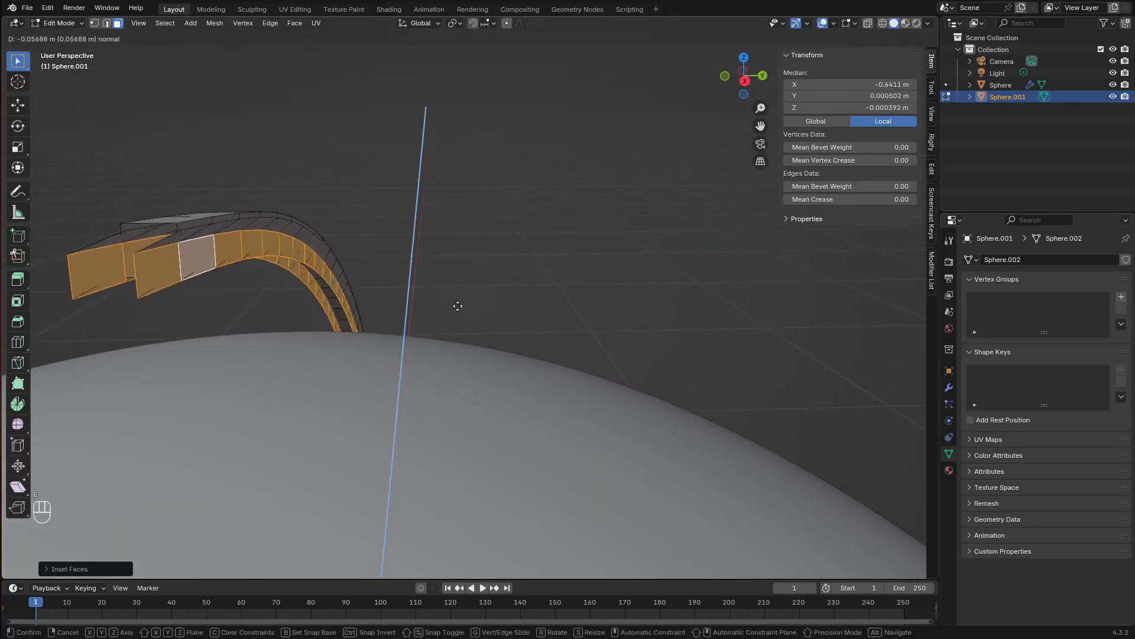
pyautogui.rightClick(465, 285)
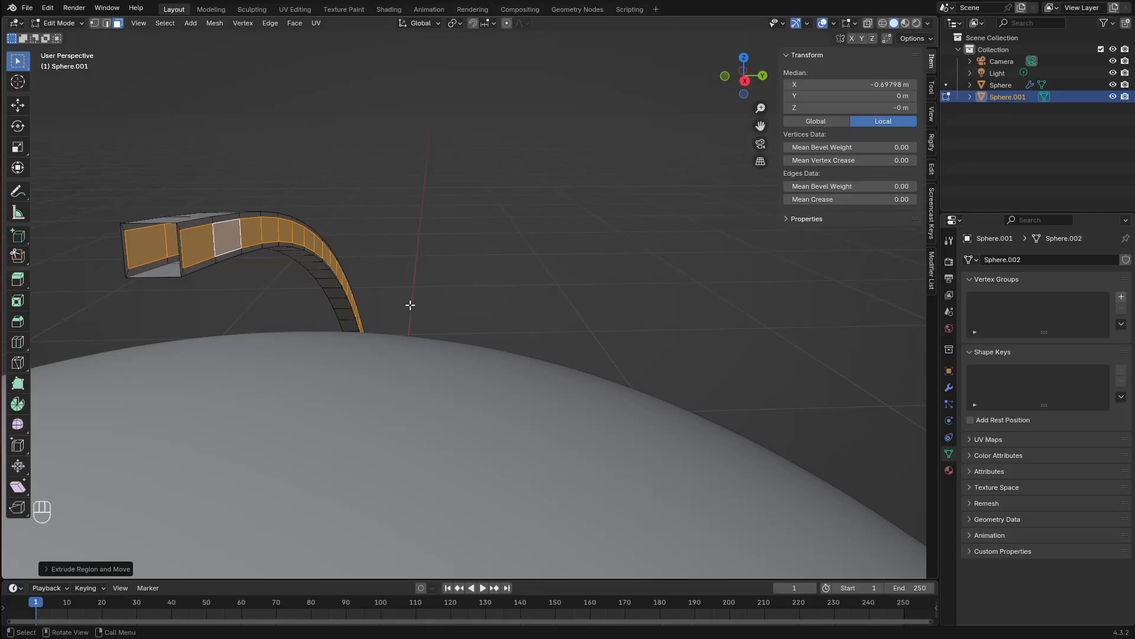
pyautogui.moveTo(411, 304); pyautogui.dragTo(495, 314, button='middle')
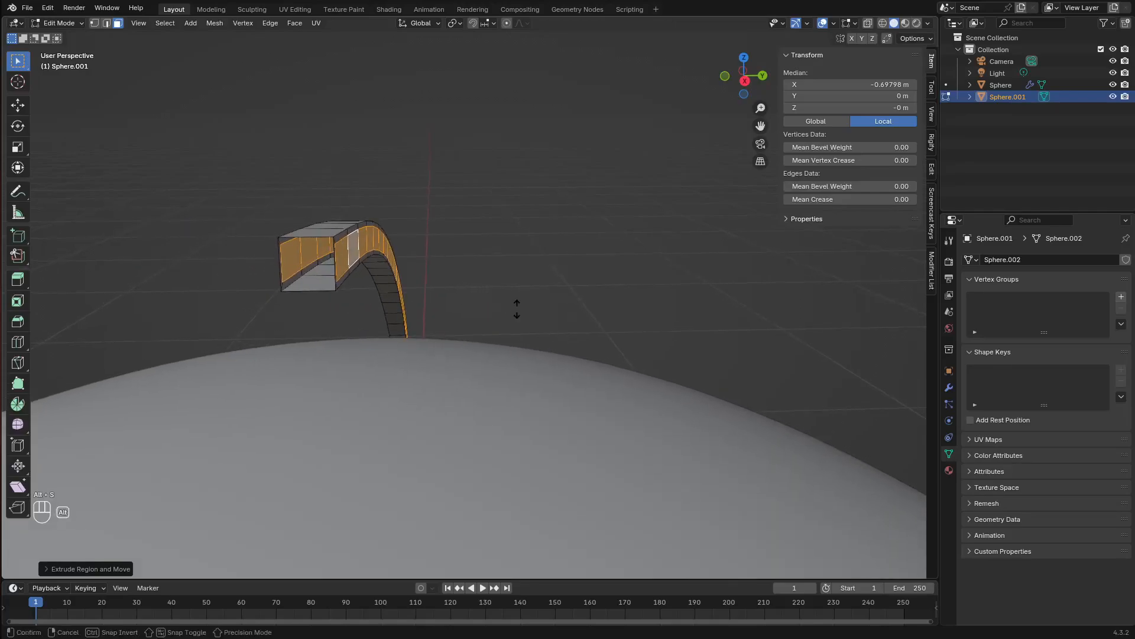
pyautogui.hotkey('alt', 's')
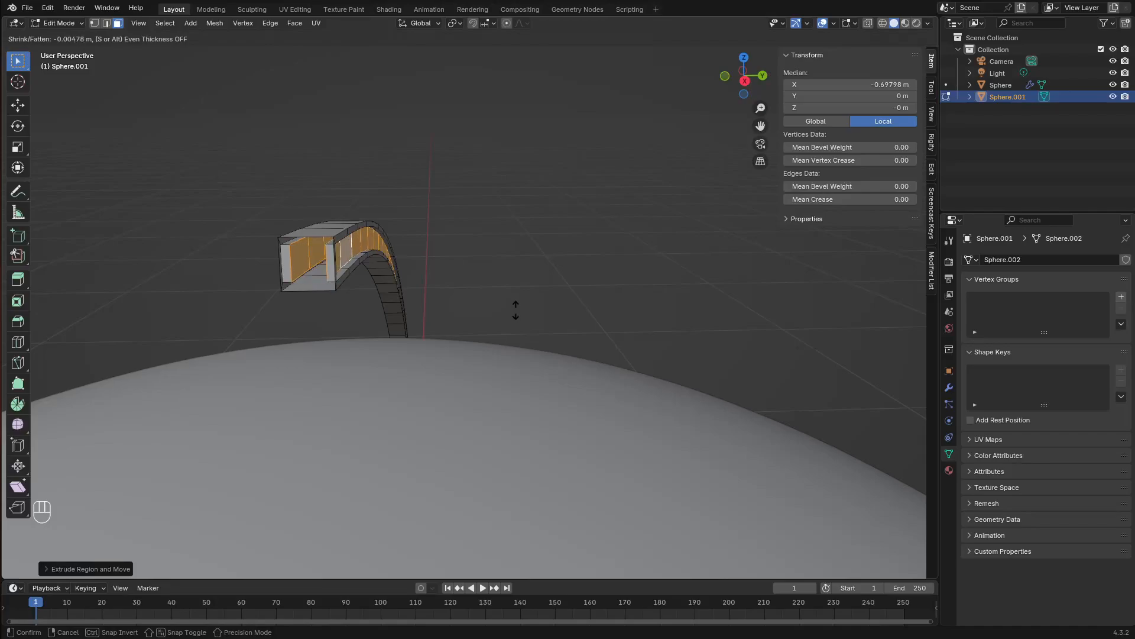
pyautogui.click(516, 310)
# Select the four outer border edges of the arc strip's upper open end and fill them with a face
pyautogui.moveTo(421, 342); pyautogui.dragTo(366, 303, button='middle')
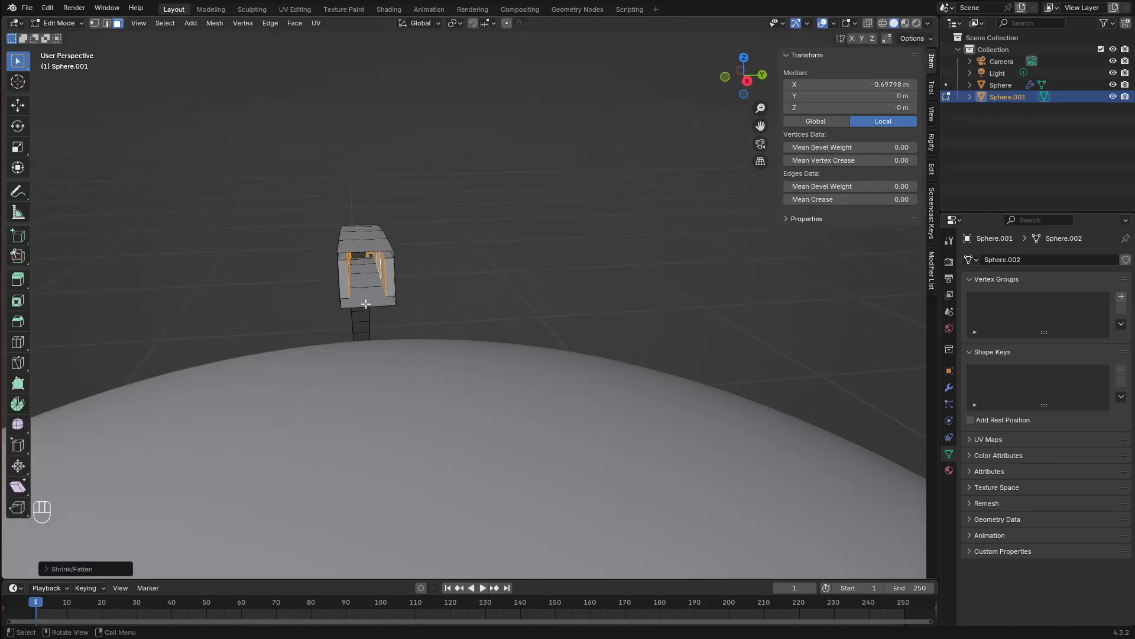
pyautogui.click(107, 25)
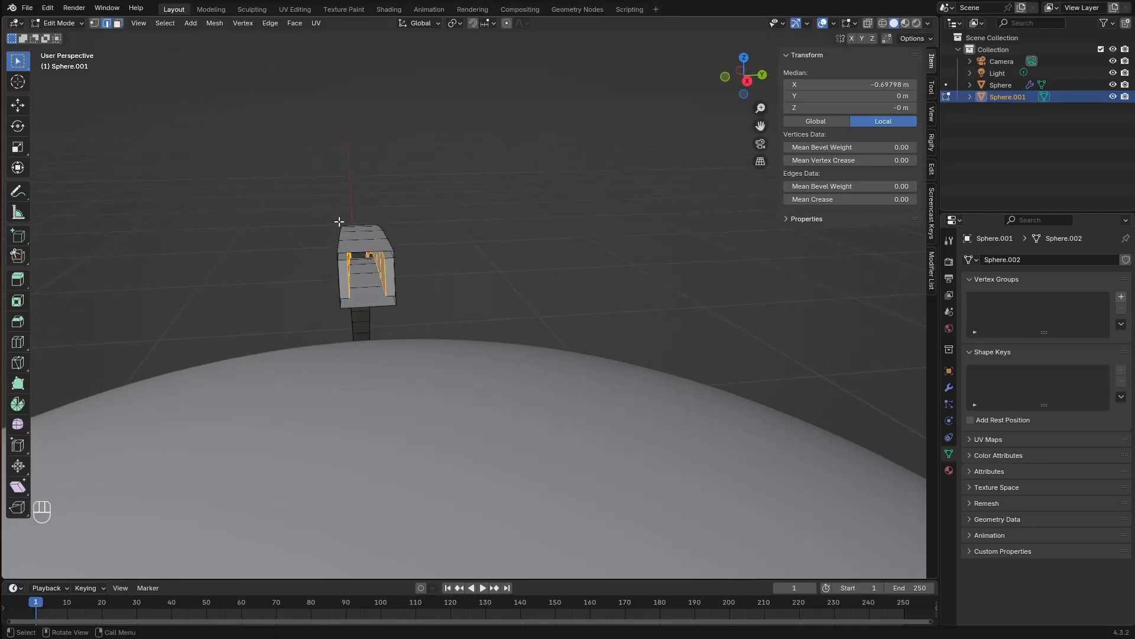
pyautogui.scroll(1, 344, 232)
pyautogui.click(322, 230)
pyautogui.moveTo(300, 266); pyautogui.dragTo(337, 279, button='middle')
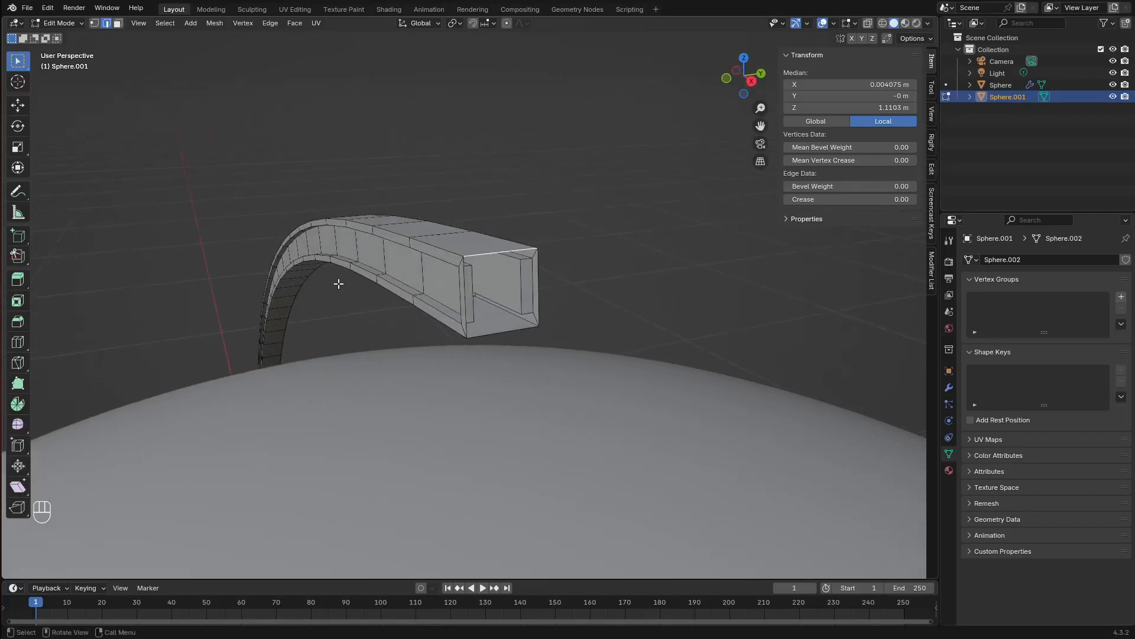
pyautogui.keyDown('shift'); pyautogui.click(465, 286); pyautogui.keyUp('shift')
pyautogui.keyDown('shift'); pyautogui.click(539, 282); pyautogui.keyUp('shift')
pyautogui.keyDown('shift'); pyautogui.click(522, 337); pyautogui.keyUp('shift')
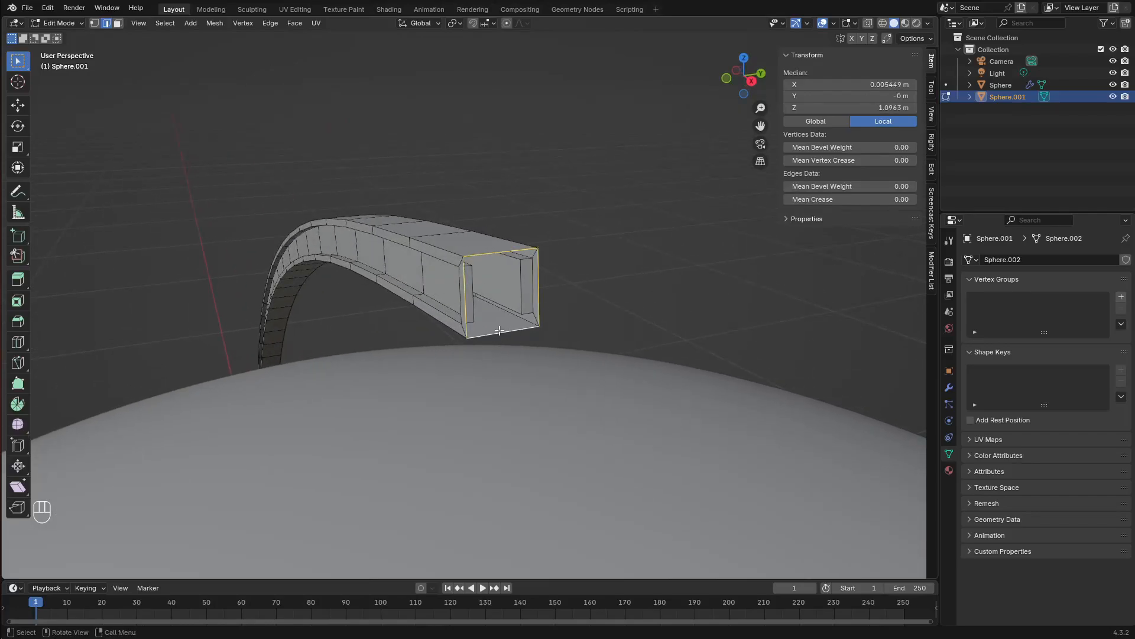
pyautogui.press('f')
# Close the arc strip's lower open end by filling its four outer border edges with a face
pyautogui.scroll(-10, 491, 337)
pyautogui.keyDown('shift'); pyautogui.moveTo(487, 485); pyautogui.dragTo(517, 230, button='middle'); pyautogui.keyUp('shift')
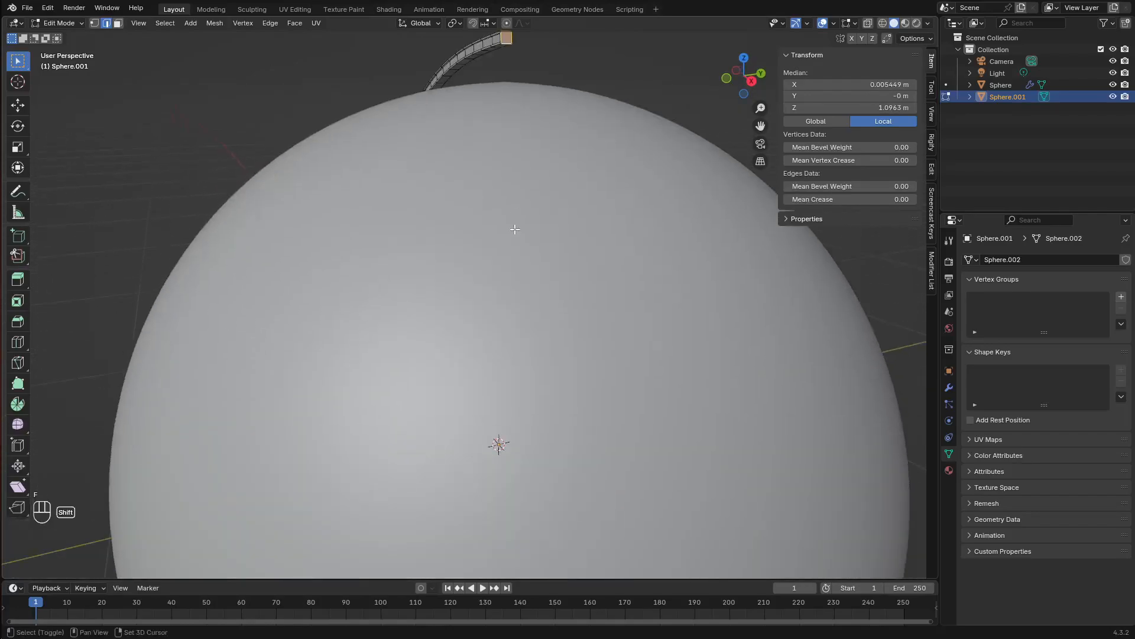
pyautogui.scroll(-4, 416, 448)
pyautogui.scroll(-2, 415, 448)
pyautogui.moveTo(416, 447); pyautogui.dragTo(515, 336, button='middle')
pyautogui.scroll(6, 446, 322)
pyautogui.click(554, 325)
pyautogui.scroll(2, 553, 324)
pyautogui.keyDown('shift'); pyautogui.click(394, 270); pyautogui.keyUp('shift')
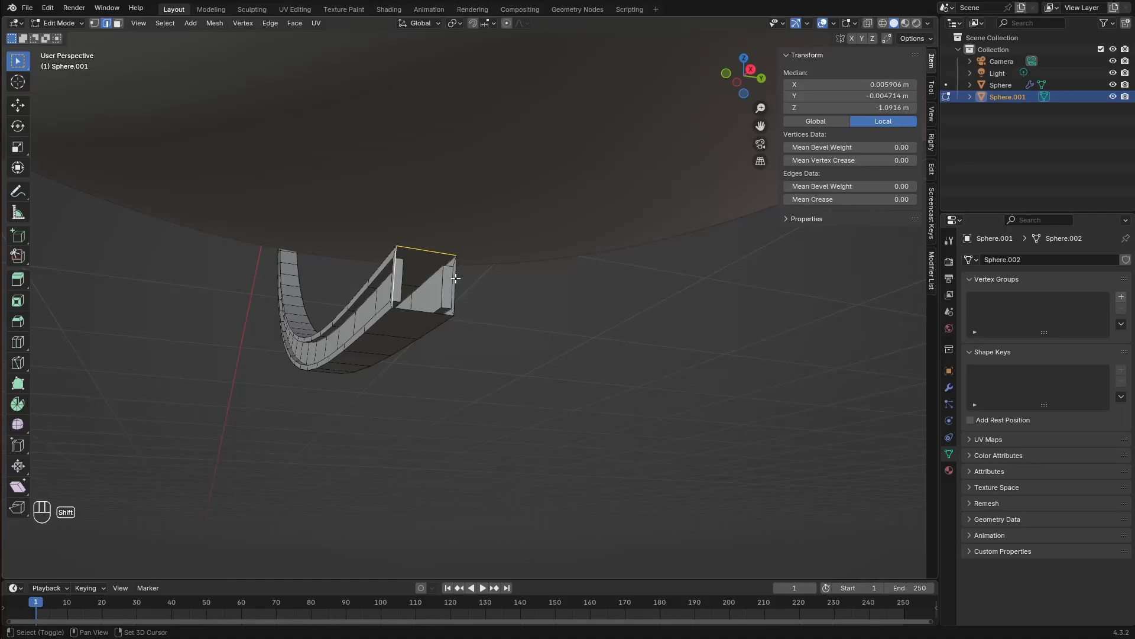
pyautogui.keyDown('shift'); pyautogui.click(455, 278); pyautogui.keyUp('shift')
pyautogui.keyDown('shift'); pyautogui.click(433, 320); pyautogui.keyUp('shift')
pyautogui.press('f')
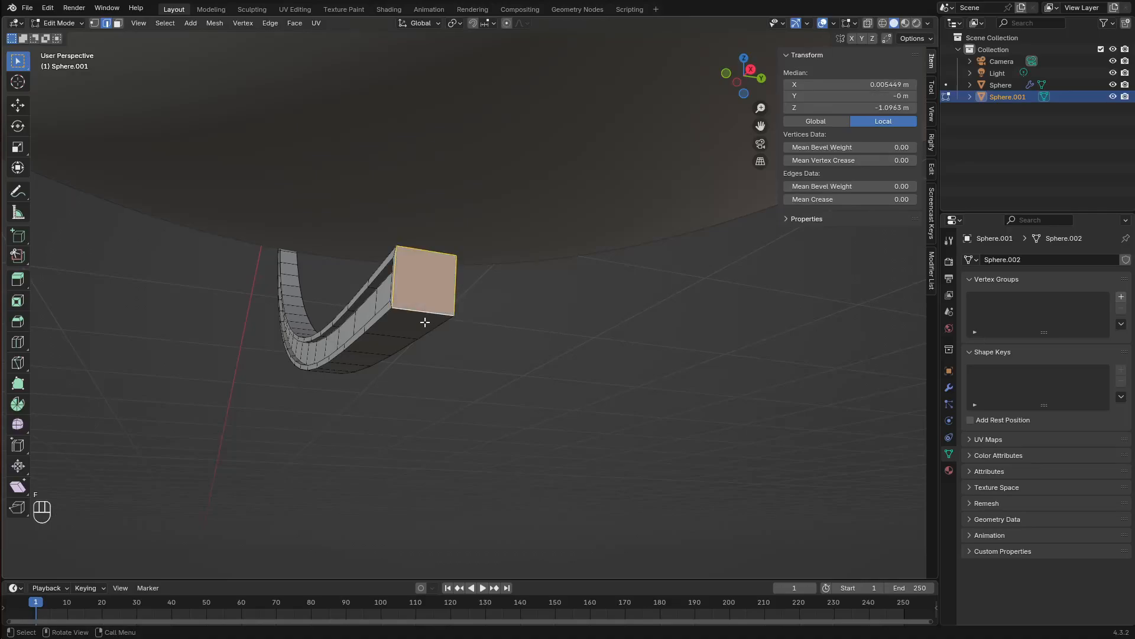
# Open the sphere's mesh for editing and snap the 3D cursor to its top pole vertex
pyautogui.scroll(-2, 425, 322)
pyautogui.press('KP_1')
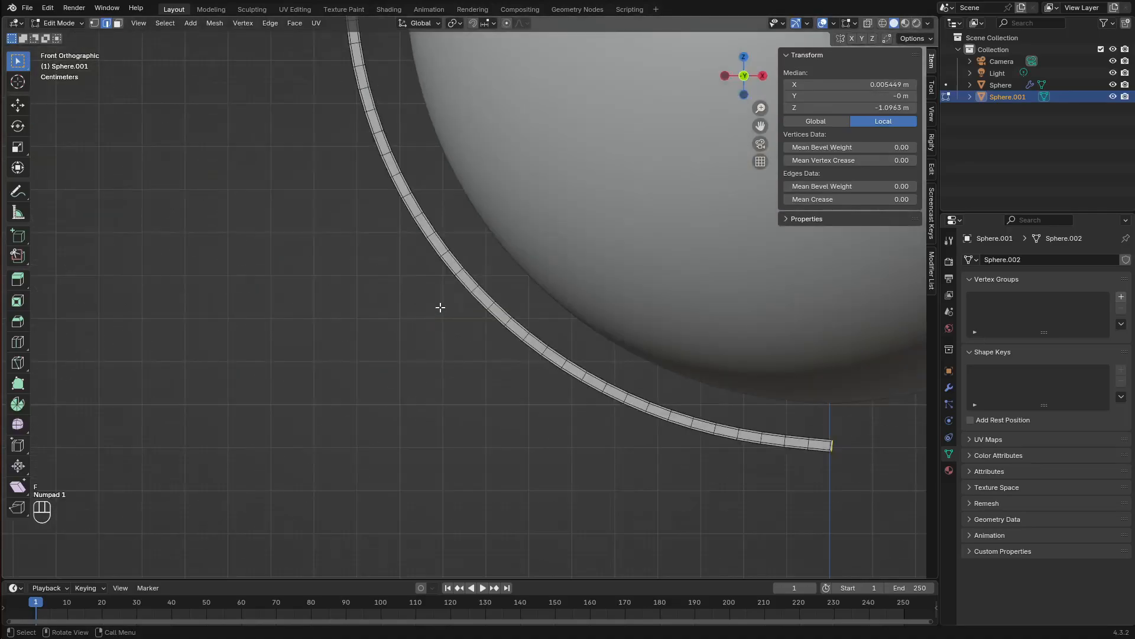
pyautogui.scroll(-6, 440, 307)
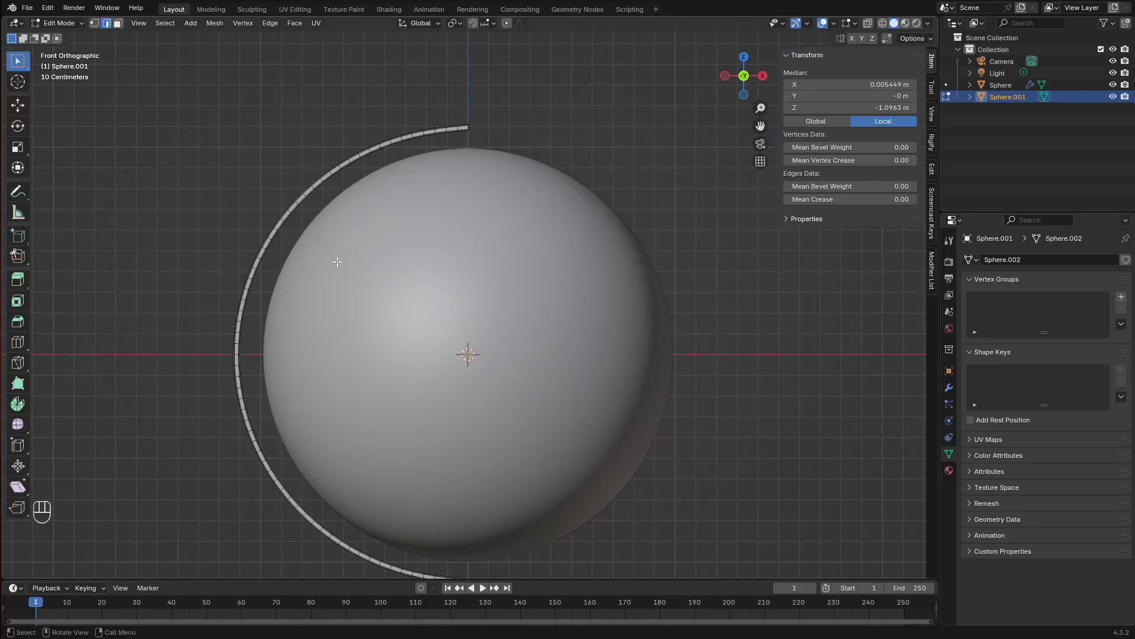
pyautogui.scroll(6, 438, 268)
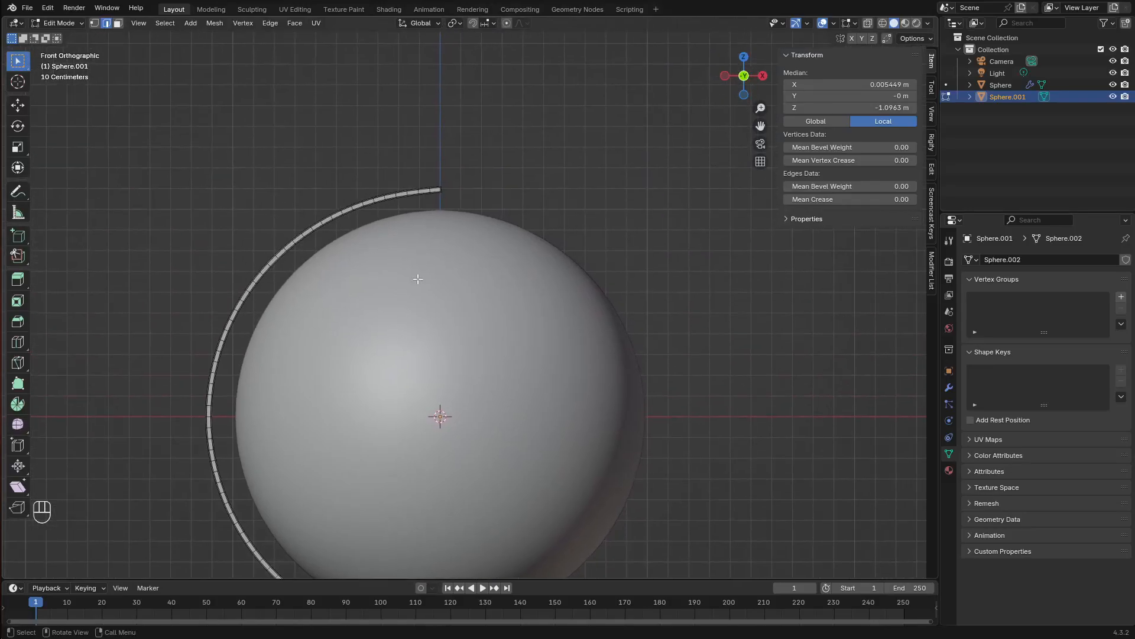
pyautogui.press('Tab')
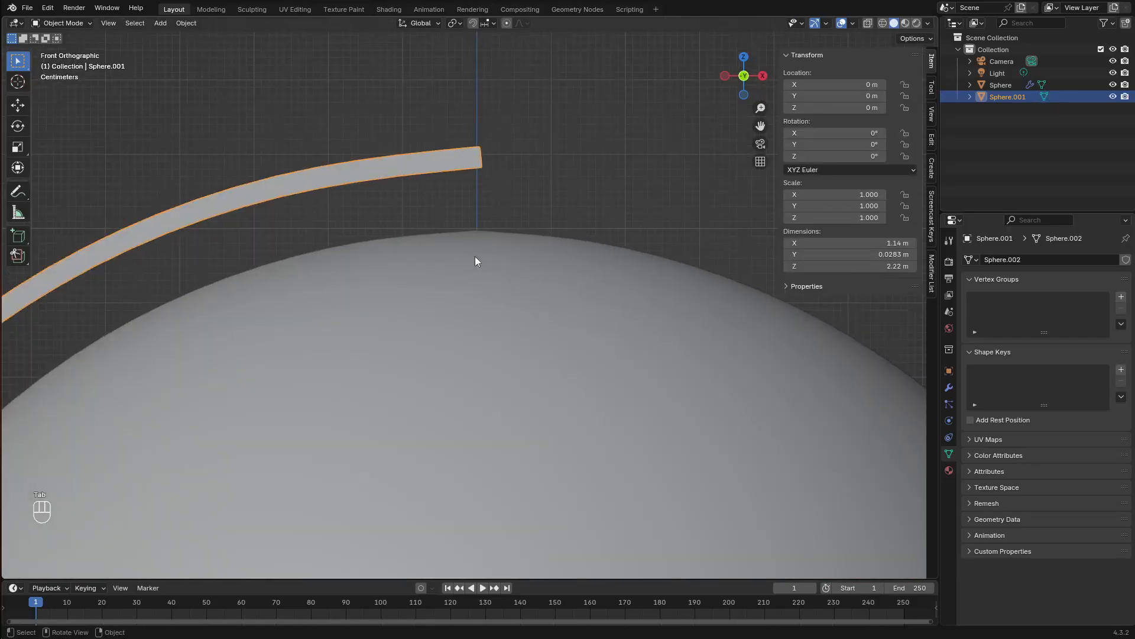
pyautogui.click(514, 231)
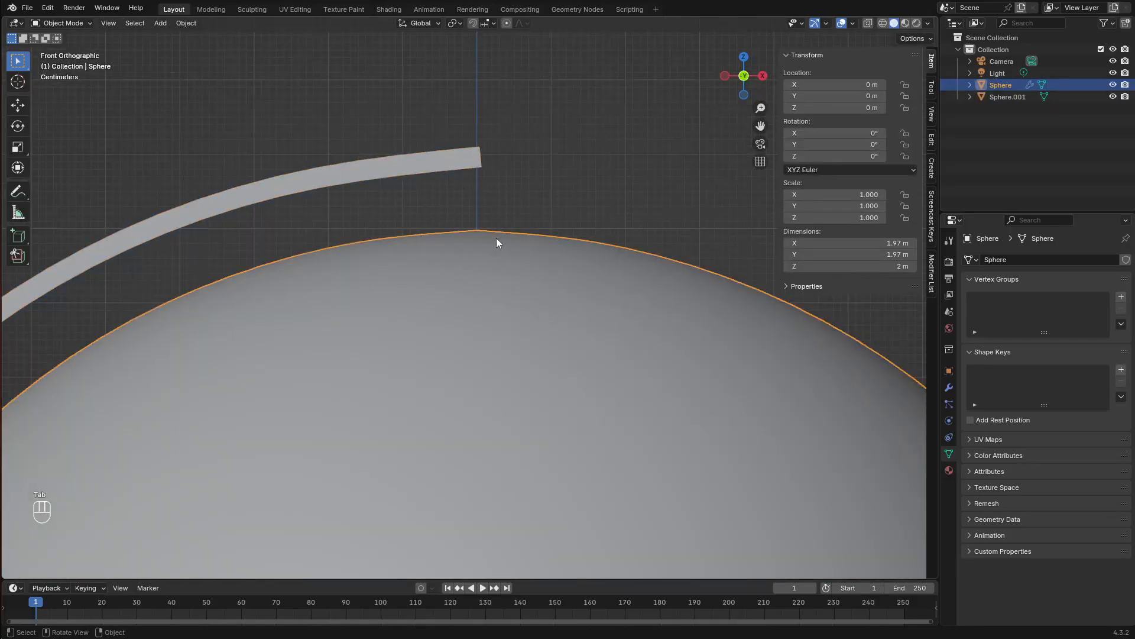
pyautogui.press('Tab')
pyautogui.moveTo(477, 236); pyautogui.dragTo(215, 147, button='middle')
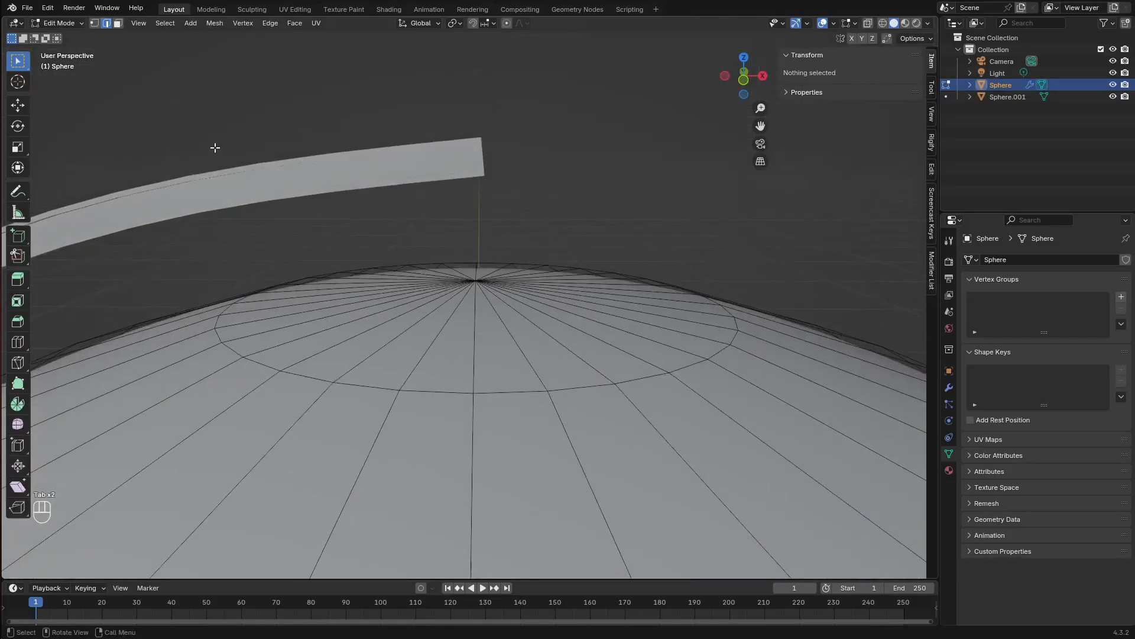
pyautogui.click(94, 23)
pyautogui.click(476, 279)
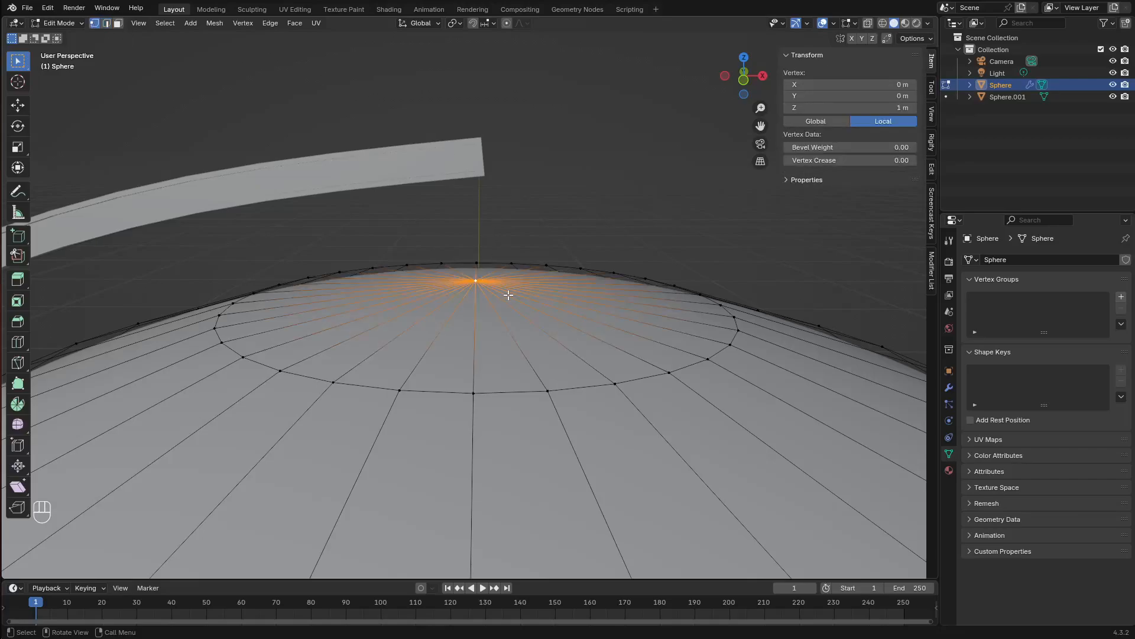
pyautogui.hotkey('shift', 's')
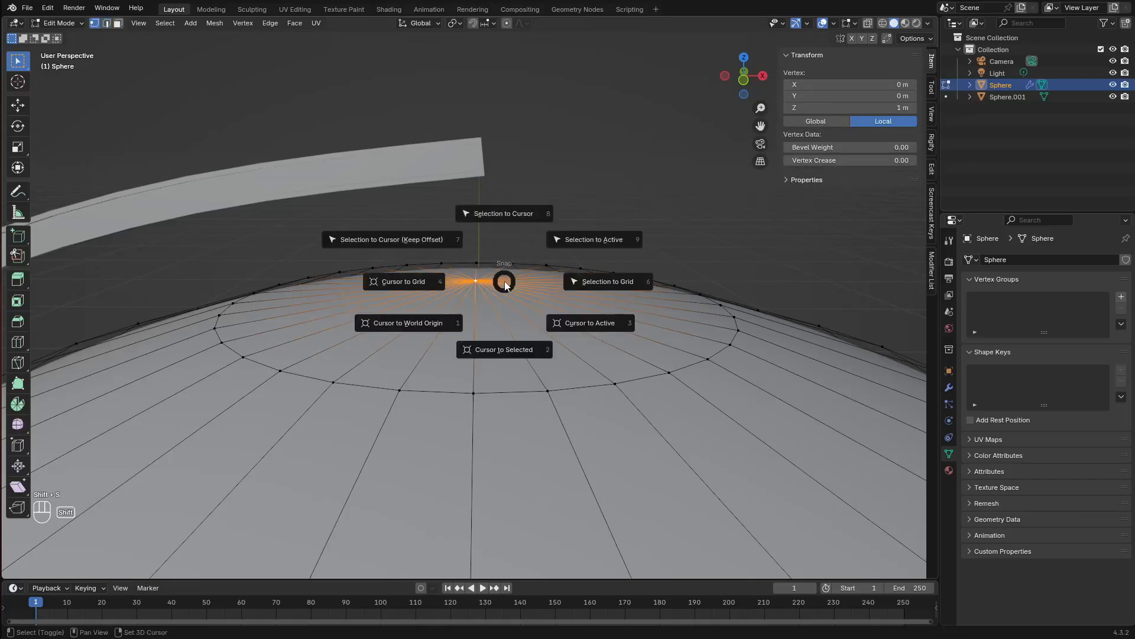
pyautogui.click(503, 352)
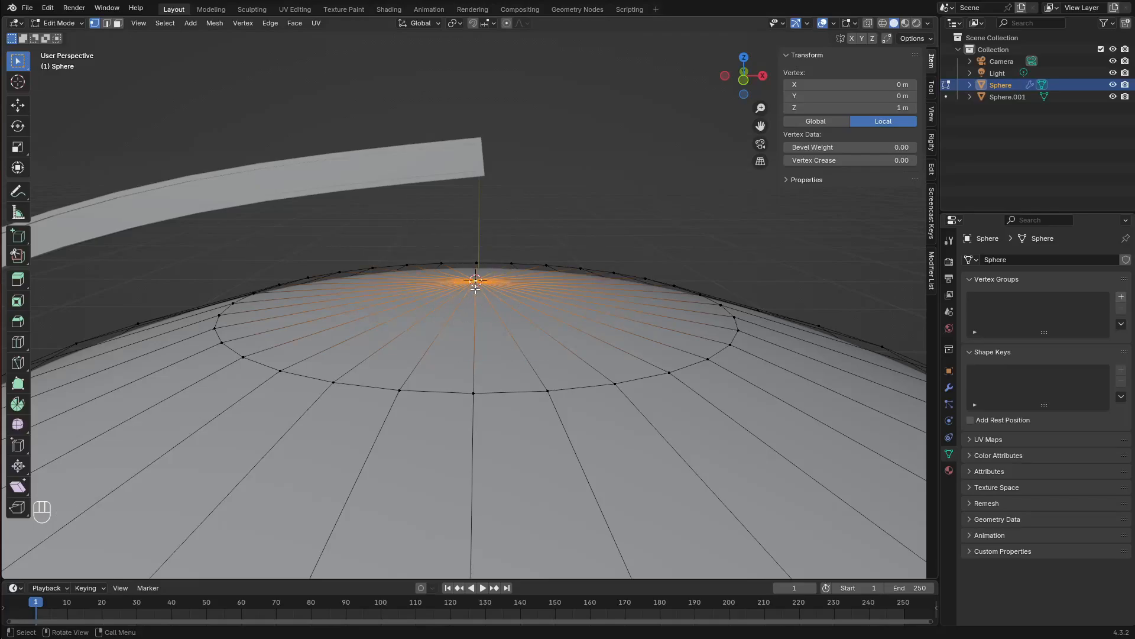
# Add a mesh circle at the sphere's top pole and scale its vertices down to about 0.05
pyautogui.press('Tab')
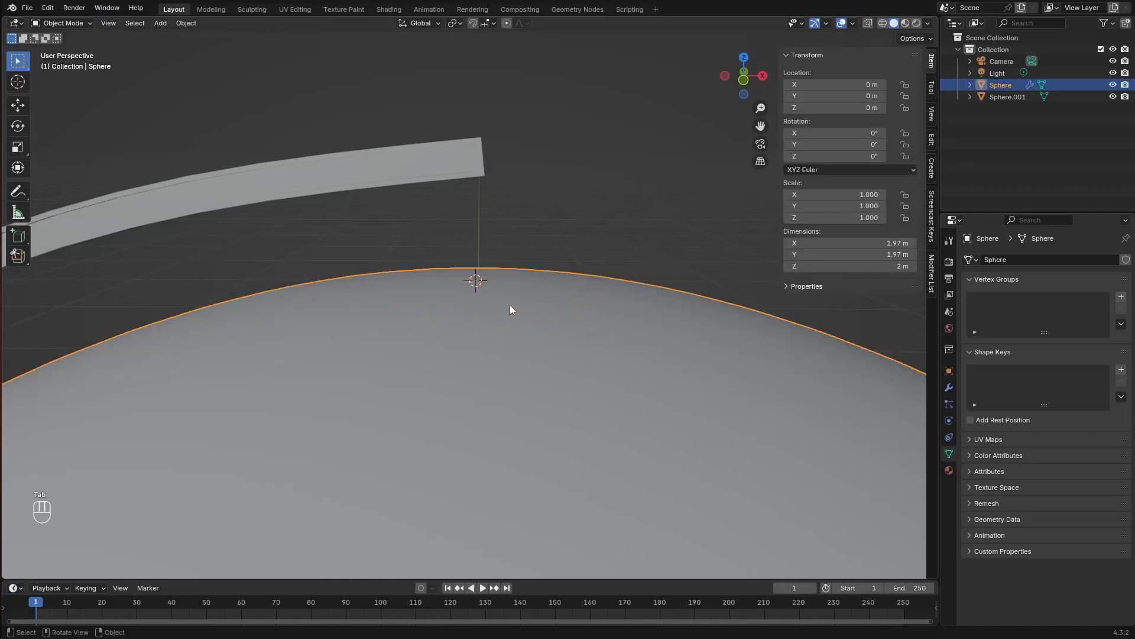
pyautogui.hotkey('shift', 'a')
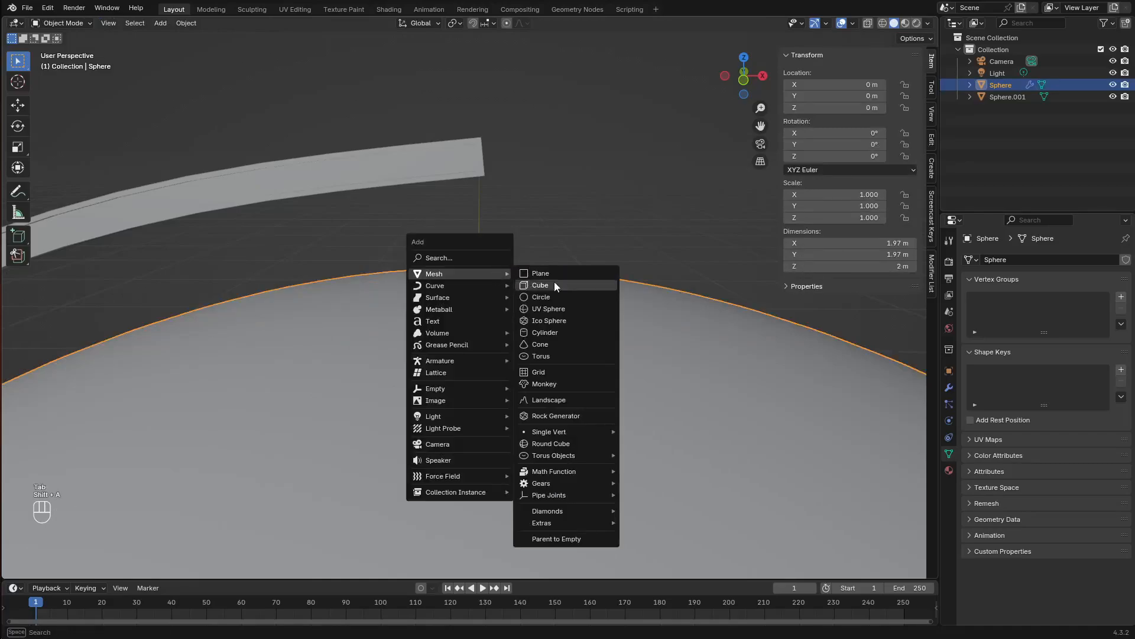
pyautogui.click(550, 296)
pyautogui.scroll(-3, 645, 343)
pyautogui.press('Tab')
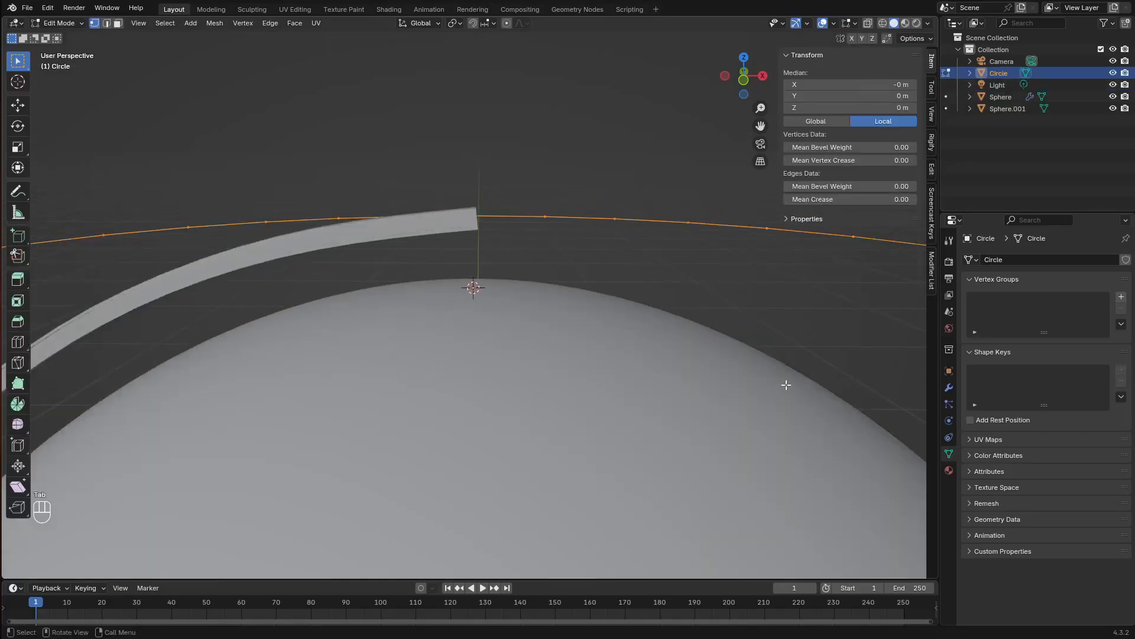
pyautogui.press('s')
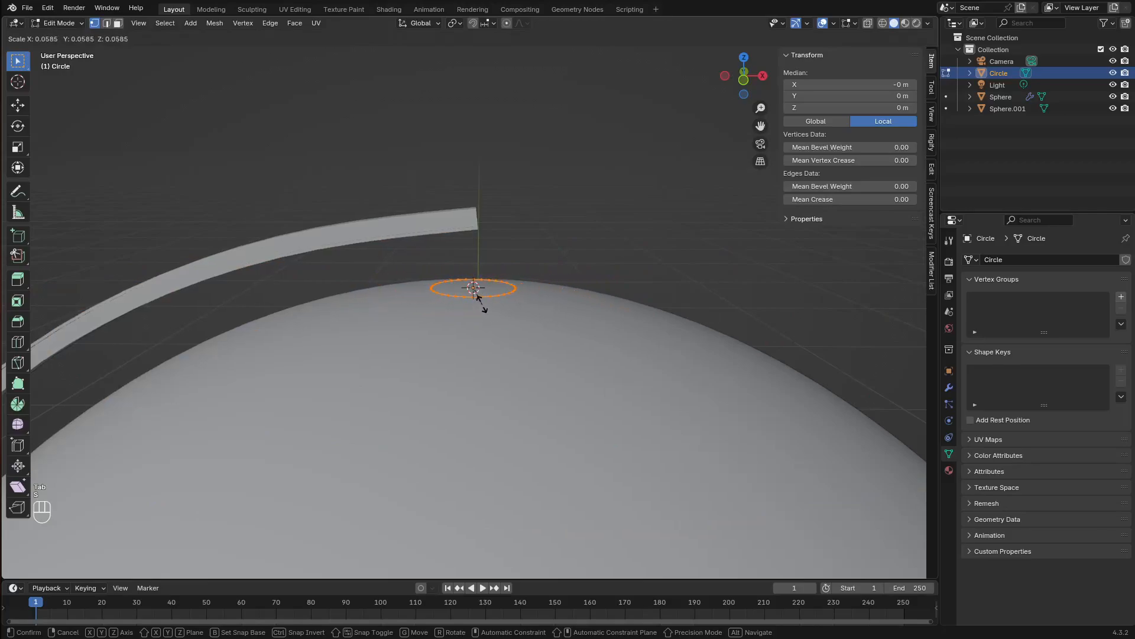
pyautogui.click(476, 296)
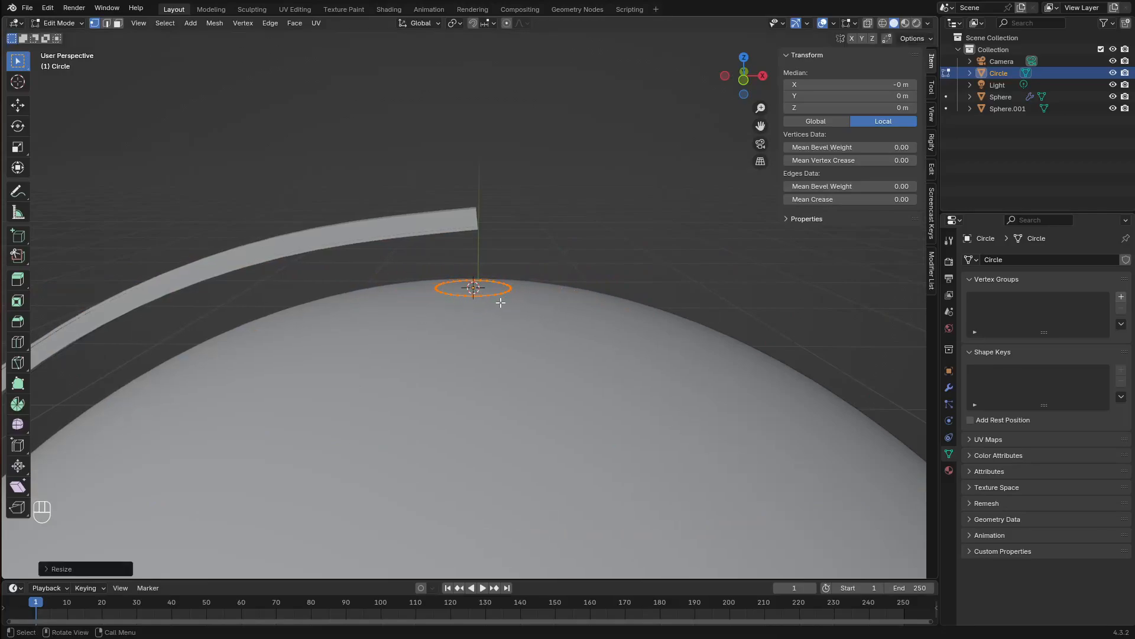
# In front view, lower the circle along Z by about 0.007 m into the top of the sphere
pyautogui.press('KP_1')
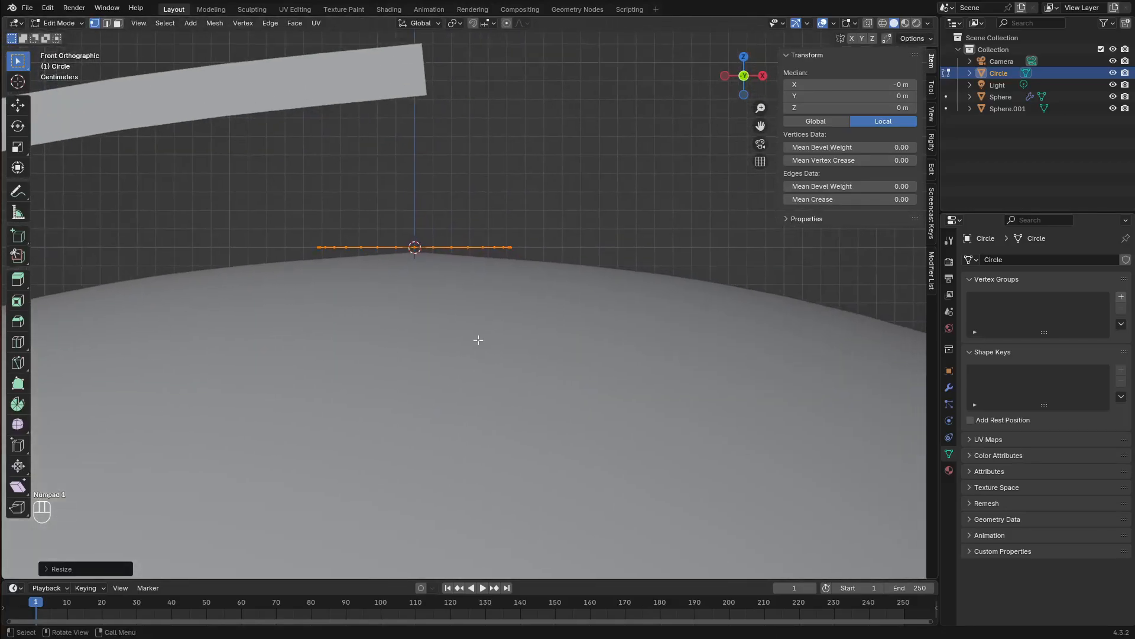
pyautogui.press('g')
pyautogui.press('z')
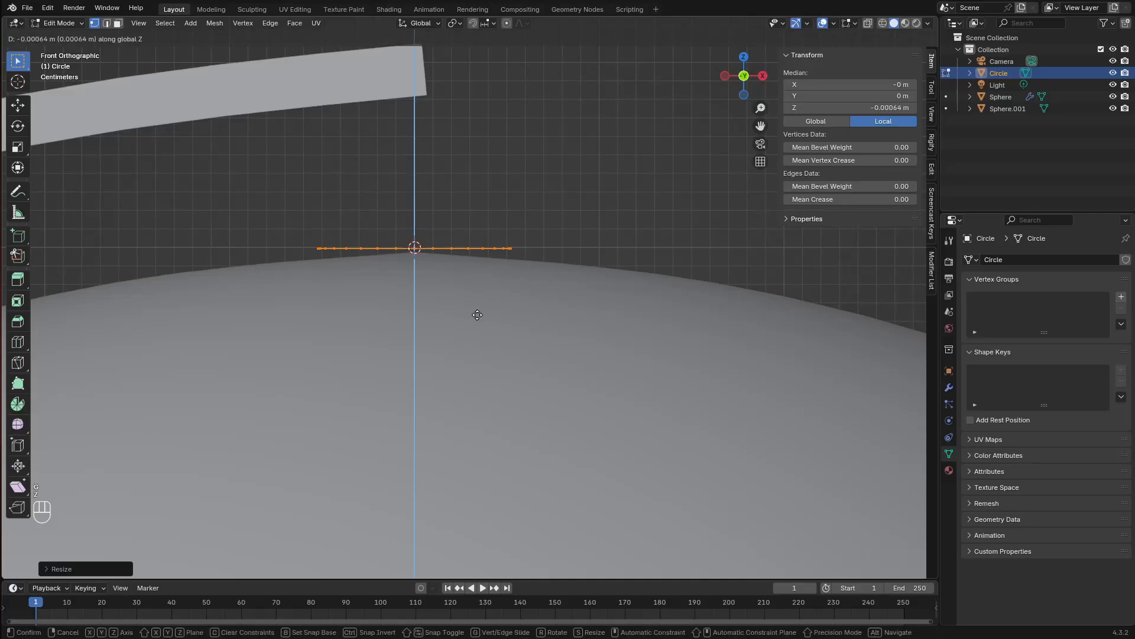
pyautogui.click(482, 324)
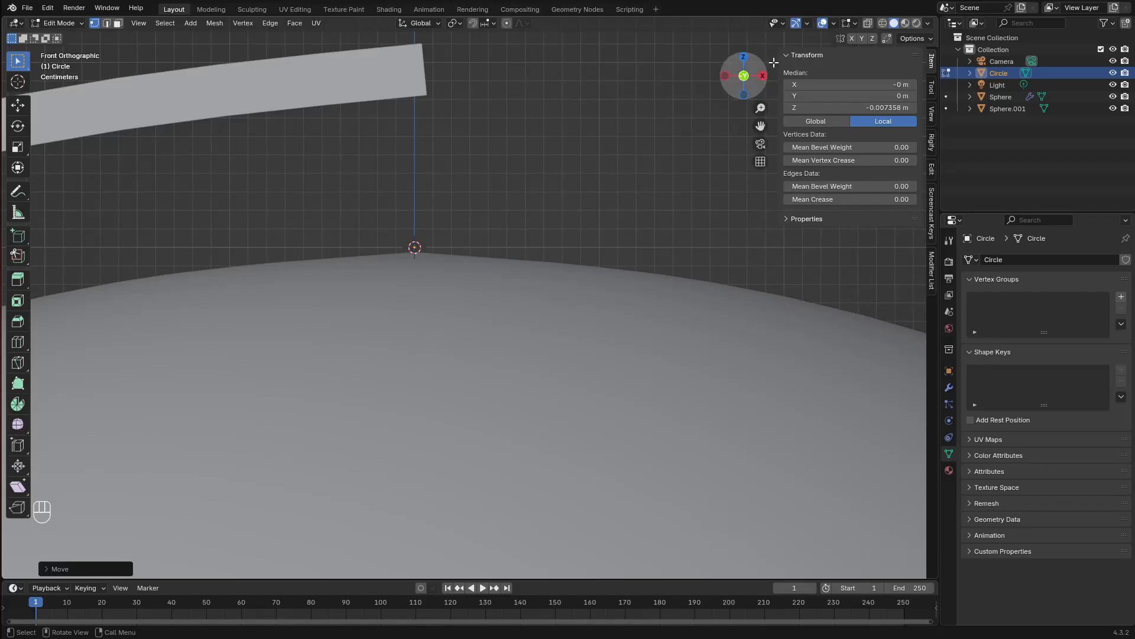
# Switch to wireframe shading and scale the circle down to roughly half its width
pyautogui.click(883, 23)
pyautogui.press('s')
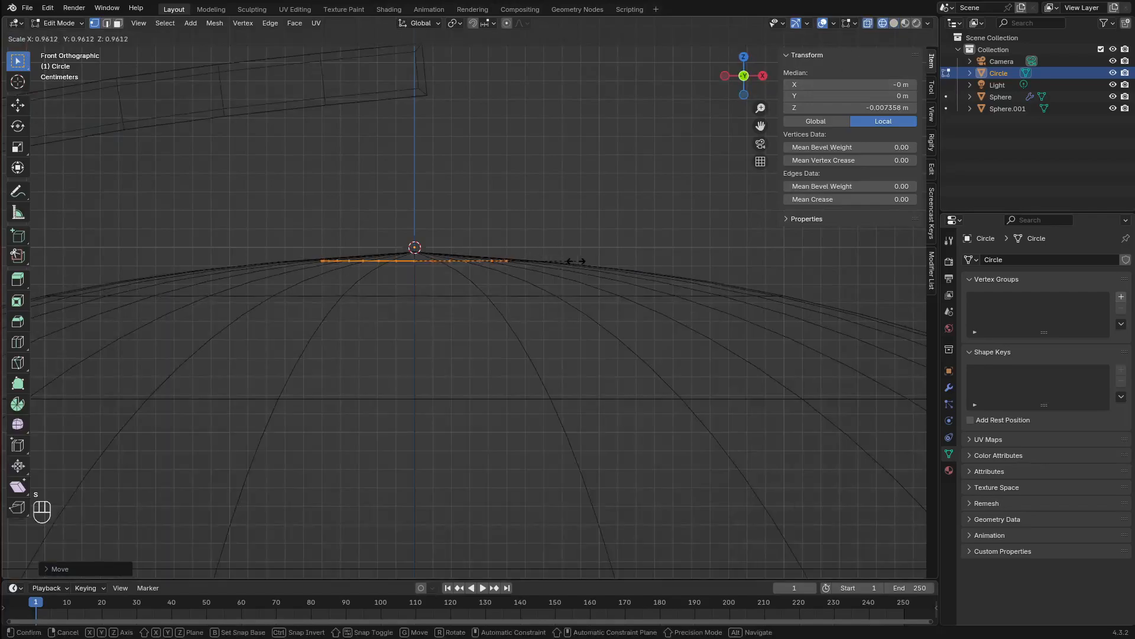
pyautogui.click(503, 265)
# Extrude the circle at the sphere's top pole upward along Z by about 0.013 m
pyautogui.keyDown('shift'); pyautogui.moveTo(555, 218); pyautogui.dragTo(578, 254, button='middle'); pyautogui.keyUp('shift')
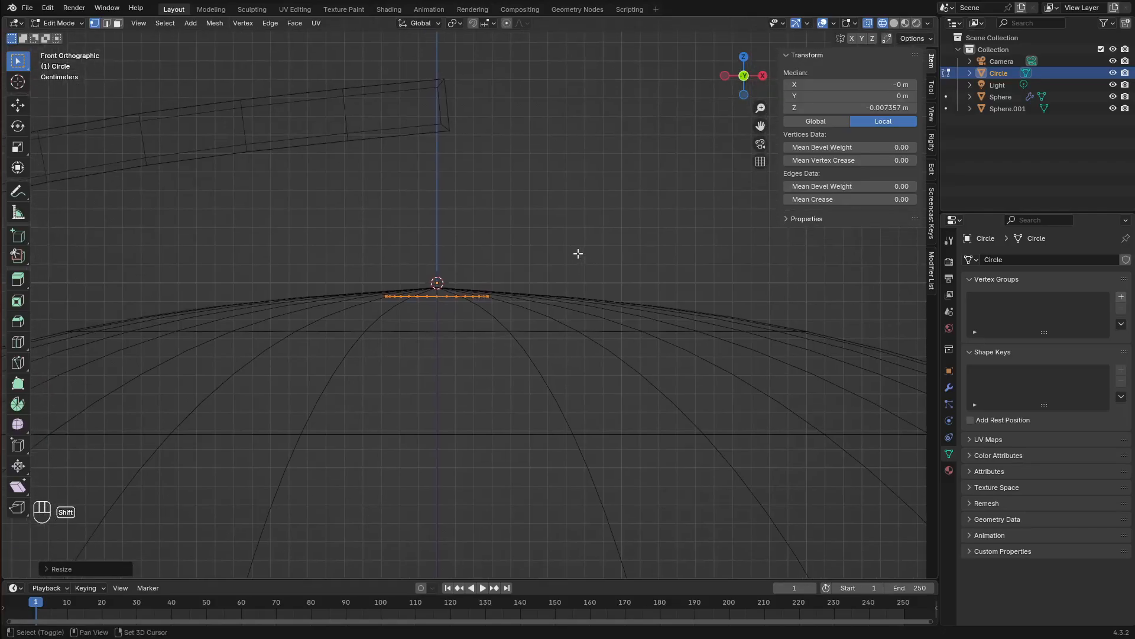
pyautogui.press('e')
pyautogui.press('z')
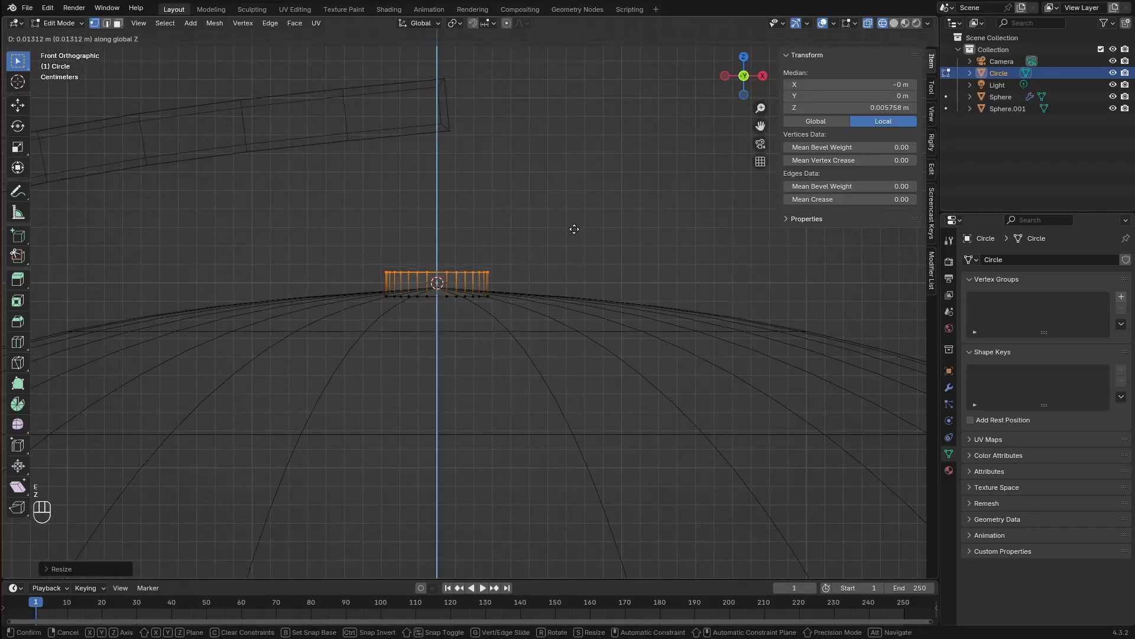
pyautogui.click(574, 229)
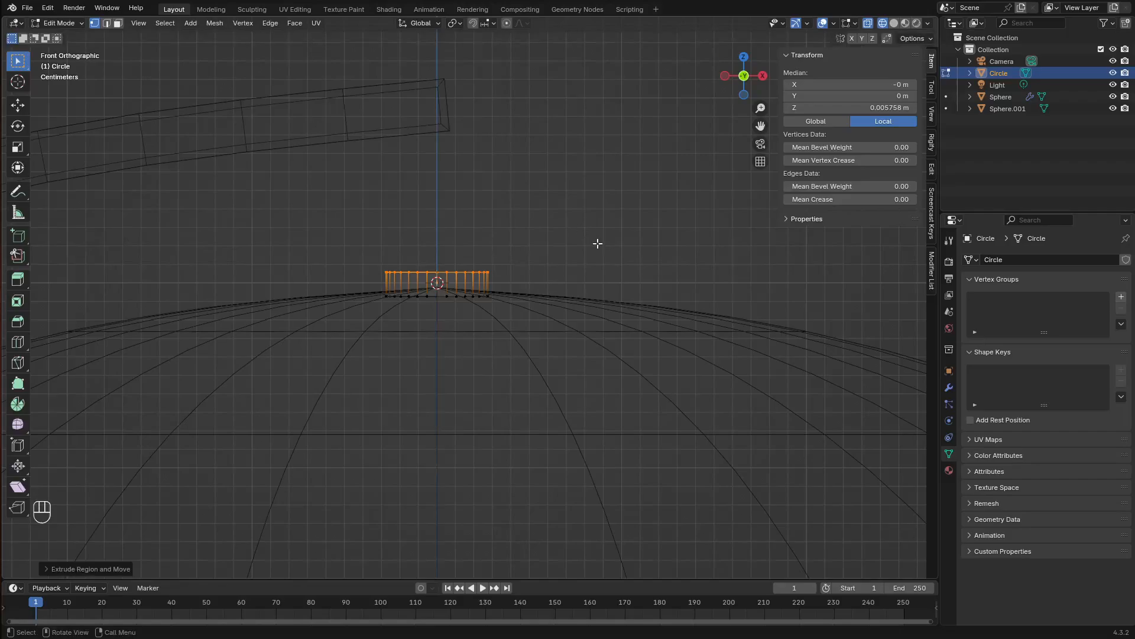
# Extrude the top ring up by about 0.009 m along Z and scale it inward to form a tapered shoulder
pyautogui.press('e')
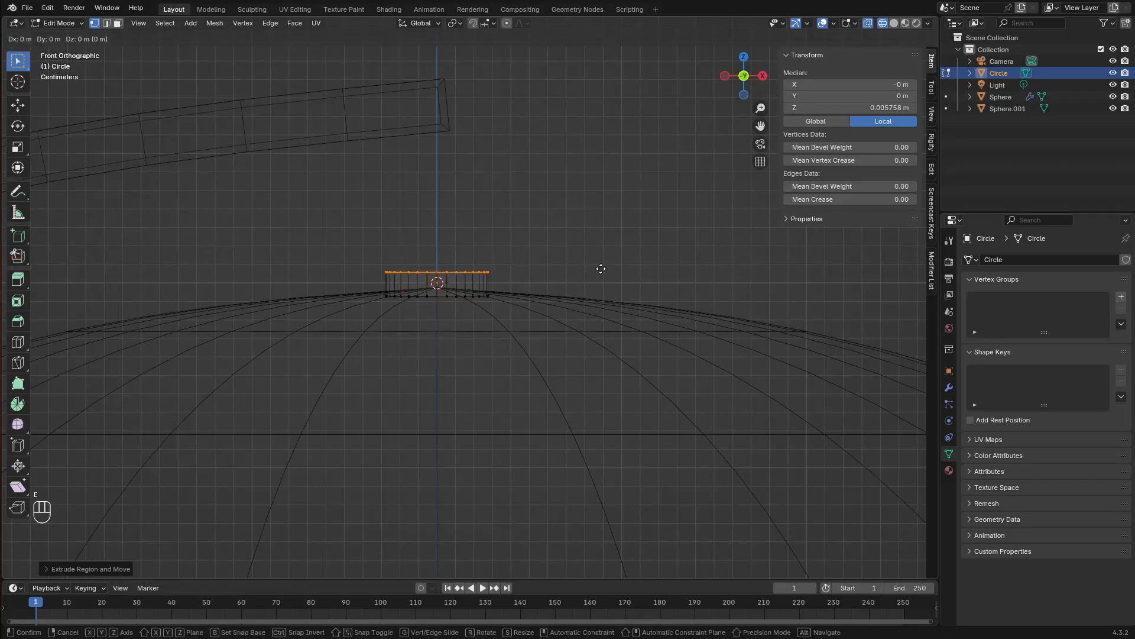
pyautogui.press('z')
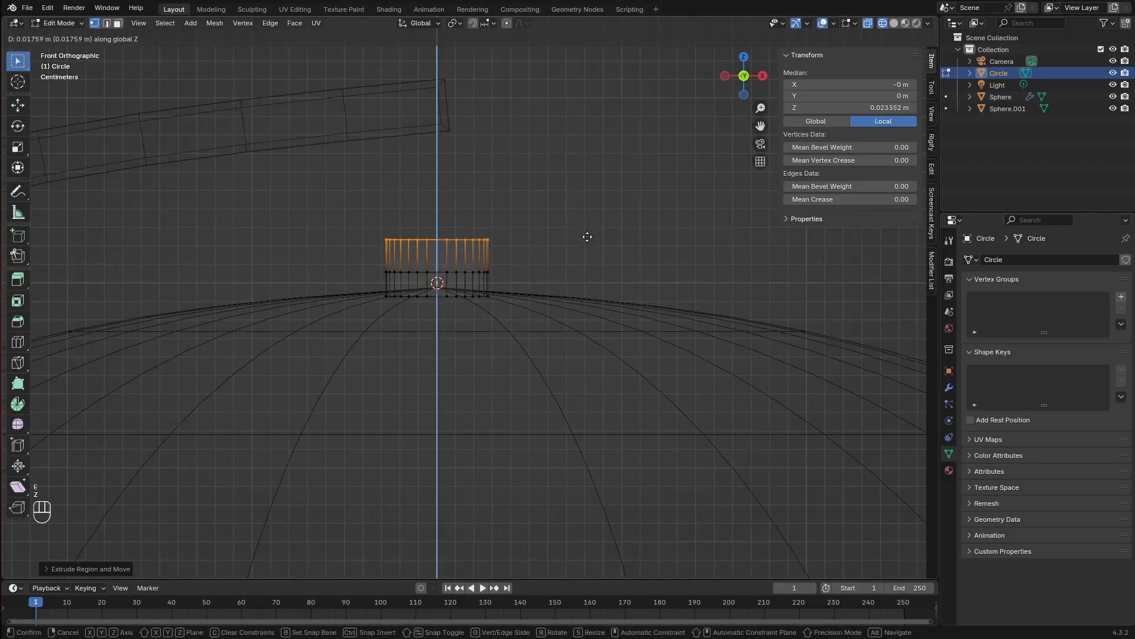
pyautogui.click(586, 251)
pyautogui.press('s')
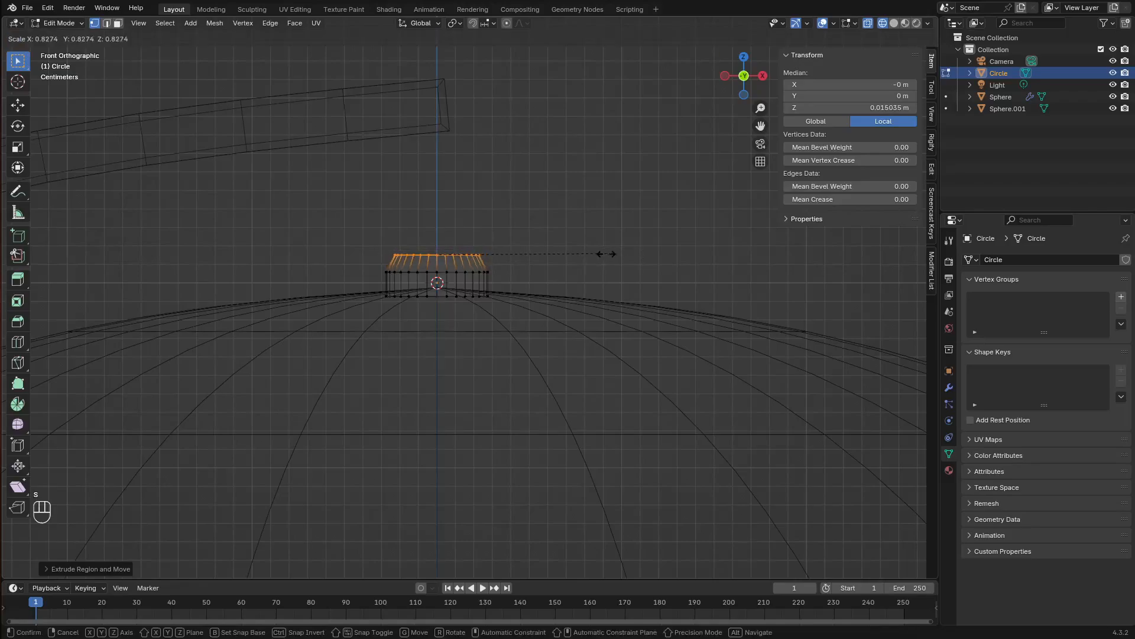
pyautogui.click(581, 255)
# Extrude the ring up another 0.013 m or so along Z and scale it slightly outward to start a bulge
pyautogui.press('e')
pyautogui.press('z')
pyautogui.click(581, 233)
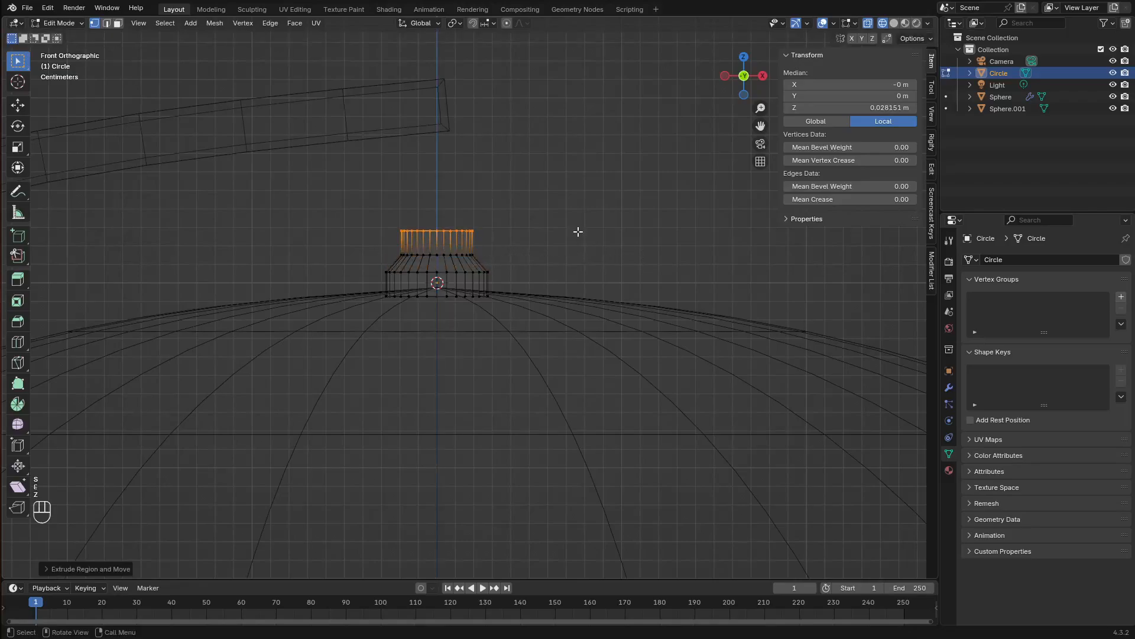
pyautogui.press('s')
pyautogui.click(594, 232)
# Extrude the bulge's upper ring about 0.018 m along Z and scale it slightly inward
pyautogui.press('e')
pyautogui.press('z')
pyautogui.click(588, 202)
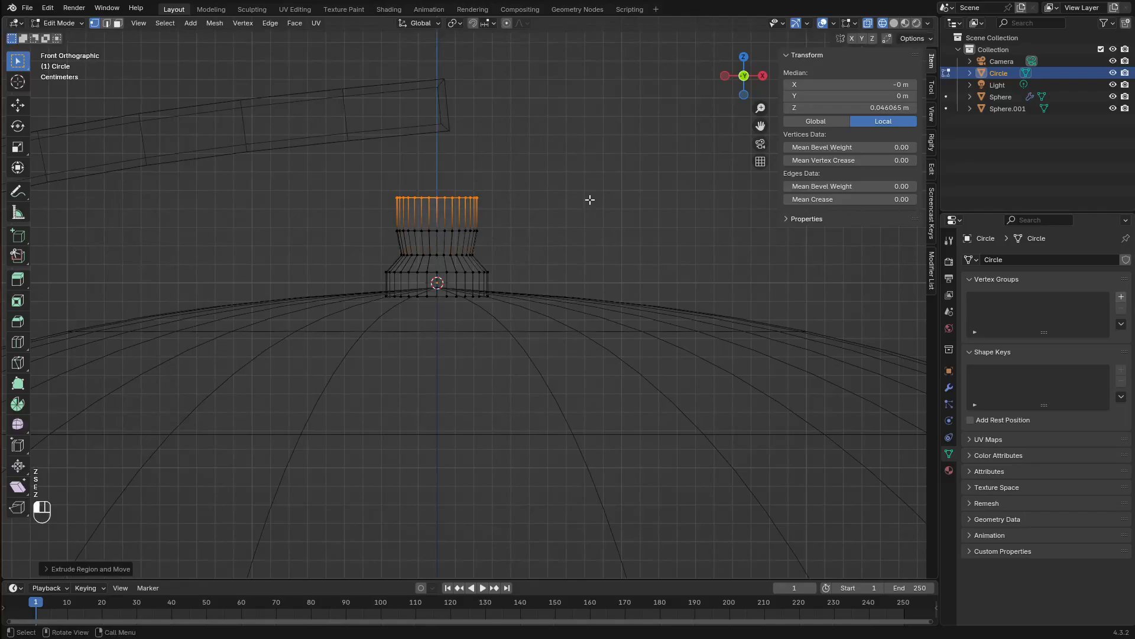
pyautogui.press('s')
pyautogui.click(586, 209)
# Extrude the top ring in place and scale it inward to roughly two-thirds width, forming a flat ledge
pyautogui.press('e')
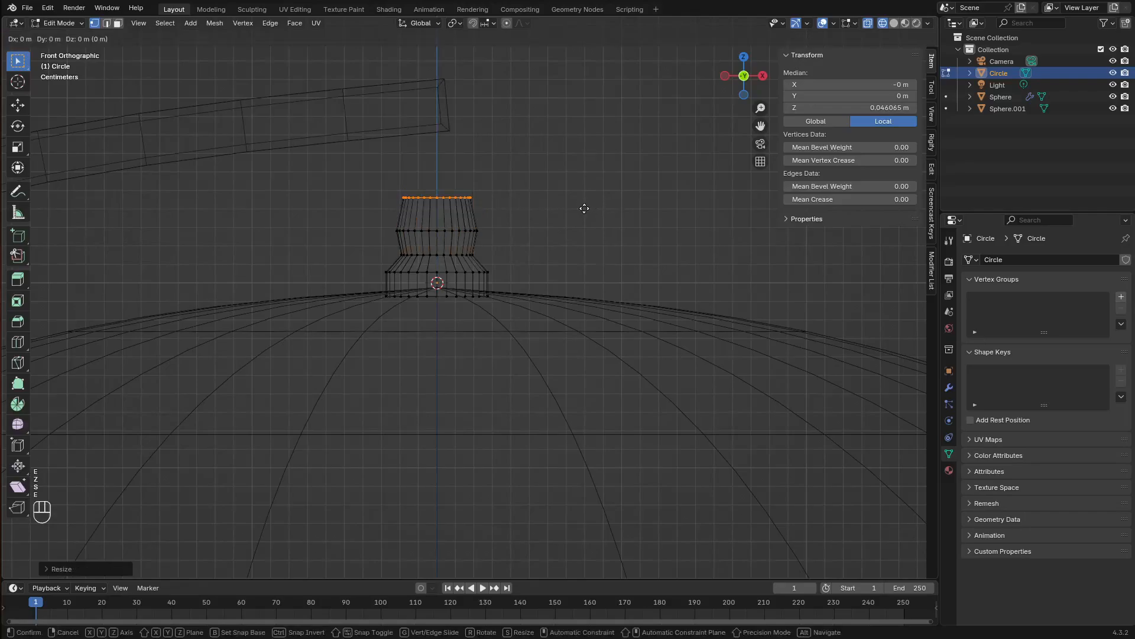
pyautogui.press('s')
pyautogui.click(543, 203)
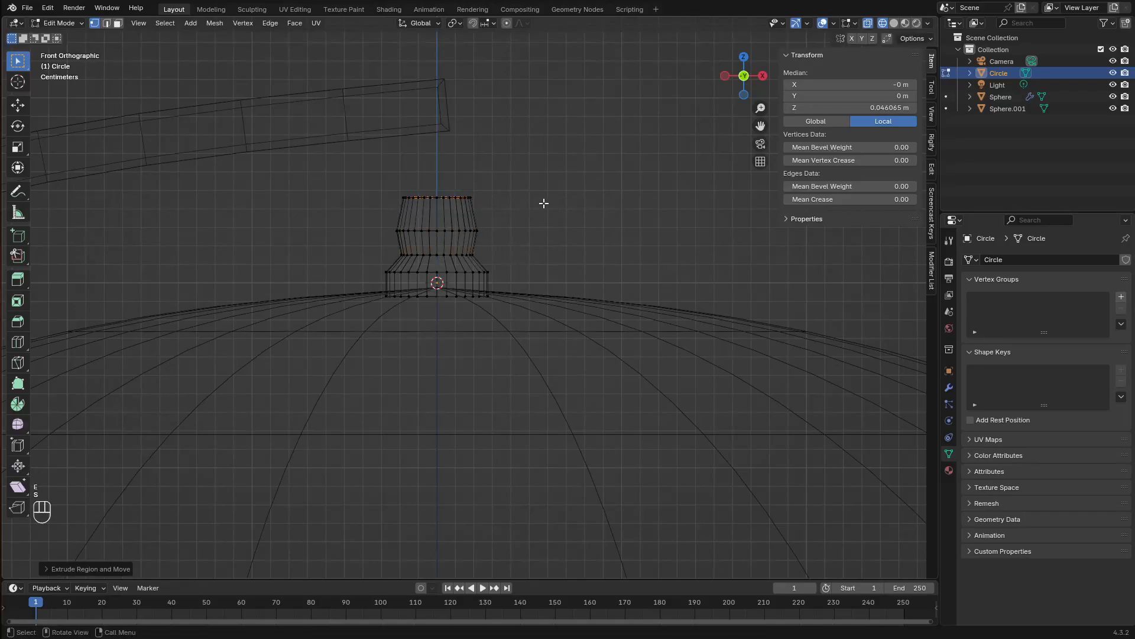
# Extrude the inner ring about 0.029 m upward along Z and narrow it into a tapering tip
pyautogui.press('e')
pyautogui.press('z')
pyautogui.click(530, 148)
pyautogui.press('s')
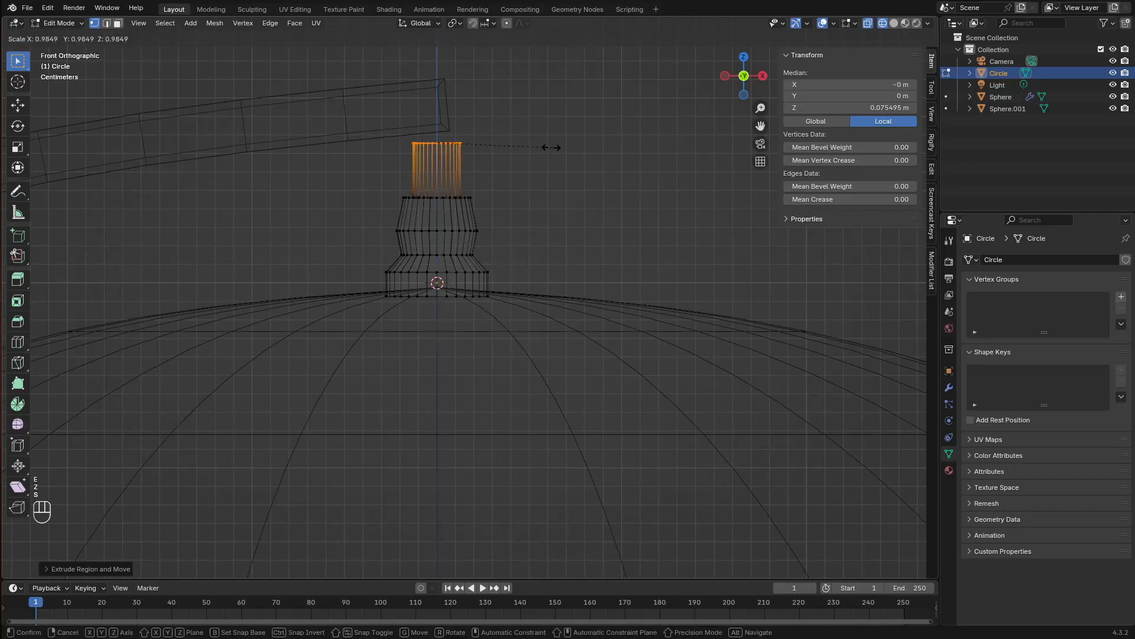
pyautogui.click(510, 148)
# Scale the tip's top ring down further to about 0.64 of its size
pyautogui.scroll(2, 505, 155)
pyautogui.keyDown('shift'); pyautogui.moveTo(505, 158); pyautogui.dragTo(521, 252, button='middle'); pyautogui.keyUp('shift')
pyautogui.scroll(2, 527, 198)
pyautogui.keyDown('shift'); pyautogui.moveTo(529, 179); pyautogui.dragTo(533, 268, button='middle'); pyautogui.keyUp('shift')
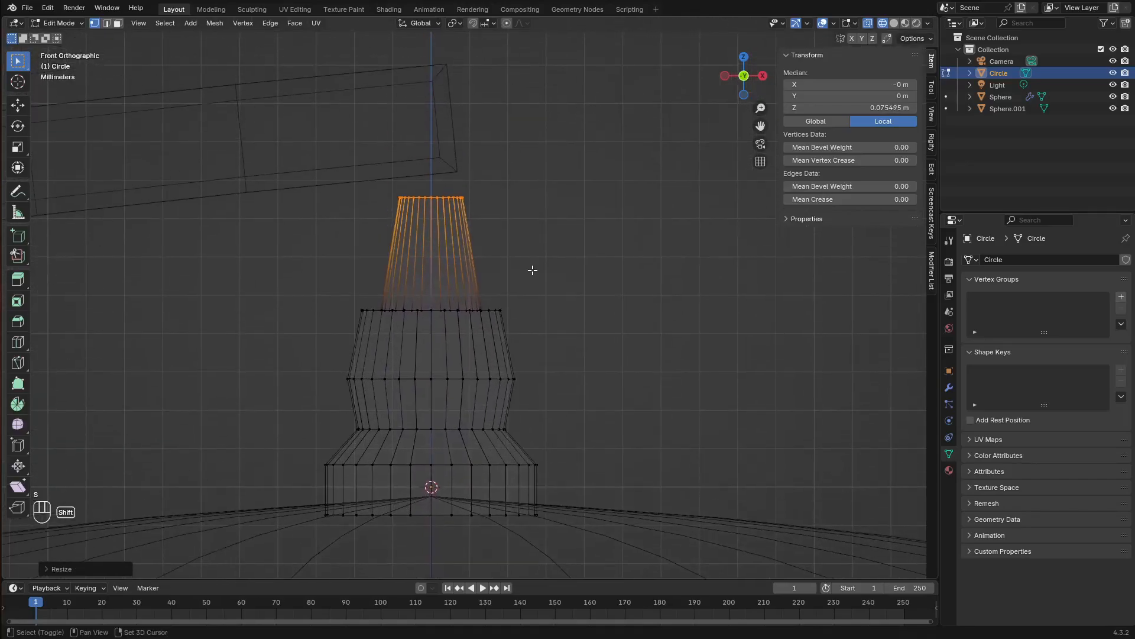
pyautogui.scroll(2, 509, 229)
pyautogui.keyDown('shift'); pyautogui.moveTo(515, 227); pyautogui.dragTo(525, 292, button='middle'); pyautogui.keyUp('shift')
pyautogui.press('s')
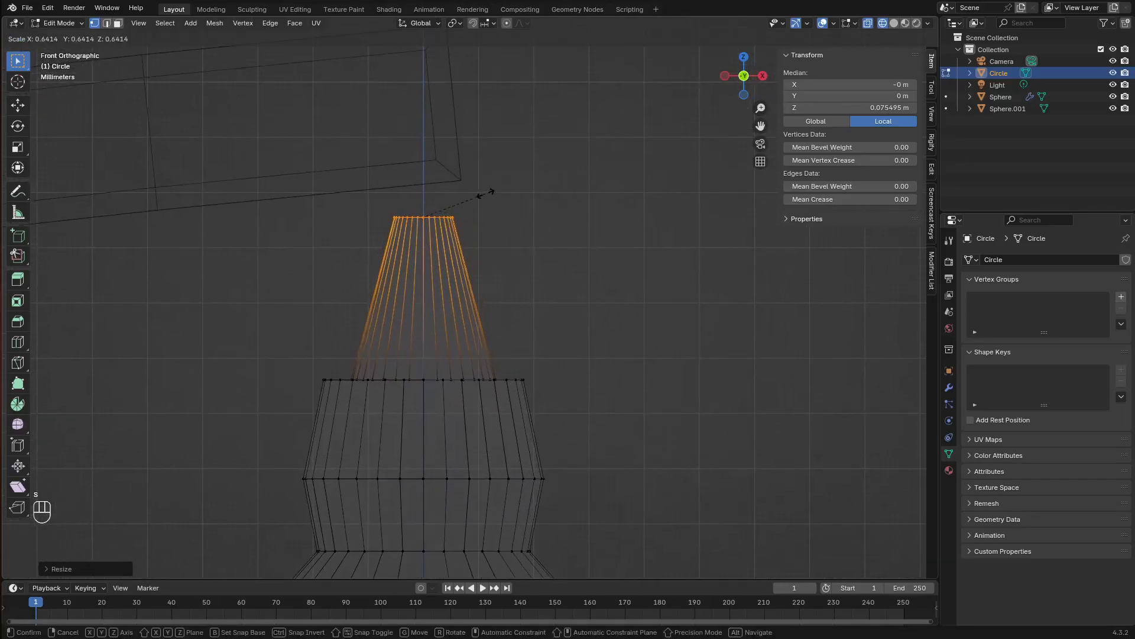
pyautogui.click(481, 193)
# Raise the tip's top ring along Z by about 0.008 m so it meets the end of the arc strip
pyautogui.press('g')
pyautogui.press('z')
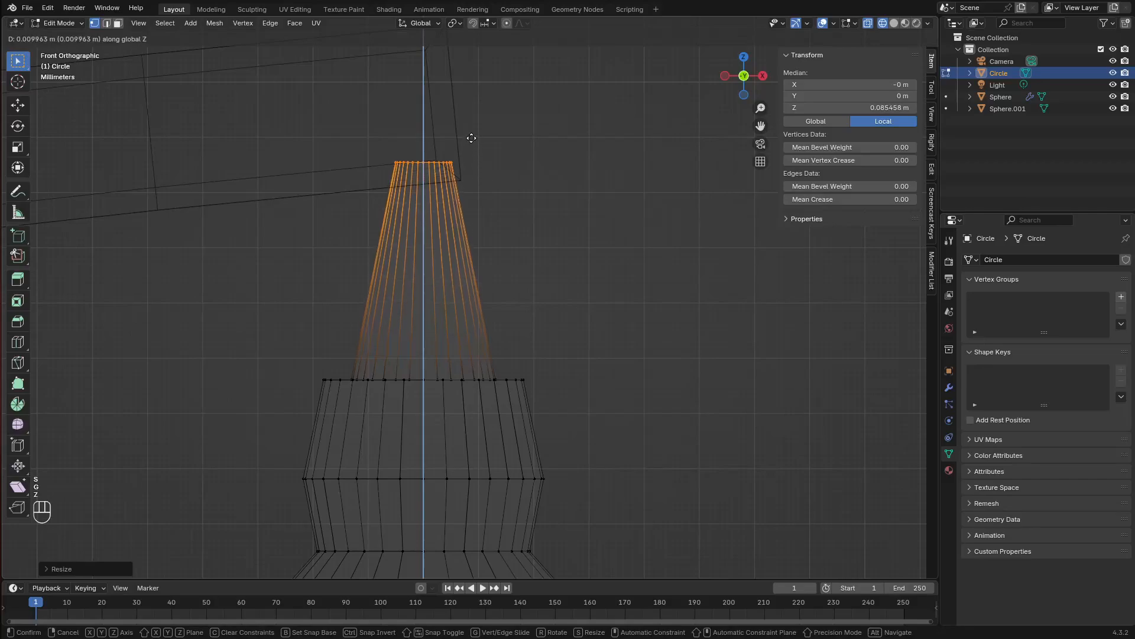
pyautogui.click(472, 134)
pyautogui.press('g')
pyautogui.press('z')
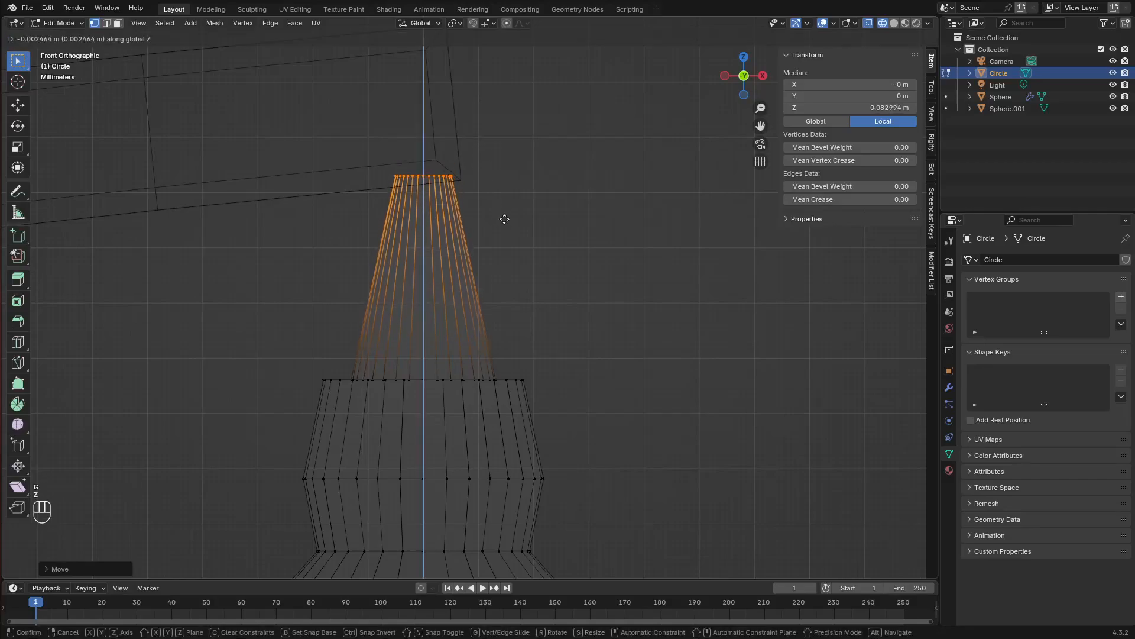
pyautogui.click(505, 218)
# Return to solid shading, leave mesh editing and shade the pivot piece smooth
pyautogui.moveTo(509, 198); pyautogui.dragTo(741, 180, button='middle')
pyautogui.click(894, 23)
pyautogui.scroll(4, 426, 329)
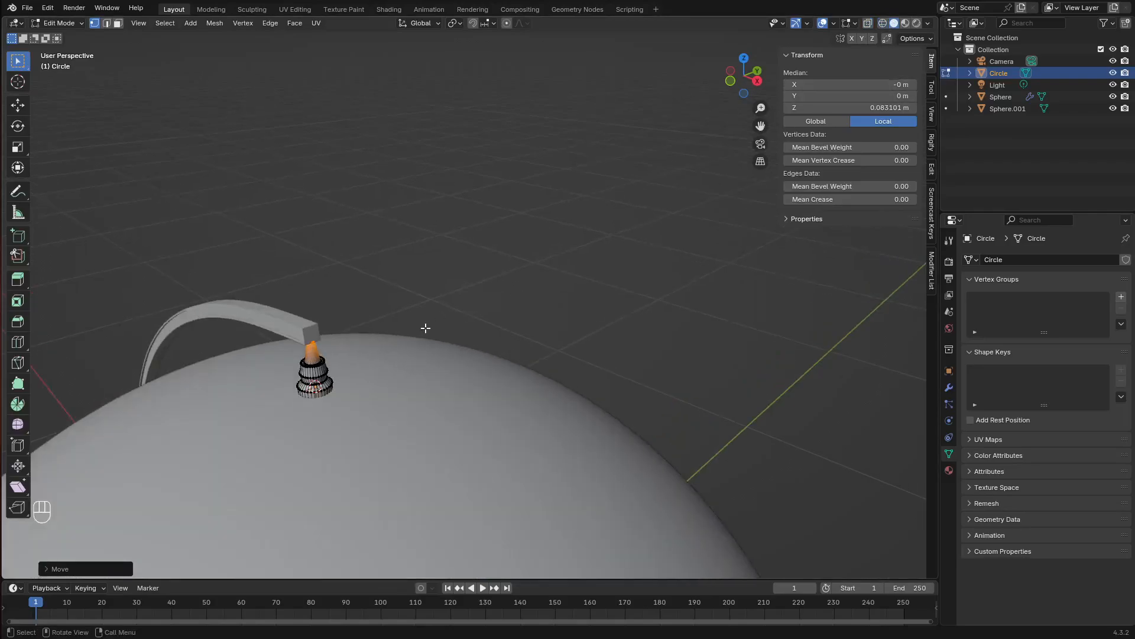
pyautogui.press('Tab')
pyautogui.moveTo(303, 324)
pyautogui.keyDown('shift'); pyautogui.mouseDown(button='middle')
pyautogui.moveTo(367, 275)
pyautogui.moveTo(420, 278)
pyautogui.moveTo(479, 253)
pyautogui.moveTo(460, 294)
pyautogui.mouseUp(button='middle'); pyautogui.keyUp('shift')
pyautogui.scroll(5, 527, 252)
pyautogui.rightClick(434, 236)
pyautogui.click(434, 238)
# Add a Bevel modifier with 3 segments to the pivot piece
pyautogui.click(949, 389)
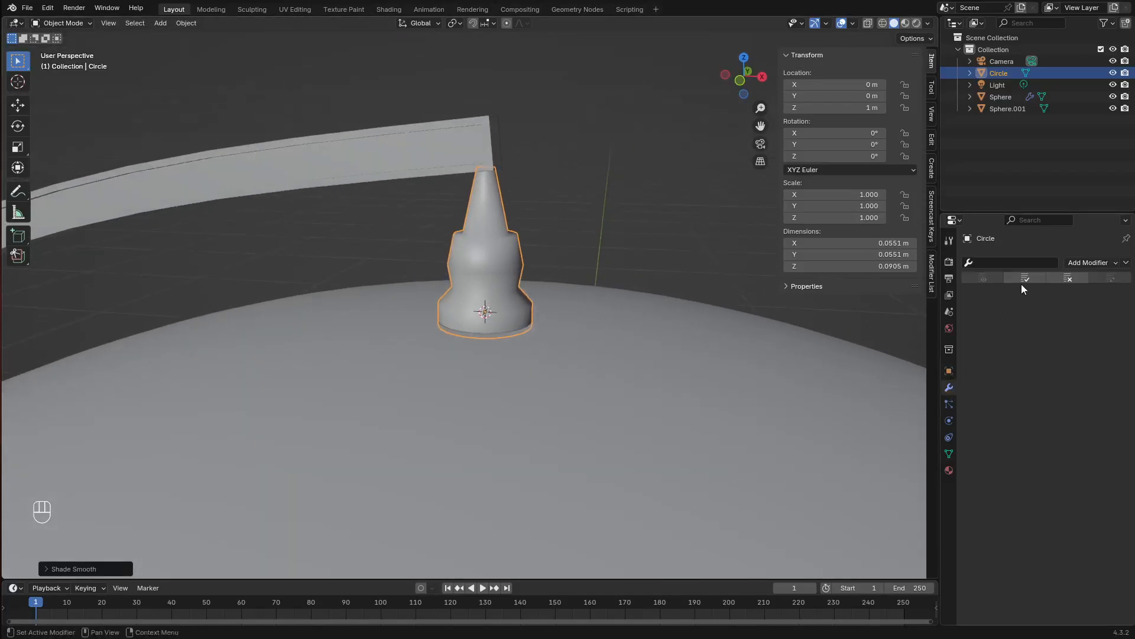
pyautogui.click(1078, 263)
pyautogui.click(883, 304)
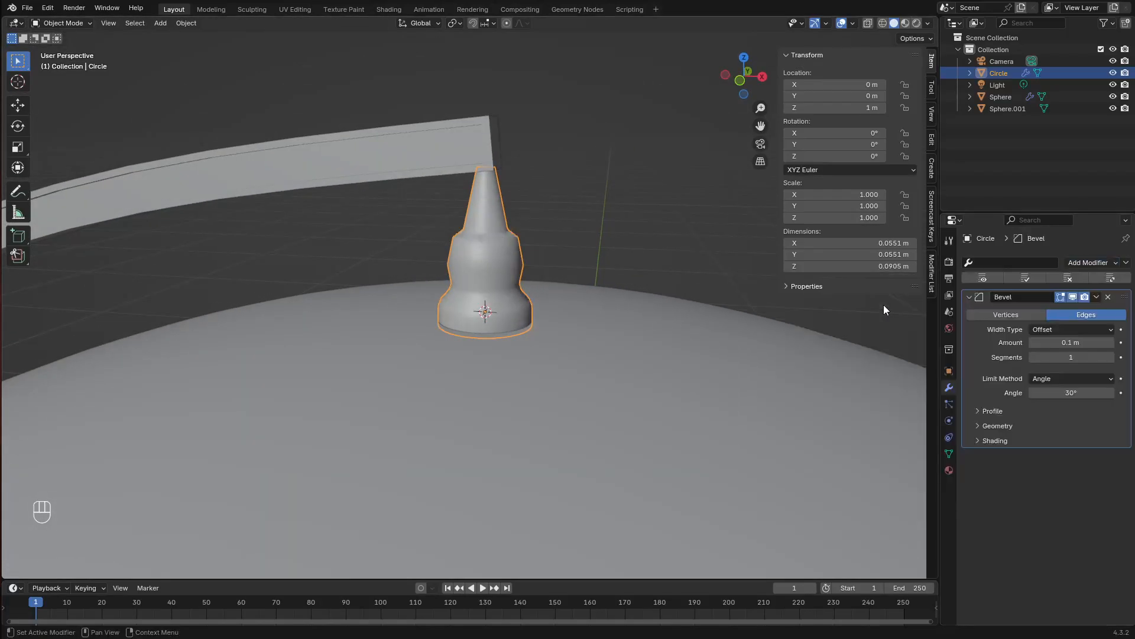
pyautogui.click(1112, 357)
# Examine the beveled pivot's edges and mesh up close, and its fit between sphere and arc strip in front view
pyautogui.scroll(8, 507, 303)
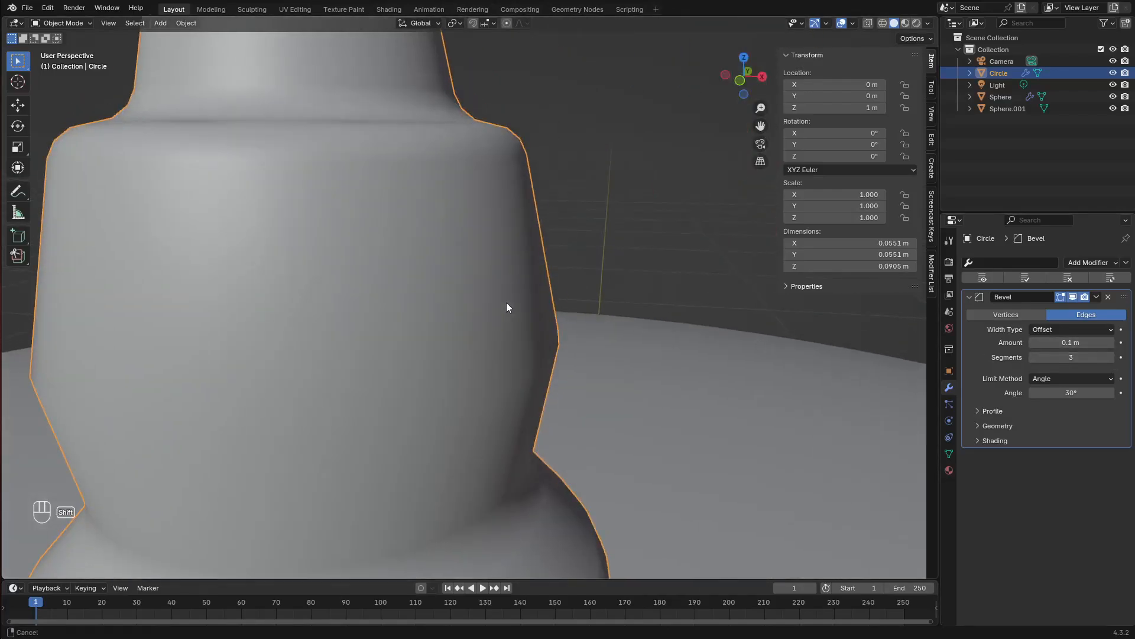
pyautogui.press('Tab')
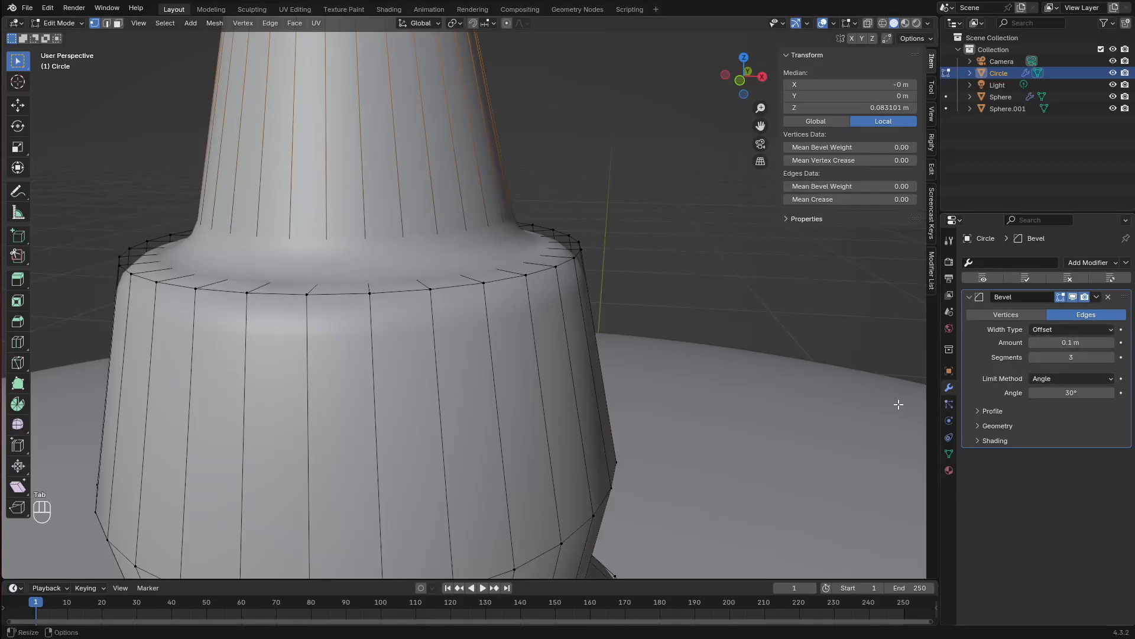
pyautogui.scroll(-4, 404, 338)
pyautogui.press('Tab')
pyautogui.scroll(-3, 510, 357)
pyautogui.moveTo(510, 357); pyautogui.dragTo(545, 368, button='middle')
pyautogui.scroll(-5, 498, 369)
pyautogui.scroll(-2, 526, 356)
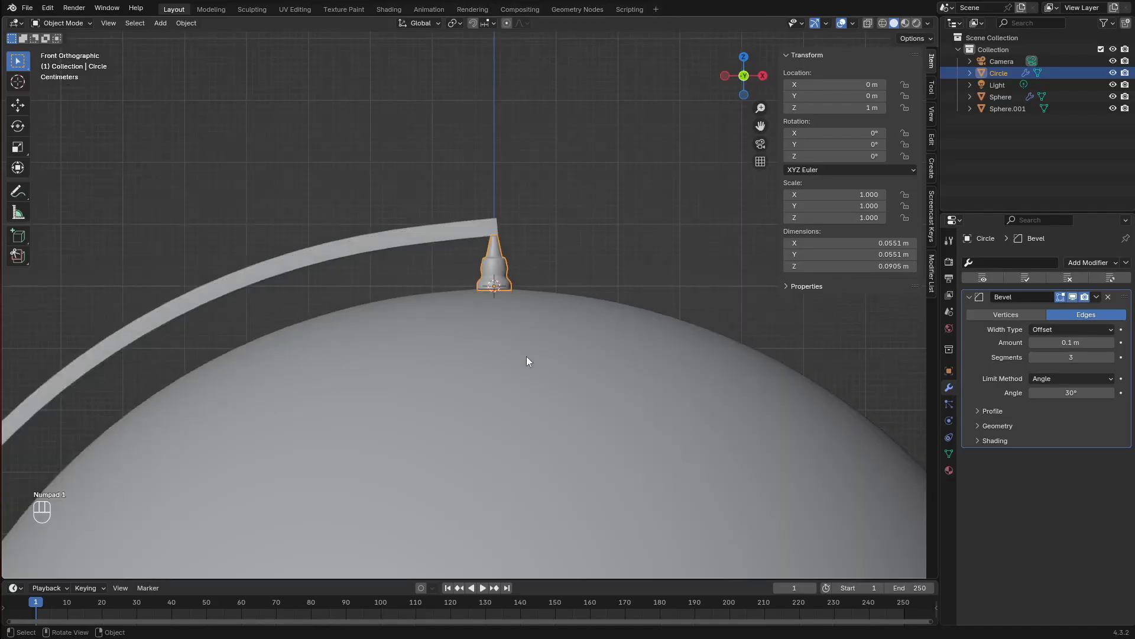
pyautogui.press('KP_1')
pyautogui.scroll(-2, 485, 251)
pyautogui.keyDown('shift'); pyautogui.moveTo(485, 251); pyautogui.dragTo(412, 136, button='middle'); pyautogui.keyUp('shift')
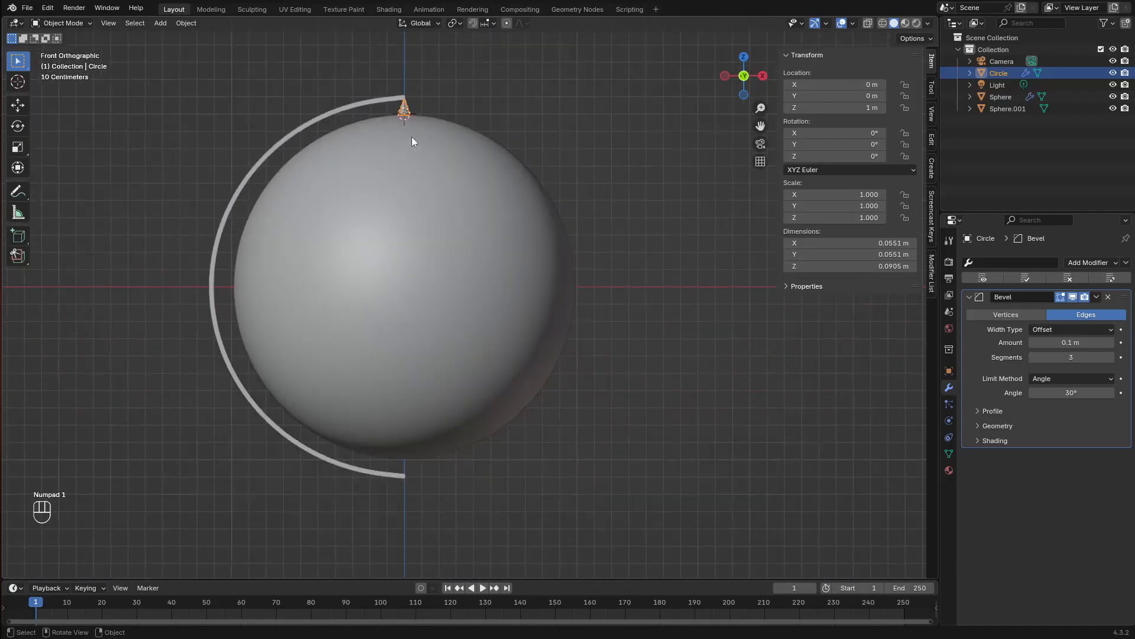
pyautogui.moveTo(408, 111); pyautogui.dragTo(445, 122)
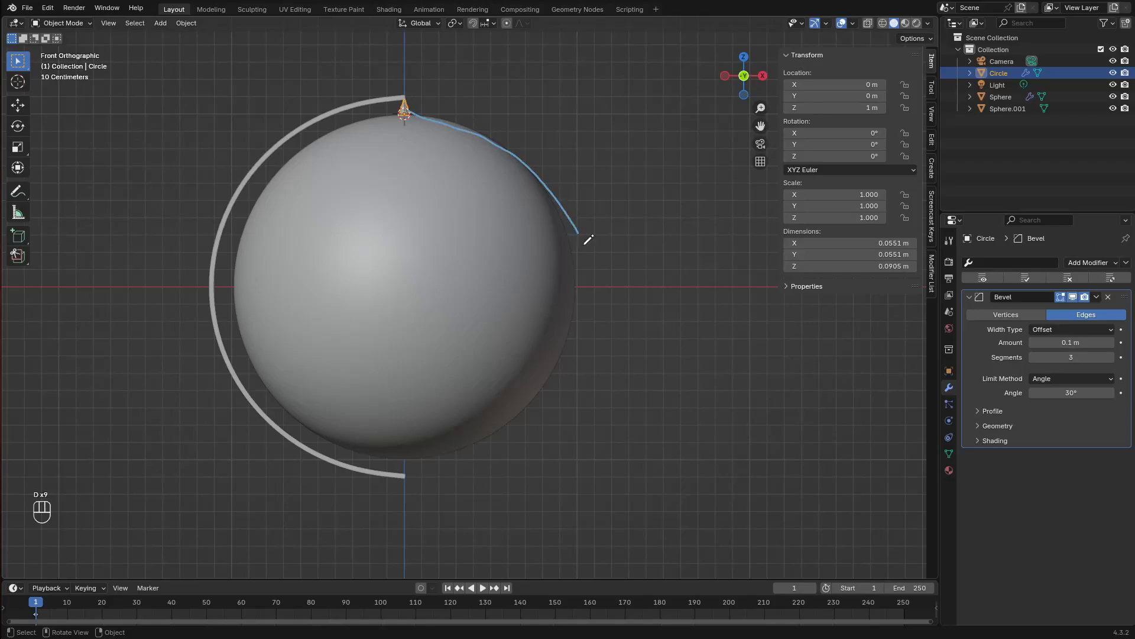
pyautogui.moveTo(589, 239); pyautogui.dragTo(428, 461)
pyautogui.moveTo(385, 482)
pyautogui.mouseDown(button='right')
pyautogui.moveTo(522, 329)
pyautogui.moveTo(483, 197)
pyautogui.mouseUp(button='right')
pyautogui.scroll(5, 484, 196)
pyautogui.moveTo(552, 398)
pyautogui.keyDown('shift'); pyautogui.mouseDown(button='middle')
pyautogui.moveTo(441, 208)
pyautogui.moveTo(425, 252)
pyautogui.mouseUp(button='middle'); pyautogui.keyUp('shift')
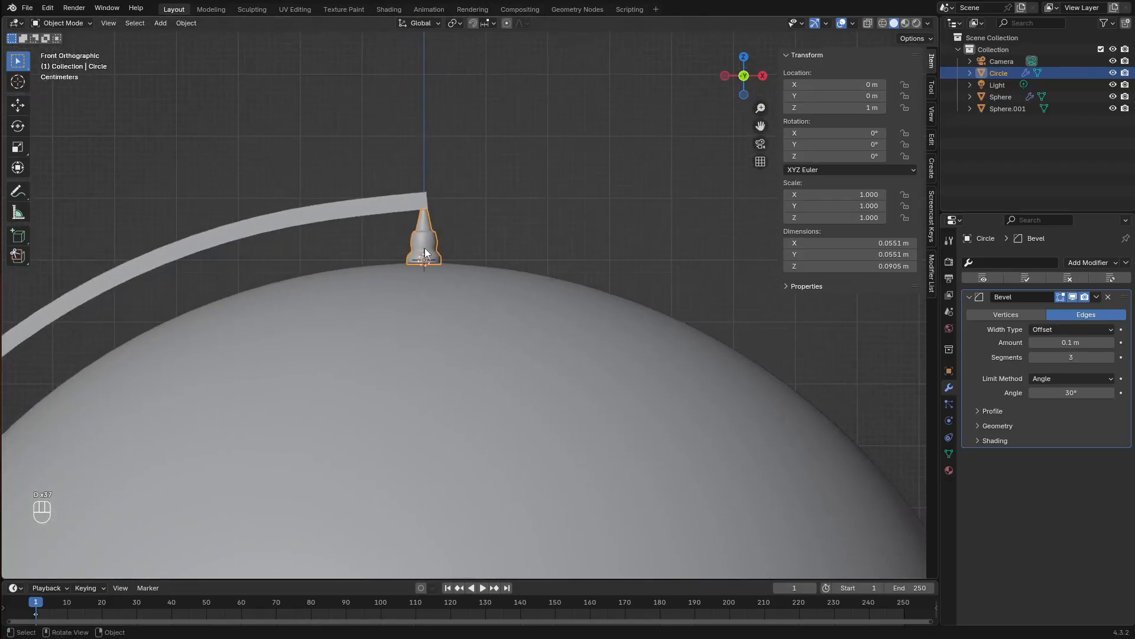
# Select the sphere and snap the 3D cursor to its centre
pyautogui.scroll(-5, 477, 463)
pyautogui.click(449, 417)
pyautogui.scroll(-1, 478, 383)
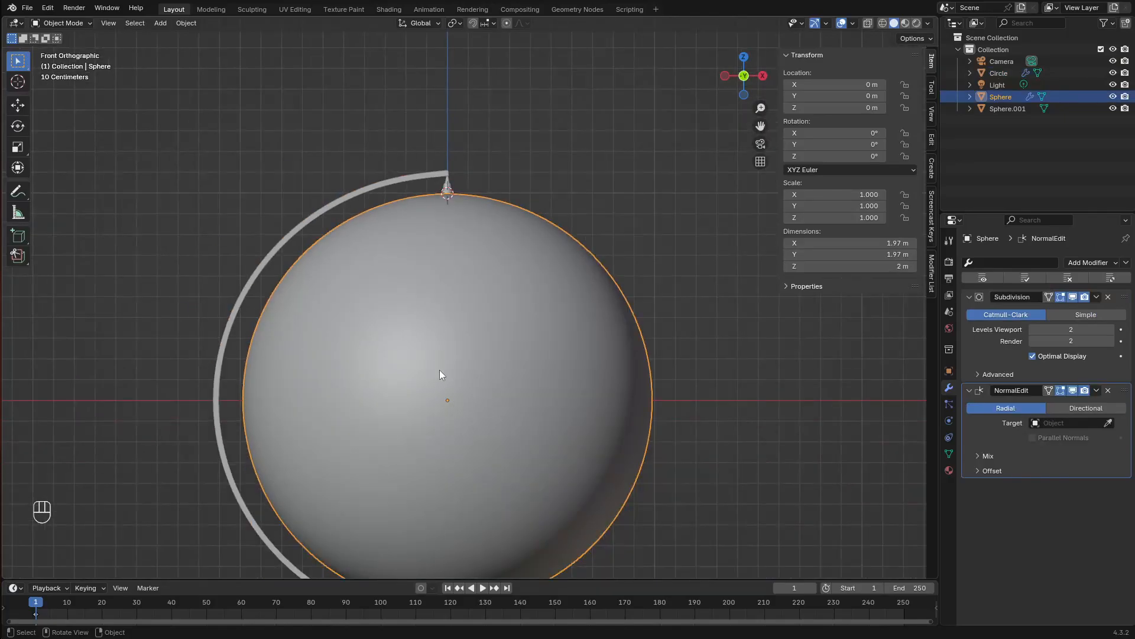
pyautogui.hotkey('shift', 's')
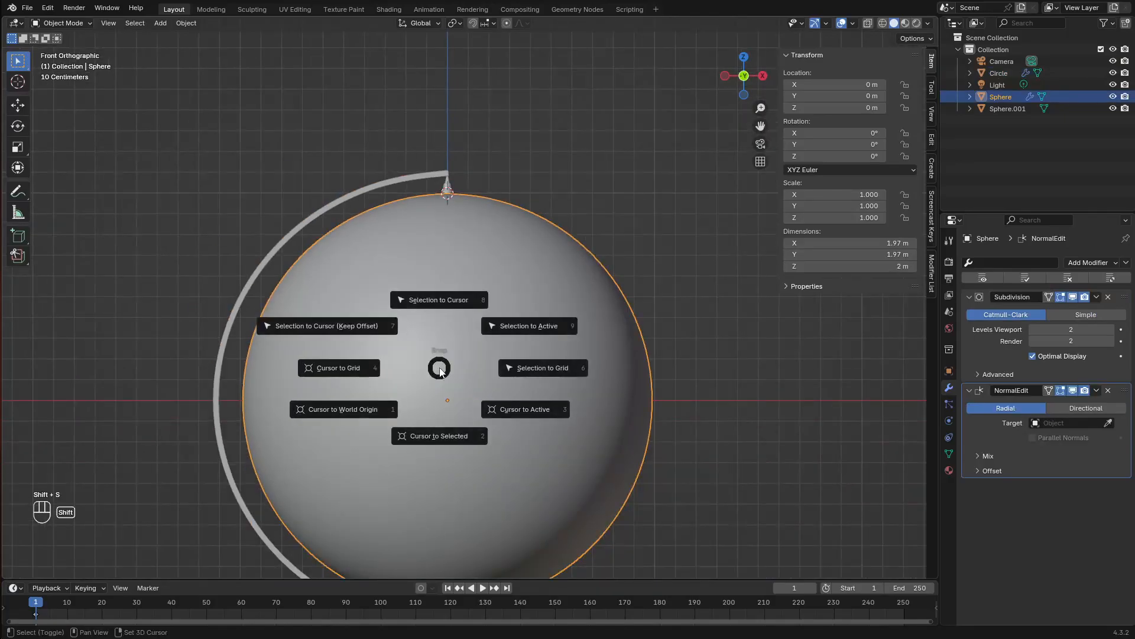
pyautogui.click(447, 435)
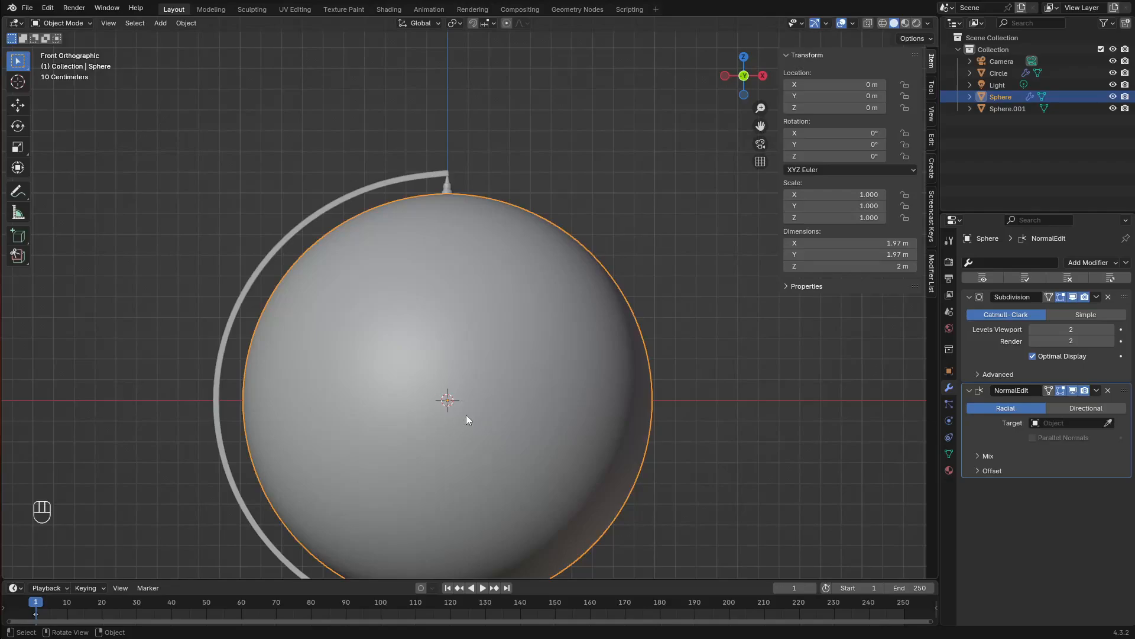
# Set the transform pivot point to 3D Cursor and duplicate the top pivot piece in place
pyautogui.click(447, 187)
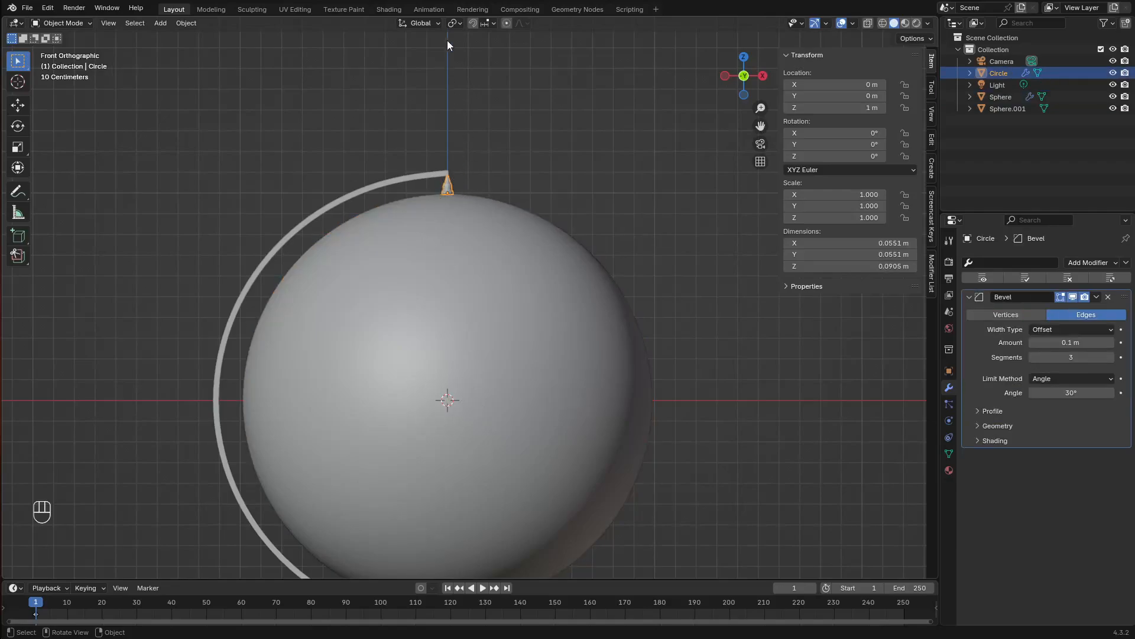
pyautogui.click(456, 23)
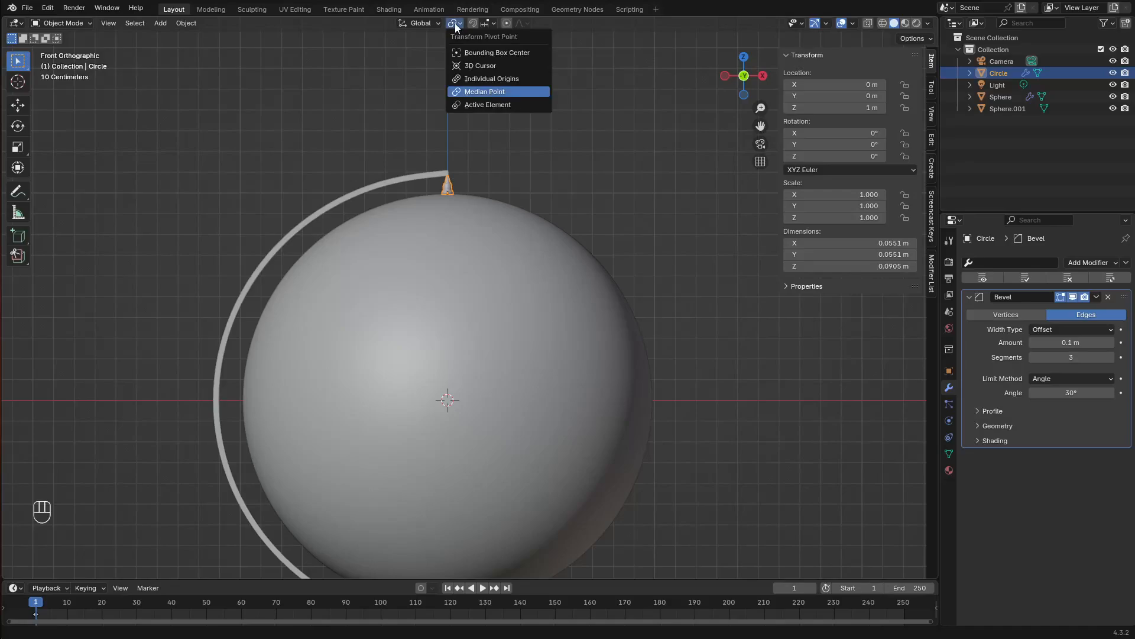
pyautogui.click(483, 66)
pyautogui.hotkey('shift', 'd')
pyautogui.rightClick(489, 221)
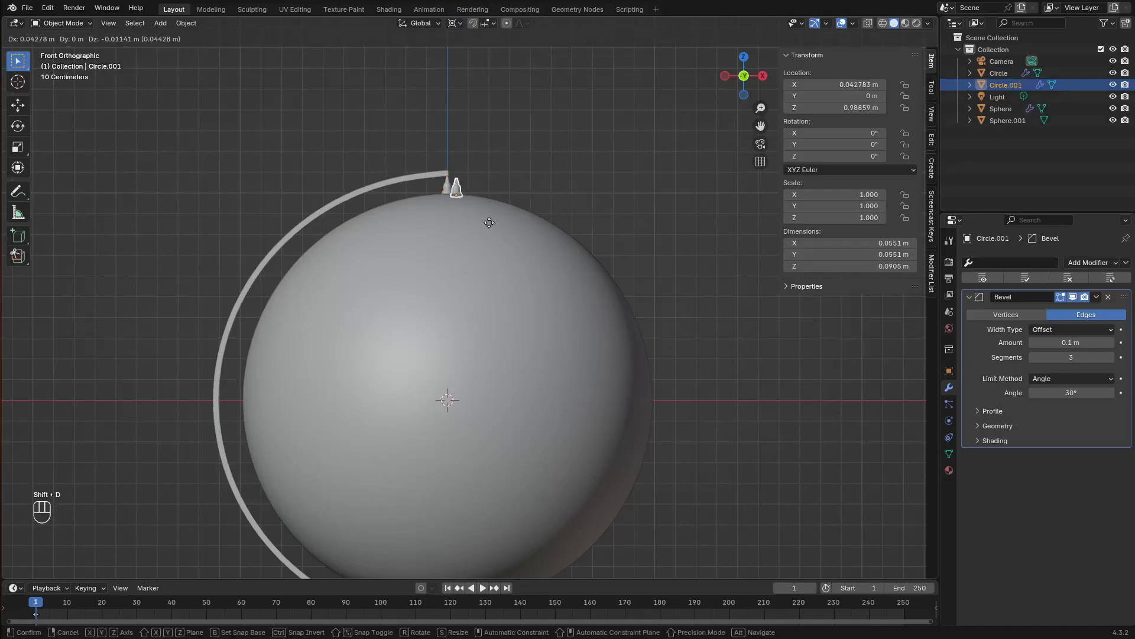
# Mirror the duplicated pivot to the sphere's bottom pole by scaling it -1 along Z
pyautogui.scroll(-3, 580, 282)
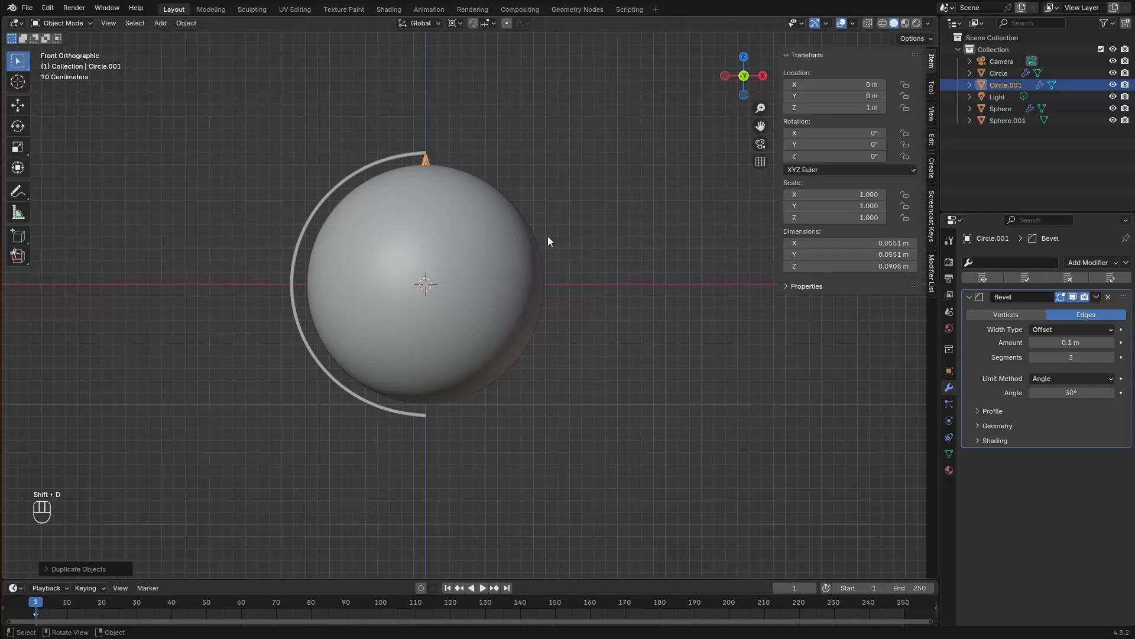
pyautogui.press('s')
pyautogui.press('z')
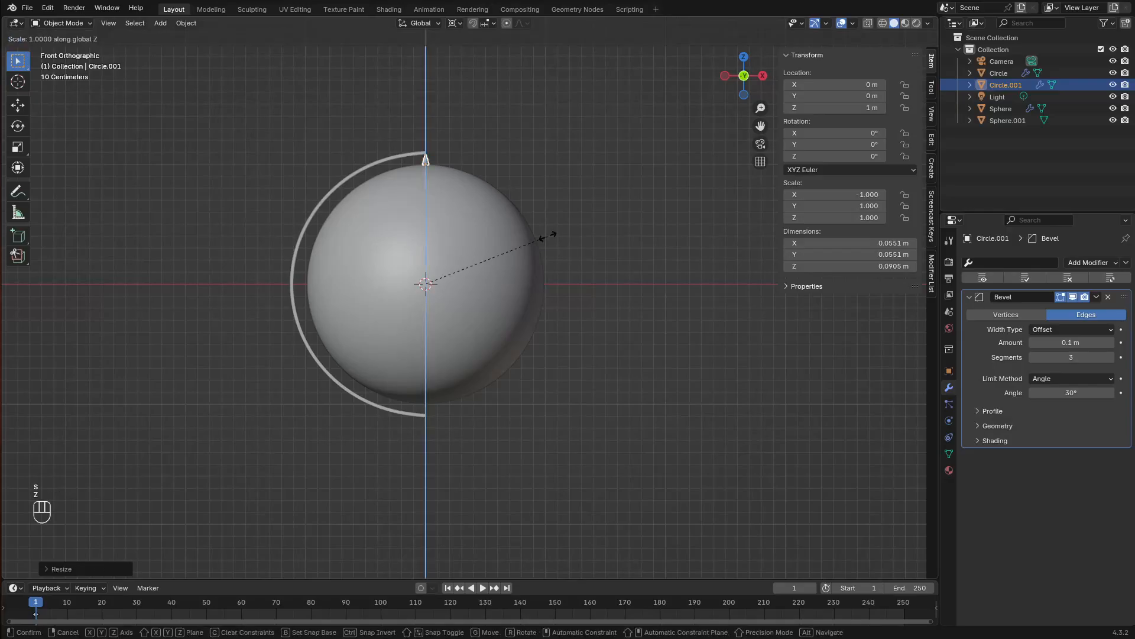
pyautogui.press('KP_1')
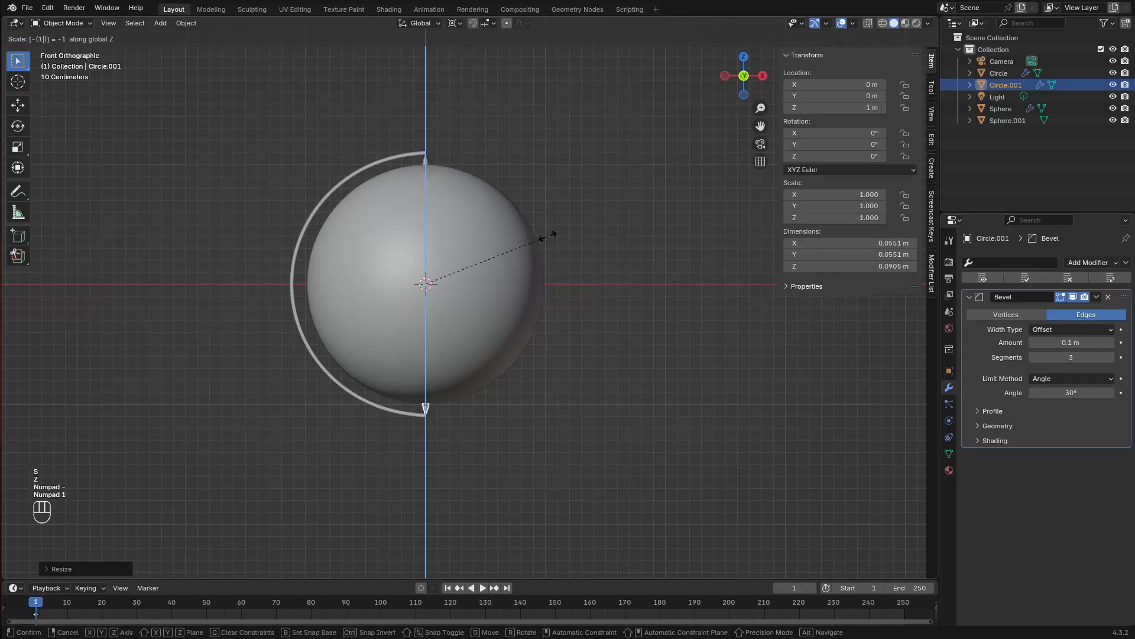
pyautogui.press('KP_Enter')
pyautogui.scroll(3, 548, 236)
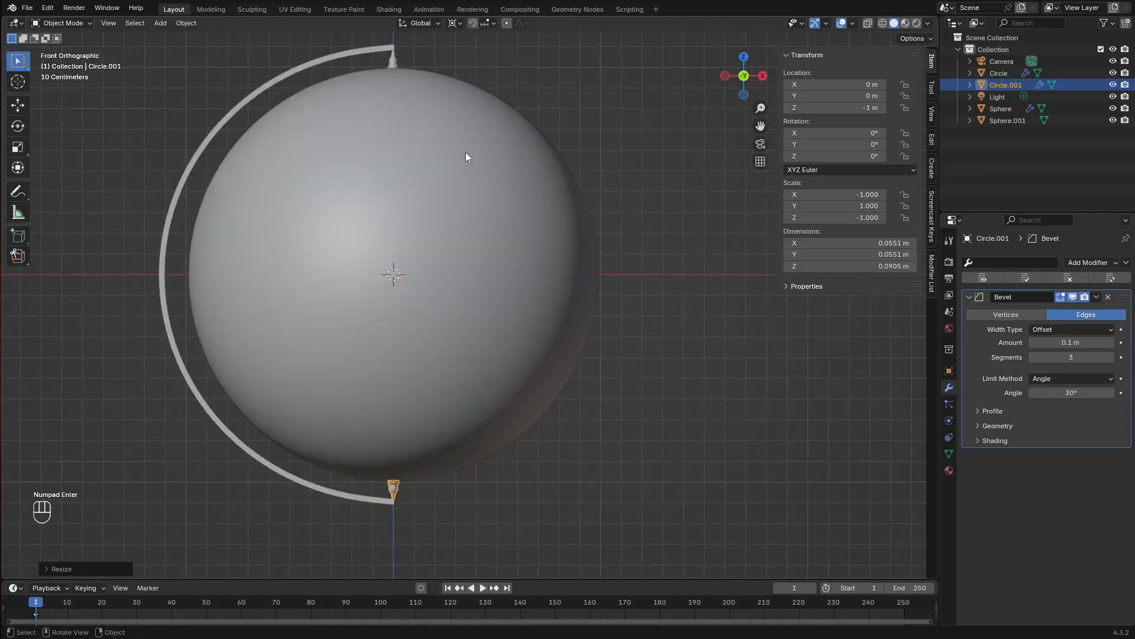
pyautogui.keyDown('shift'); pyautogui.moveTo(435, 420); pyautogui.dragTo(441, 318, button='middle'); pyautogui.keyUp('shift')
pyautogui.scroll(2, 442, 318)
pyautogui.keyDown('shift'); pyautogui.moveTo(398, 443); pyautogui.dragTo(405, 433, button='middle'); pyautogui.keyUp('shift')
pyautogui.scroll(8, 404, 433)
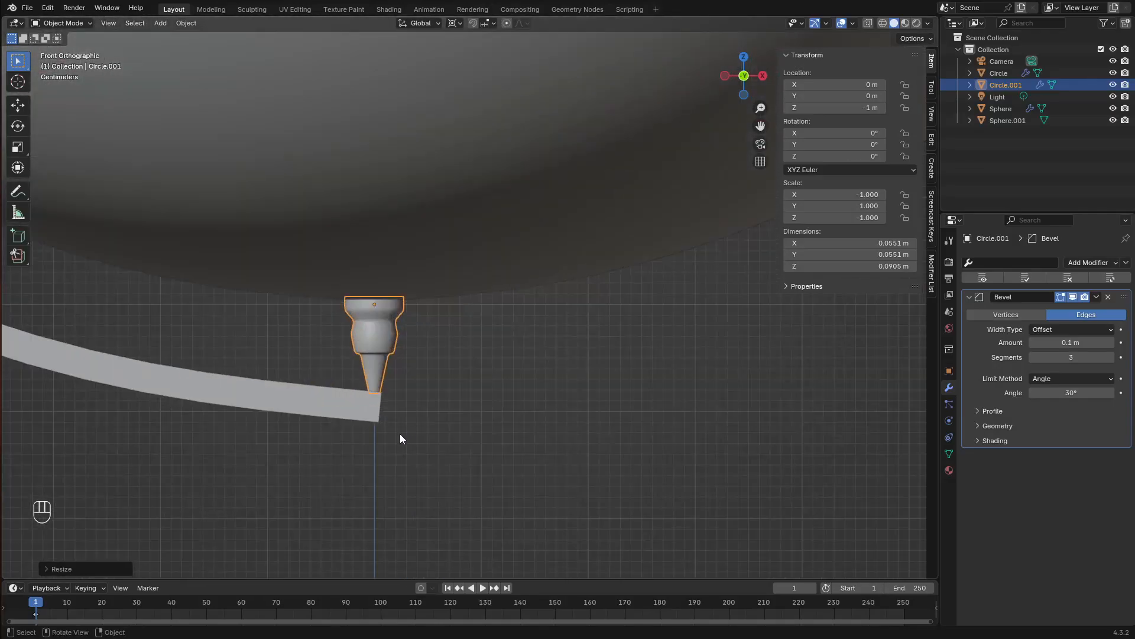
# Select the vertices at both ends of the arc strip and move them about 0.005 m outward along X
pyautogui.click(335, 466)
pyautogui.press('Tab')
pyautogui.keyDown('shift'); pyautogui.moveTo(315, 508); pyautogui.dragTo(398, 456, button='middle'); pyautogui.keyUp('shift')
pyautogui.press('z')
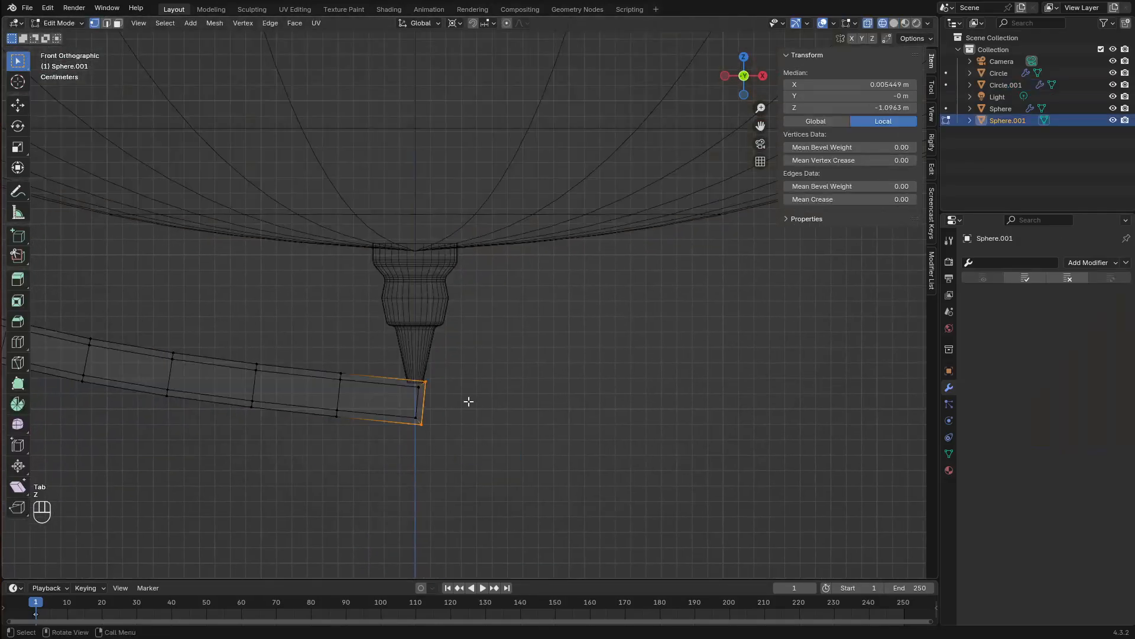
pyautogui.scroll(-10, 449, 429)
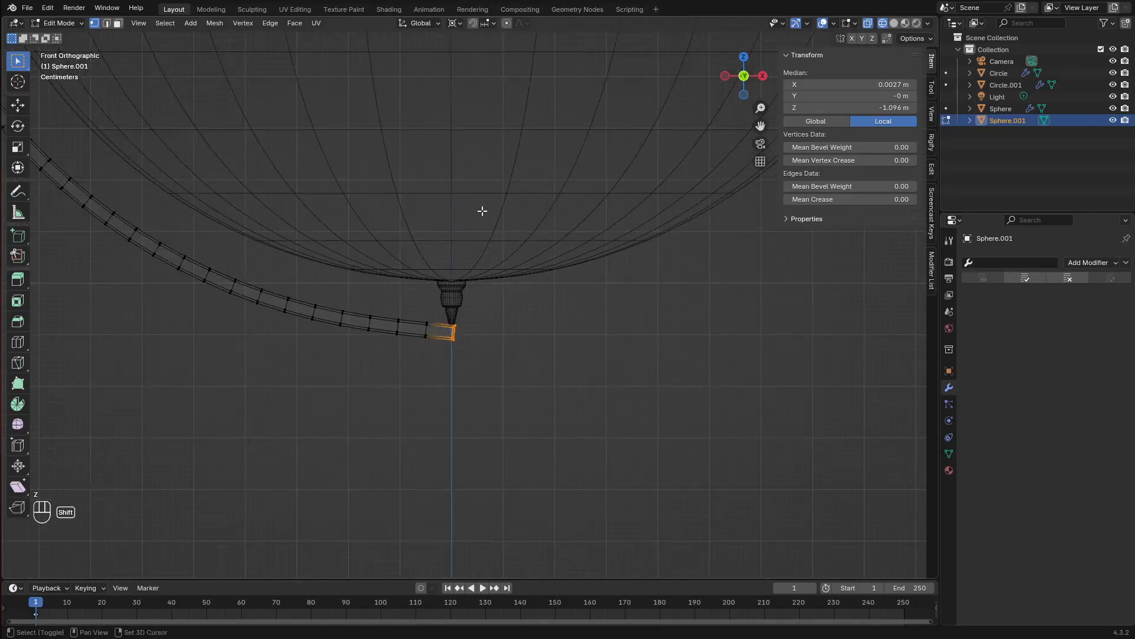
pyautogui.keyDown('shift'); pyautogui.moveTo(461, 337); pyautogui.dragTo(462, 312, button='middle'); pyautogui.keyUp('shift')
pyautogui.scroll(4, 476, 246)
pyautogui.keyDown('shift'); pyautogui.moveTo(477, 216); pyautogui.dragTo(497, 307, button='middle'); pyautogui.keyUp('shift')
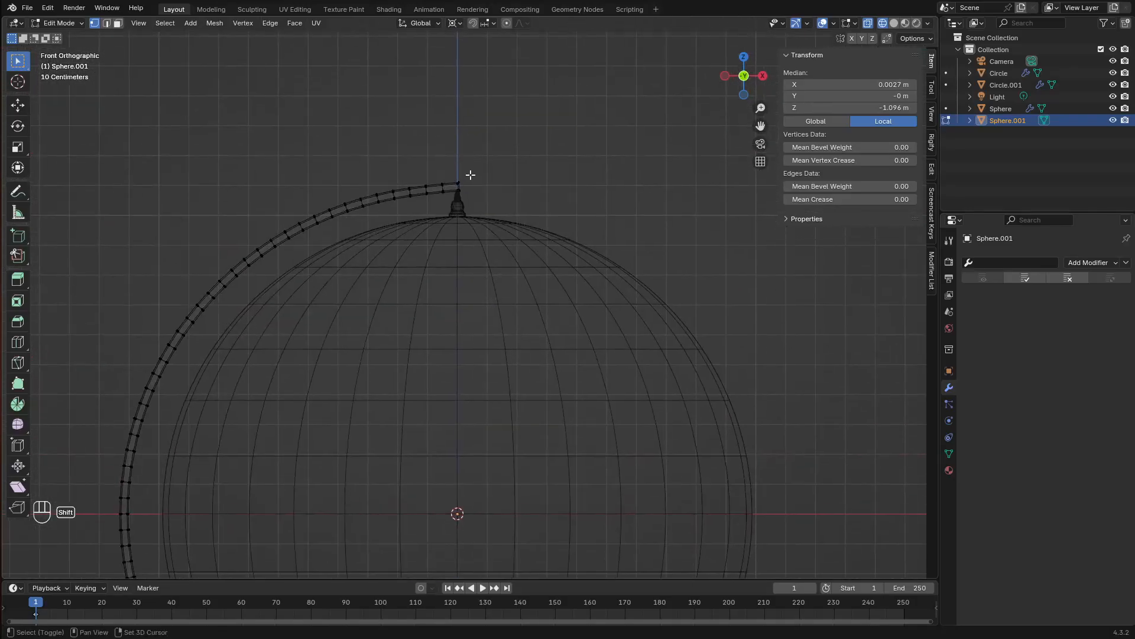
pyautogui.moveTo(476, 162); pyautogui.dragTo(452, 209)
pyautogui.scroll(6, 507, 225)
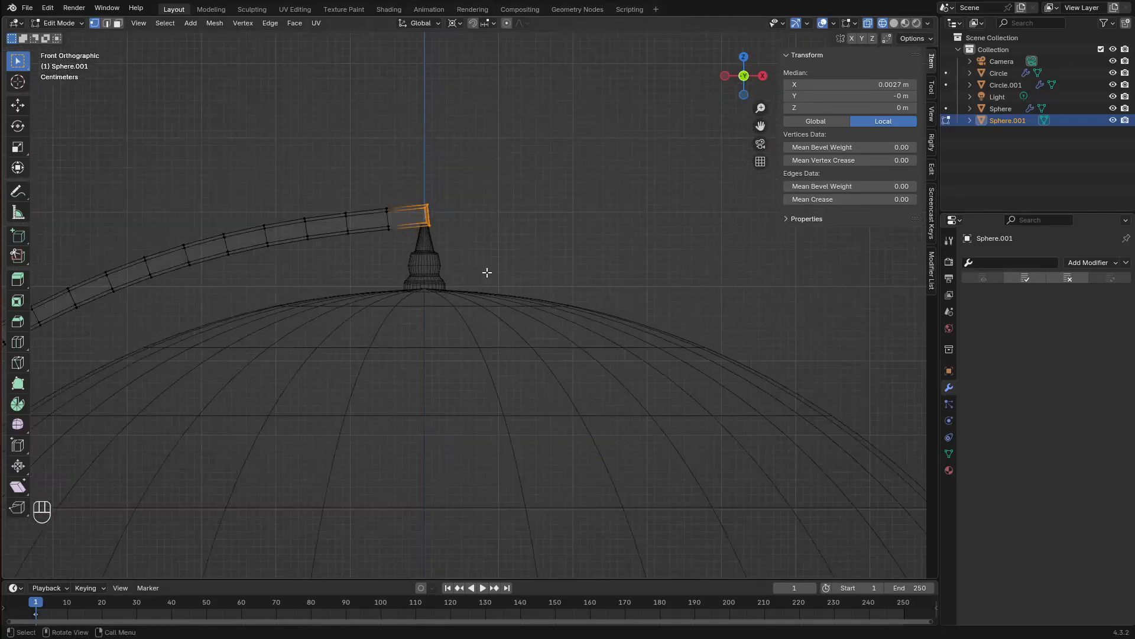
pyautogui.keyDown('shift'); pyautogui.moveTo(485, 236); pyautogui.dragTo(519, 282, button='middle'); pyautogui.keyUp('shift')
pyautogui.press('g')
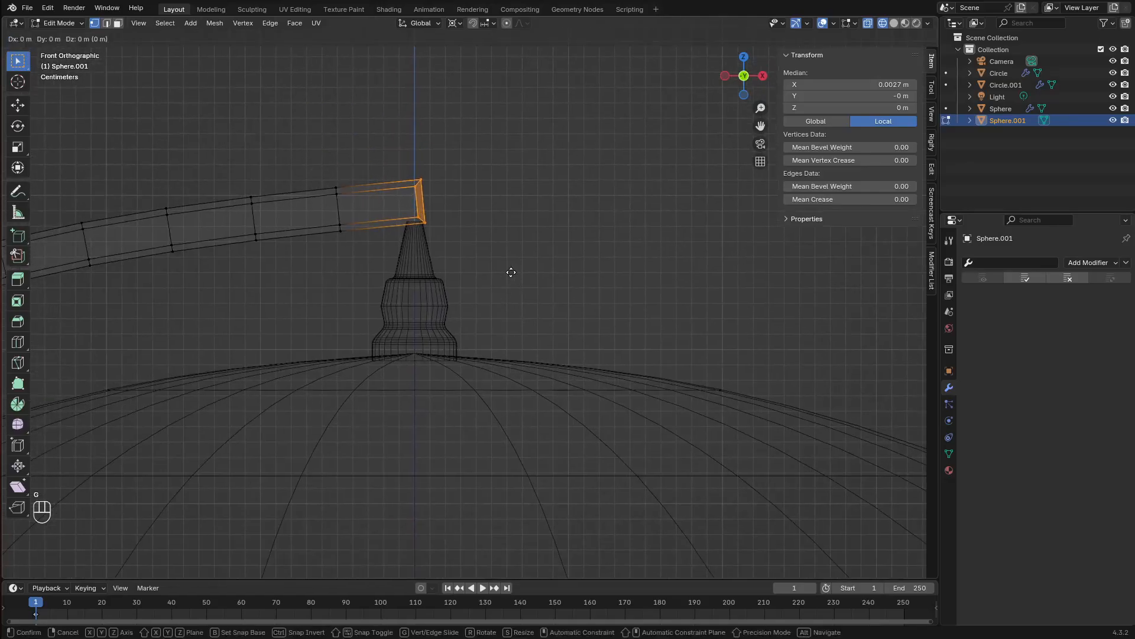
pyautogui.press('x')
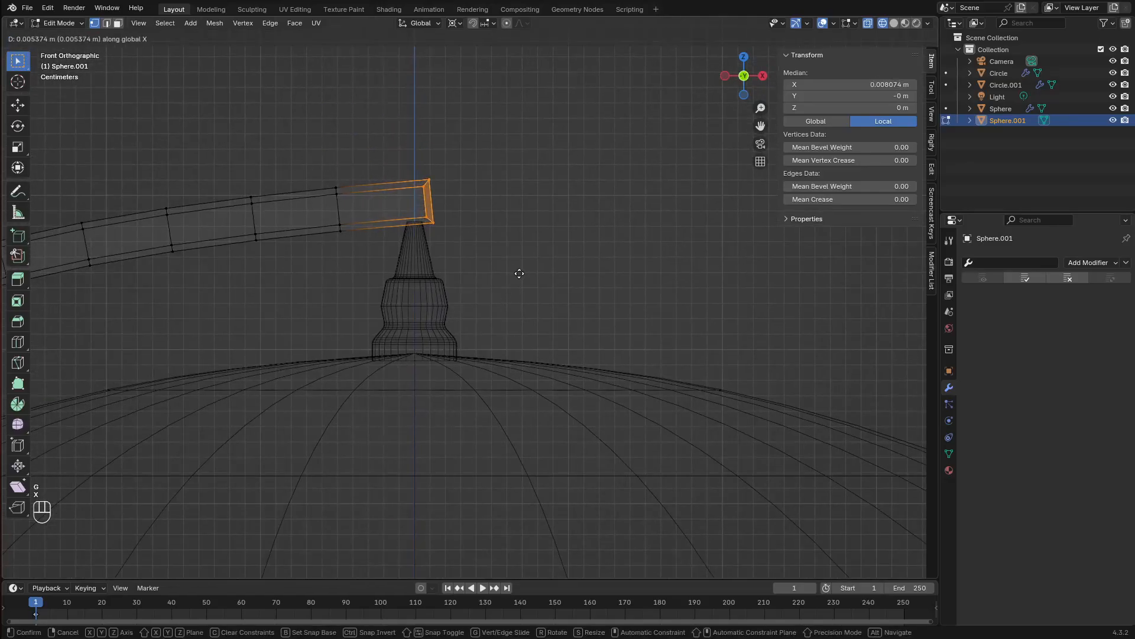
pyautogui.click(517, 273)
# Return the arc strip to Object Mode and display the whole globe in solid shading
pyautogui.scroll(-10, 530, 304)
pyautogui.keyDown('shift'); pyautogui.moveTo(512, 393); pyautogui.dragTo(497, 258, button='middle'); pyautogui.keyUp('shift')
pyautogui.scroll(-4, 497, 259)
pyautogui.press('Tab')
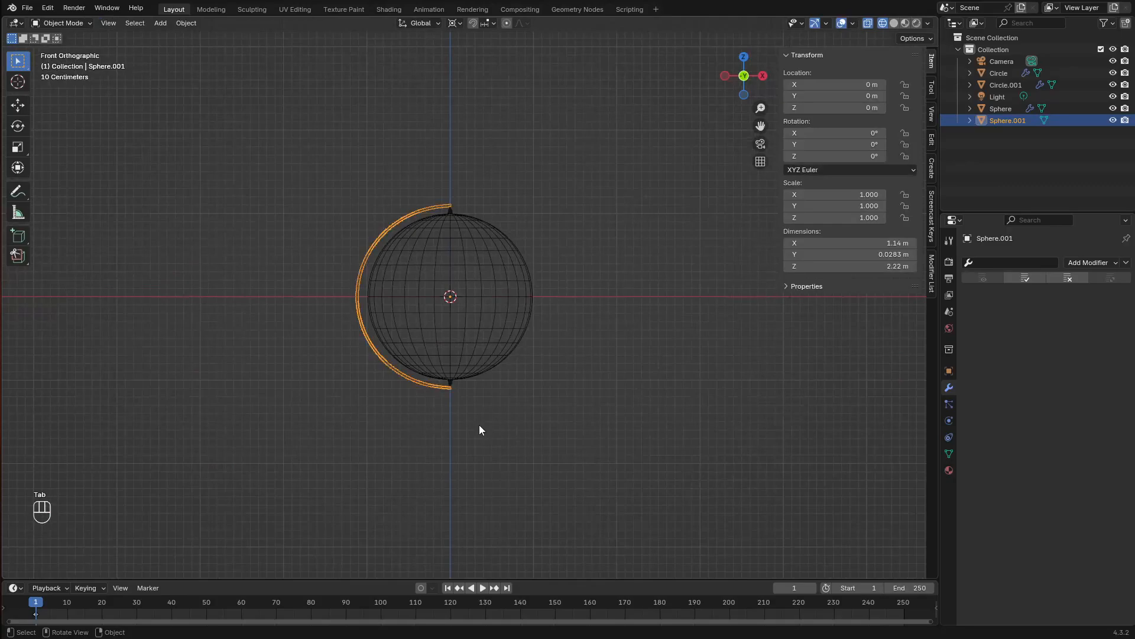
pyautogui.scroll(5, 479, 425)
pyautogui.moveTo(448, 455)
pyautogui.keyDown('shift'); pyautogui.mouseDown(button='middle')
pyautogui.moveTo(456, 420)
pyautogui.moveTo(458, 465)
pyautogui.mouseUp(button='middle'); pyautogui.keyUp('shift')
pyautogui.press('z')
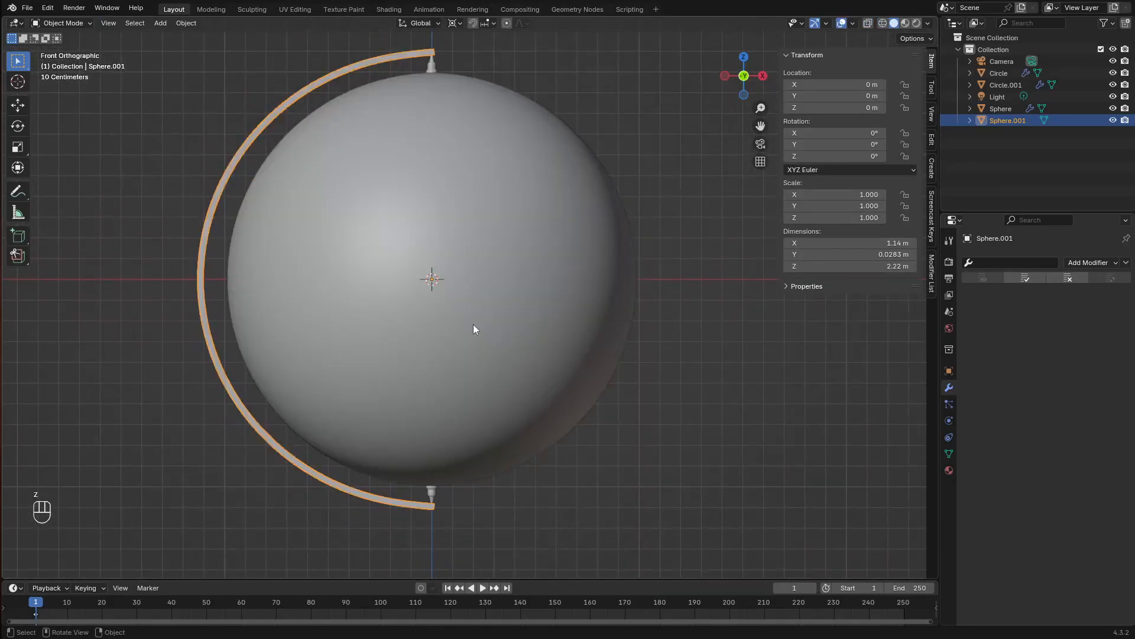
pyautogui.keyDown('shift'); pyautogui.moveTo(502, 531); pyautogui.dragTo(449, 296, button='middle'); pyautogui.keyUp('shift')
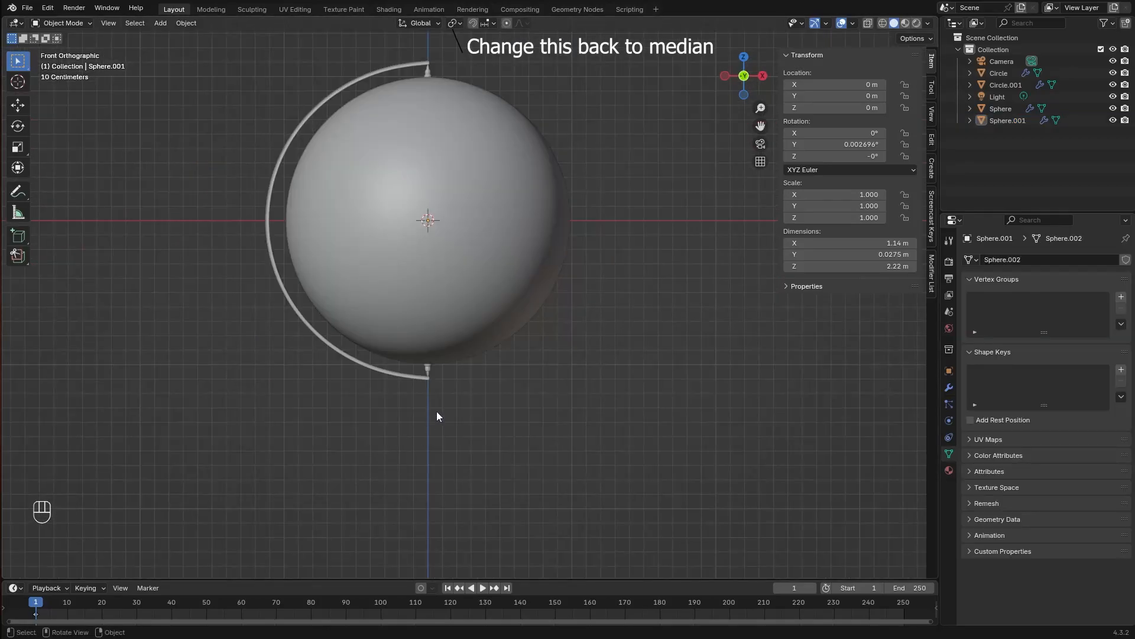
# Add a mesh circle at the sphere's centre and move its vertices about 2.1 m down along Z
pyautogui.hotkey('shift', 'a')
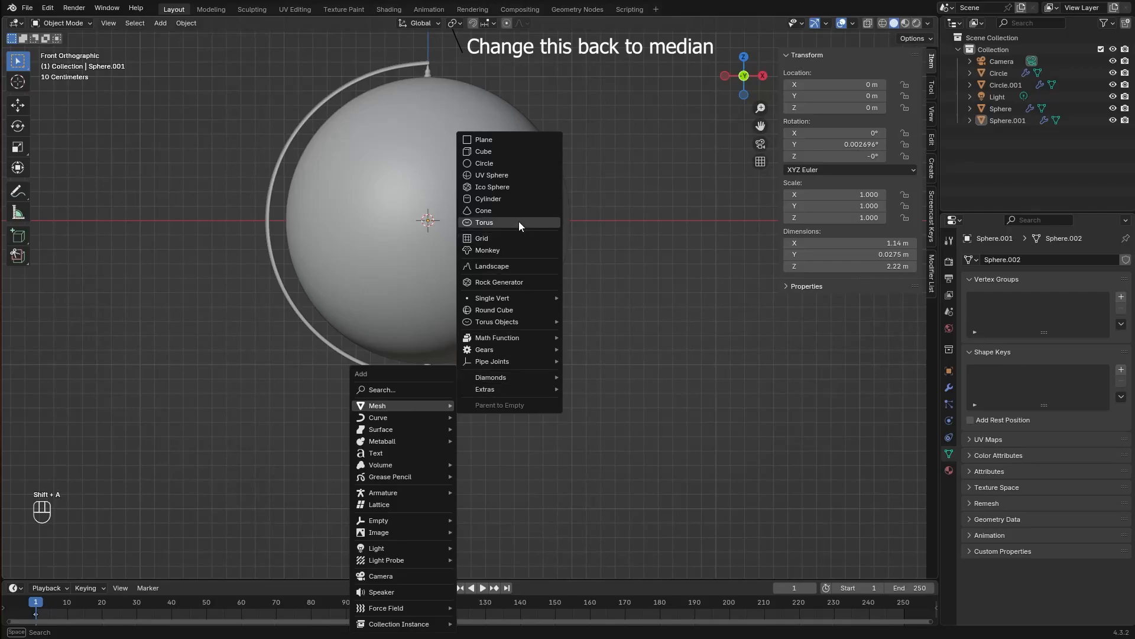
pyautogui.click(503, 163)
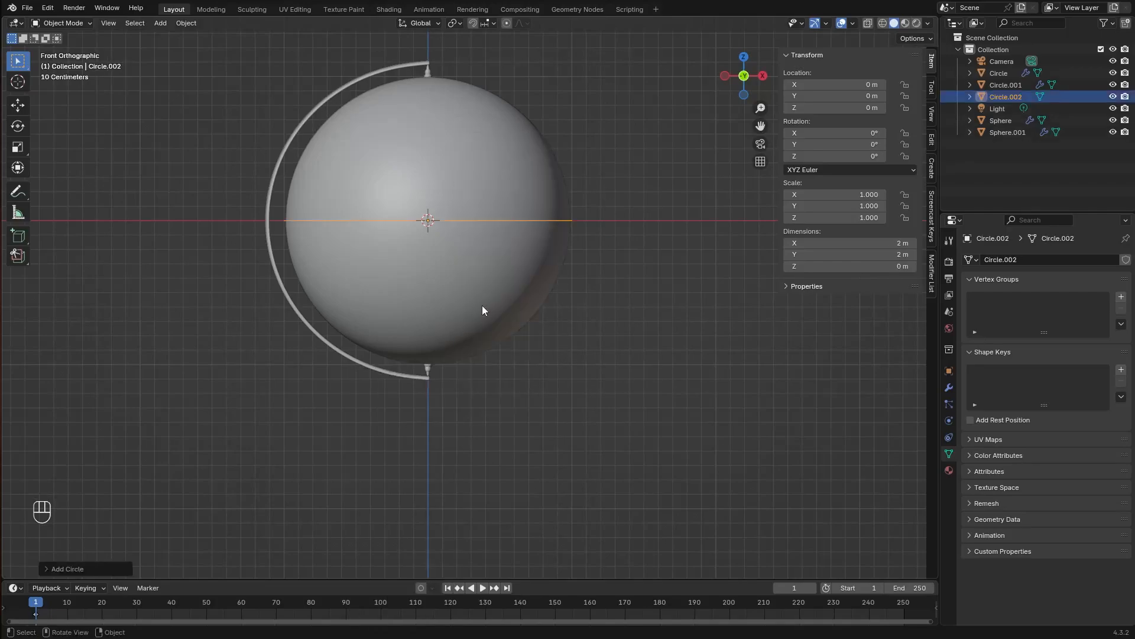
pyautogui.press('Tab')
pyautogui.press('g')
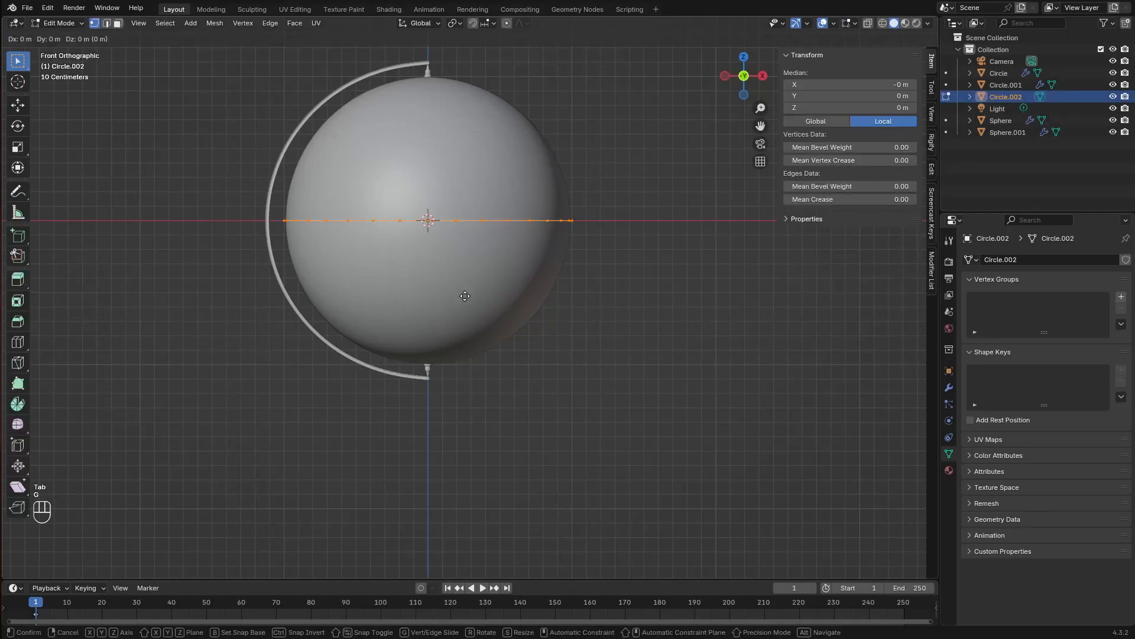
pyautogui.press('z')
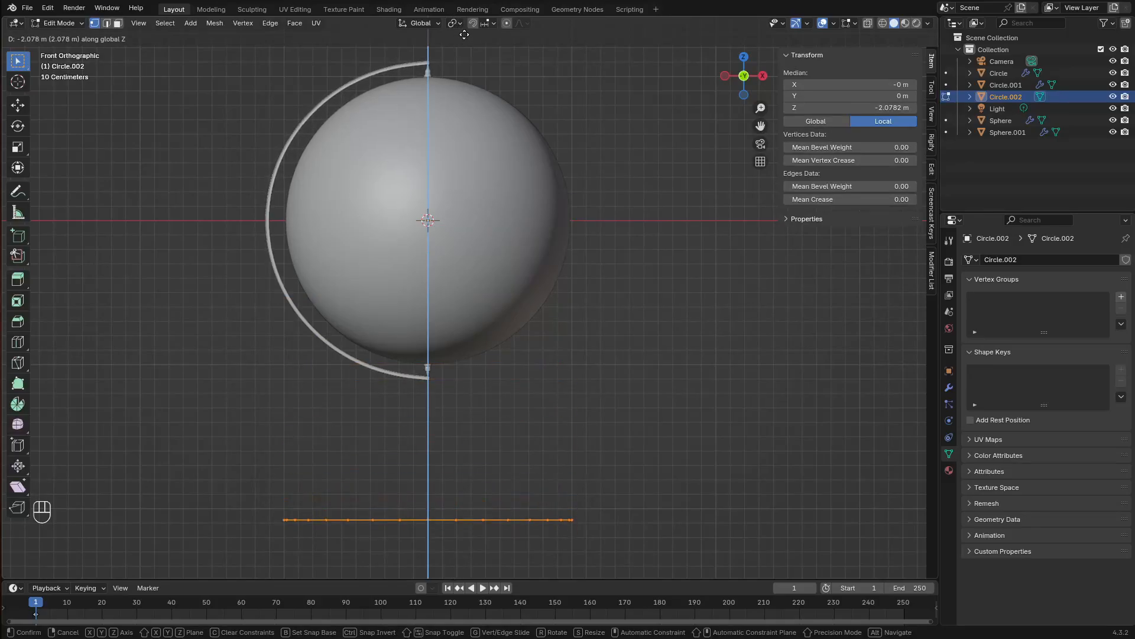
pyautogui.click(468, 37)
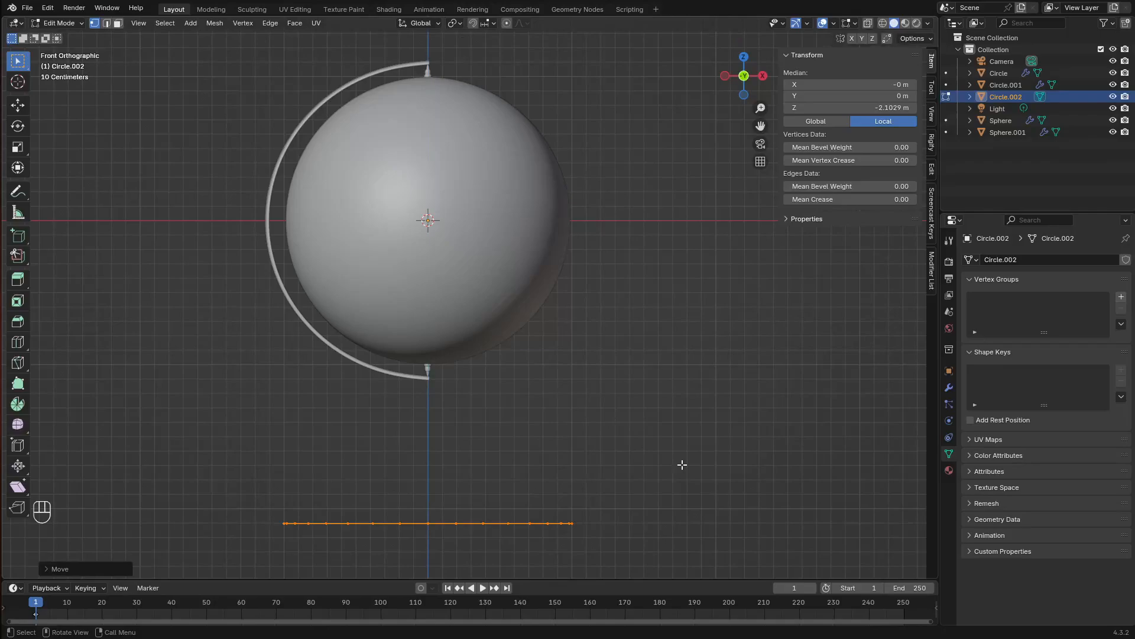
# Scale the circle to about half its size and extrude it about 0.1 m up along Z for the base disc
pyautogui.press('s')
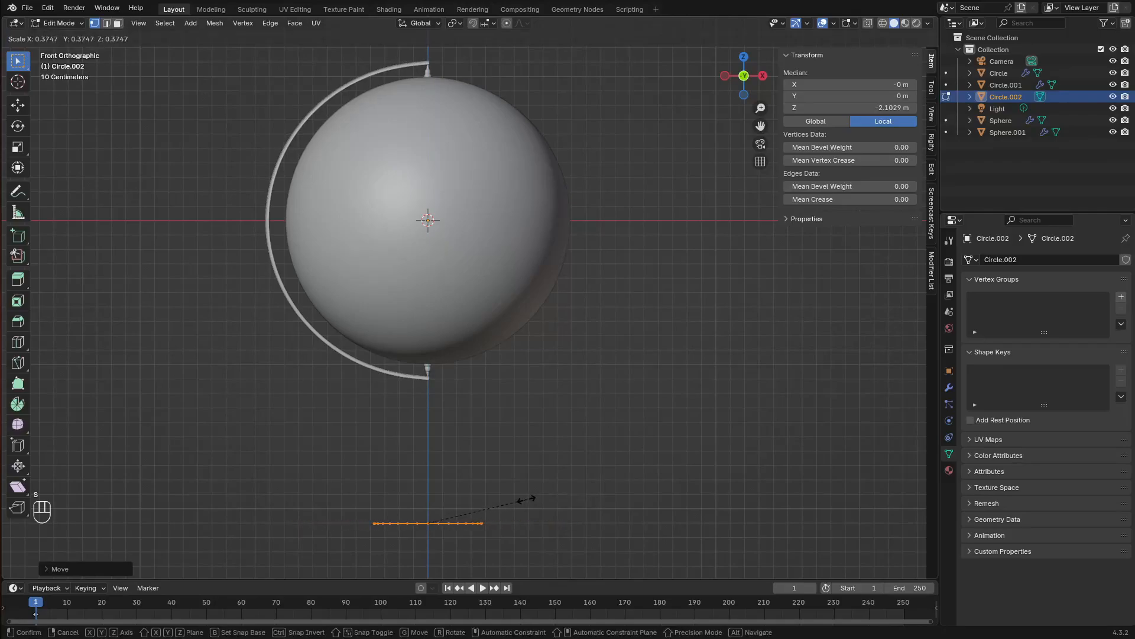
pyautogui.click(562, 506)
pyautogui.keyDown('shift'); pyautogui.moveTo(499, 502); pyautogui.dragTo(533, 456, button='middle'); pyautogui.keyUp('shift')
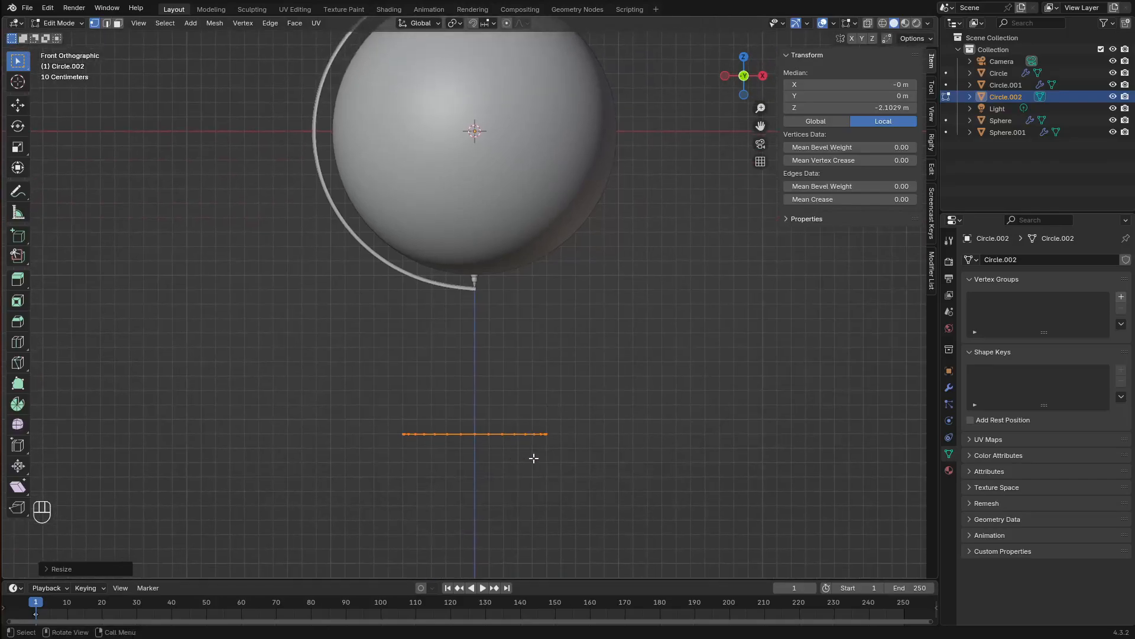
pyautogui.scroll(3, 552, 461)
pyautogui.press('e')
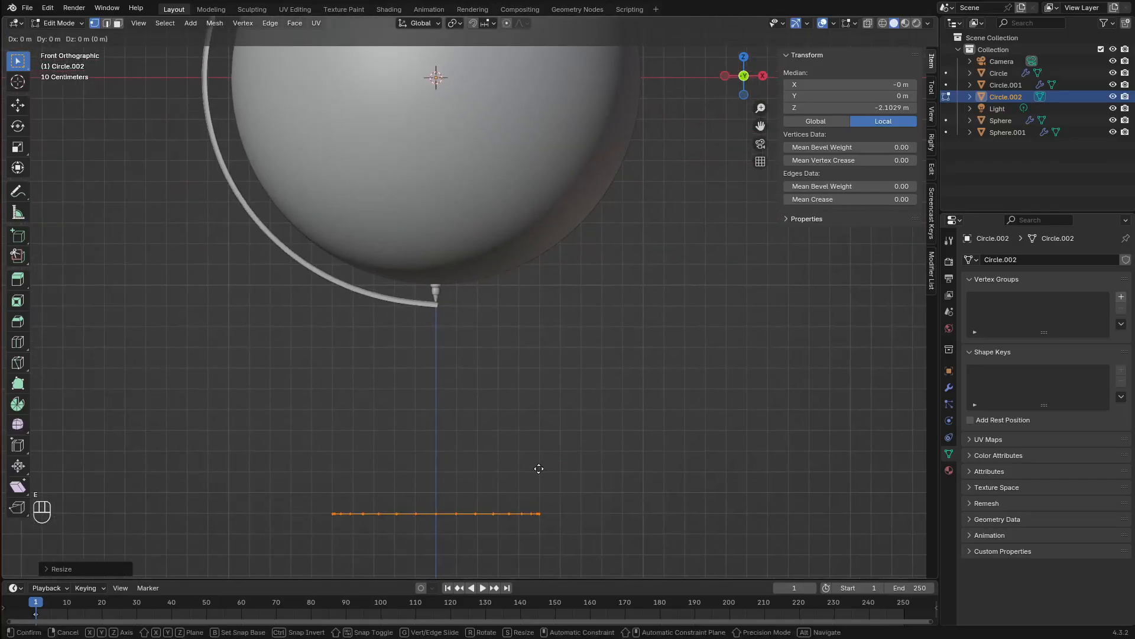
pyautogui.press('z')
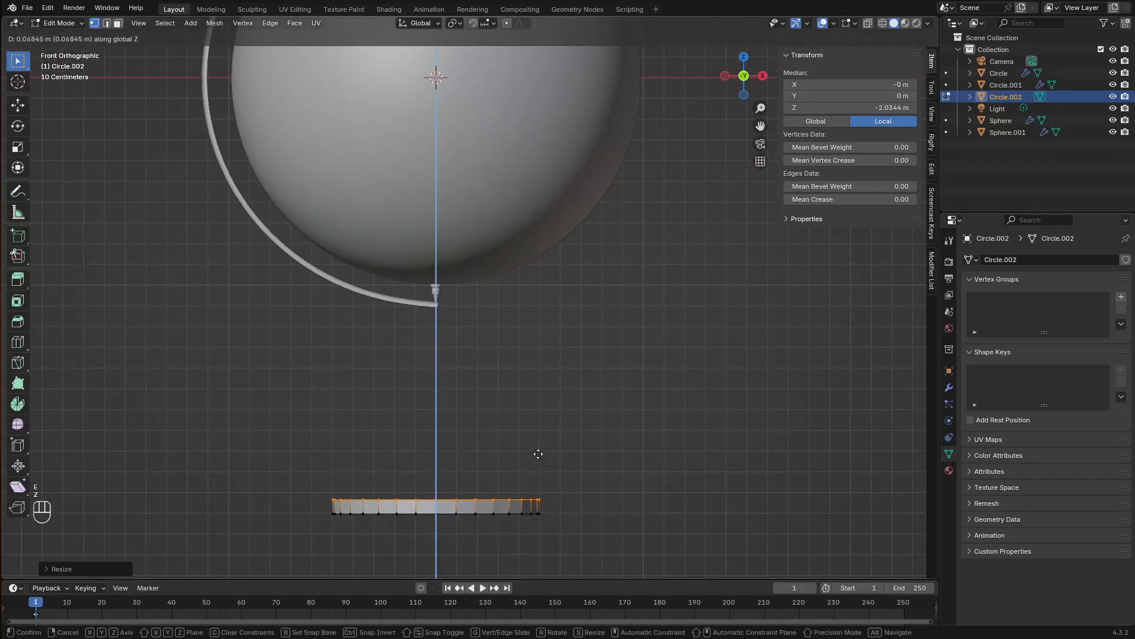
pyautogui.click(535, 451)
# Extrude the base disc's upper rim in place and scale it inward to about 0.86
pyautogui.press('e')
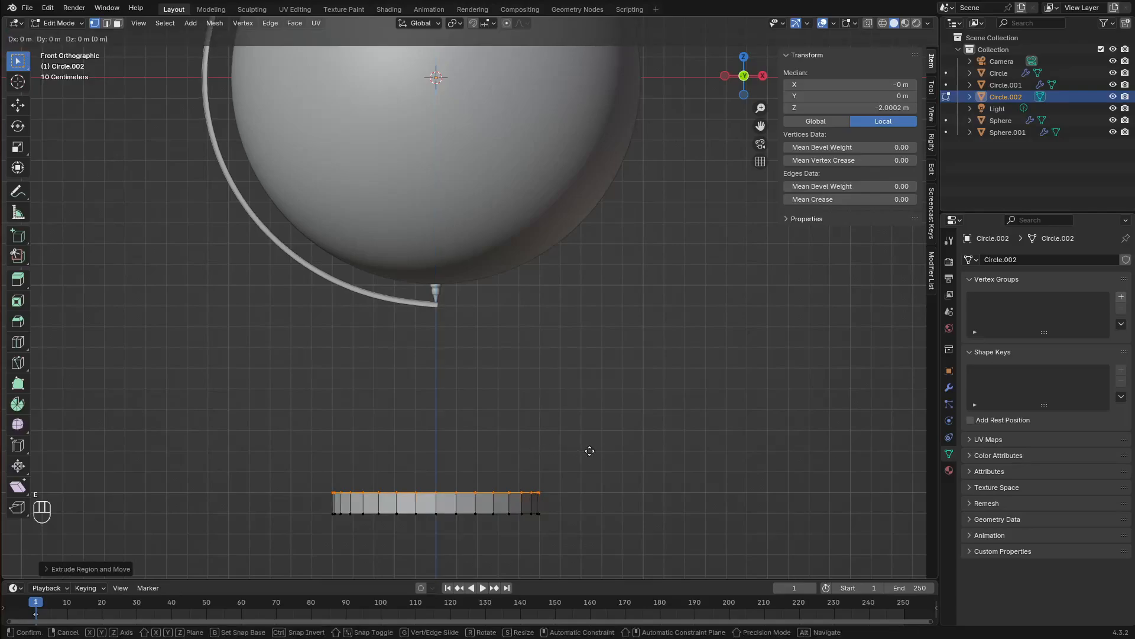
pyautogui.press('s')
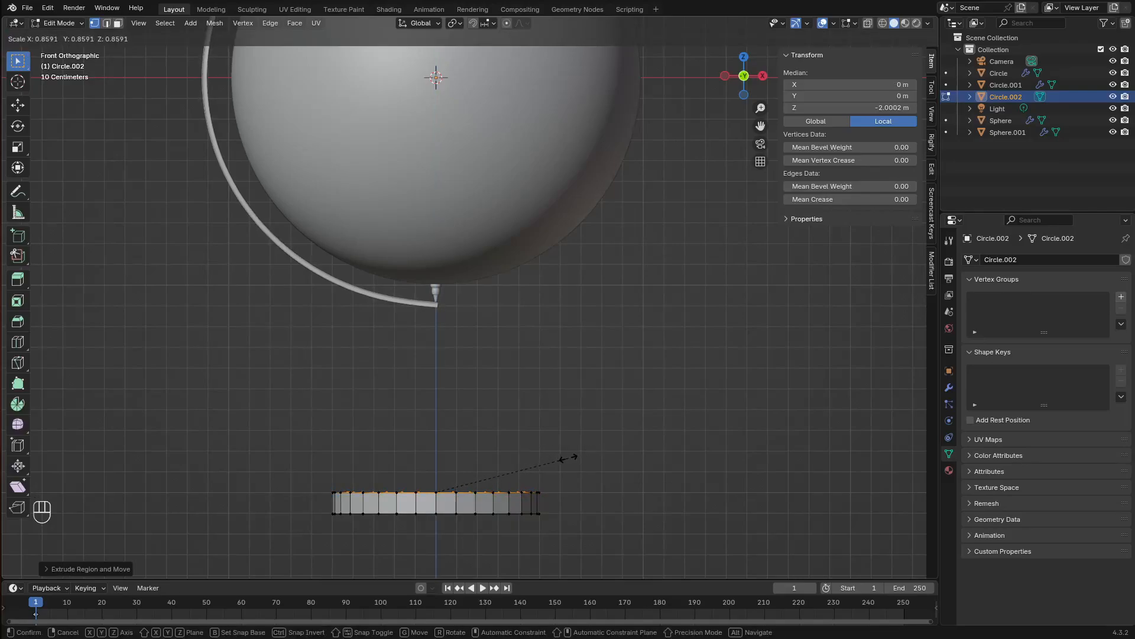
pyautogui.click(568, 459)
# Extrude the inset rim about 0.12 m up along Z and scale it to about 0.83 for a tapered section
pyautogui.press('e')
pyautogui.press('z')
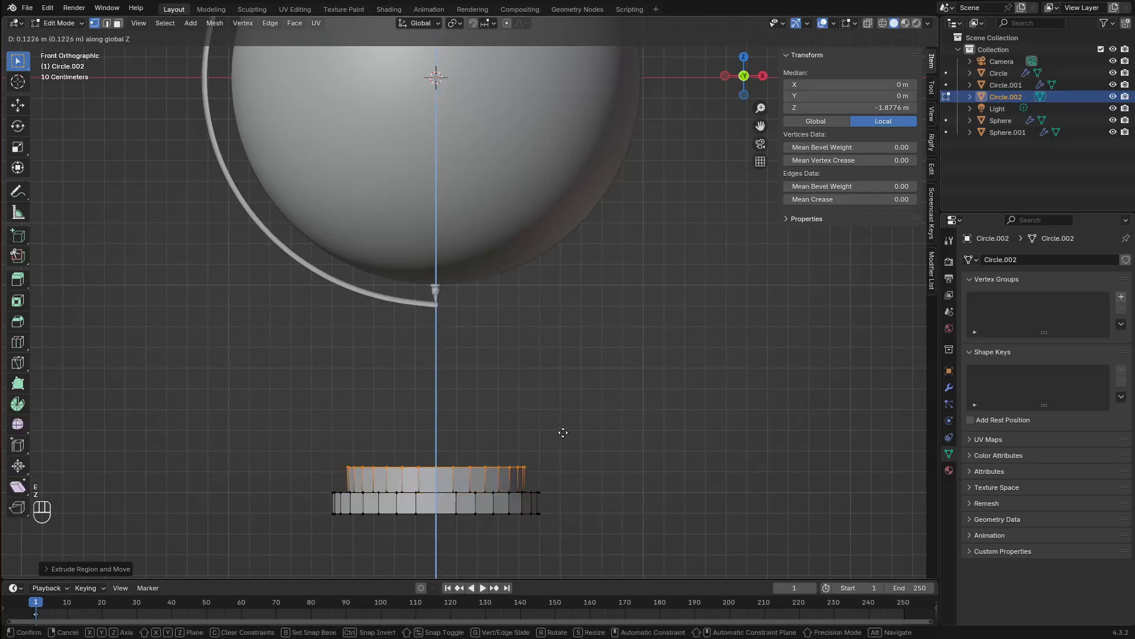
pyautogui.click(563, 432)
pyautogui.press('s')
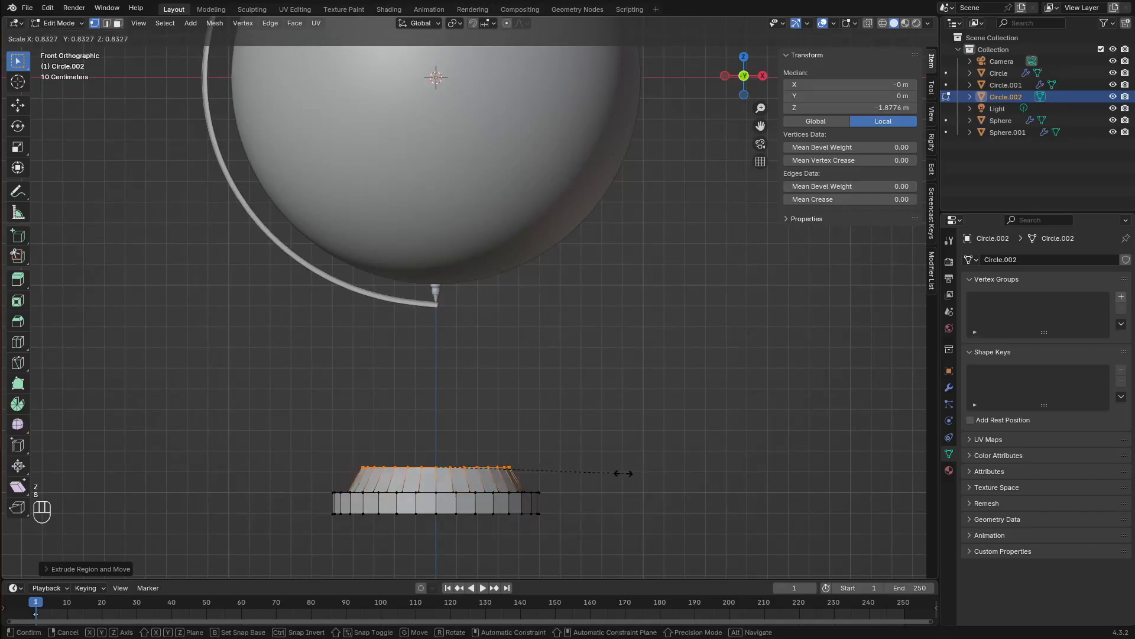
pyautogui.click(618, 474)
# Lower the tapered section's upper ring about 0.06 m along Z
pyautogui.keyDown('shift'); pyautogui.moveTo(537, 484); pyautogui.dragTo(576, 431, button='middle'); pyautogui.keyUp('shift')
pyautogui.scroll(1, 538, 423)
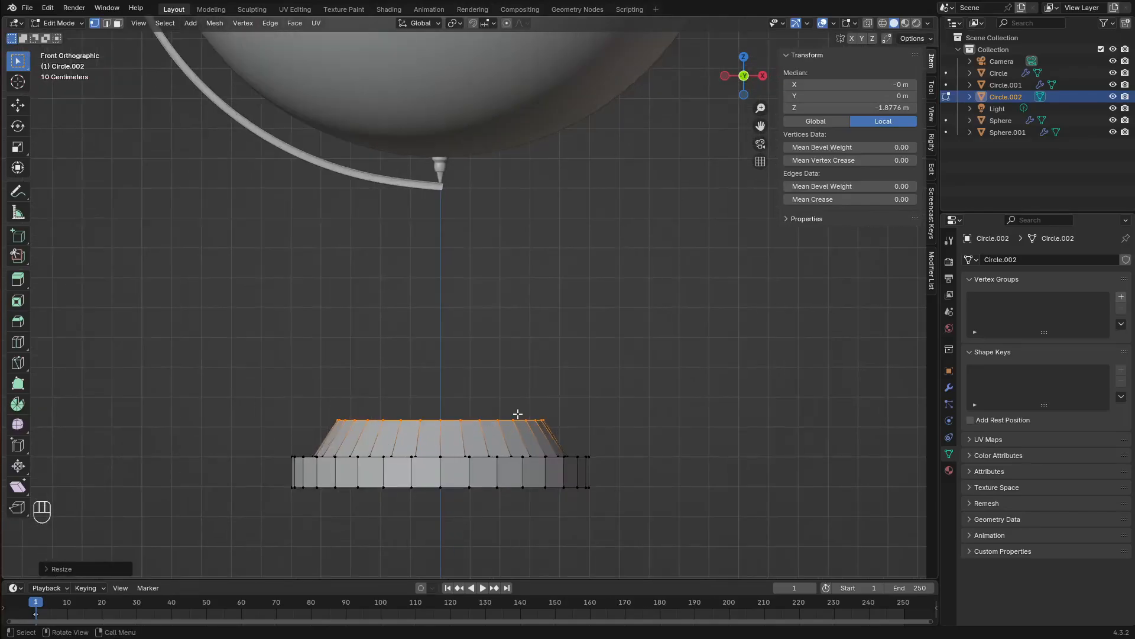
pyautogui.press('g')
pyautogui.press('z')
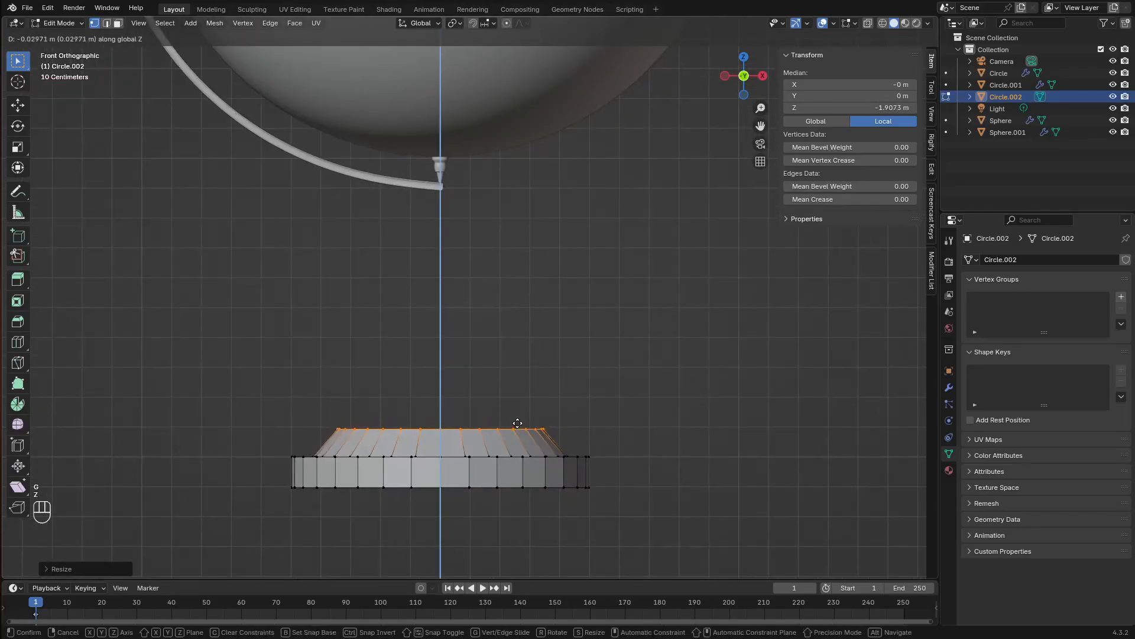
pyautogui.click(517, 432)
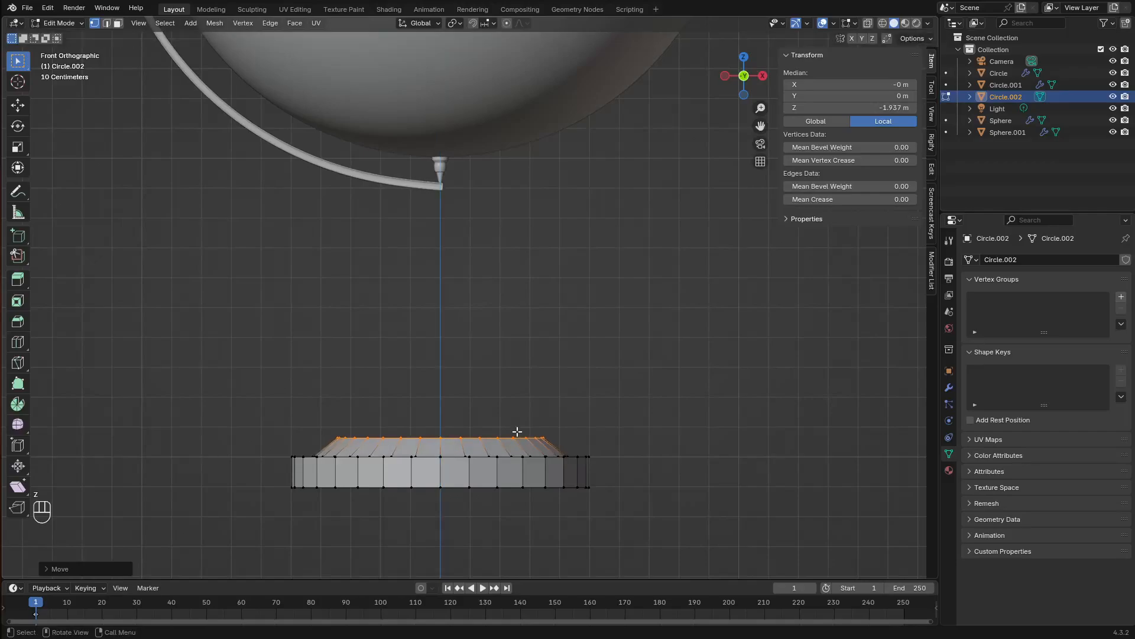
# Extrude the tapered section's upper ring about 0.11 m up along Z as a straight neck
pyautogui.press('e')
pyautogui.press('z')
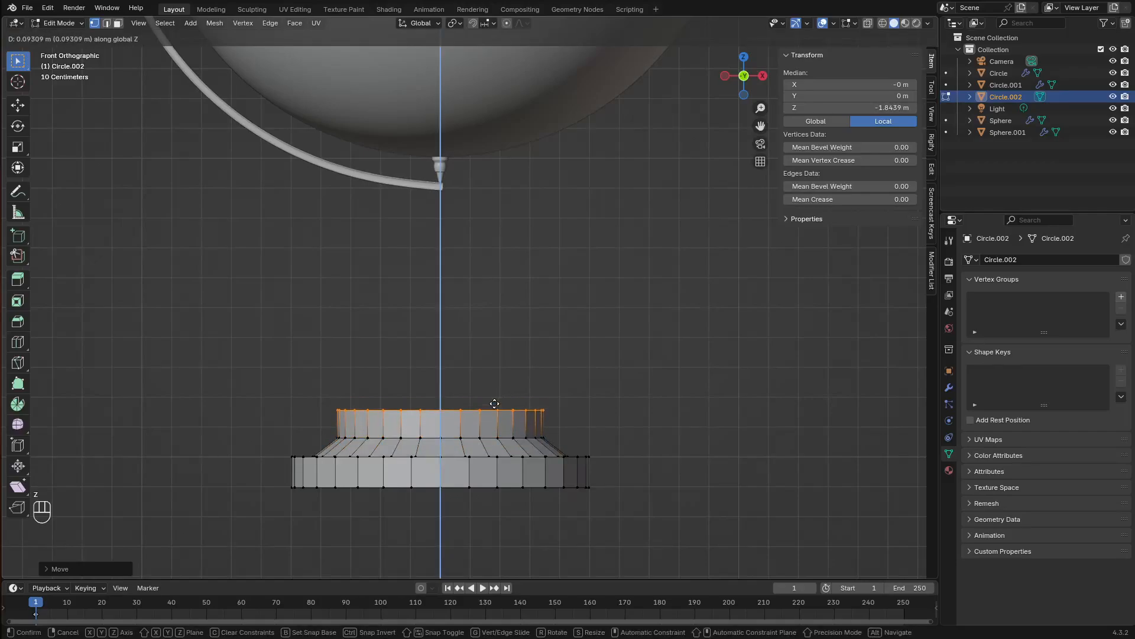
pyautogui.click(494, 401)
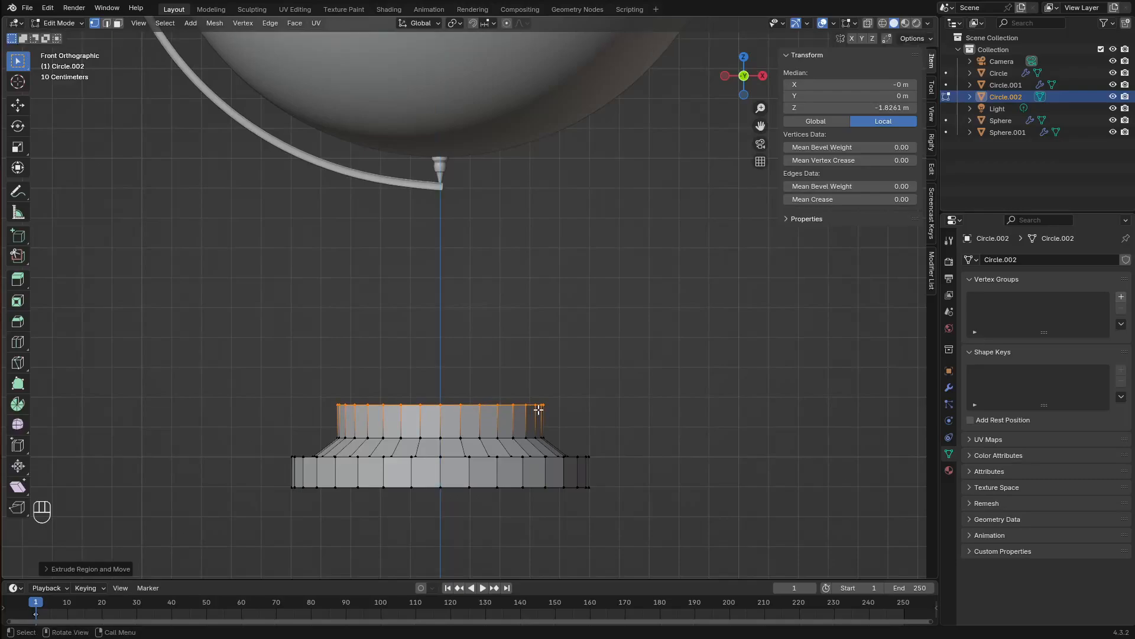
# Extrude the neck's rim about 0.04 m up, flare it to about 1.1 scale, and extrude a straight band about 0.05 m above it
pyautogui.press('e')
pyautogui.press('z')
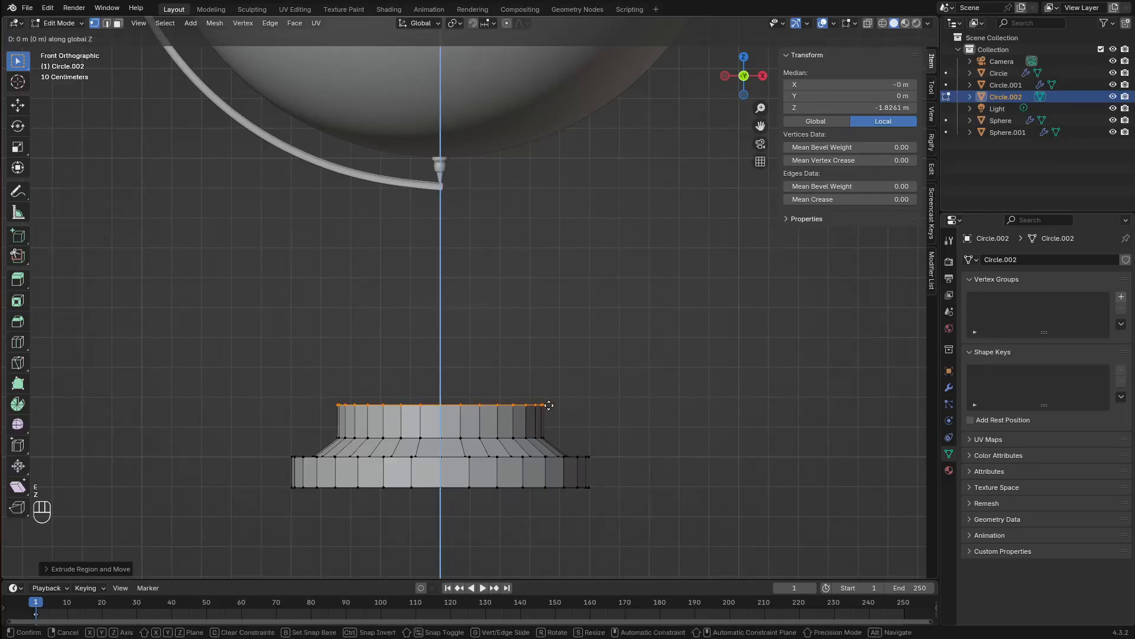
pyautogui.click(539, 394)
pyautogui.press('s')
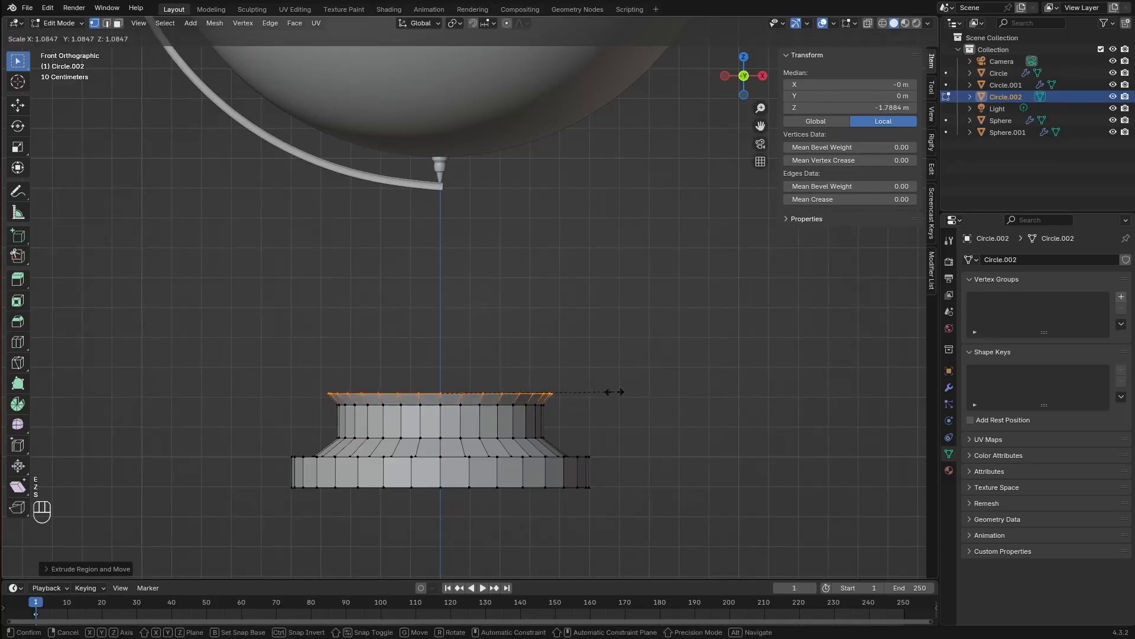
pyautogui.click(619, 394)
pyautogui.press('e')
pyautogui.press('z')
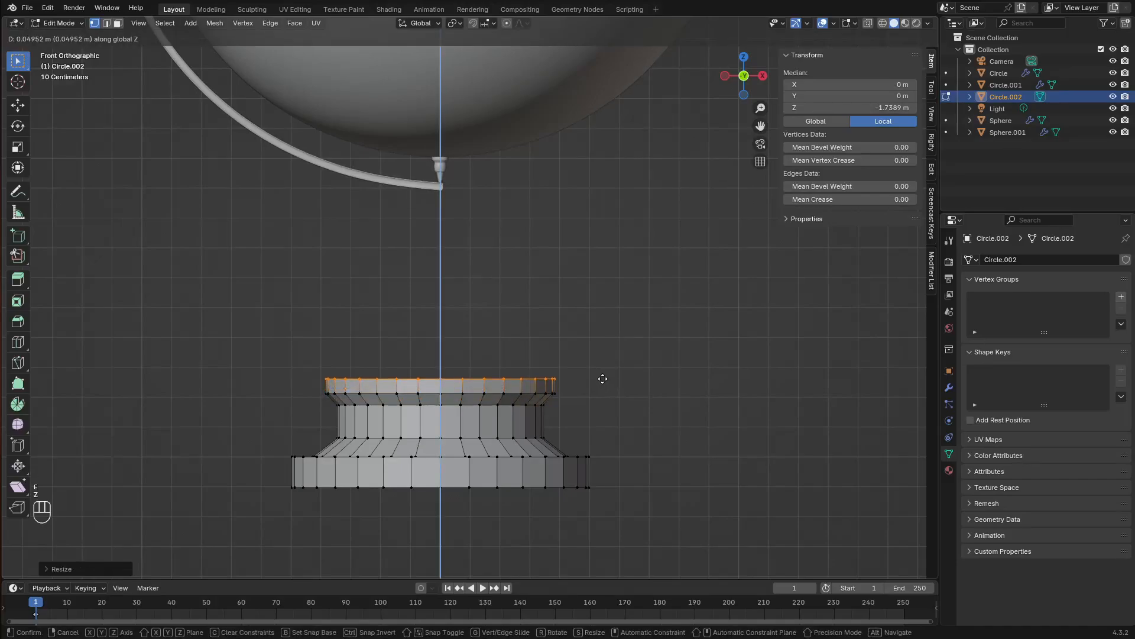
pyautogui.click(602, 379)
# Extrude the band's upper ring about 0.07 m up along Z and scale it inward to about 0.74
pyautogui.press('e')
pyautogui.press('z')
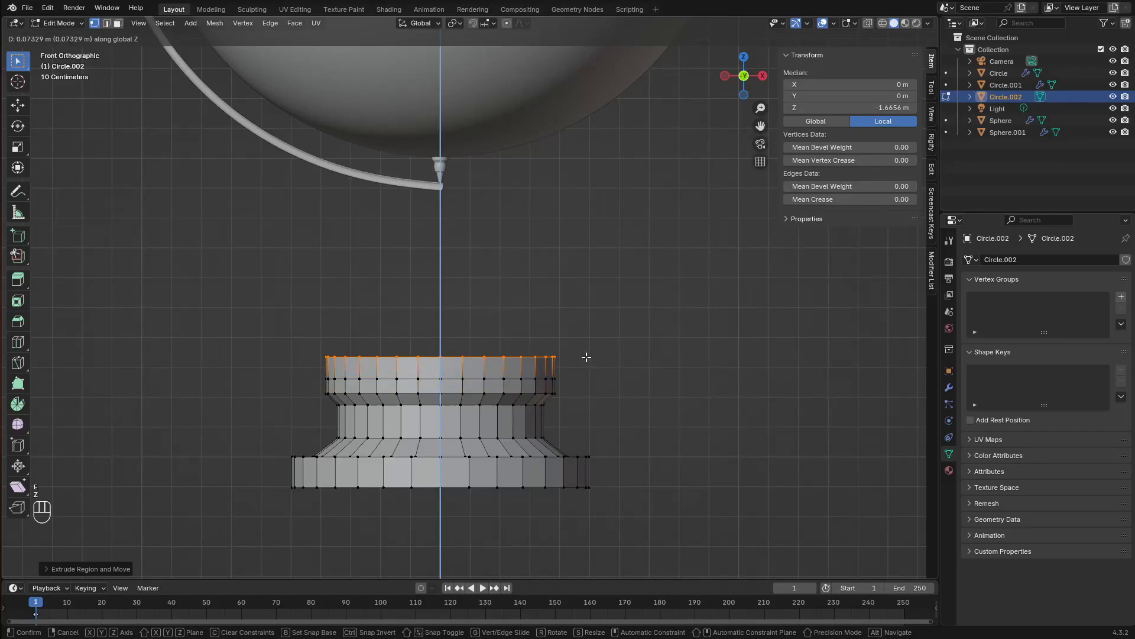
pyautogui.click(585, 358)
pyautogui.press('s')
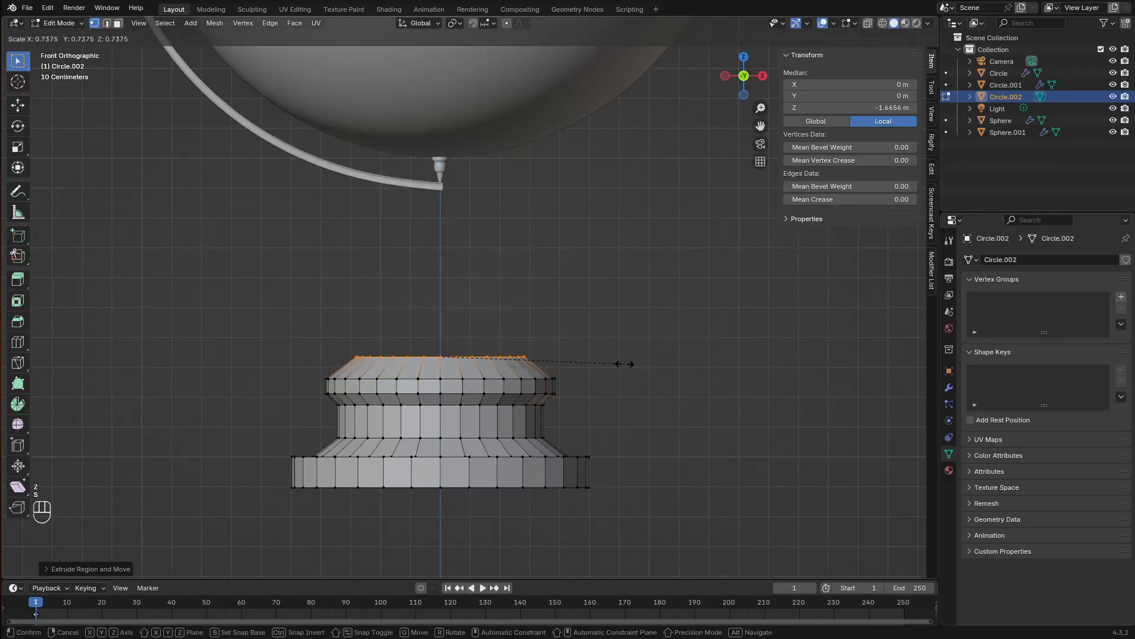
pyautogui.click(627, 365)
# Extrude the narrowed upper ring about 0.38 m up along Z as a tall column section
pyautogui.keyDown('shift'); pyautogui.scroll(3, 609, 383); pyautogui.keyUp('shift')
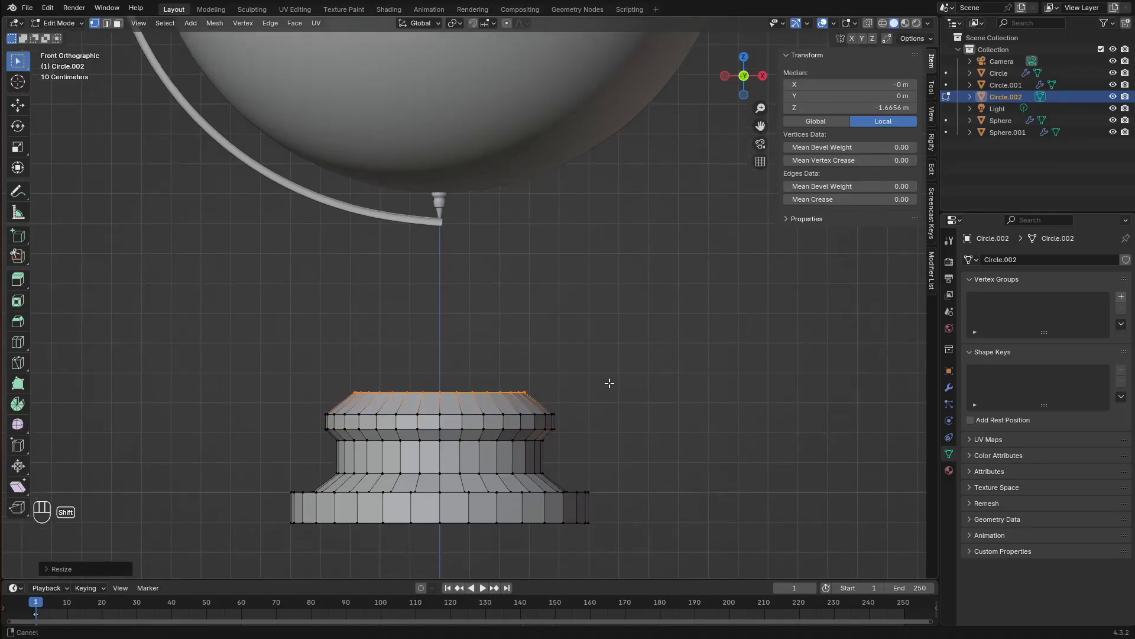
pyautogui.press('e')
pyautogui.press('z')
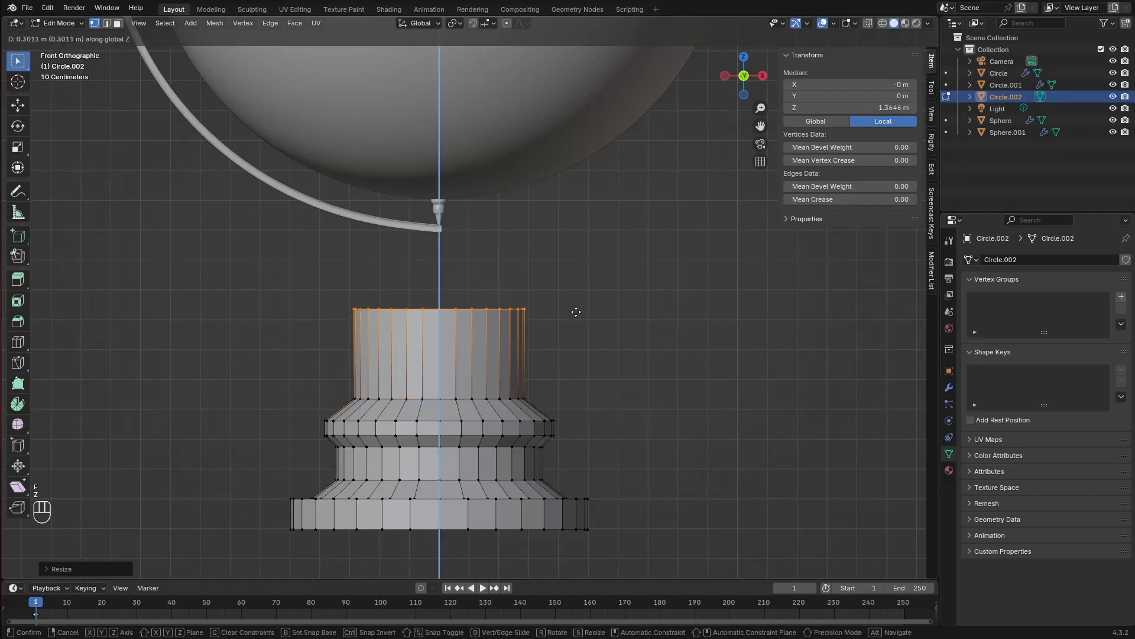
pyautogui.click(542, 307)
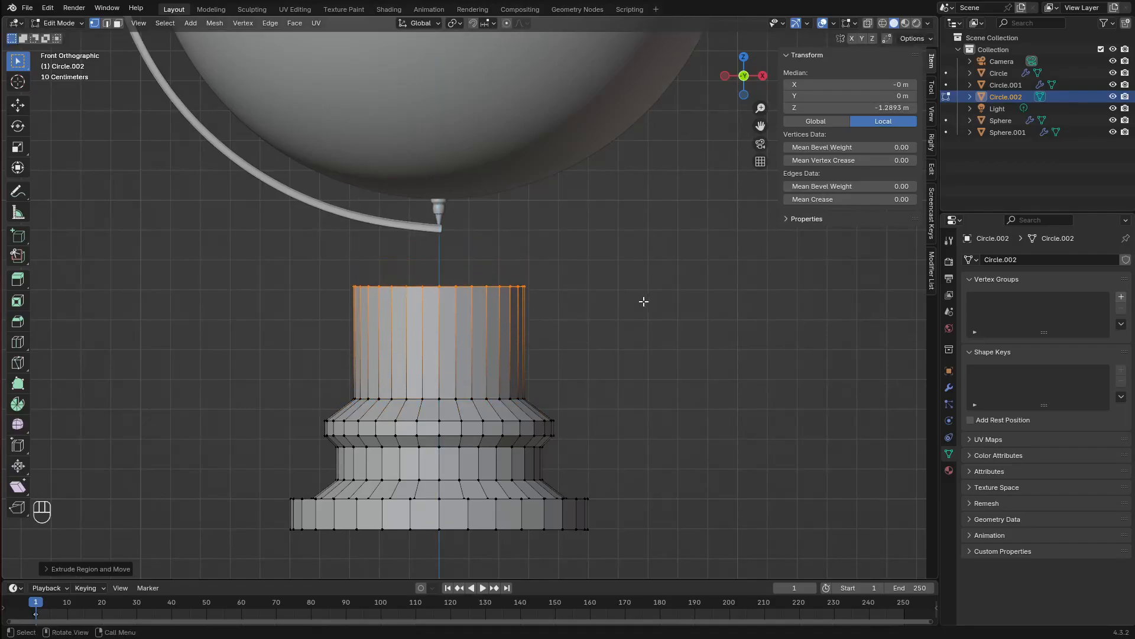
# Scale the column's top ring inward to about a third of its width and extrude it about 0.03 m up along Z
pyautogui.press('s')
pyautogui.click(507, 296)
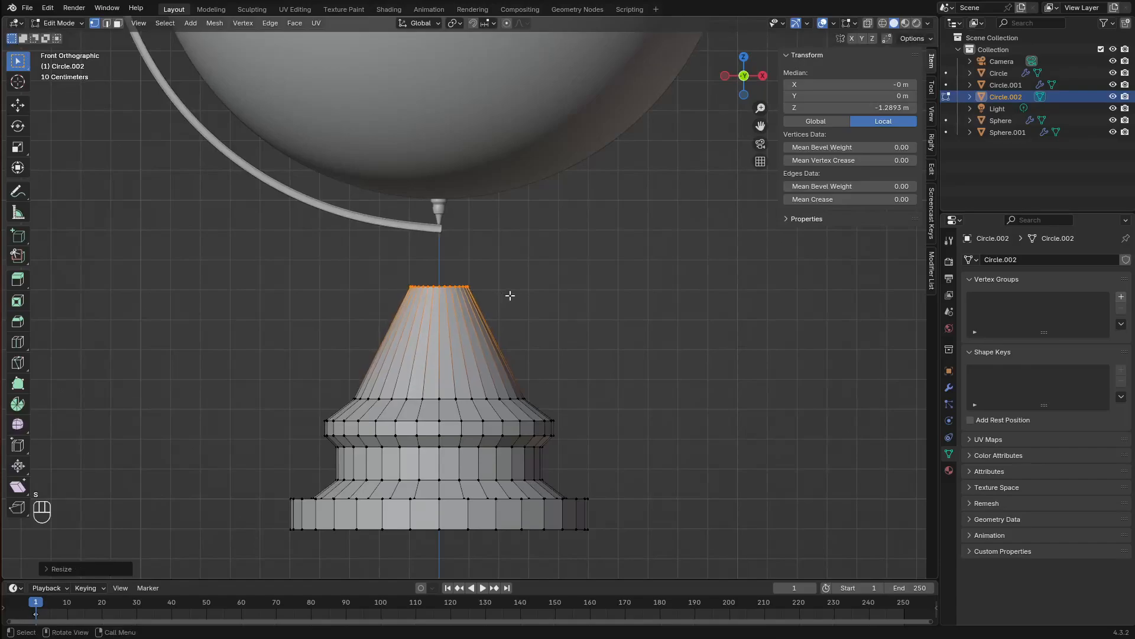
pyautogui.scroll(3, 510, 295)
pyautogui.press('e')
pyautogui.press('z')
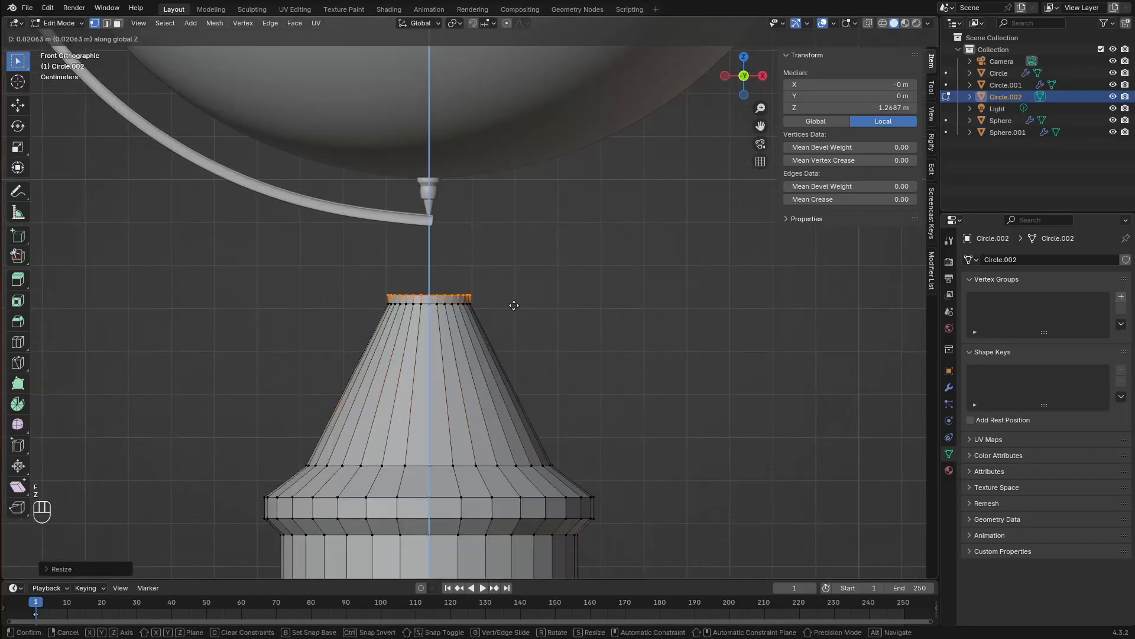
pyautogui.click(509, 301)
# Flare the new top ring to about 1.27 scale and extrude a straight band about 0.05 m up along Z
pyautogui.press('s')
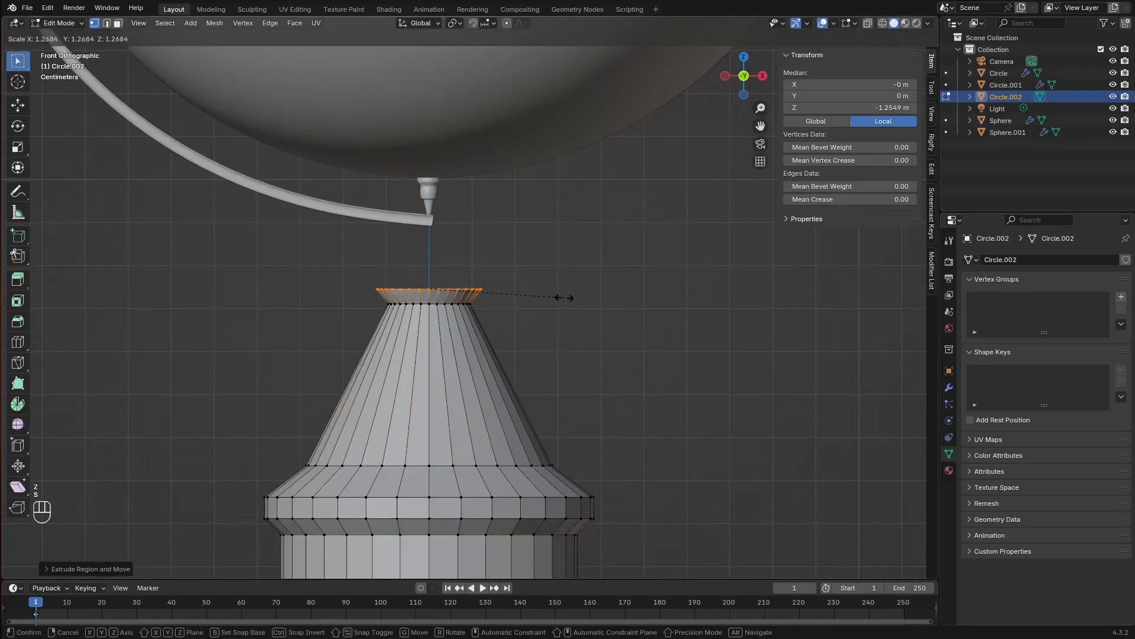
pyautogui.click(561, 297)
pyautogui.press('e')
pyautogui.press('z')
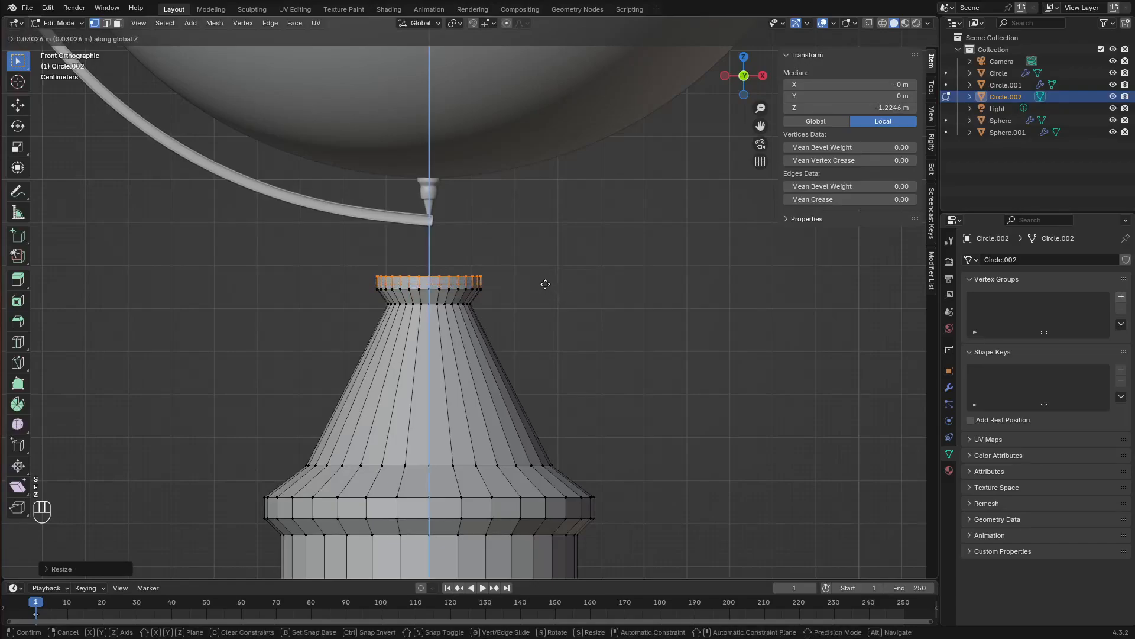
pyautogui.click(534, 278)
pyautogui.keyDown('shift'); pyautogui.moveTo(598, 272); pyautogui.dragTo(594, 317, button='middle'); pyautogui.keyUp('shift')
pyautogui.scroll(2, 595, 317)
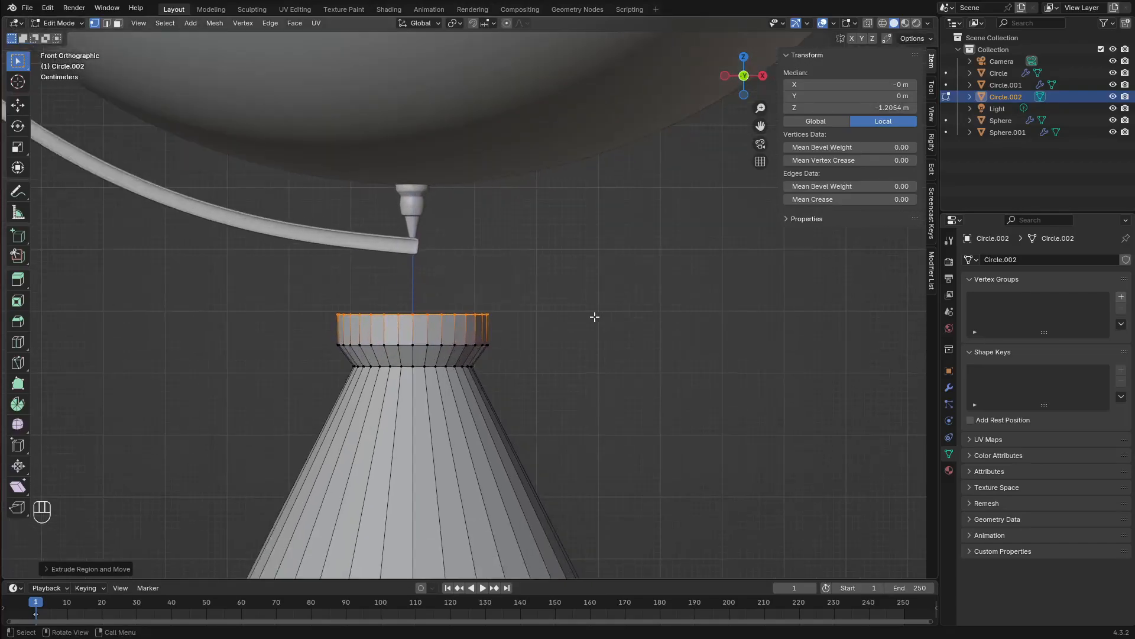
# Extrude the band's upper ring, scale it inward to about 0.78 and raise it about 0.04 m along Z
pyautogui.press('e')
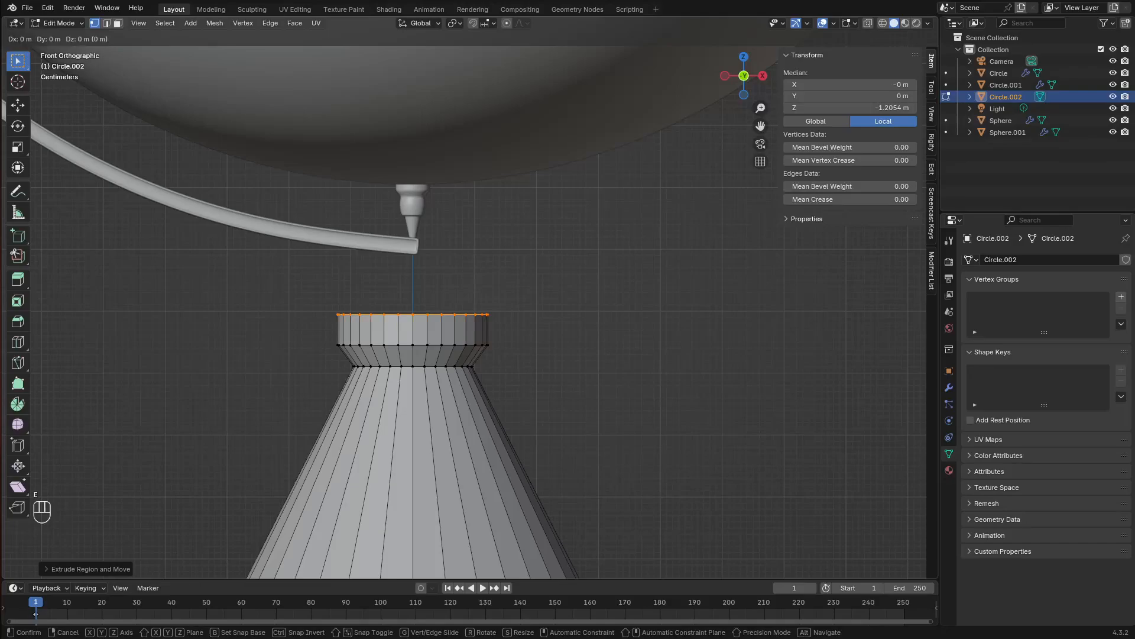
pyautogui.press('s')
pyautogui.click(554, 314)
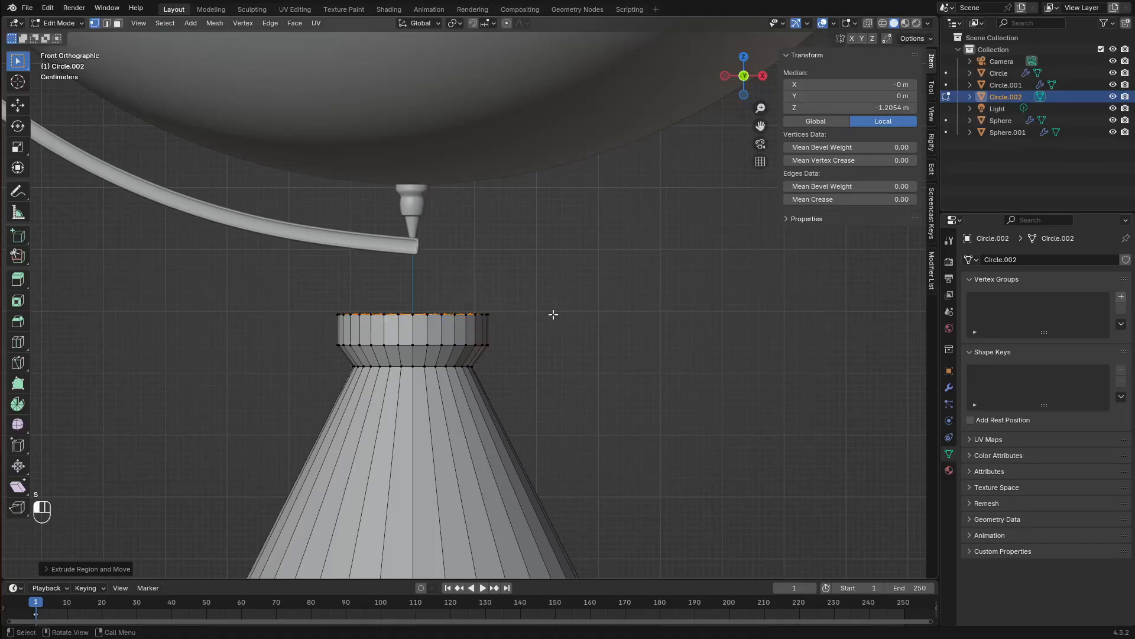
pyautogui.press('g')
pyautogui.press('z')
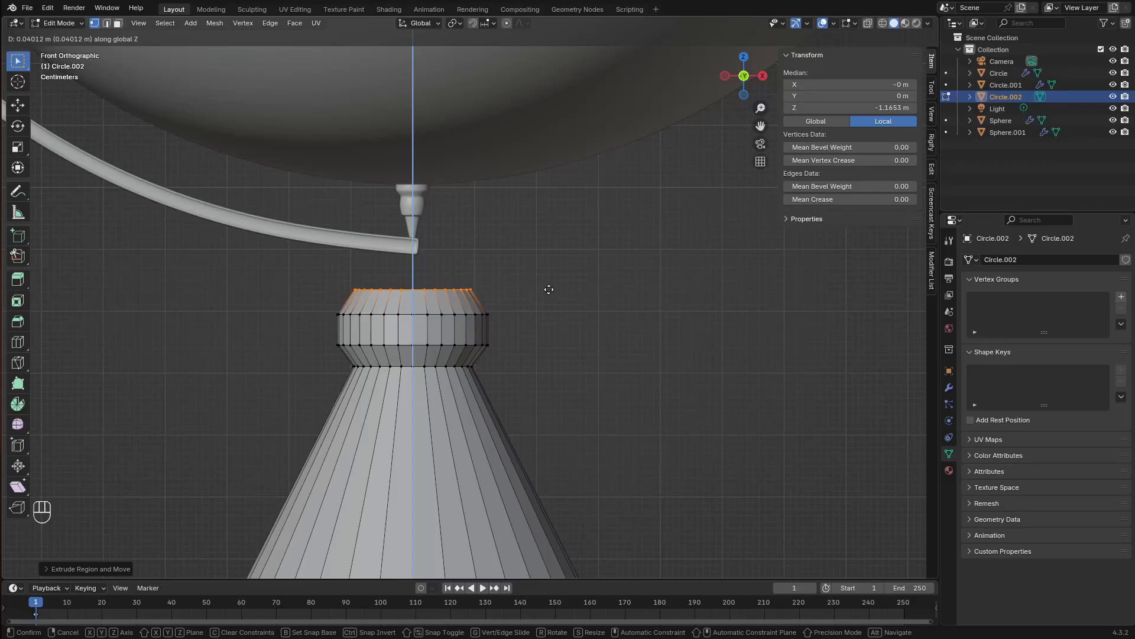
pyautogui.click(549, 290)
# Add four evenly spaced loop cuts around the tapered column and clear the selection
pyautogui.scroll(-4, 539, 372)
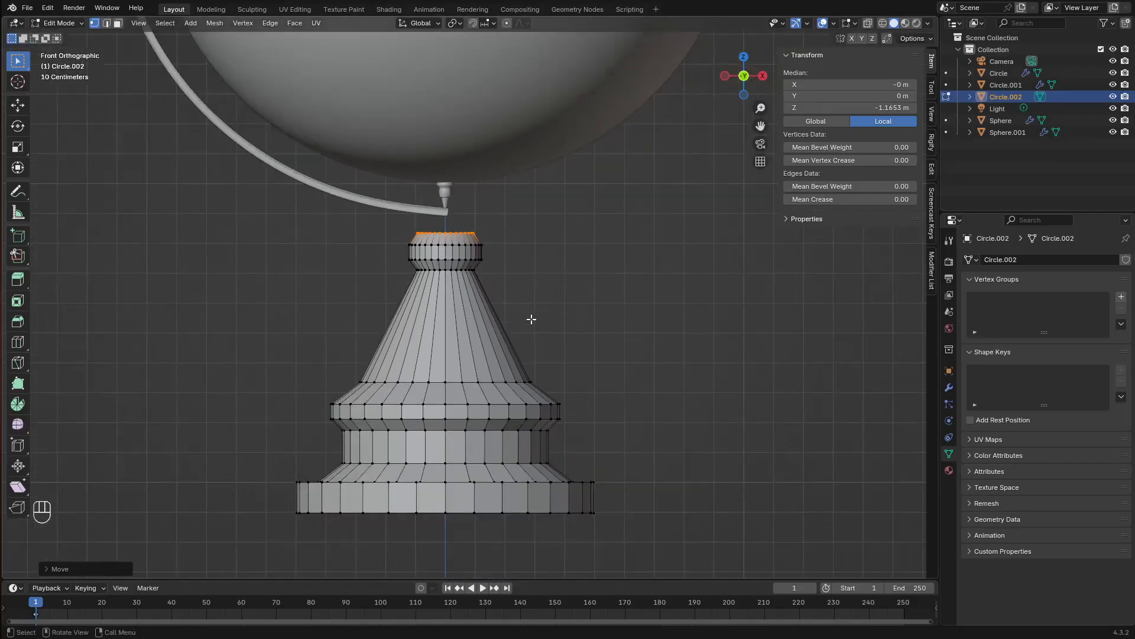
pyautogui.hotkey('ctrl', 'r')
pyautogui.scroll(3, 454, 351)
pyautogui.click(454, 351)
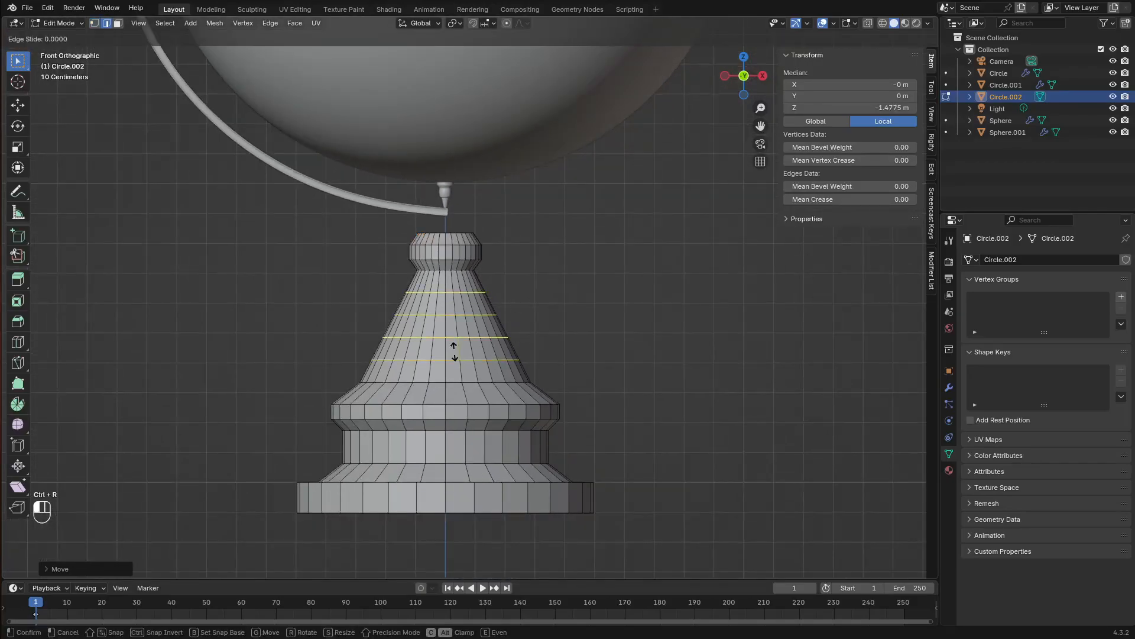
pyautogui.click(453, 351)
pyautogui.click(454, 350)
pyautogui.hotkey('alt', 'a')
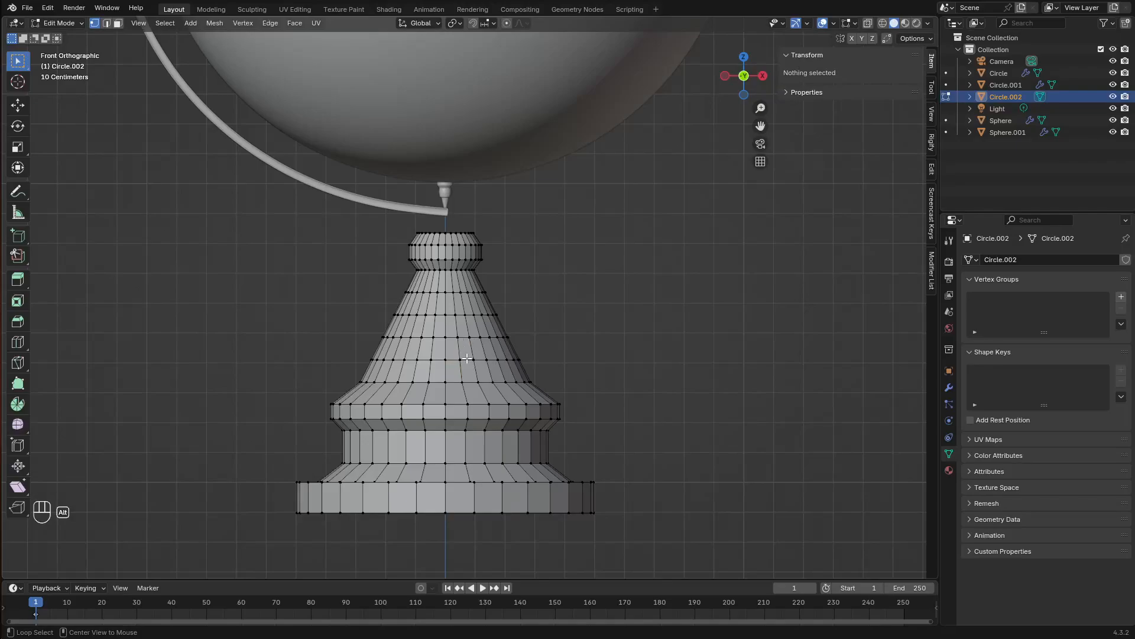
# Scale the column's lowest new edge loop inward to about 0.85 and the loop above it to about 0.82
pyautogui.keyDown('alt'); pyautogui.click(453, 359); pyautogui.keyUp('alt')
pyautogui.scroll(2, 601, 374)
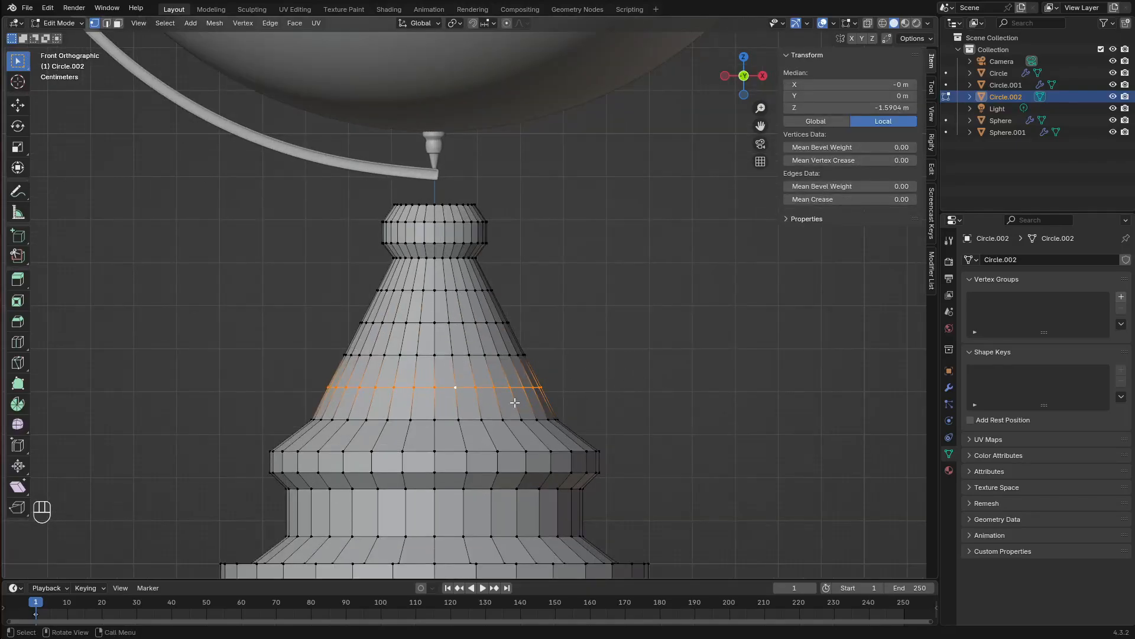
pyautogui.keyDown('shift'); pyautogui.click(480, 391); pyautogui.keyUp('shift')
pyautogui.press('s')
pyautogui.click(603, 395)
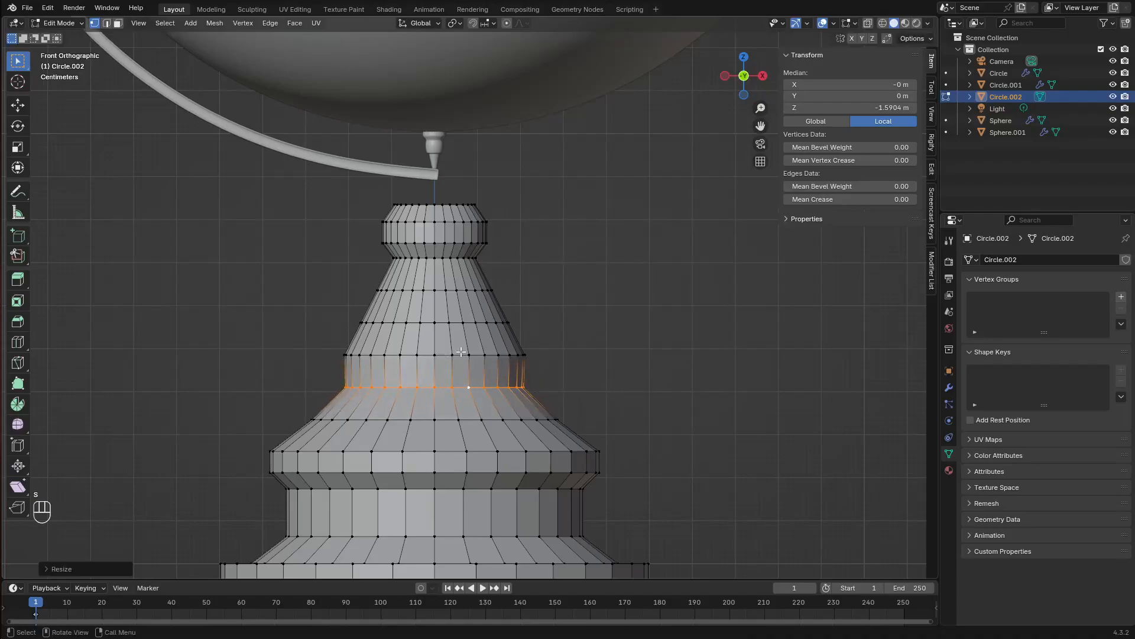
pyautogui.keyDown('alt'); pyautogui.click(460, 353); pyautogui.keyUp('alt')
pyautogui.press('s')
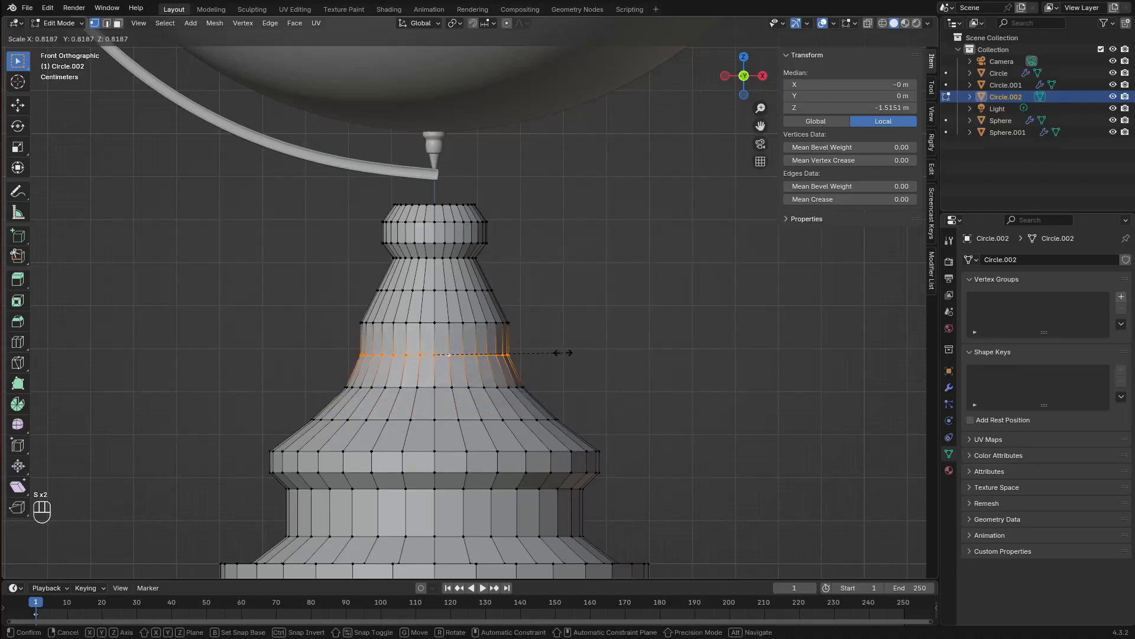
pyautogui.click(562, 353)
# Scale the column's third new edge loop inward to about 0.77 and the uppermost one to about 0.81
pyautogui.keyDown('alt'); pyautogui.click(470, 323); pyautogui.keyUp('alt')
pyautogui.press('s')
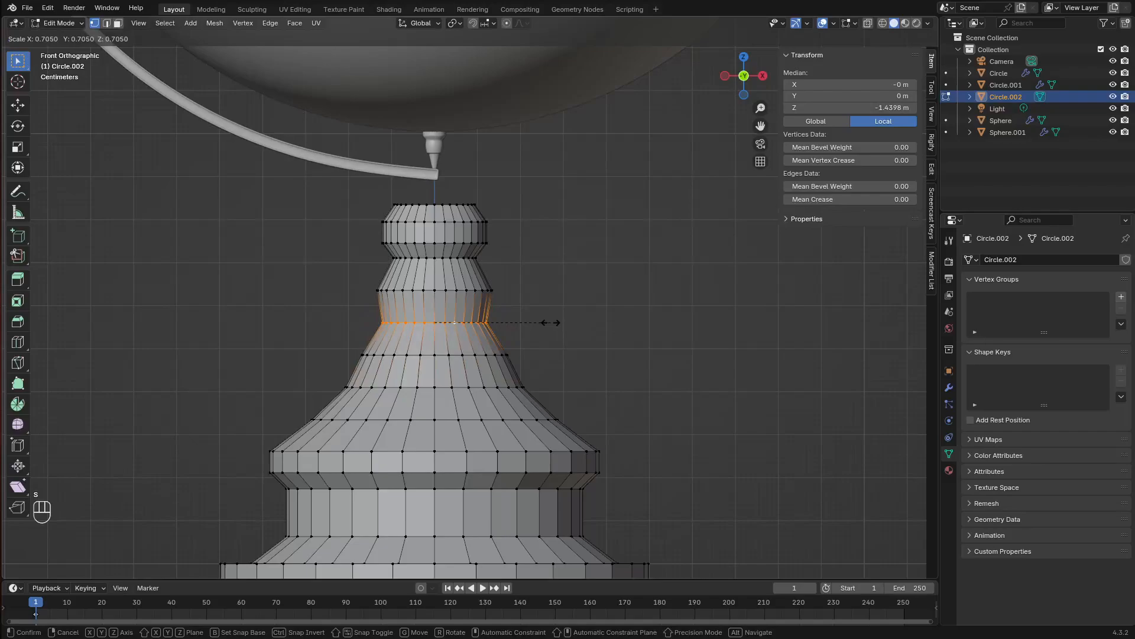
pyautogui.click(562, 325)
pyautogui.keyDown('alt'); pyautogui.click(461, 291); pyautogui.keyUp('alt')
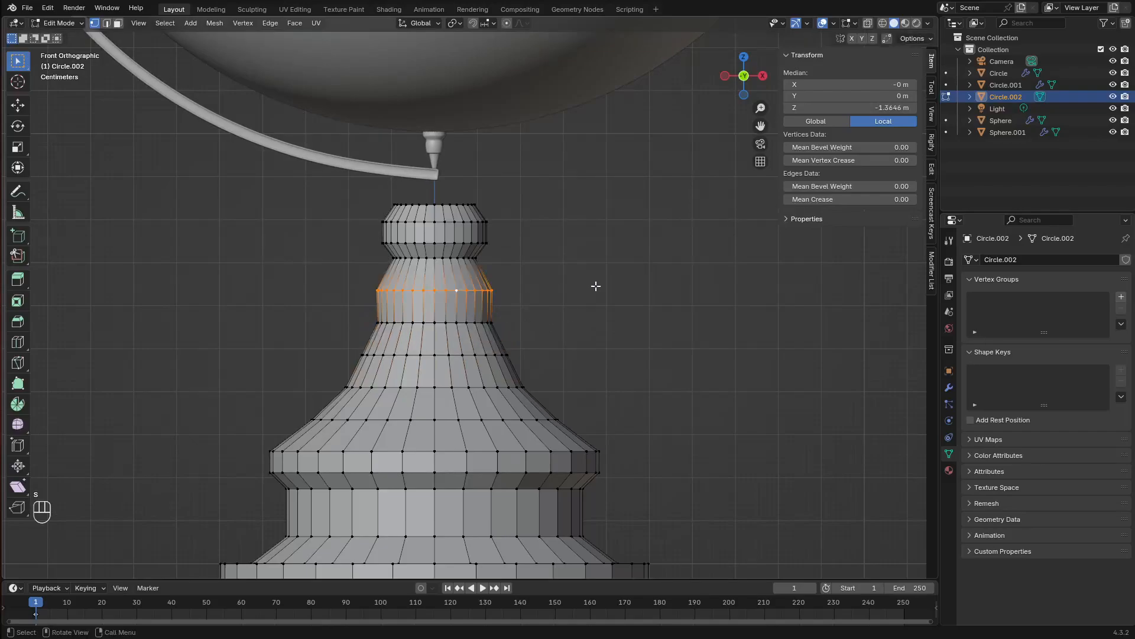
pyautogui.press('s')
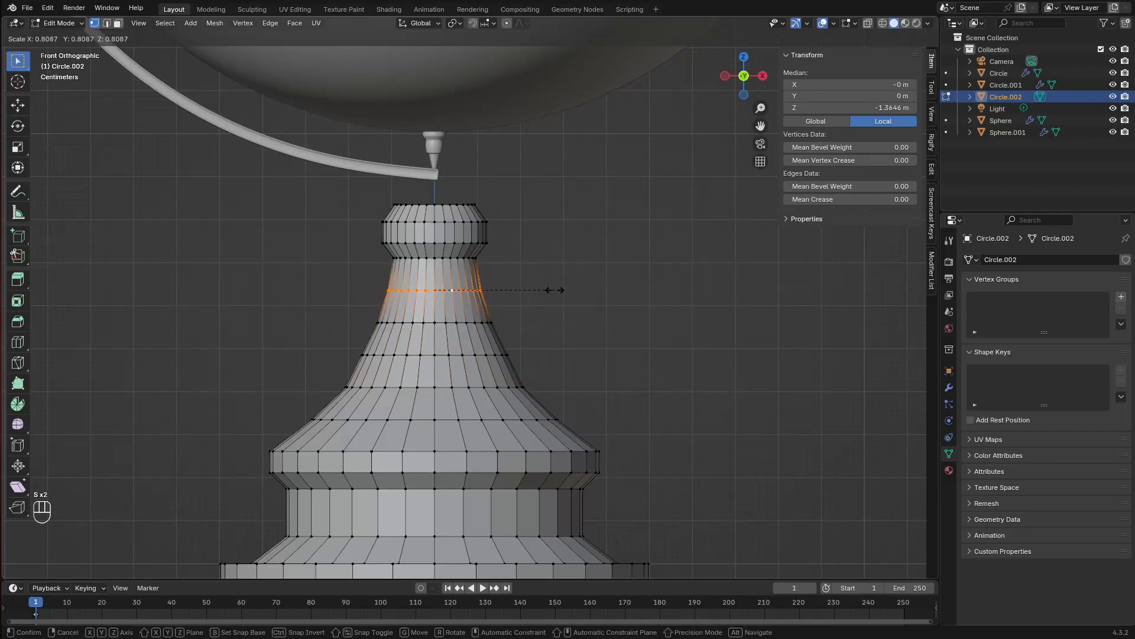
pyautogui.click(556, 290)
pyautogui.scroll(-5, 533, 313)
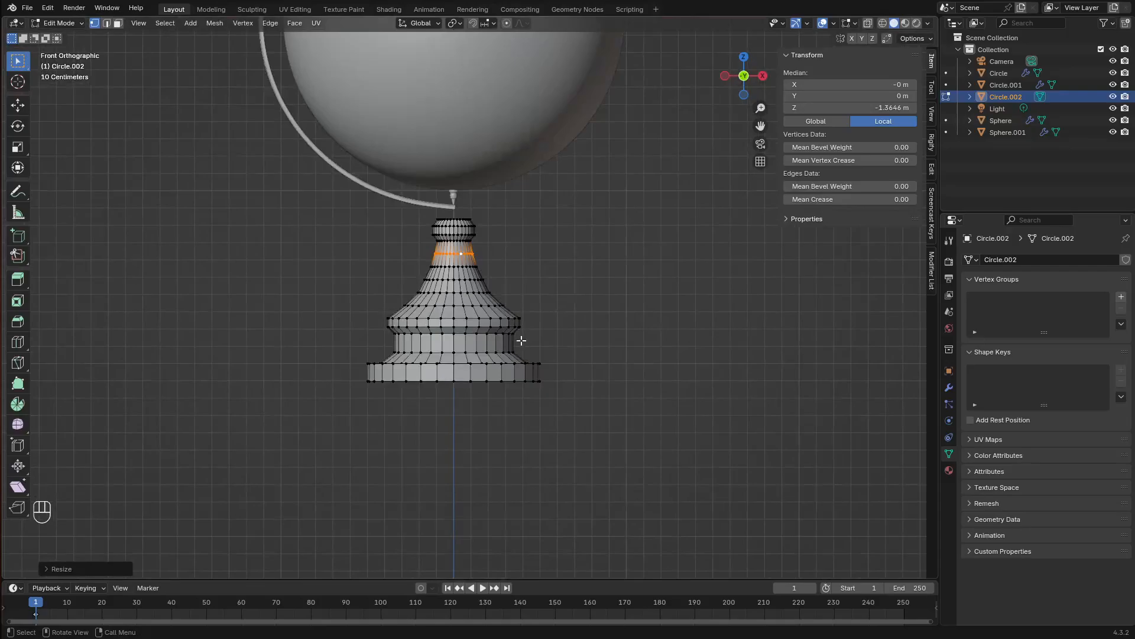
pyautogui.scroll(5, 521, 341)
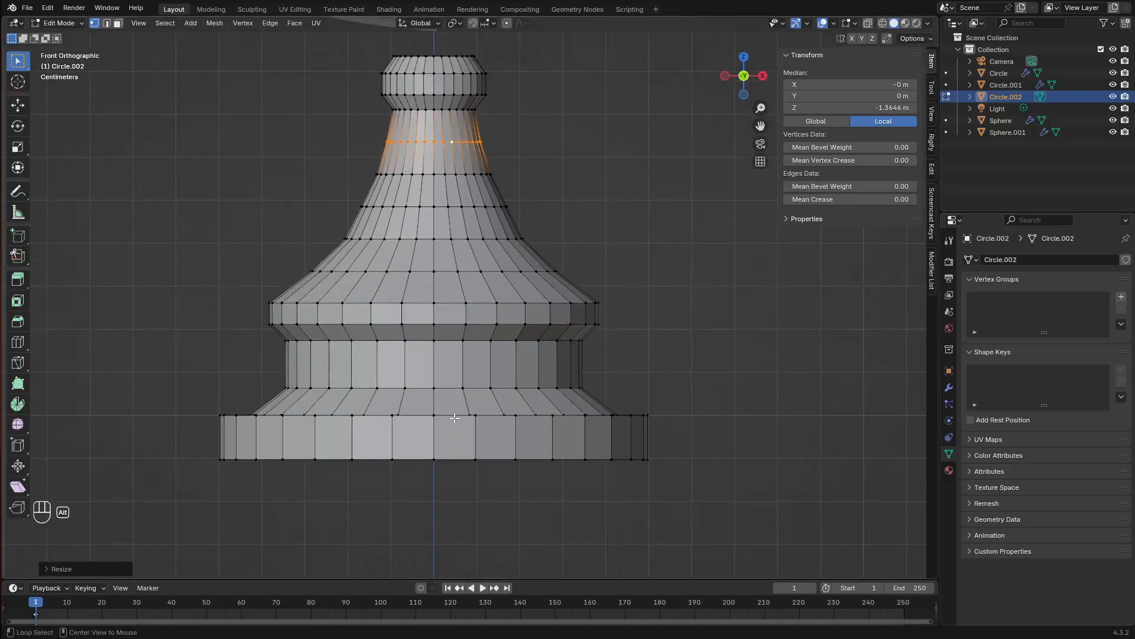
pyautogui.moveTo(454, 418); pyautogui.dragTo(449, 418, button='middle')
pyautogui.scroll(-5, 487, 402)
pyautogui.moveTo(493, 362); pyautogui.dragTo(507, 334, button='middle')
pyautogui.scroll(-3, 507, 334)
pyautogui.keyDown('shift'); pyautogui.moveTo(525, 374); pyautogui.dragTo(501, 408, button='middle'); pyautogui.keyUp('shift')
pyautogui.scroll(6, 538, 416)
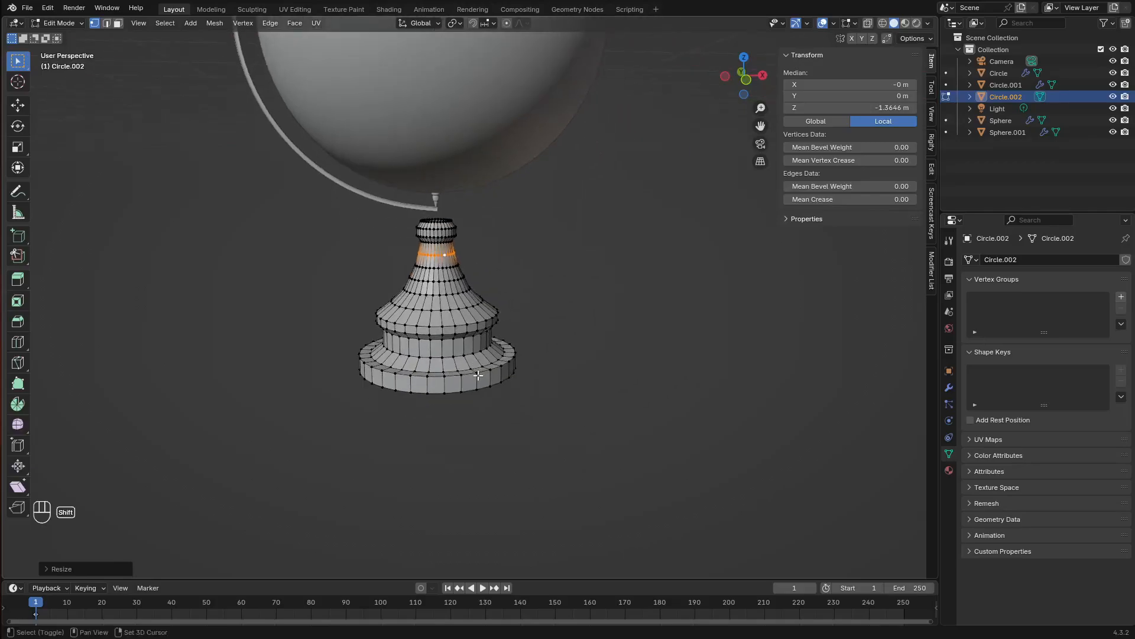
pyautogui.scroll(2, 403, 428)
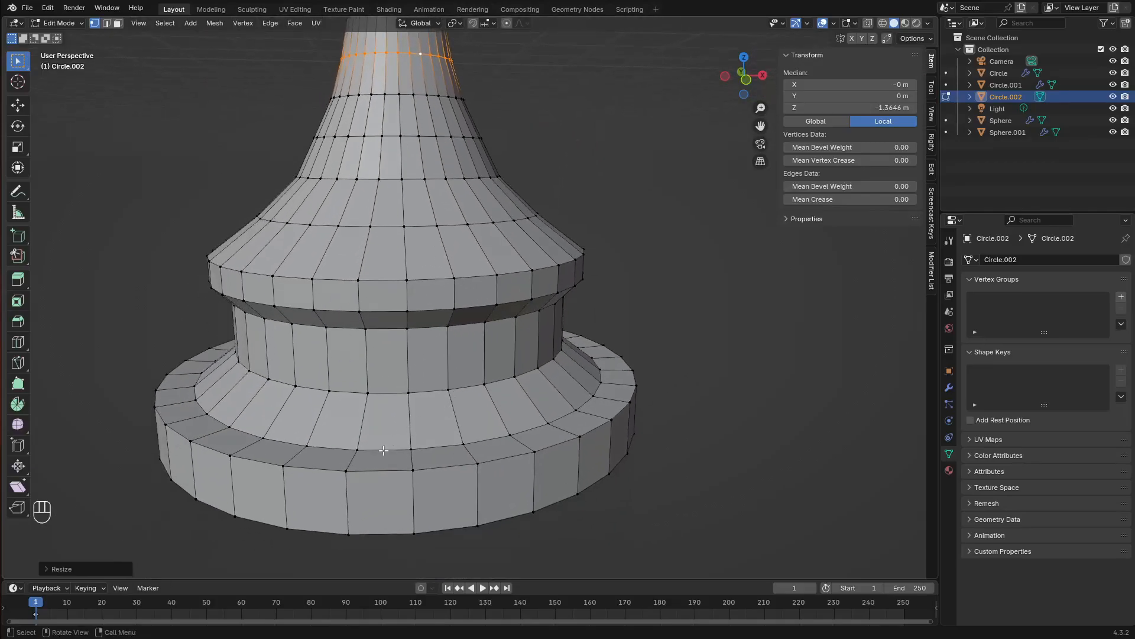
pyautogui.keyDown('alt'); pyautogui.click(386, 468); pyautogui.keyUp('alt')
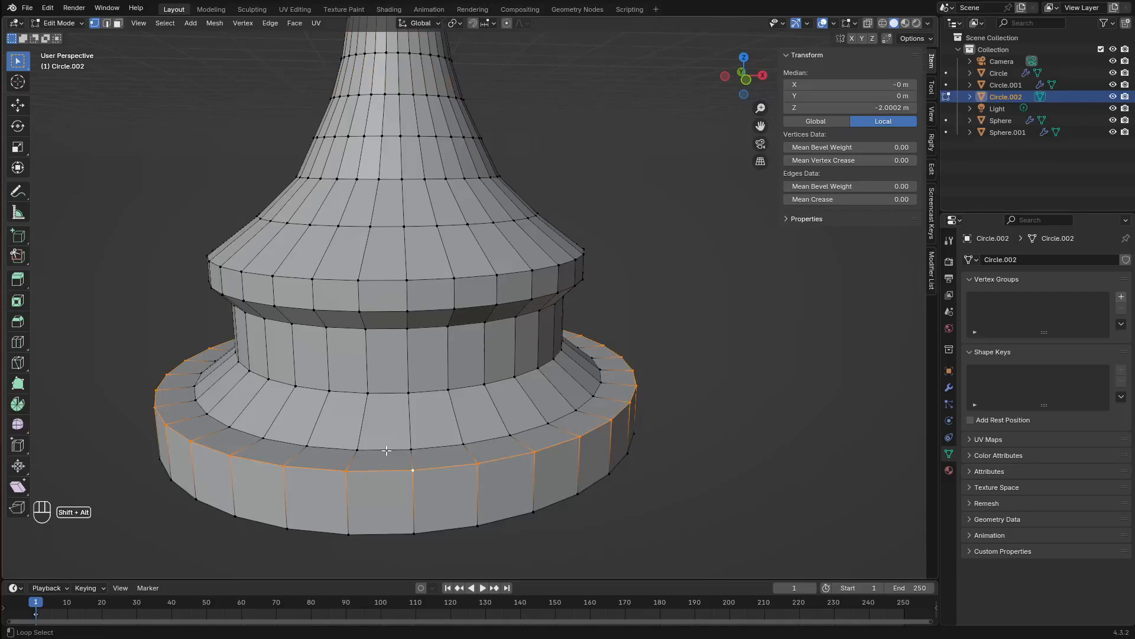
pyautogui.keyDown('alt'); pyautogui.keyDown('shift'); pyautogui.click(384, 447); pyautogui.keyUp('shift'); pyautogui.keyUp('alt')
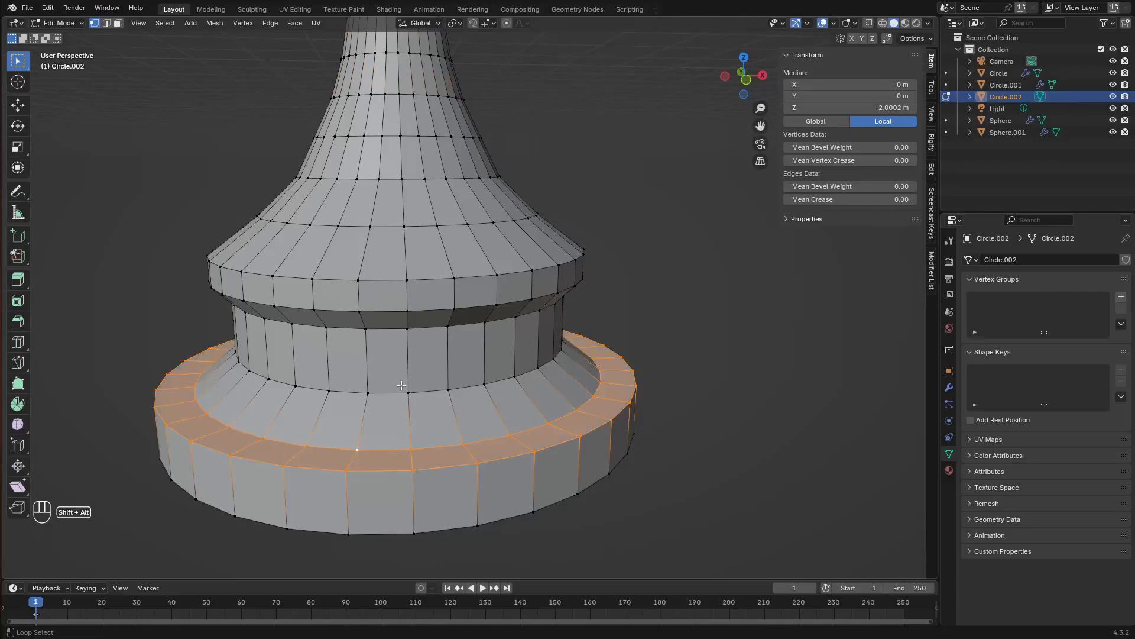
pyautogui.keyDown('alt'); pyautogui.keyDown('shift'); pyautogui.click(395, 330); pyautogui.keyUp('shift'); pyautogui.keyUp('alt')
pyautogui.keyDown('shift'); pyautogui.moveTo(426, 302); pyautogui.dragTo(416, 343, button='middle'); pyautogui.keyUp('shift')
pyautogui.keyDown('alt'); pyautogui.keyDown('shift'); pyautogui.click(350, 223); pyautogui.keyUp('shift'); pyautogui.keyUp('alt')
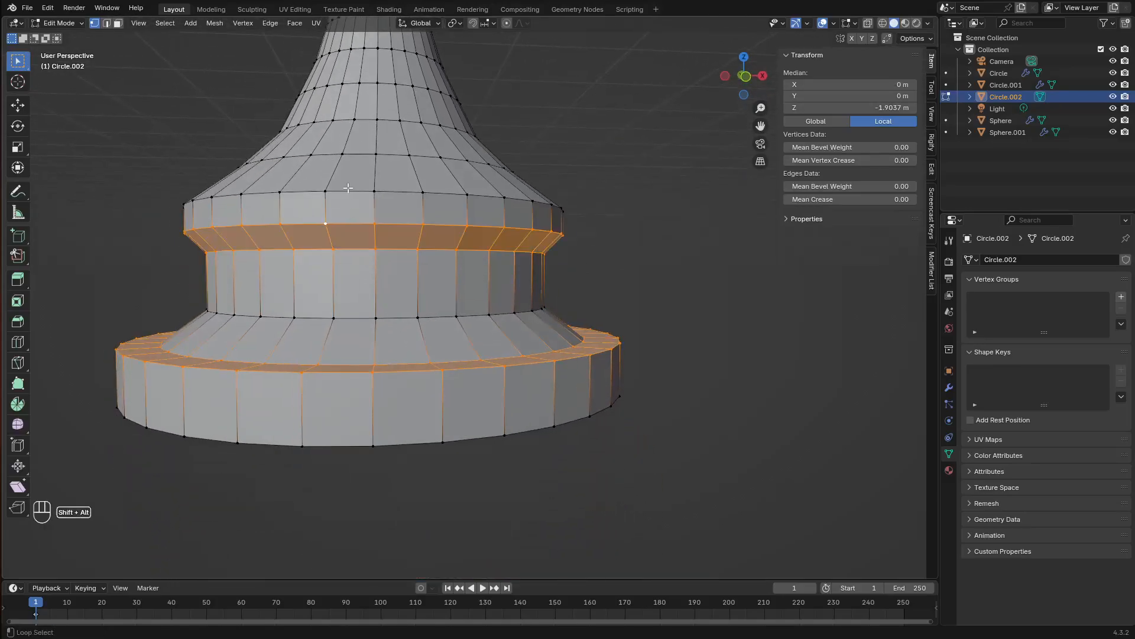
pyautogui.keyDown('alt'); pyautogui.keyDown('shift'); pyautogui.click(348, 191); pyautogui.keyUp('shift'); pyautogui.keyUp('alt')
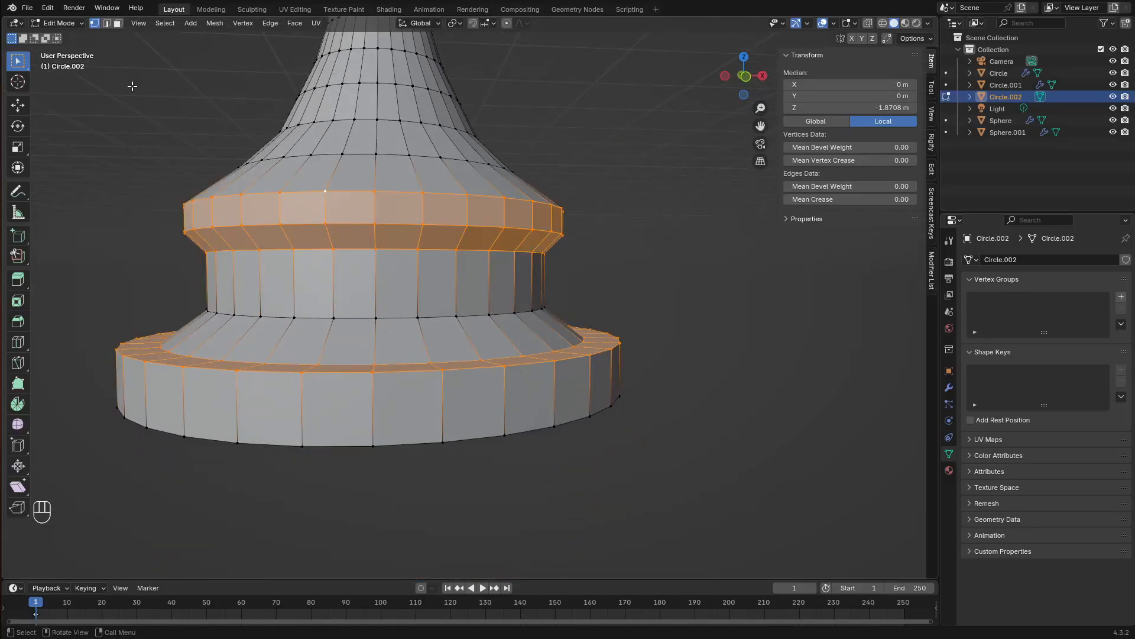
# Switch to edge selection mode and clear the loops selected on the base
pyautogui.click(106, 23)
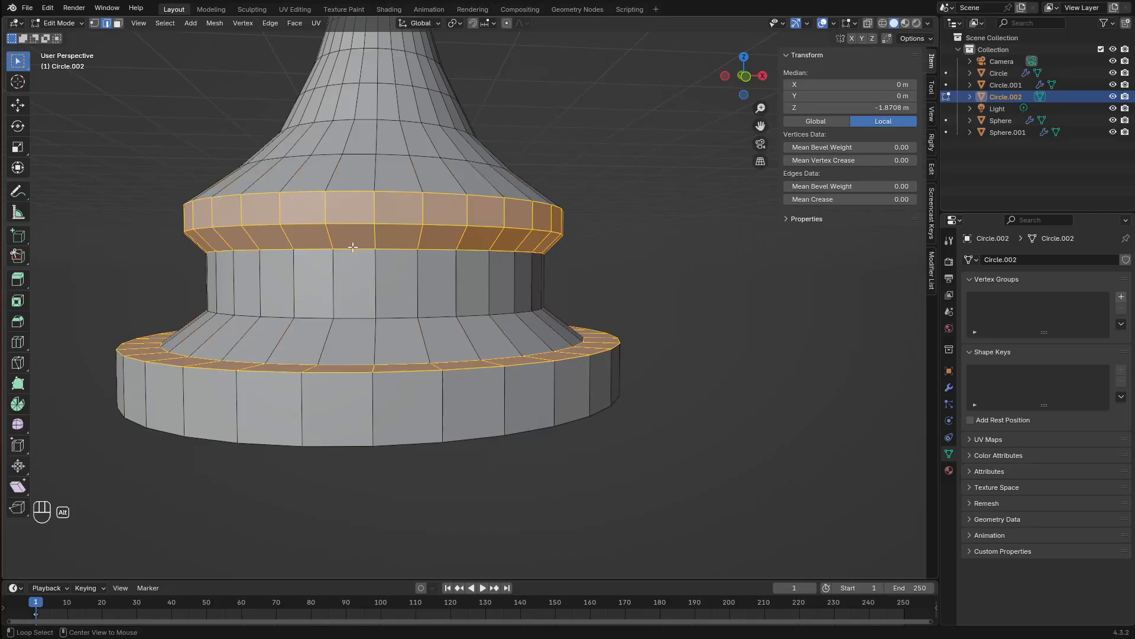
pyautogui.keyDown('alt'); pyautogui.keyDown('shift'); pyautogui.click(354, 247); pyautogui.keyUp('shift'); pyautogui.keyUp('alt')
pyautogui.click(340, 290)
pyautogui.moveTo(356, 325); pyautogui.dragTo(378, 414, button='middle')
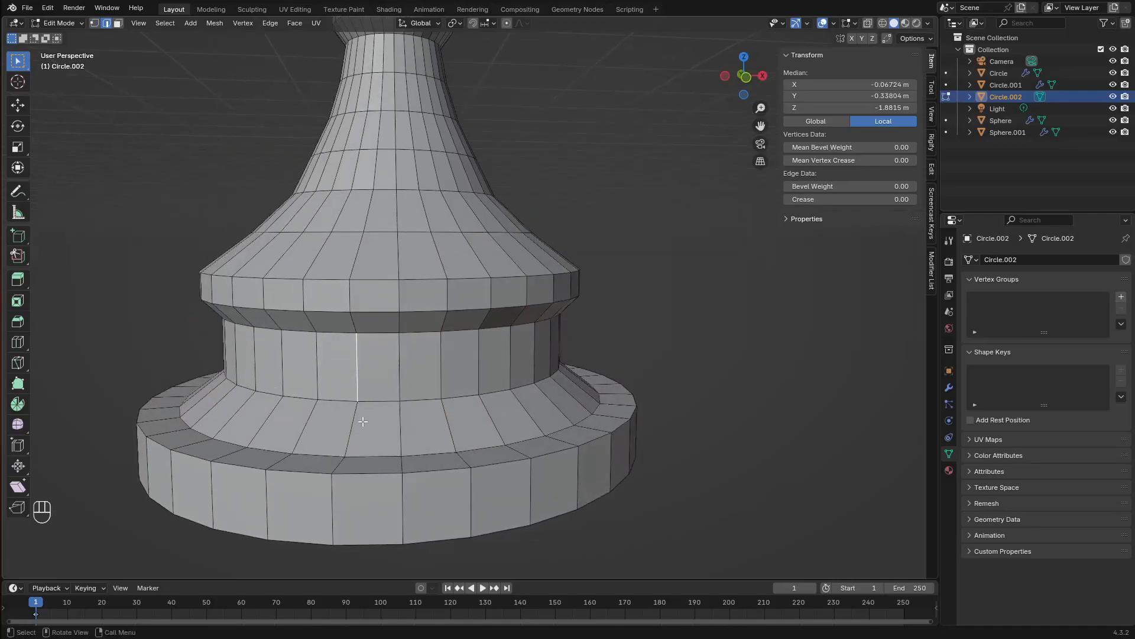
pyautogui.keyDown('alt'); pyautogui.click(380, 464); pyautogui.keyUp('alt')
pyautogui.keyDown('alt'); pyautogui.keyDown('shift'); pyautogui.click(385, 451); pyautogui.keyUp('shift'); pyautogui.keyUp('alt')
pyautogui.click(390, 405)
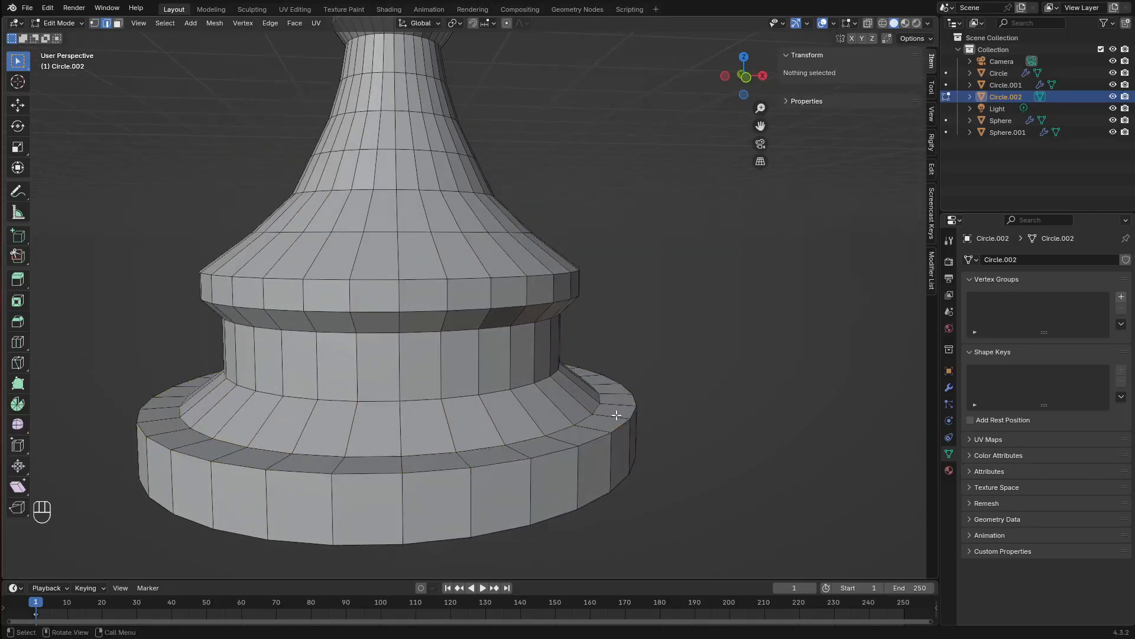
# Bevel the edge loops of the base's bottom ledge, neck foot, wide band and upper collar by about 0.01 m with 2 segments
pyautogui.keyDown('alt'); pyautogui.keyDown('shift'); pyautogui.click(376, 470); pyautogui.keyUp('shift'); pyautogui.keyUp('alt')
pyautogui.keyDown('alt'); pyautogui.keyDown('shift'); pyautogui.click(379, 457); pyautogui.keyUp('shift'); pyautogui.keyUp('alt')
pyautogui.keyDown('alt'); pyautogui.keyDown('shift'); pyautogui.click(387, 402); pyautogui.keyUp('shift'); pyautogui.keyUp('alt')
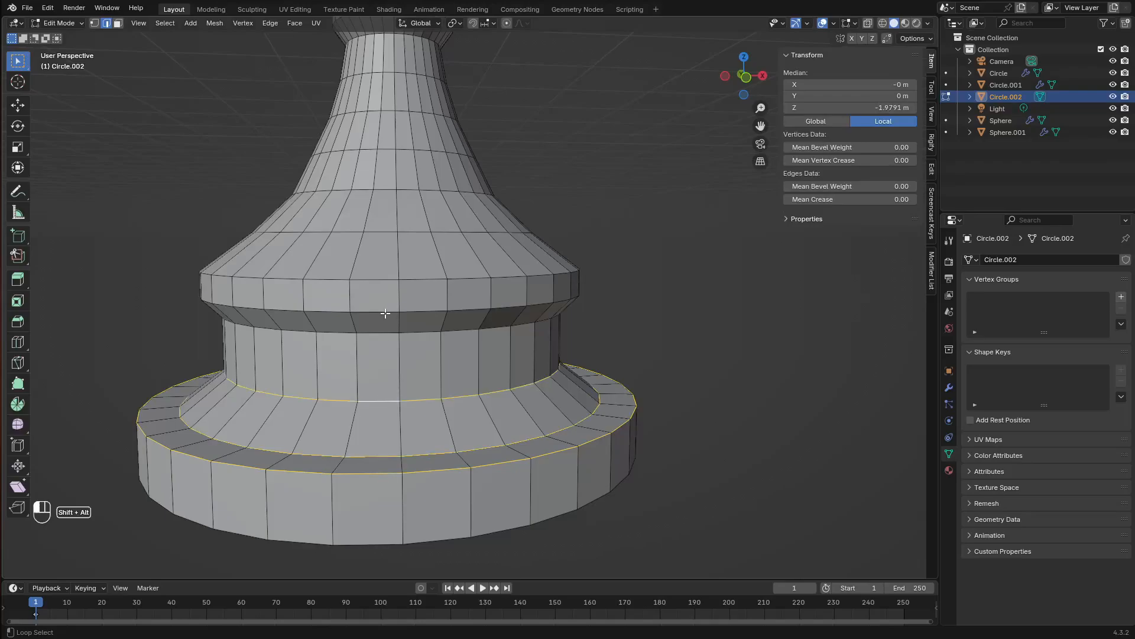
pyautogui.keyDown('alt'); pyautogui.keyDown('shift'); pyautogui.click(385, 312); pyautogui.keyUp('shift'); pyautogui.keyUp('alt')
pyautogui.keyDown('alt'); pyautogui.keyDown('shift'); pyautogui.click(392, 273); pyautogui.keyUp('shift'); pyautogui.keyUp('alt')
pyautogui.keyDown('shift'); pyautogui.moveTo(392, 256); pyautogui.dragTo(418, 288, button='middle'); pyautogui.keyUp('shift')
pyautogui.keyDown('alt'); pyautogui.keyDown('shift'); pyautogui.click(347, 321); pyautogui.keyUp('shift'); pyautogui.keyUp('alt')
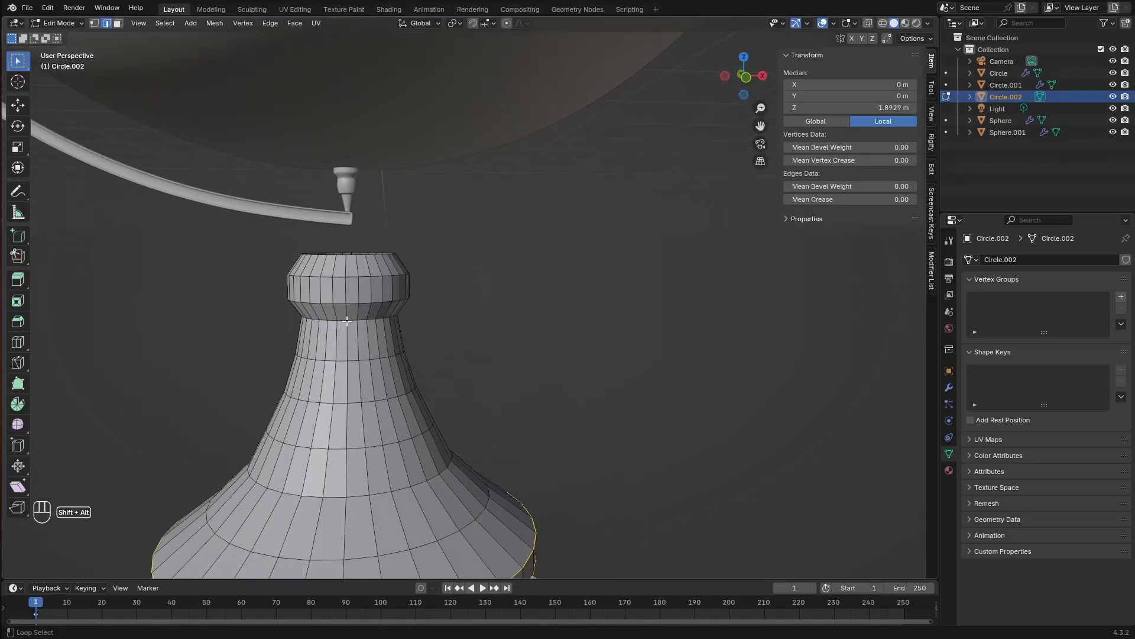
pyautogui.keyDown('alt'); pyautogui.keyDown('shift'); pyautogui.click(342, 320); pyautogui.keyUp('shift'); pyautogui.keyUp('alt')
pyautogui.keyDown('alt'); pyautogui.keyDown('shift'); pyautogui.click(341, 302); pyautogui.keyUp('shift'); pyautogui.keyUp('alt')
pyautogui.keyDown('alt'); pyautogui.keyDown('shift'); pyautogui.click(339, 275); pyautogui.keyUp('shift'); pyautogui.keyUp('alt')
pyautogui.keyDown('shift'); pyautogui.scroll(-6, 426, 325); pyautogui.keyUp('shift')
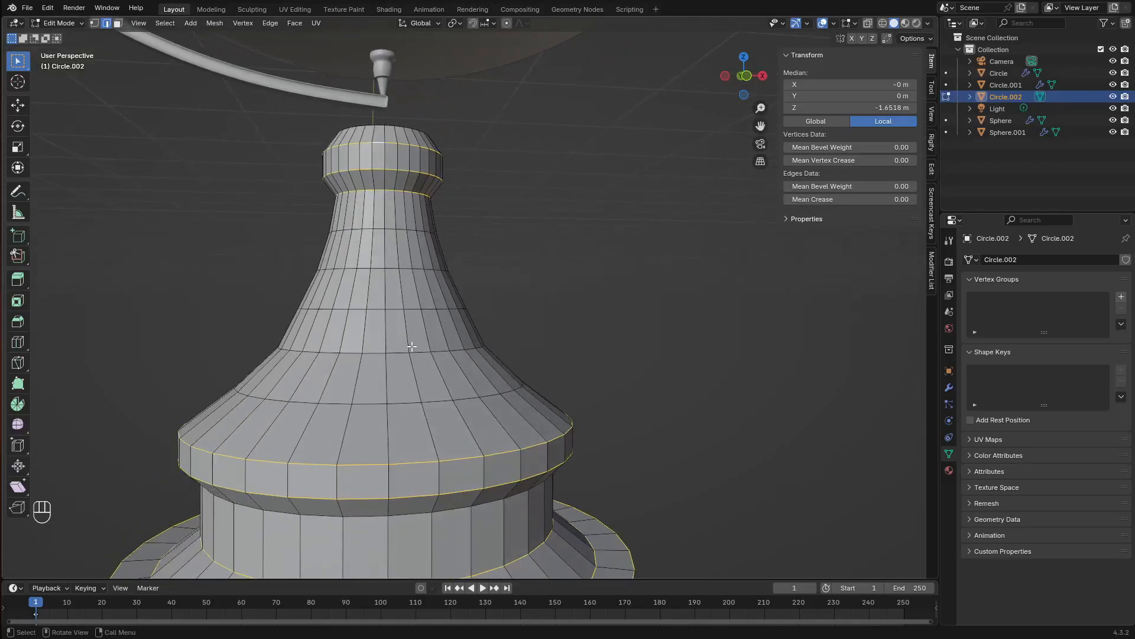
pyautogui.hotkey('ctrl', 'b')
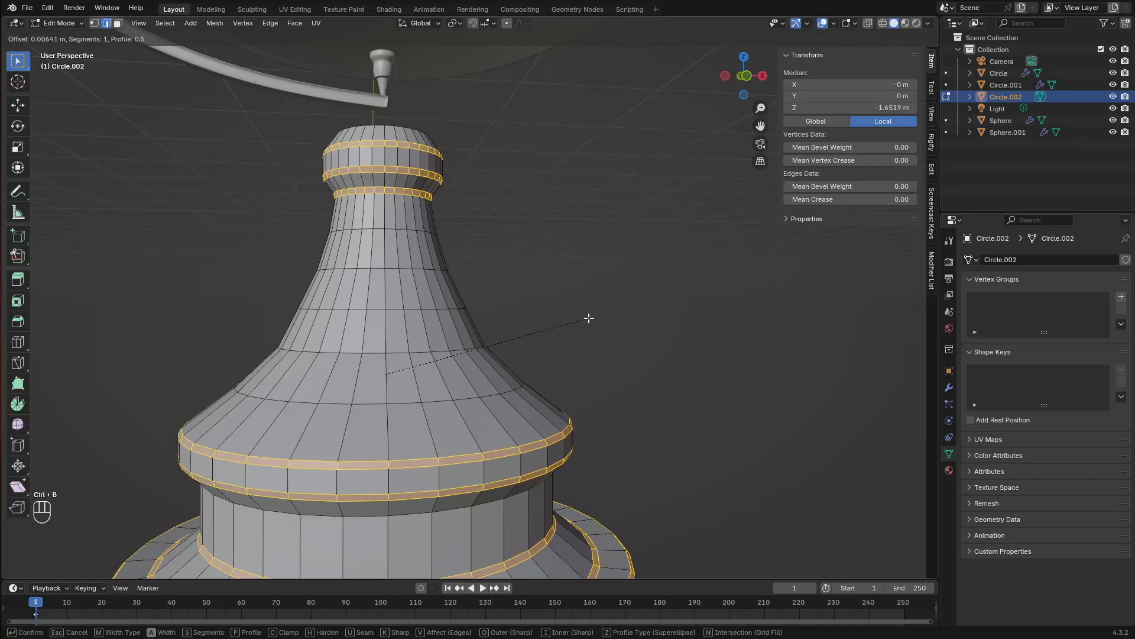
pyautogui.scroll(1, 590, 319)
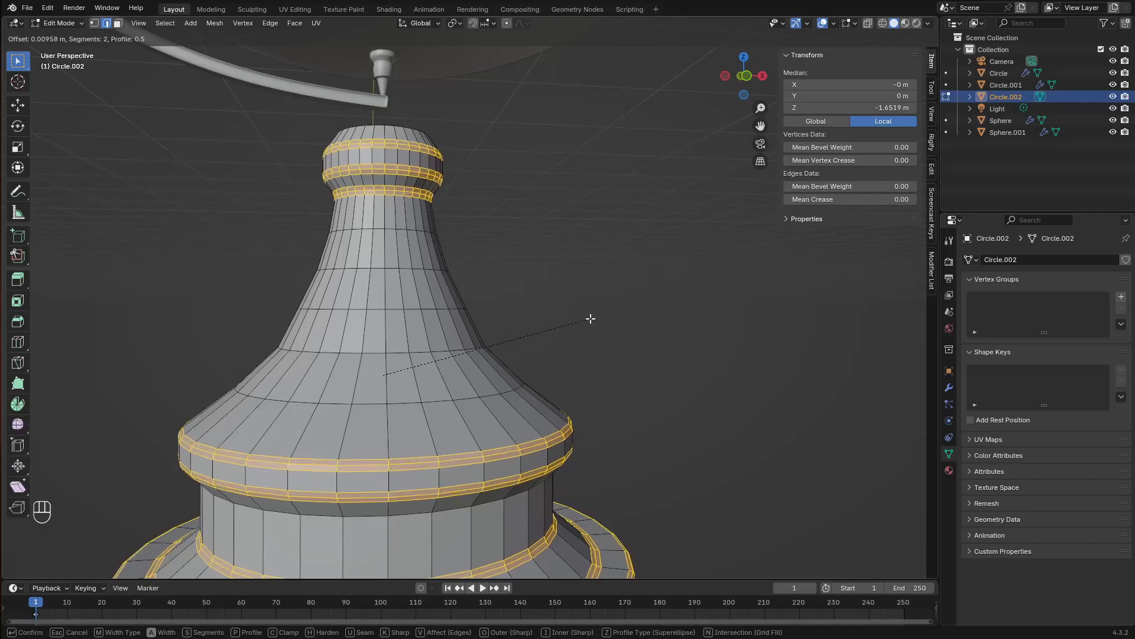
pyautogui.click(596, 319)
# Return to Object Mode and apply Shade Smooth to the base
pyautogui.scroll(-5, 468, 359)
pyautogui.press('Tab')
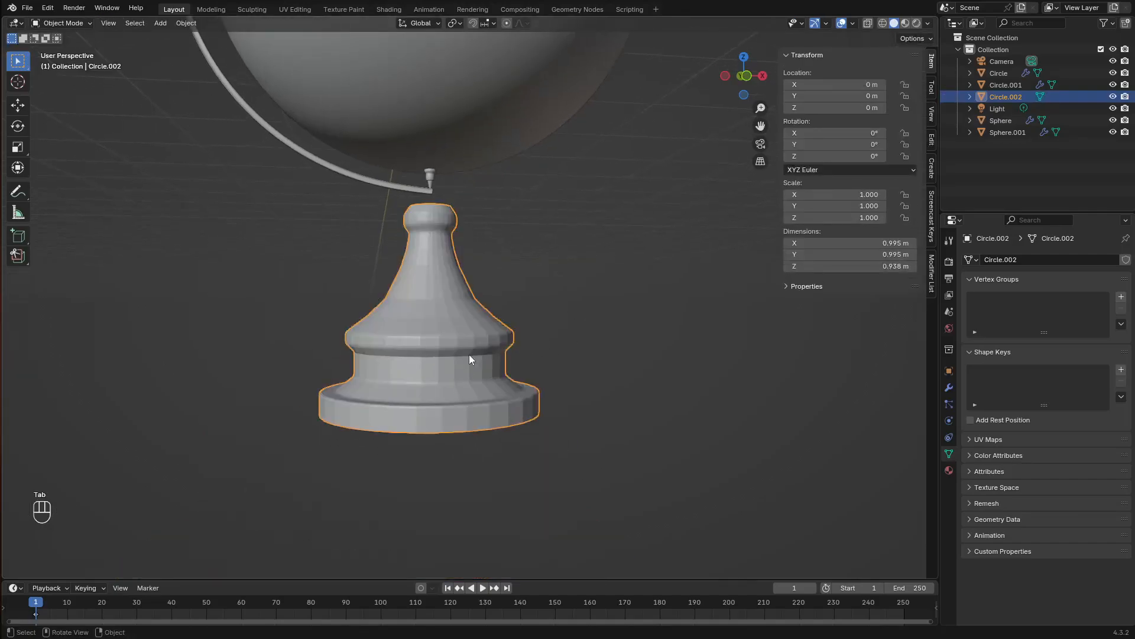
pyautogui.rightClick(417, 283)
pyautogui.click(417, 283)
pyautogui.scroll(3, 431, 307)
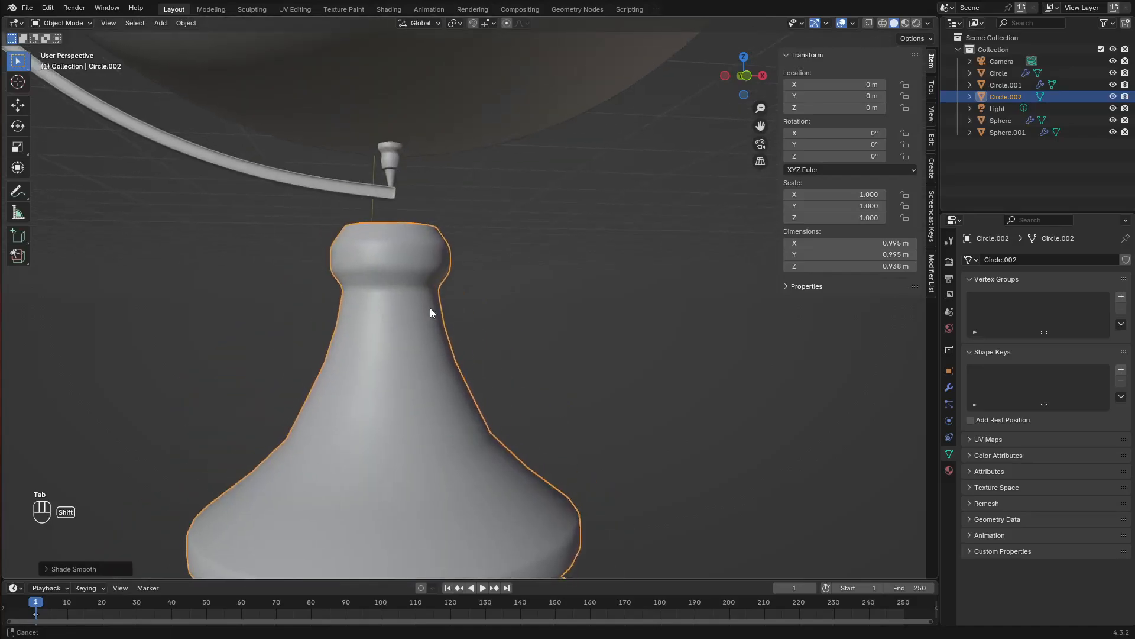
# Fill the open top of the base's collar with a face and inset it slightly to leave a narrow rim
pyautogui.moveTo(430, 307); pyautogui.dragTo(409, 314, button='middle')
pyautogui.keyDown('shift'); pyautogui.moveTo(409, 314); pyautogui.dragTo(414, 131, button='middle'); pyautogui.keyUp('shift')
pyautogui.press('Tab')
pyautogui.scroll(3, 368, 310)
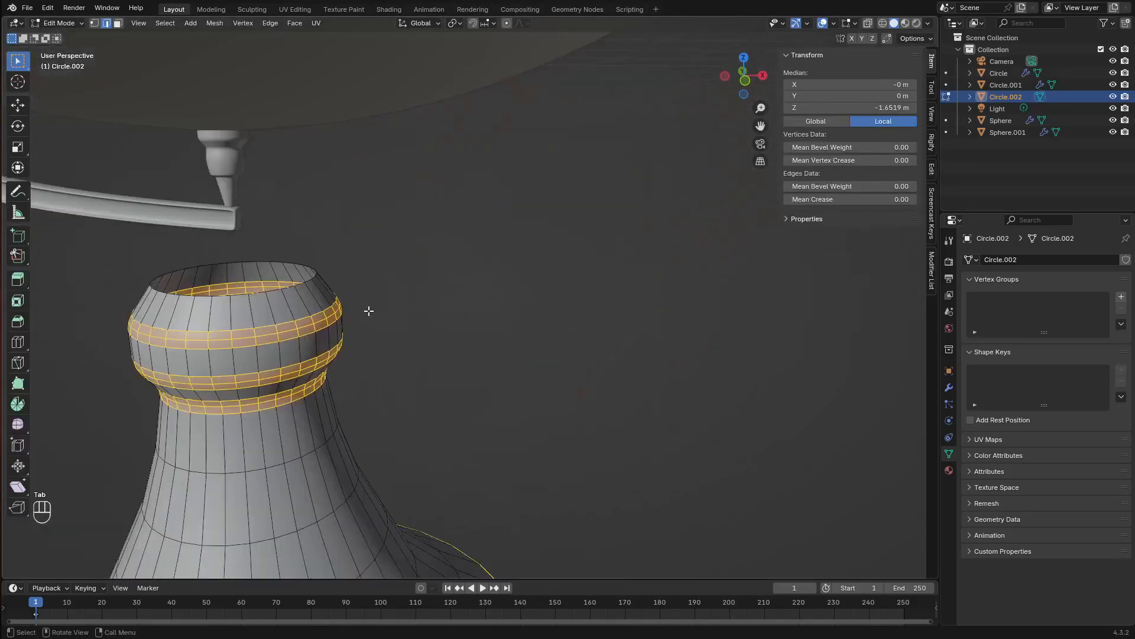
pyautogui.keyDown('shift'); pyautogui.moveTo(192, 299); pyautogui.dragTo(397, 324, button='middle'); pyautogui.keyUp('shift')
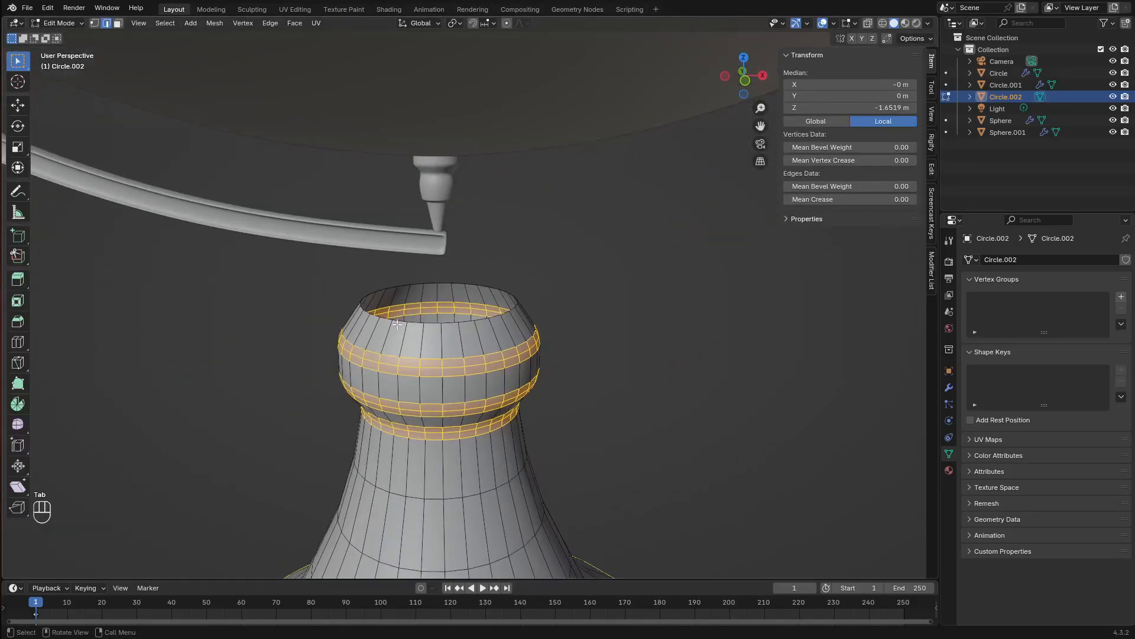
pyautogui.keyDown('alt'); pyautogui.click(443, 324); pyautogui.keyUp('alt')
pyautogui.scroll(3, 504, 325)
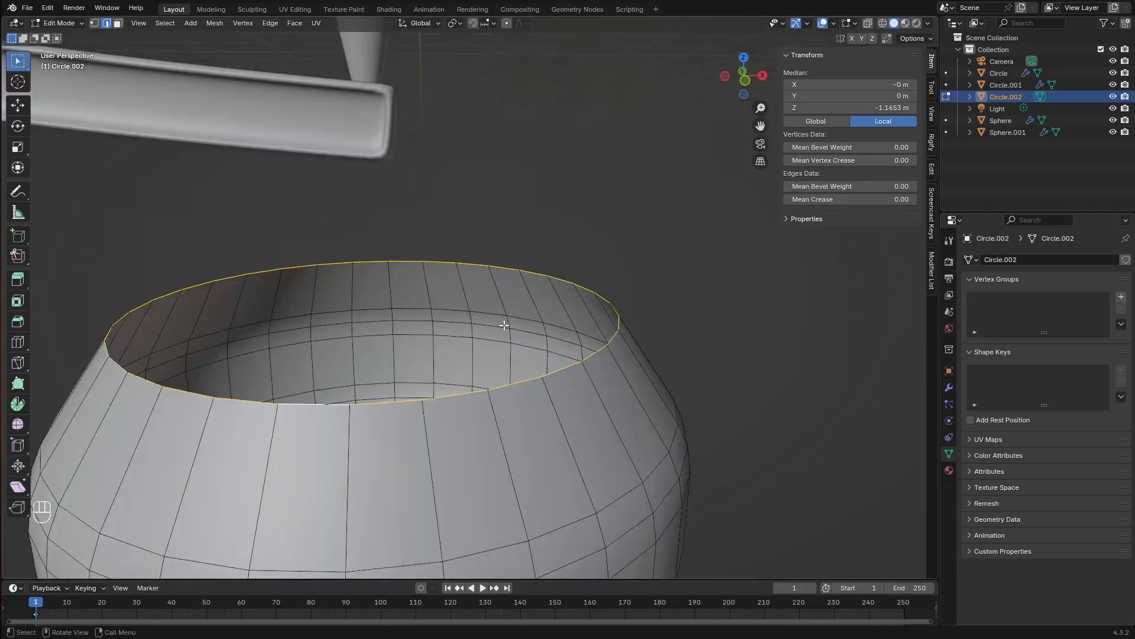
pyautogui.press('f')
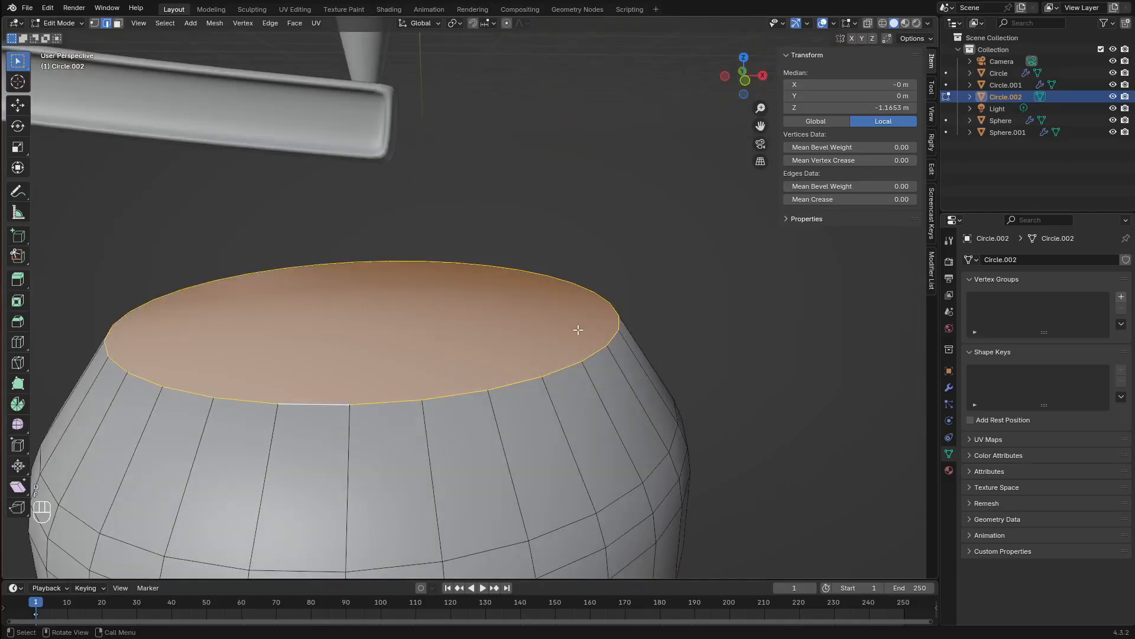
pyautogui.press('i')
pyautogui.click(654, 318)
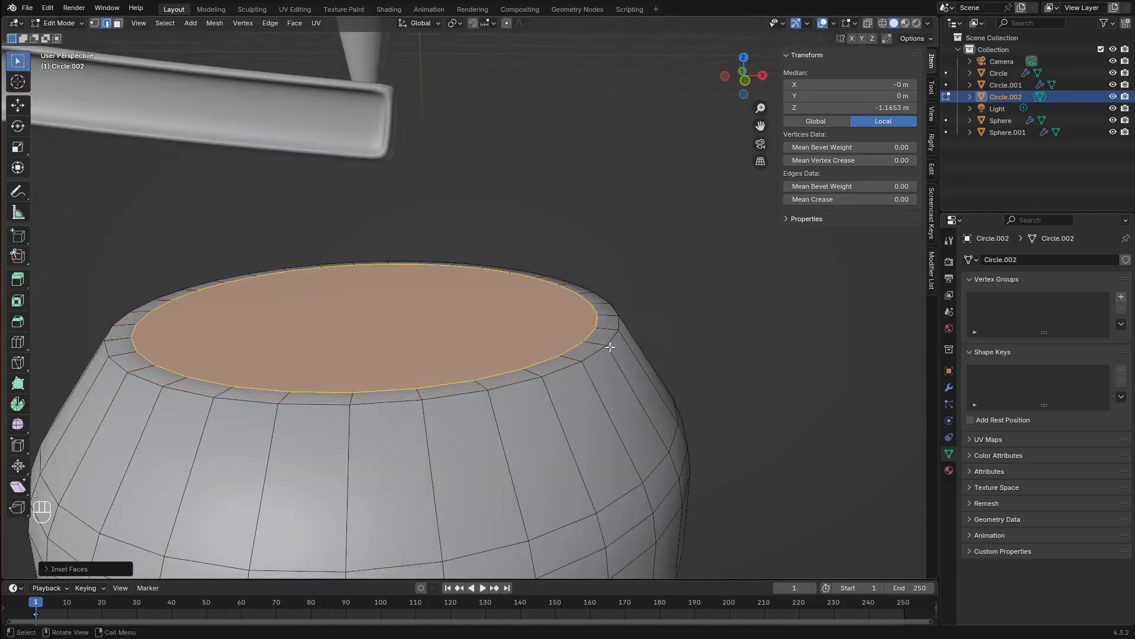
# Bevel the collar's outer top edge loop by about 0.0027 m with 2 segments and return to Object Mode
pyautogui.keyDown('alt'); pyautogui.click(401, 403); pyautogui.keyUp('alt')
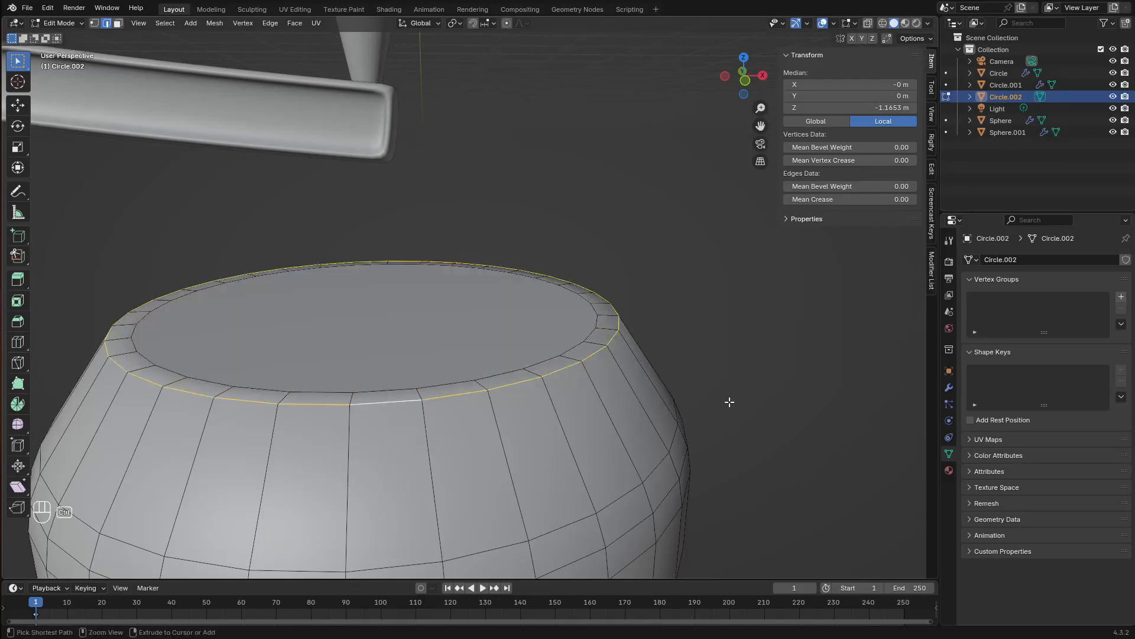
pyautogui.hotkey('ctrl', 'b')
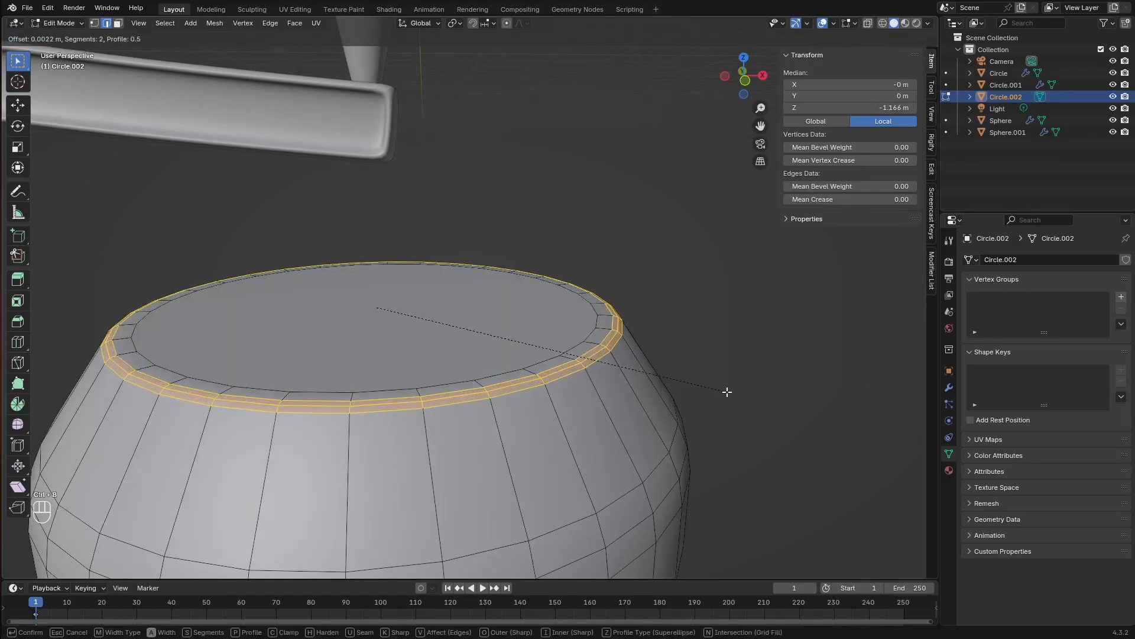
pyautogui.click(727, 391)
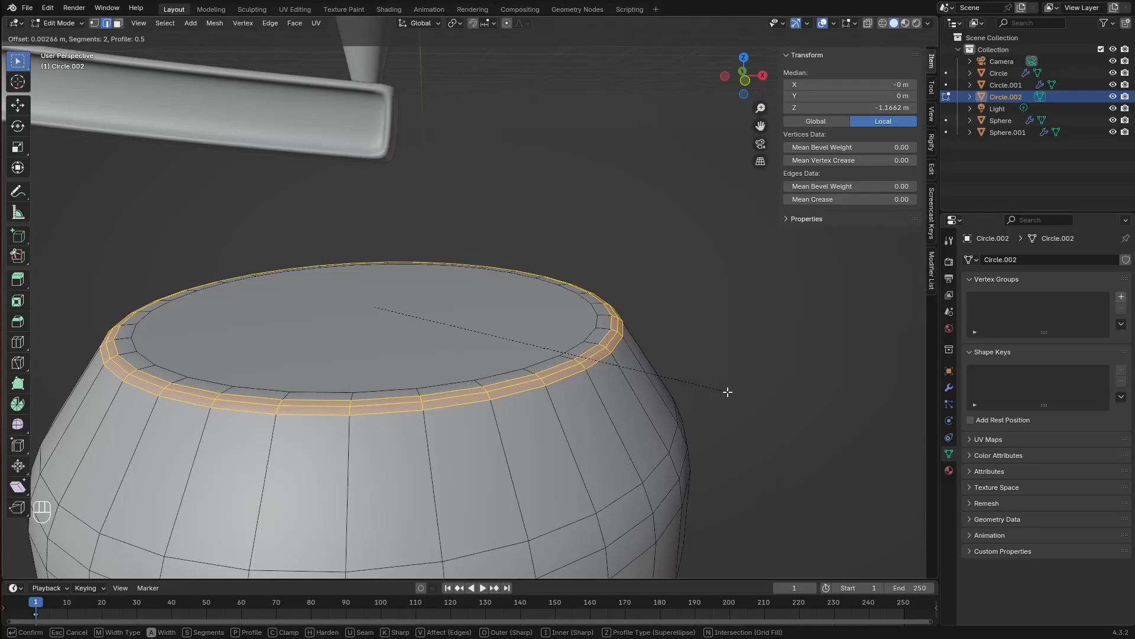
pyautogui.press('Tab')
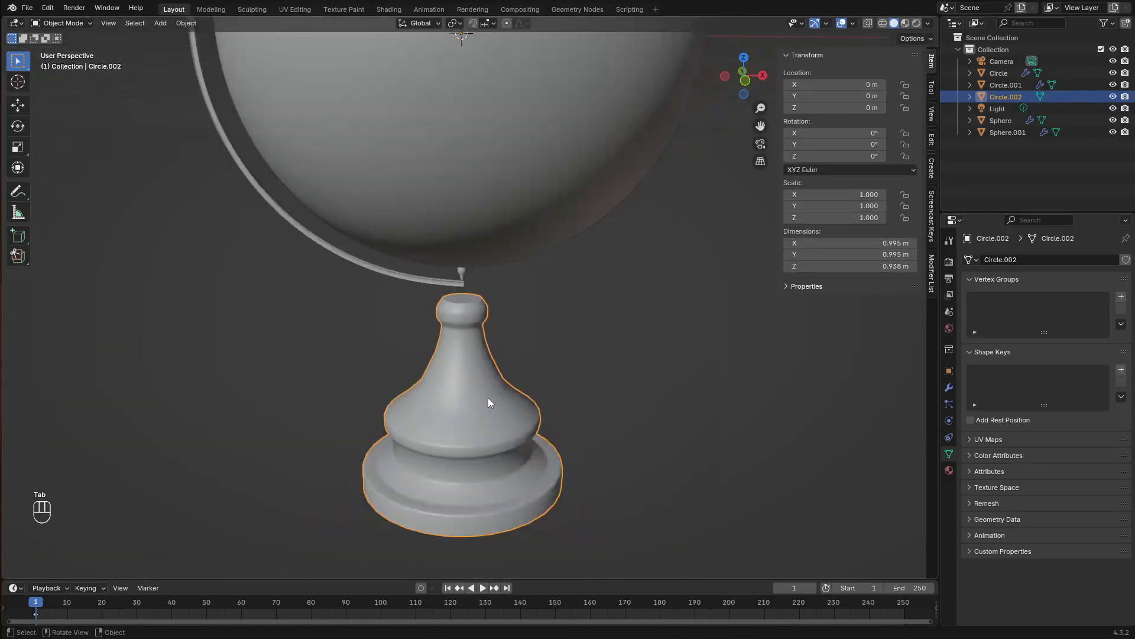
# Add a level 2 Subdivision modifier to the base
pyautogui.moveTo(488, 398); pyautogui.dragTo(487, 381, button='middle')
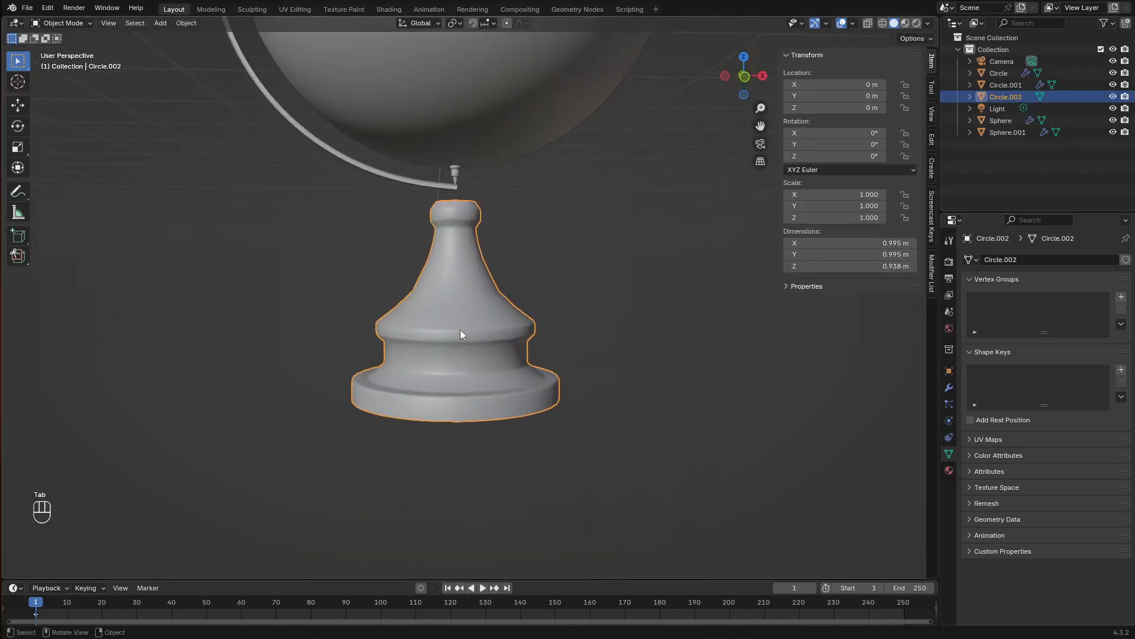
pyautogui.scroll(2, 461, 328)
pyautogui.keyDown('shift'); pyautogui.moveTo(450, 291); pyautogui.dragTo(438, 316, button='middle'); pyautogui.keyUp('shift')
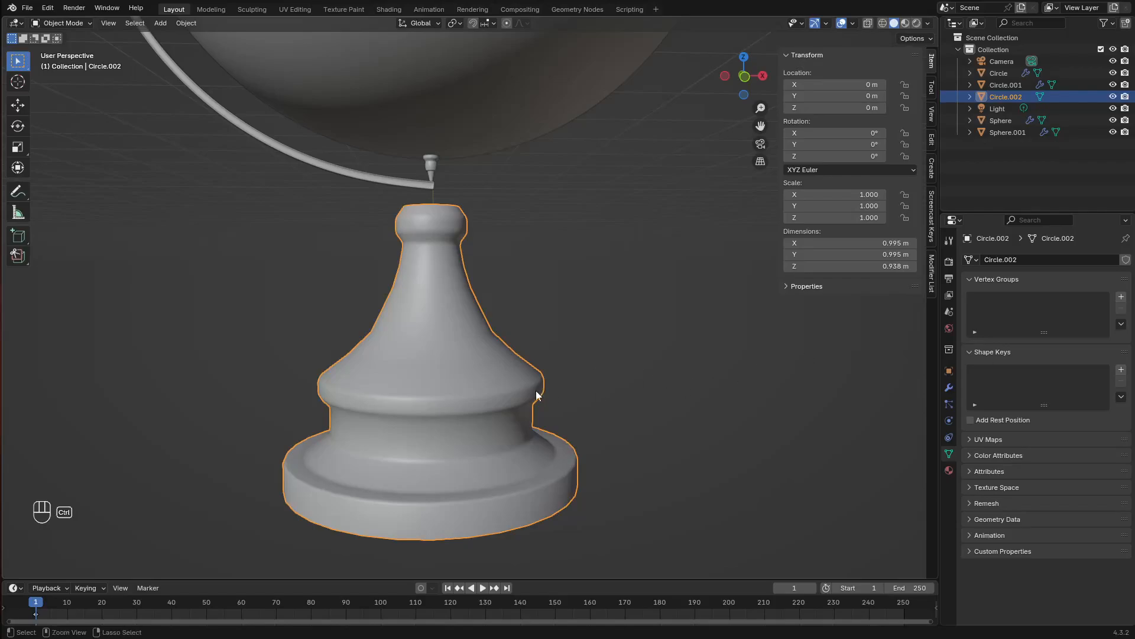
pyautogui.hotkey('ctrl', '2')
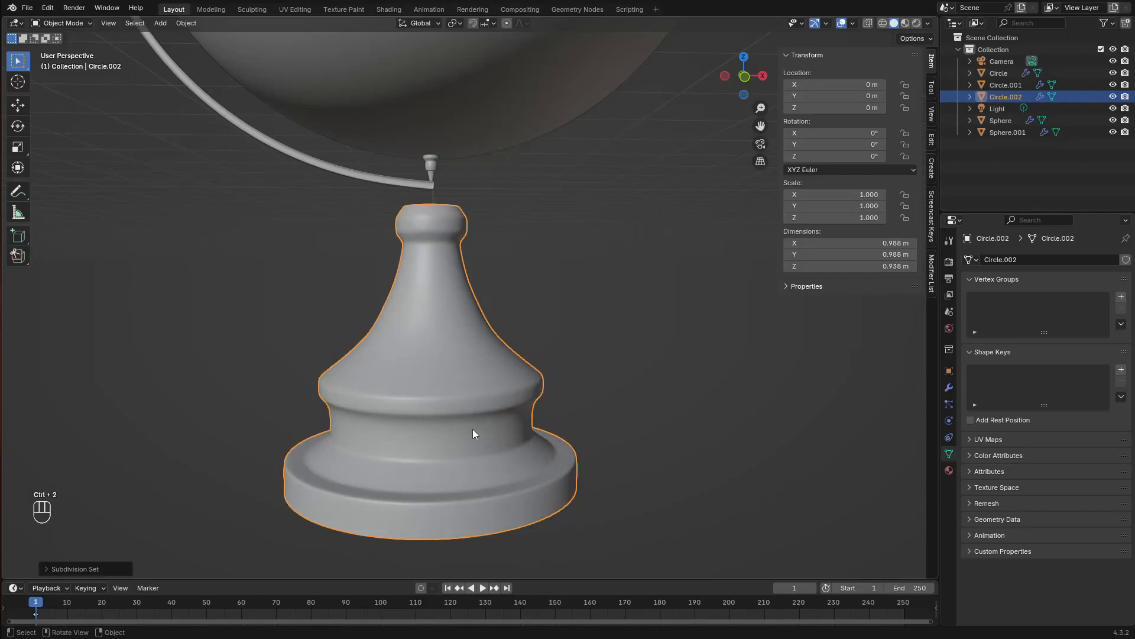
# In front view, raise the base about 0.072 m along Z to meet the arc strip's lower end, and deselect it
pyautogui.press('KP_1')
pyautogui.scroll(-2, 466, 425)
pyautogui.scroll(3, 478, 343)
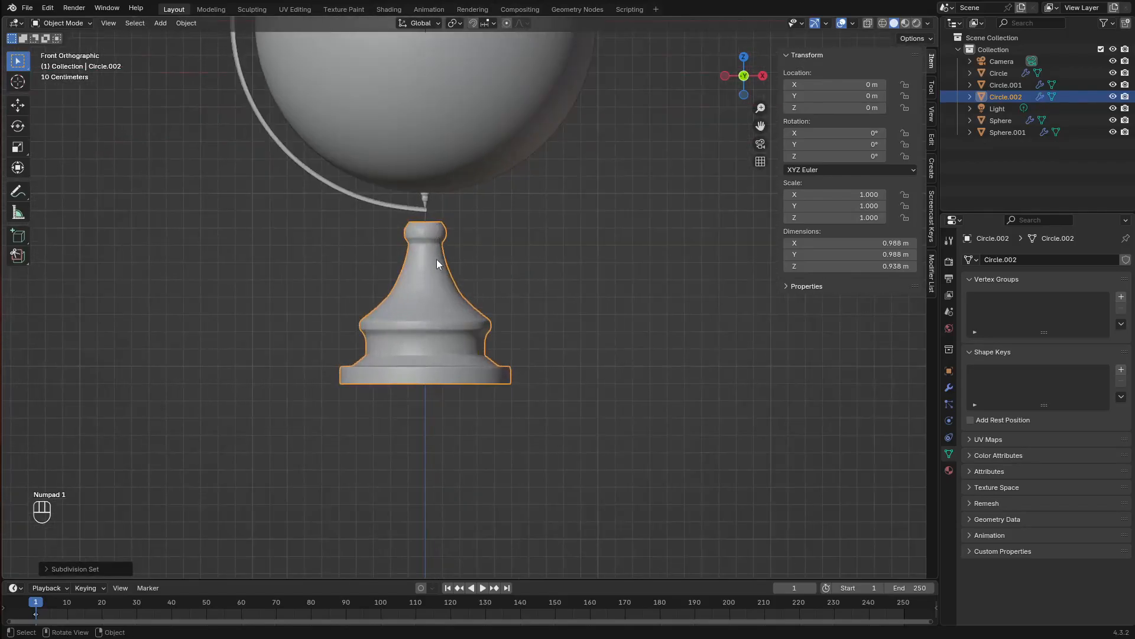
pyautogui.keyDown('shift'); pyautogui.moveTo(452, 271); pyautogui.dragTo(460, 335, button='middle'); pyautogui.keyUp('shift')
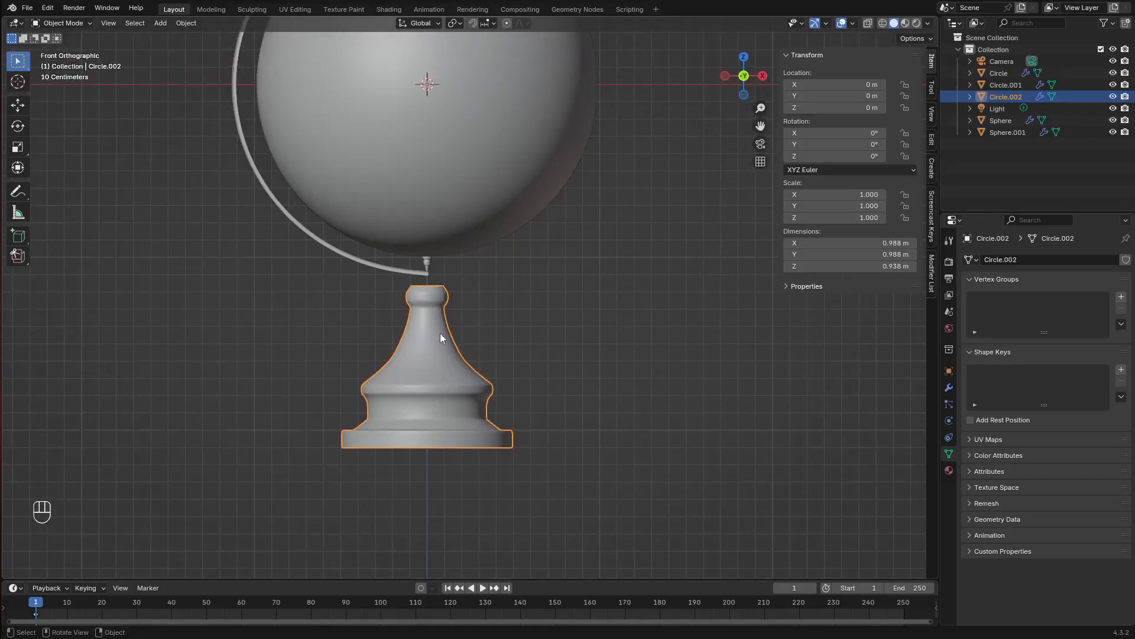
pyautogui.press('g')
pyautogui.press('z')
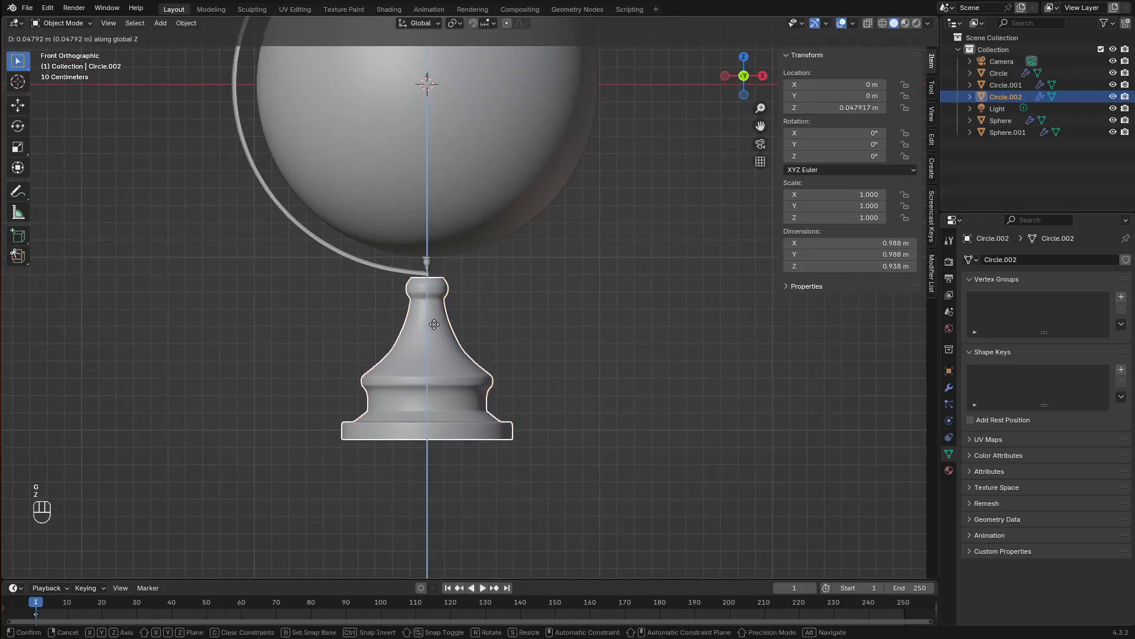
pyautogui.click(432, 322)
pyautogui.scroll(-3, 513, 333)
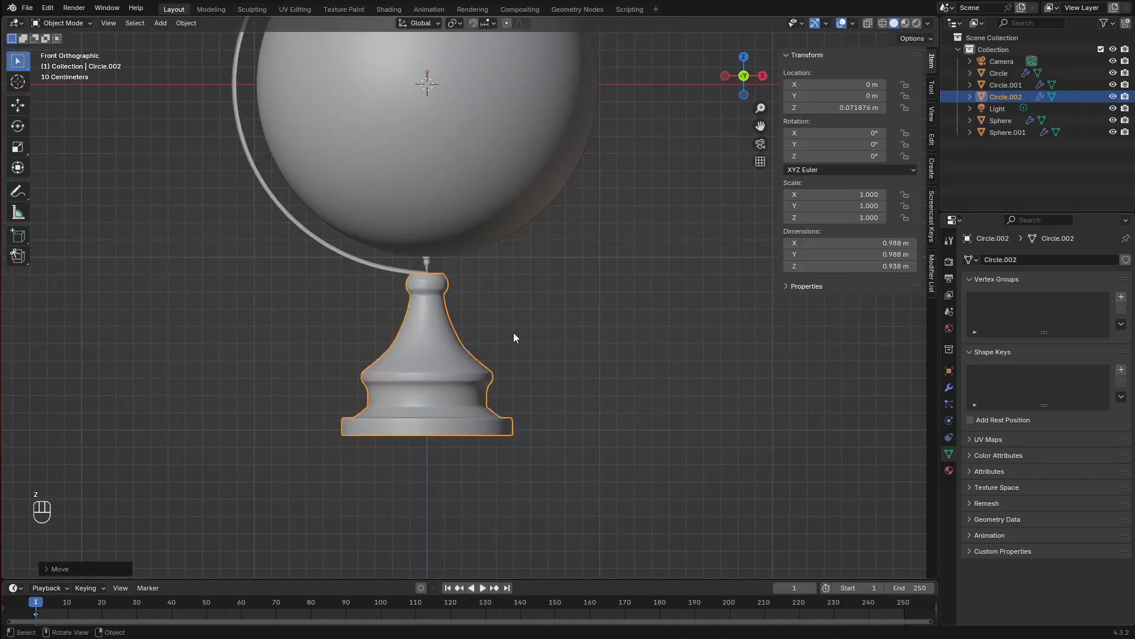
pyautogui.click(575, 336)
# Enter Edit Mode on the base, turn off its Subdivision modifier's viewport display and clear the selection
pyautogui.scroll(5, 444, 361)
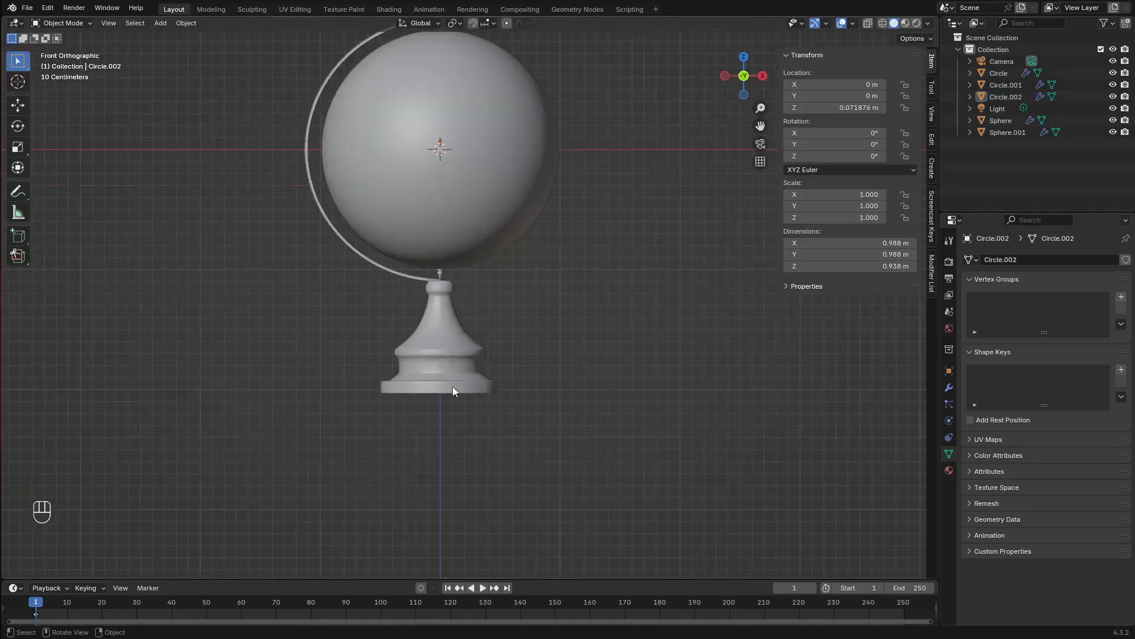
pyautogui.click(419, 356)
pyautogui.press('Tab')
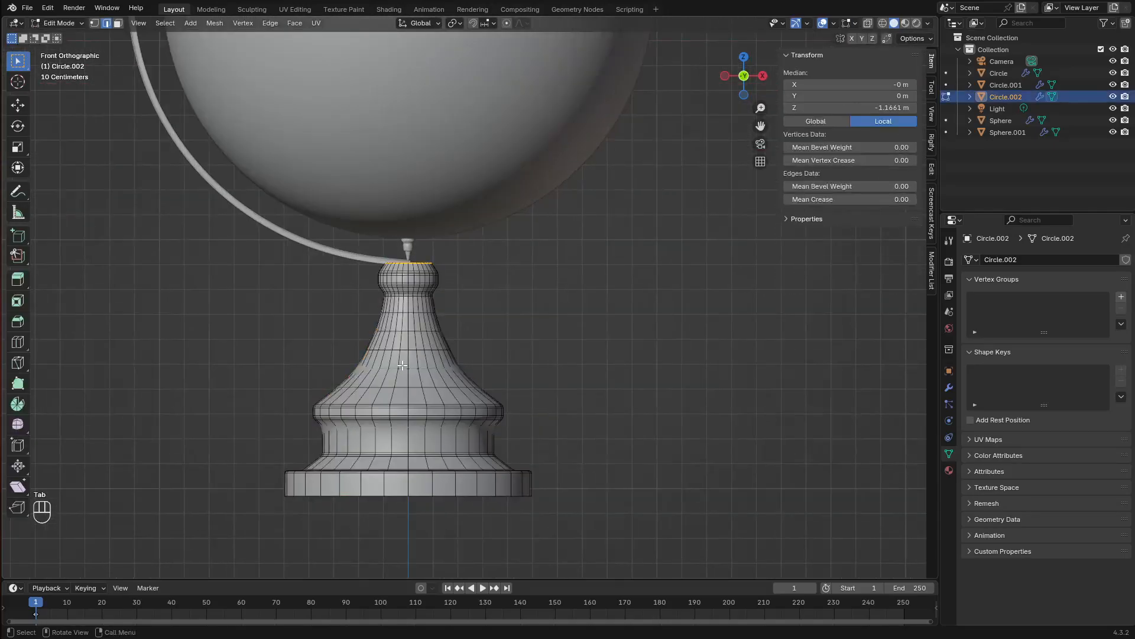
pyautogui.scroll(8, 384, 278)
pyautogui.moveTo(414, 295); pyautogui.dragTo(527, 383, button='middle')
pyautogui.scroll(-7, 527, 383)
pyautogui.keyDown('shift'); pyautogui.moveTo(598, 450); pyautogui.dragTo(563, 341, button='middle'); pyautogui.keyUp('shift')
pyautogui.click(406, 321)
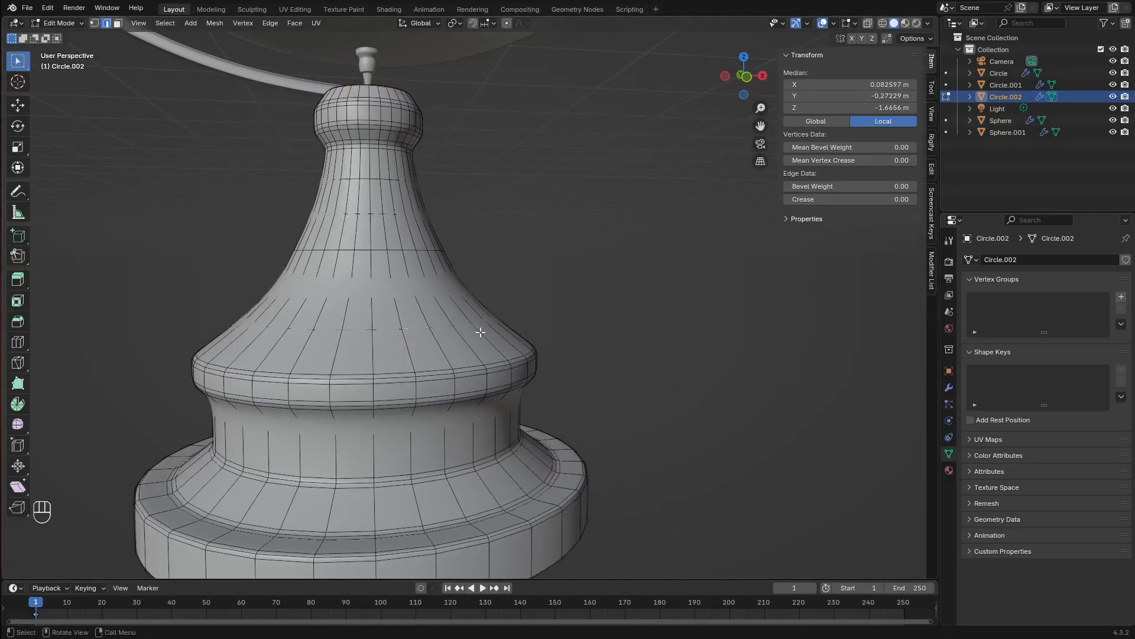
pyautogui.click(949, 388)
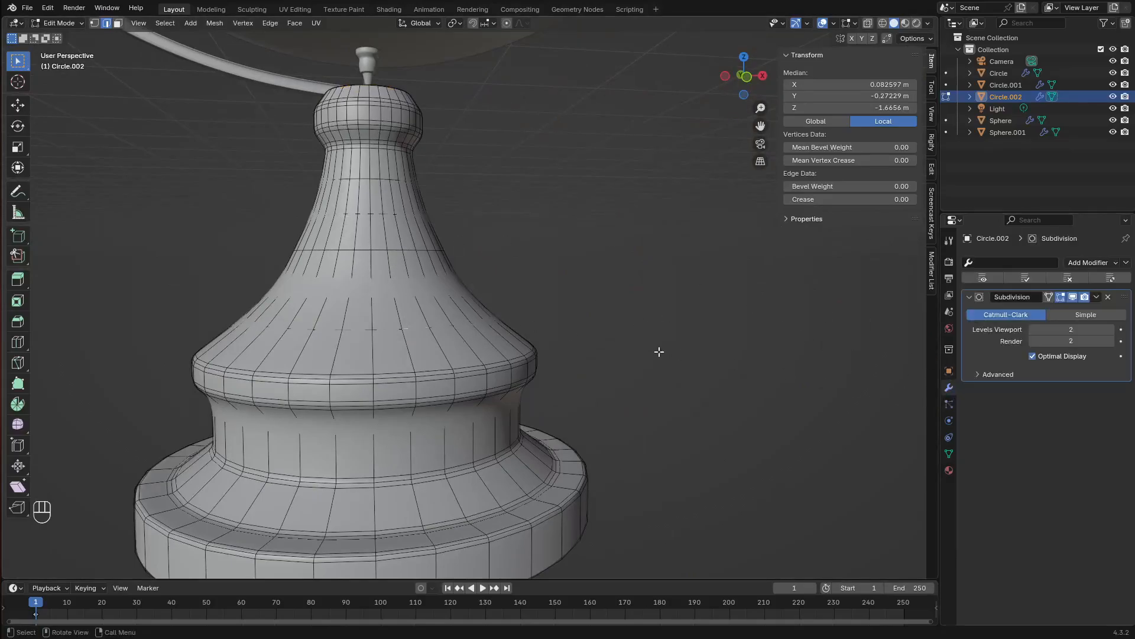
pyautogui.click(1074, 298)
pyautogui.click(585, 244)
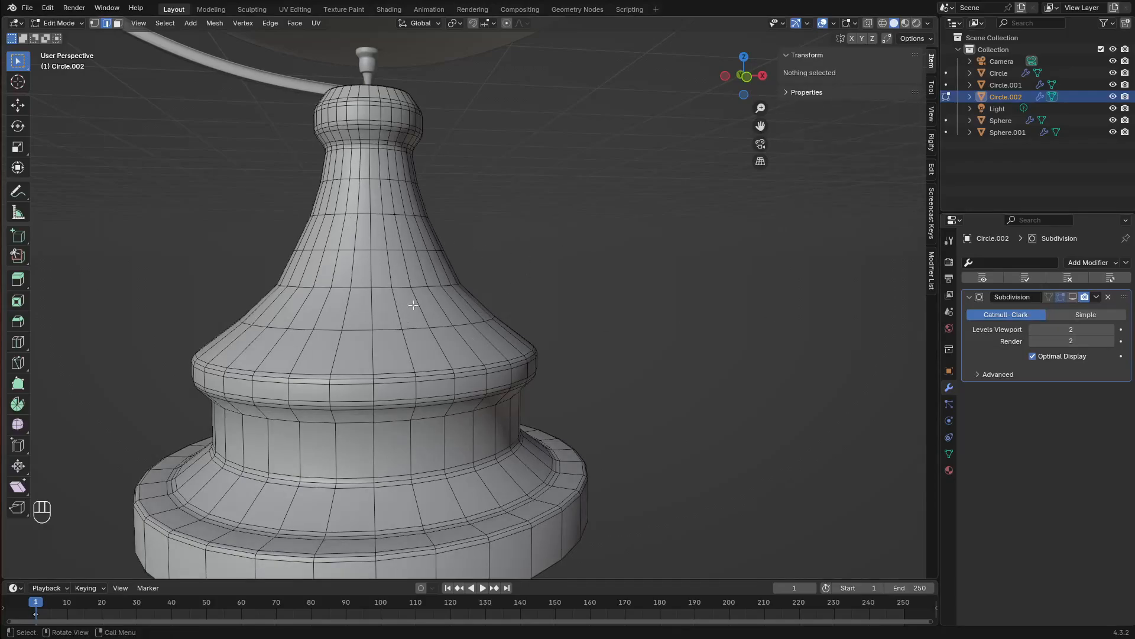
# Rip the edge loop just below the collar and the upper edge loop of the wide band, leaving them in place
pyautogui.moveTo(454, 218); pyautogui.dragTo(436, 229, button='middle')
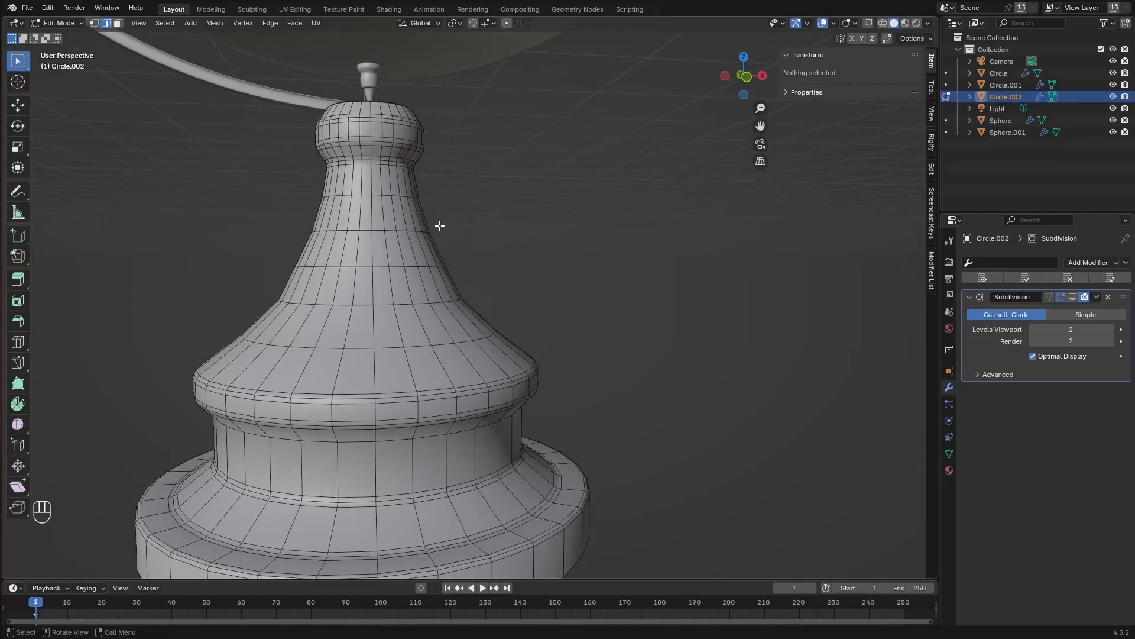
pyautogui.keyDown('alt'); pyautogui.click(377, 165); pyautogui.keyUp('alt')
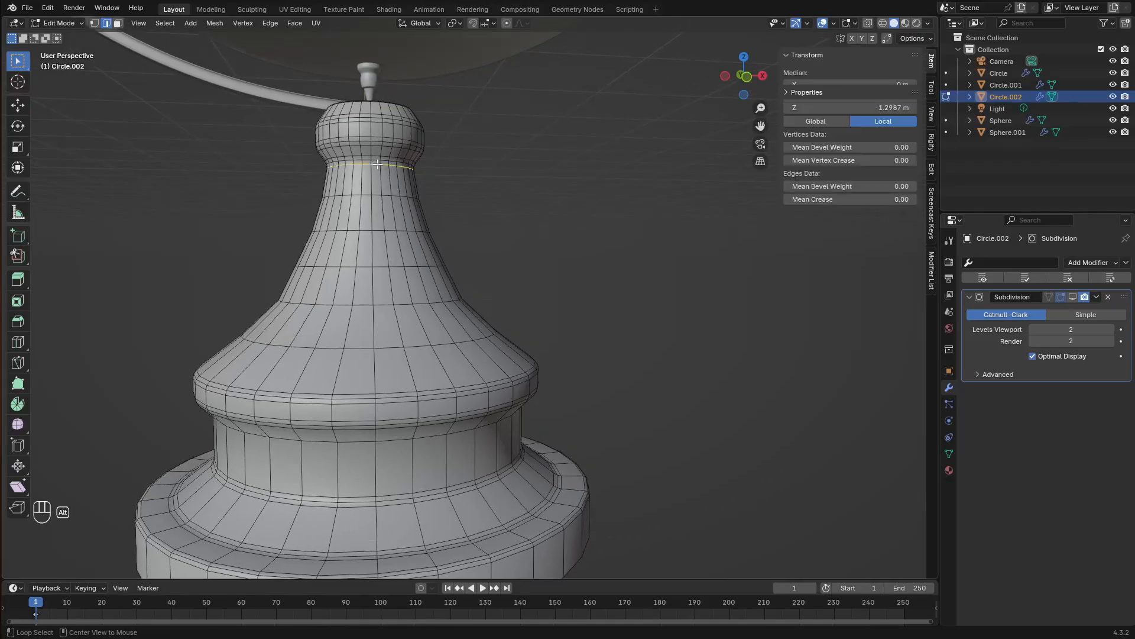
pyautogui.keyDown('alt'); pyautogui.keyDown('shift'); pyautogui.click(397, 388); pyautogui.keyUp('shift'); pyautogui.keyUp('alt')
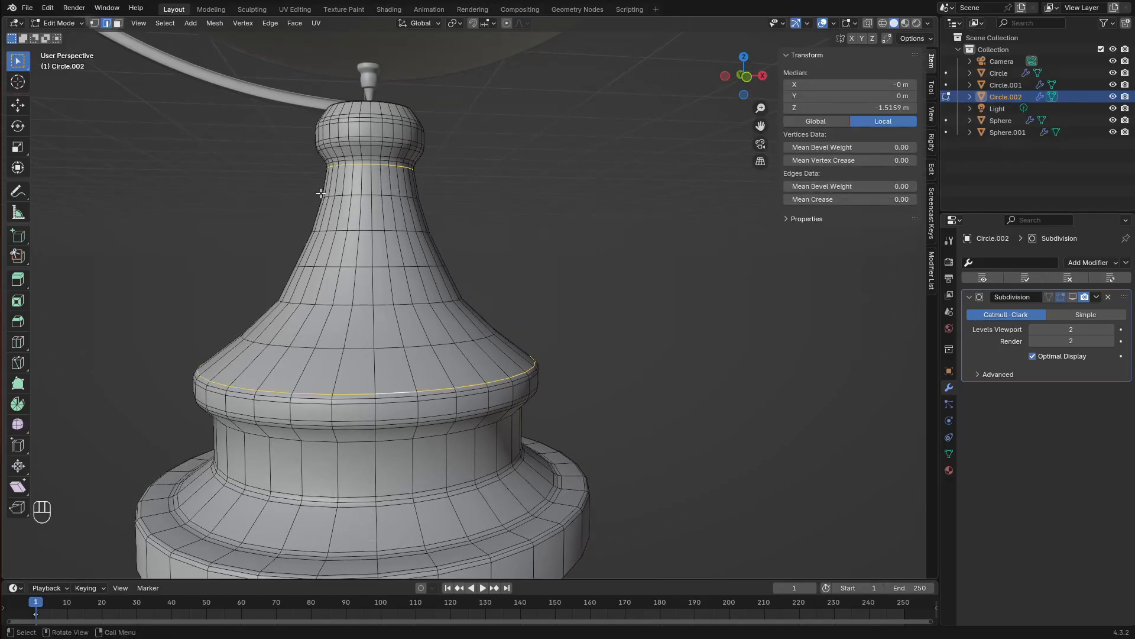
pyautogui.press('v')
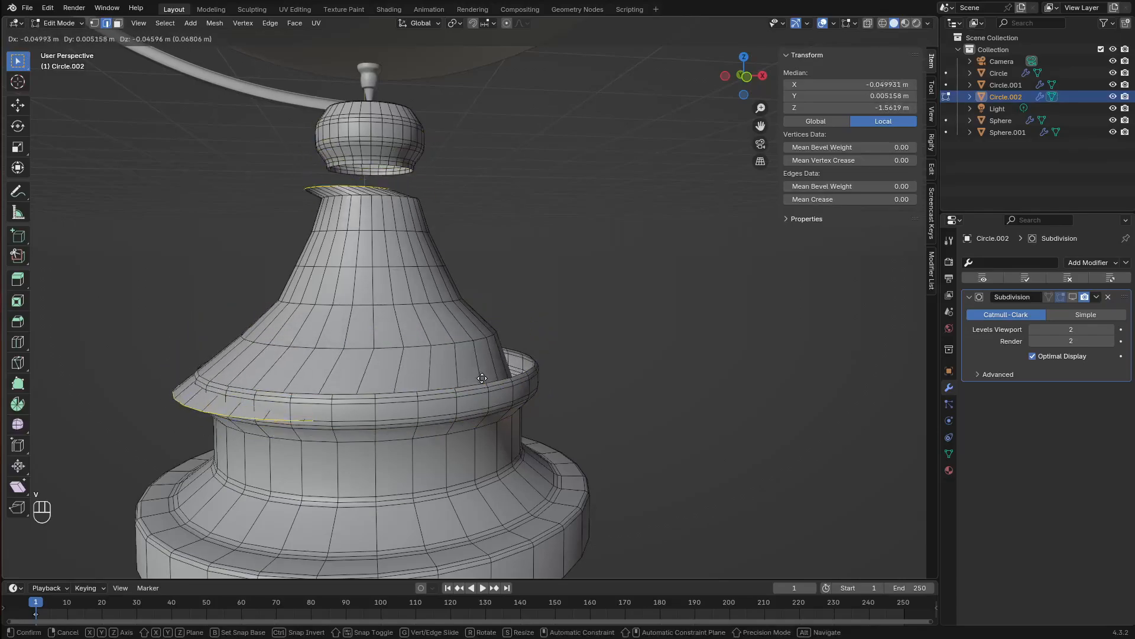
pyautogui.rightClick(480, 342)
# Undo the stray selection changes and select every second vertical edge all around one middle ring of the tapered column
pyautogui.hotkey('ctrl', 'z')
pyautogui.hotkey('ctrl', 'z')
pyautogui.hotkey('ctrl', 'z')
pyautogui.hotkey('ctrl', 'z')
pyautogui.hotkey('ctrl', 'z')
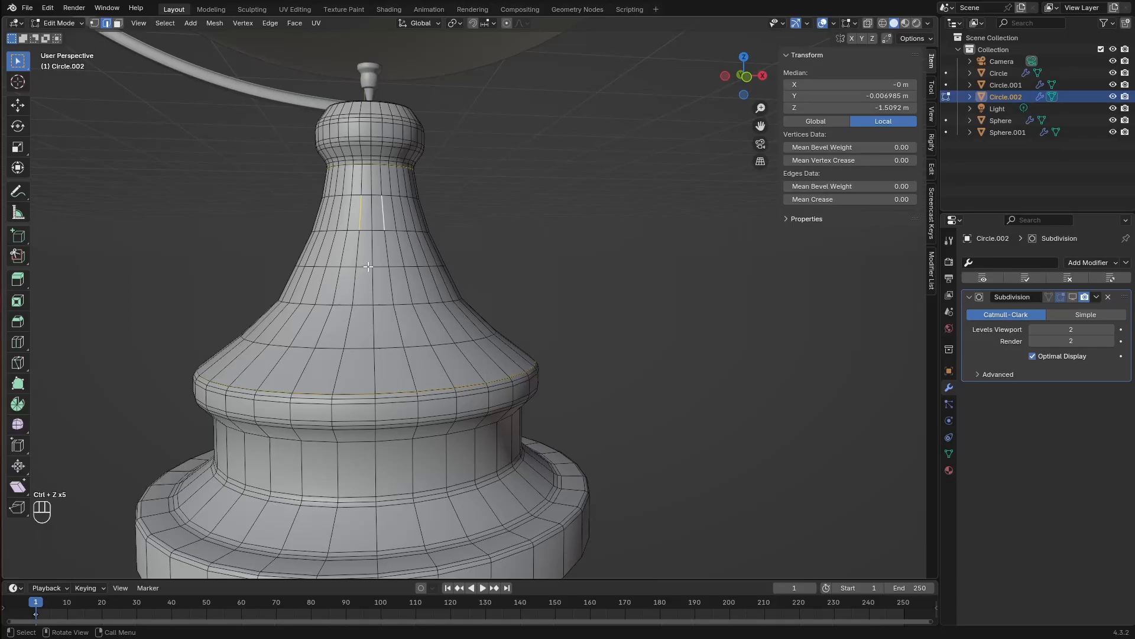
pyautogui.click(356, 243)
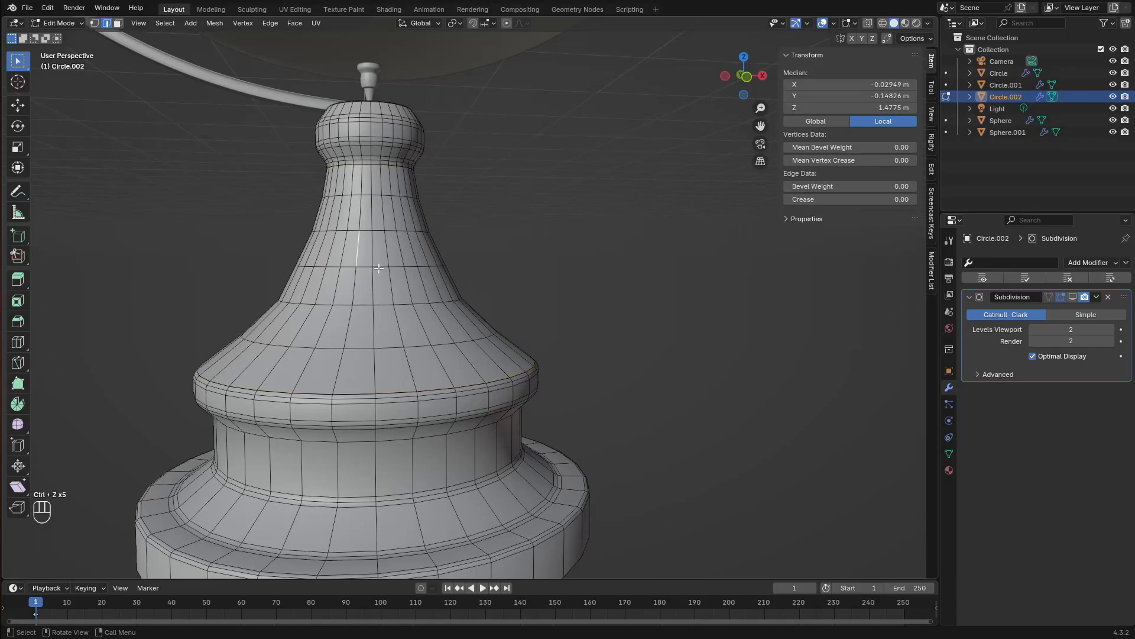
pyautogui.keyDown('shift'); pyautogui.click(388, 250); pyautogui.keyUp('shift')
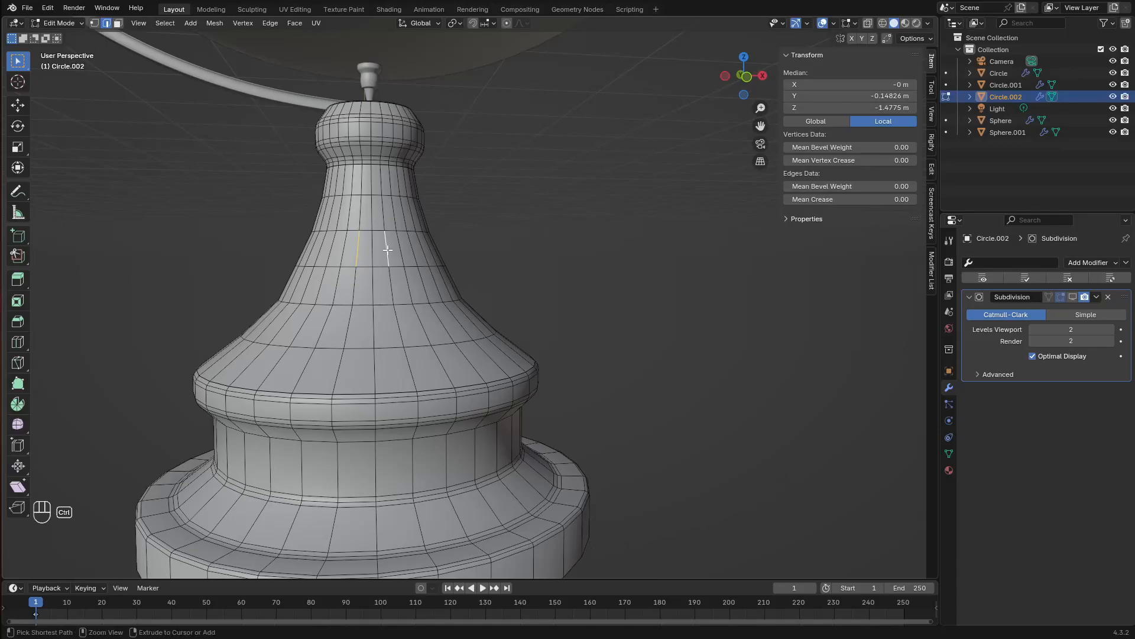
pyautogui.press('ctrl+shift+KP_Add')
pyautogui.press('ctrl+shift+KP_Add')
pyautogui.press('ctrl+shift+KP_Add')
pyautogui.press('ctrl+shift+KP_Add')
pyautogui.press('ctrl+shift+KP_Add')
pyautogui.press('ctrl+shift+KP_Add')
pyautogui.press('ctrl+shift+KP_Add')
pyautogui.press('ctrl+shift+KP_Add')
pyautogui.press('ctrl+shift+KP_Add')
pyautogui.press('ctrl+shift+KP_Add')
pyautogui.press('ctrl+shift+KP_Add')
pyautogui.press('ctrl+shift+KP_Add')
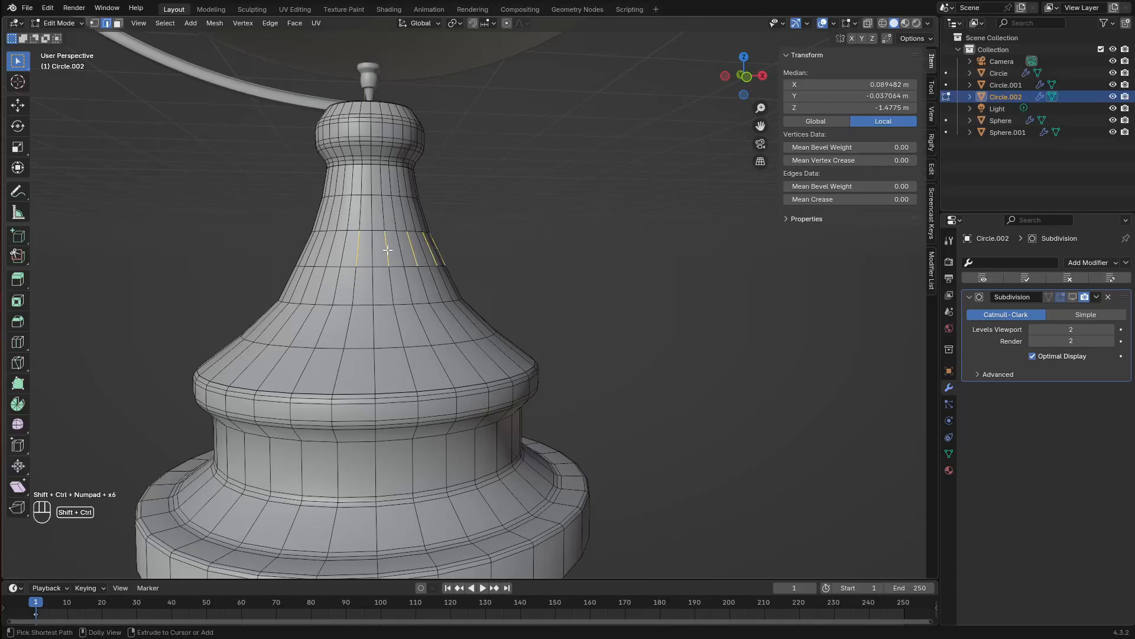
pyautogui.press('ctrl+shift+KP_Add')
pyautogui.press('ctrl+shift+KP_Add')
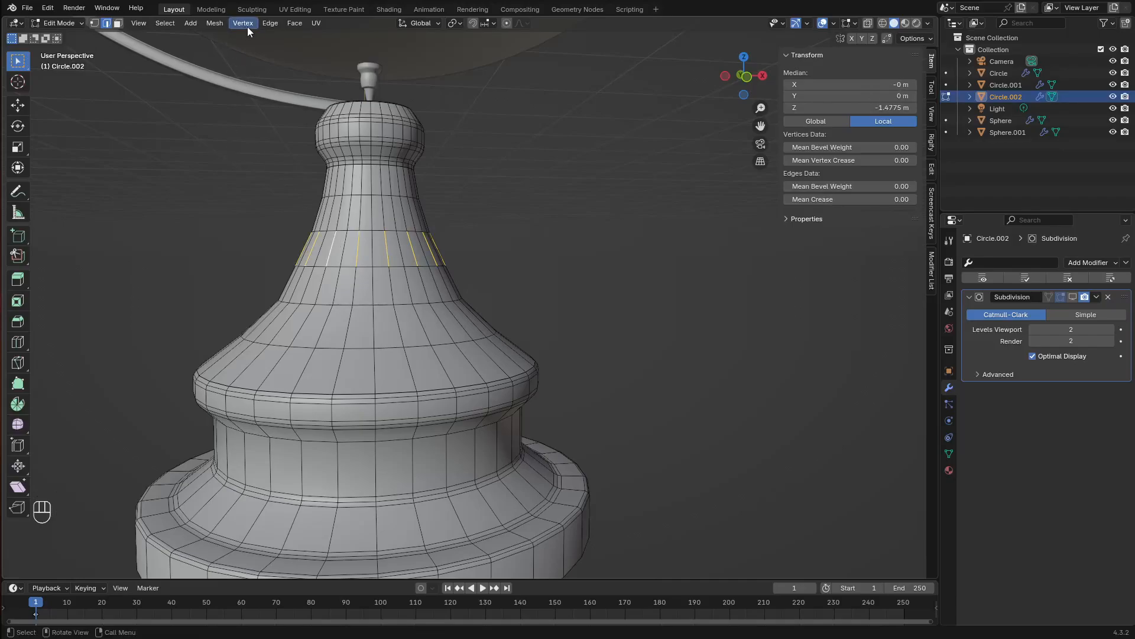
# Extend the selected vertical edges to full edge loops running from the collar down to the wide band
pyautogui.click(159, 23)
pyautogui.moveTo(225, 207)
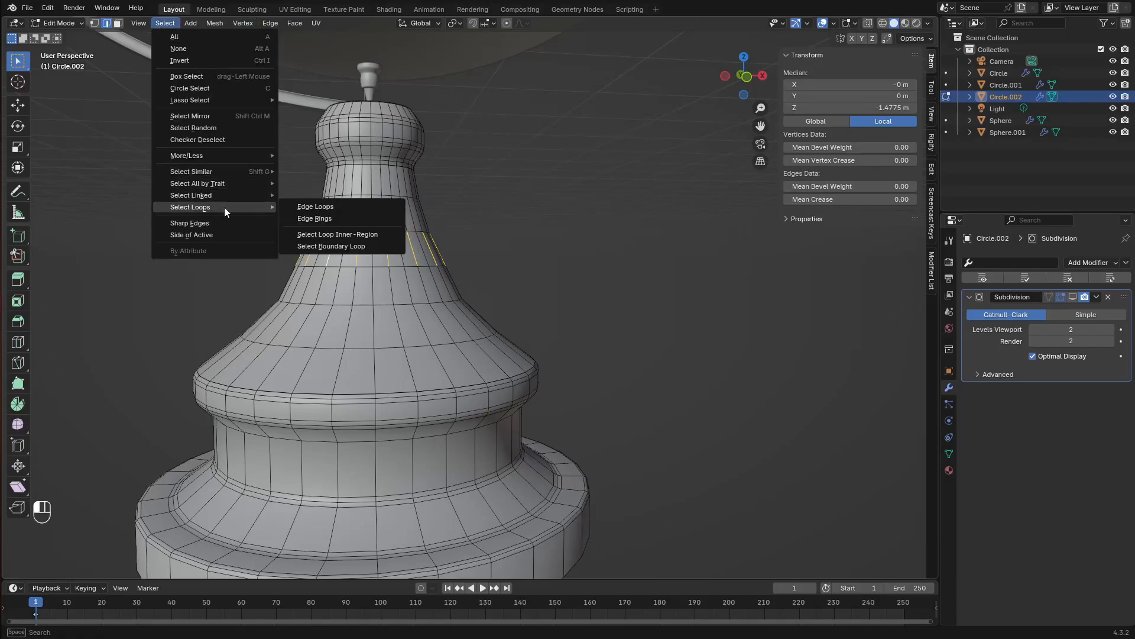
pyautogui.click(338, 207)
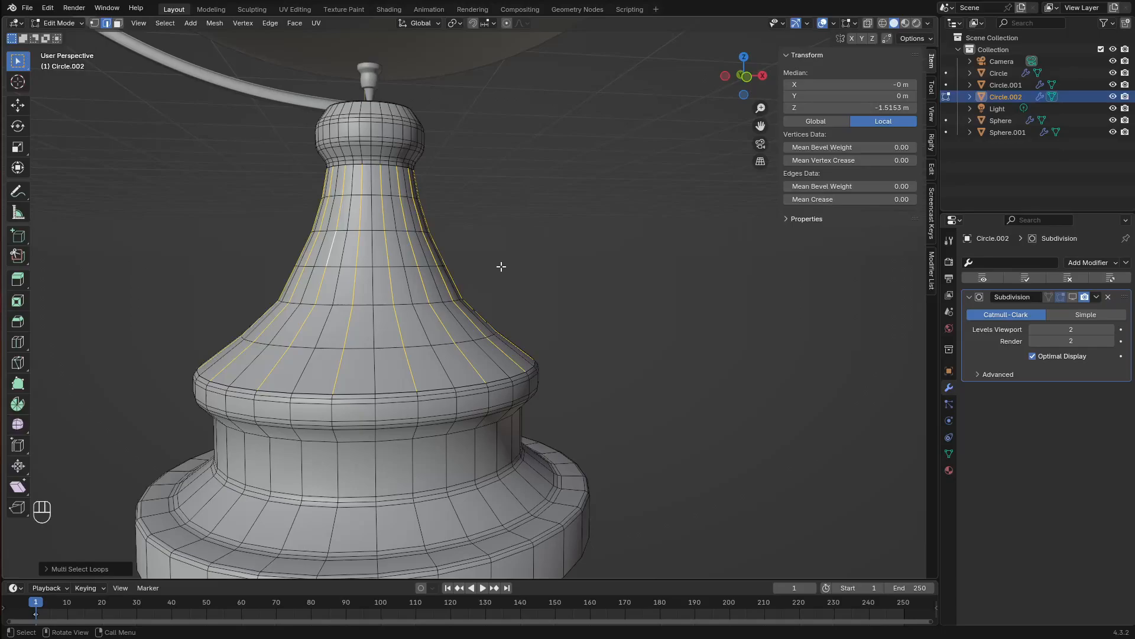
# Duplicate the selected vertical edges in place, separate the copy into its own object and return to Object Mode
pyautogui.hotkey('shift', 'd')
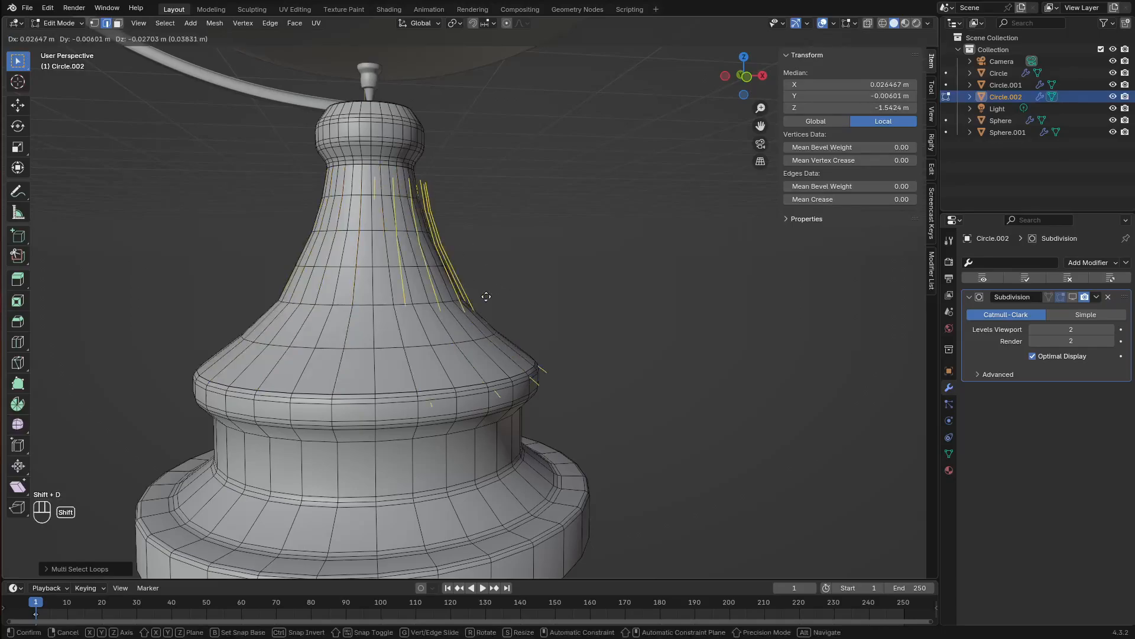
pyautogui.rightClick(455, 310)
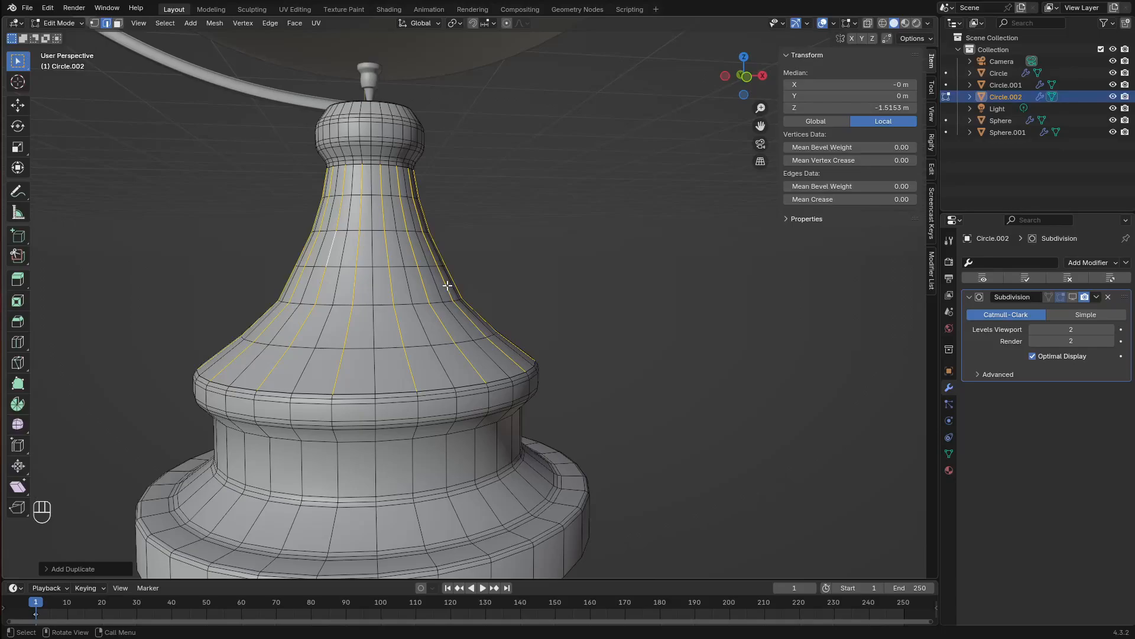
pyautogui.press('p')
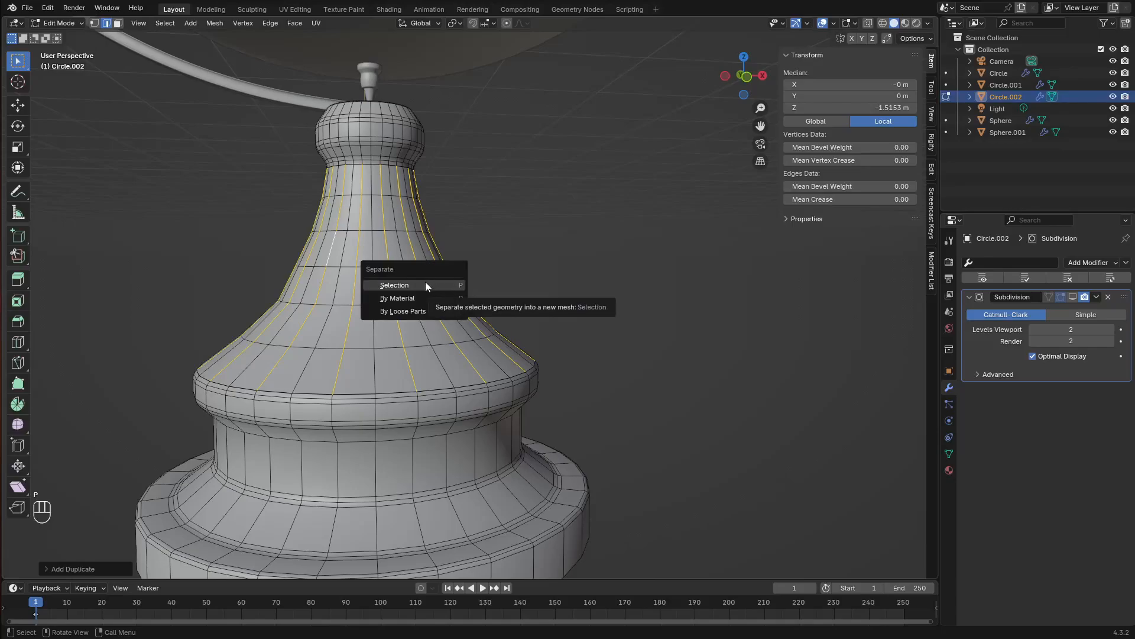
pyautogui.click(426, 286)
pyautogui.press('Tab')
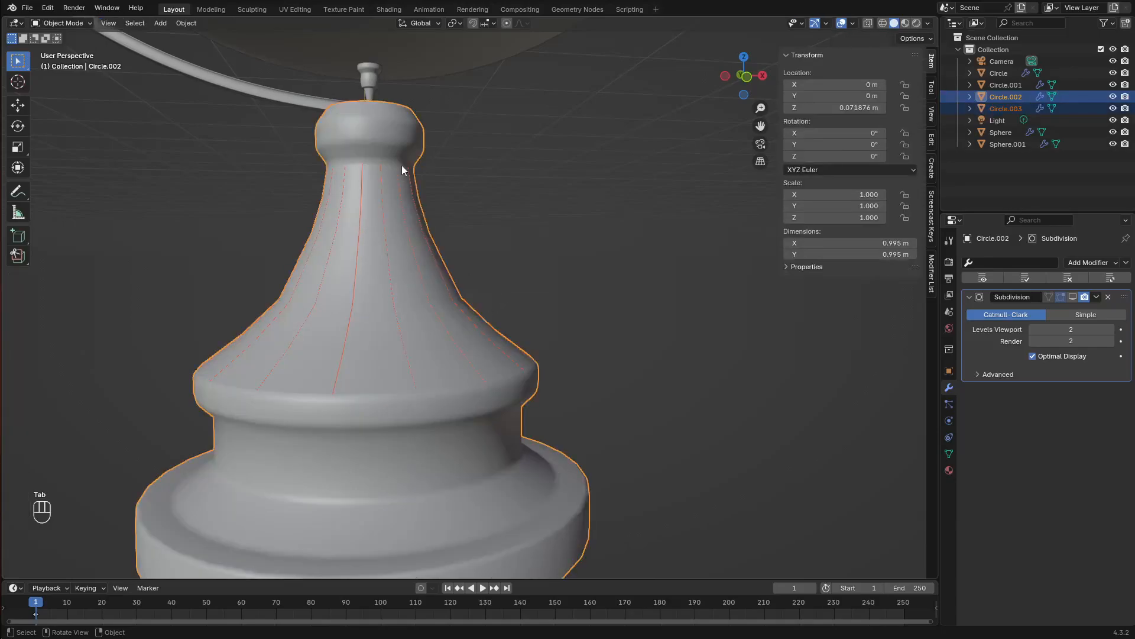
# Merge all vertices of the base mesh by distance to close the ripped loops, then leave Edit Mode
pyautogui.click(387, 142)
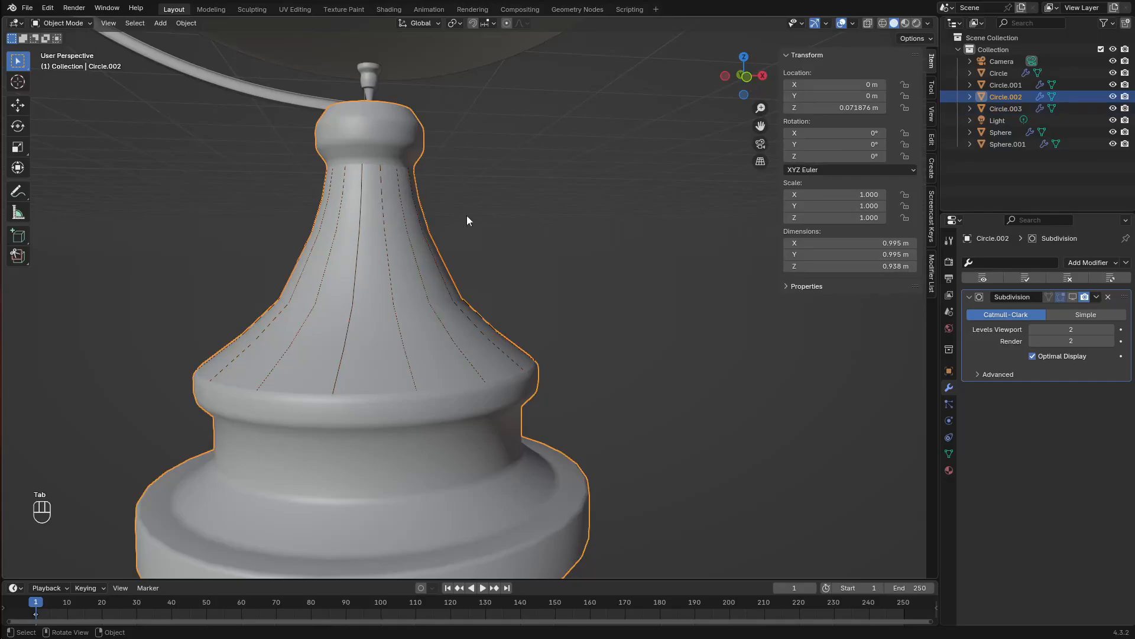
pyautogui.press('Tab')
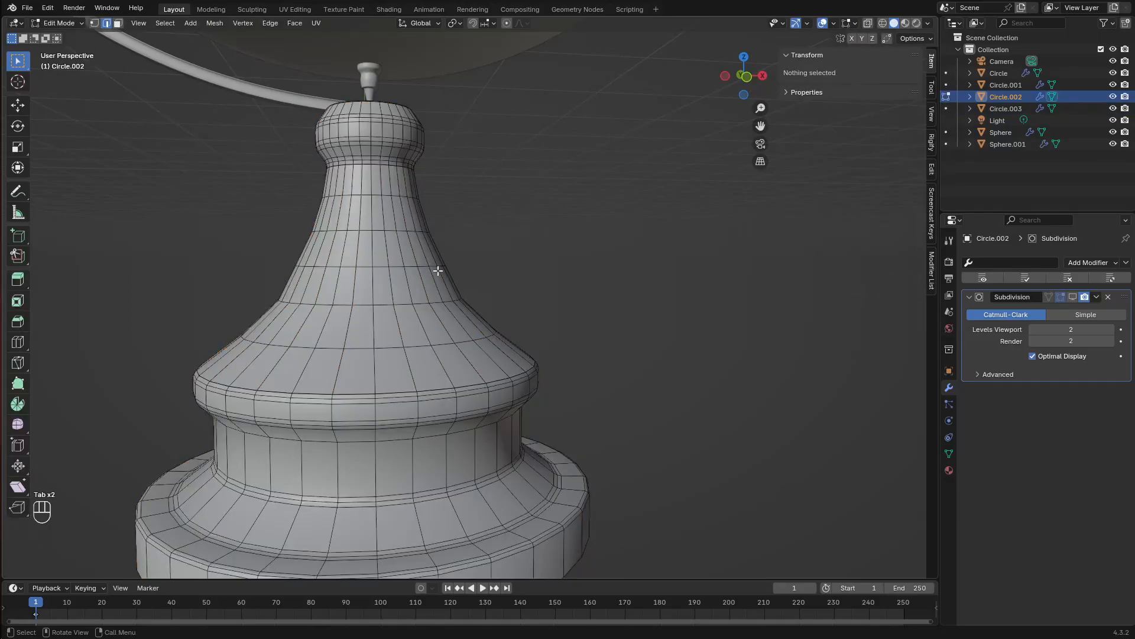
pyautogui.press('a')
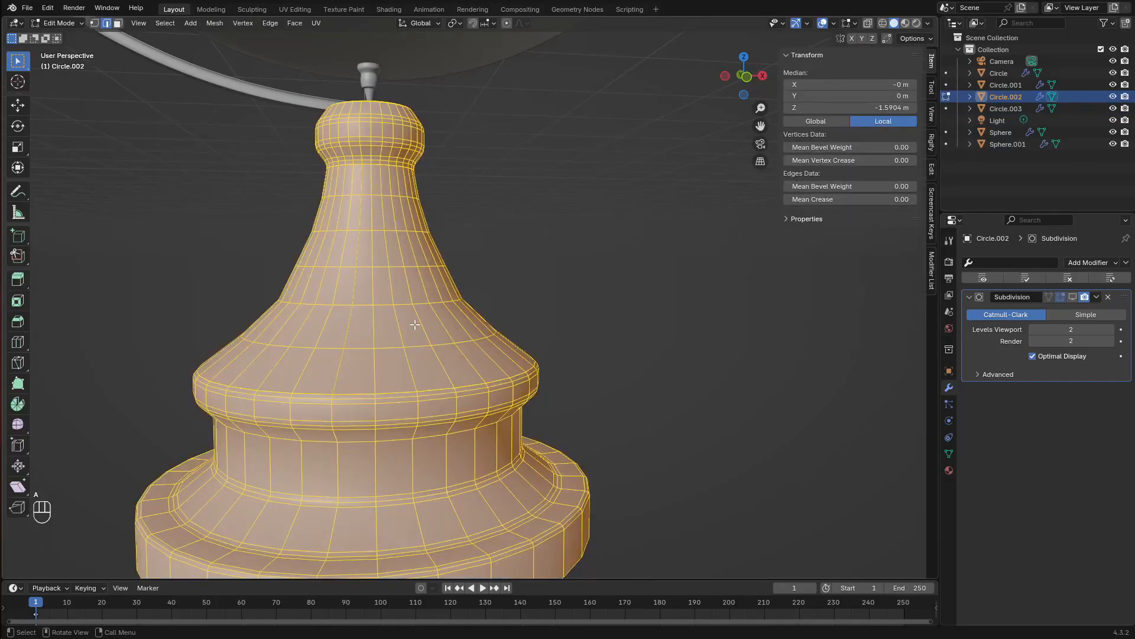
pyautogui.press('m')
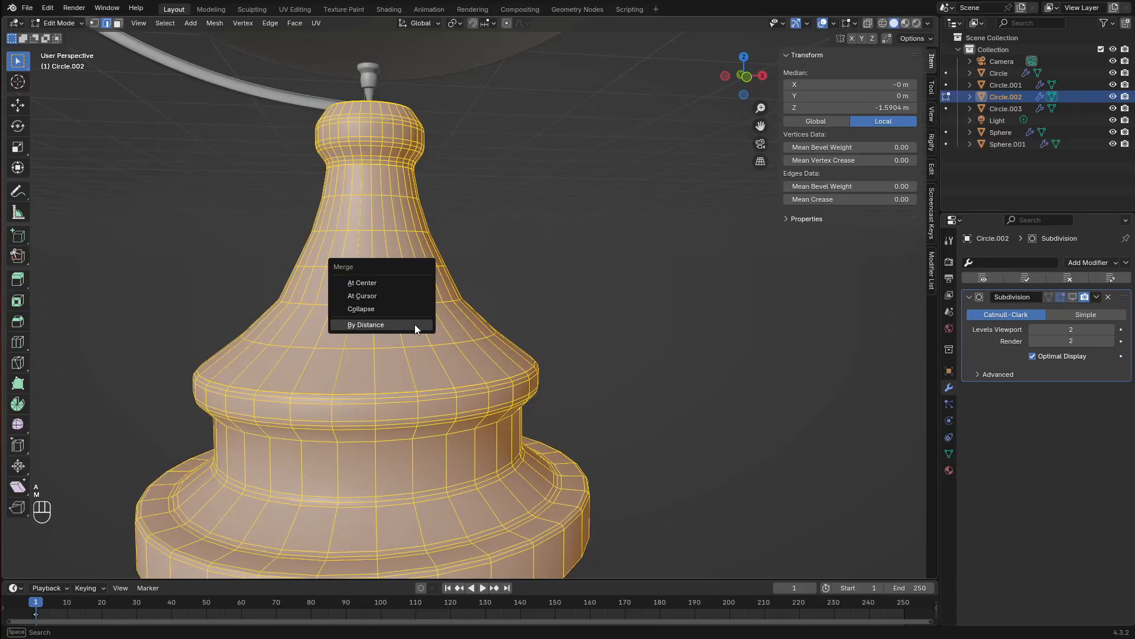
pyautogui.click(382, 326)
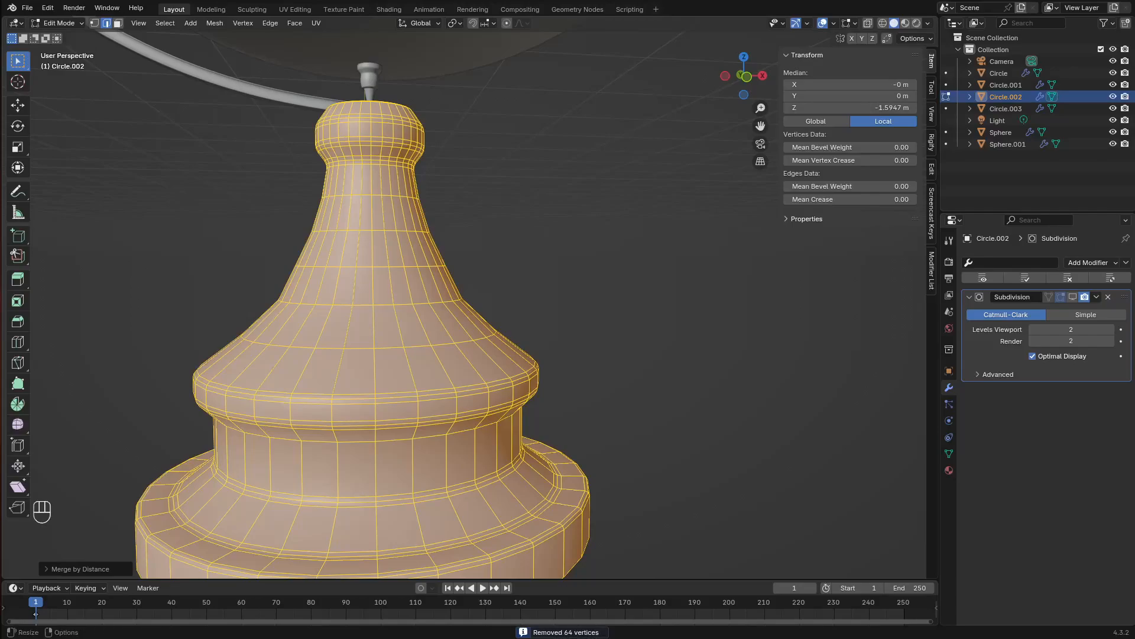
pyautogui.press('Tab')
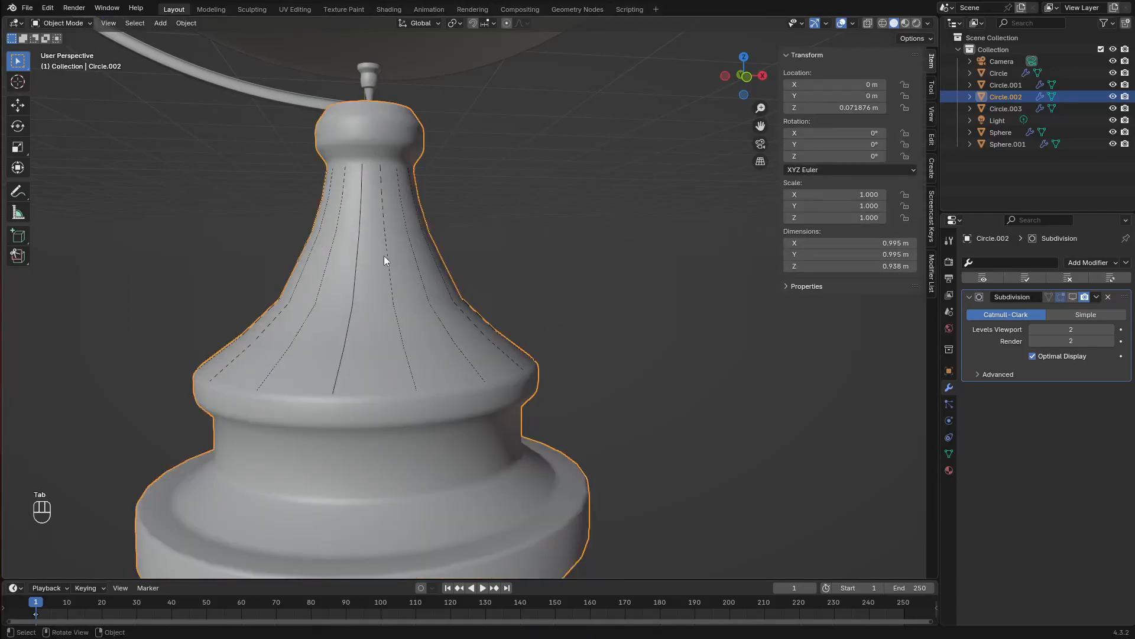
# Convert the separated vertical edges object to a curve
pyautogui.click(1009, 110)
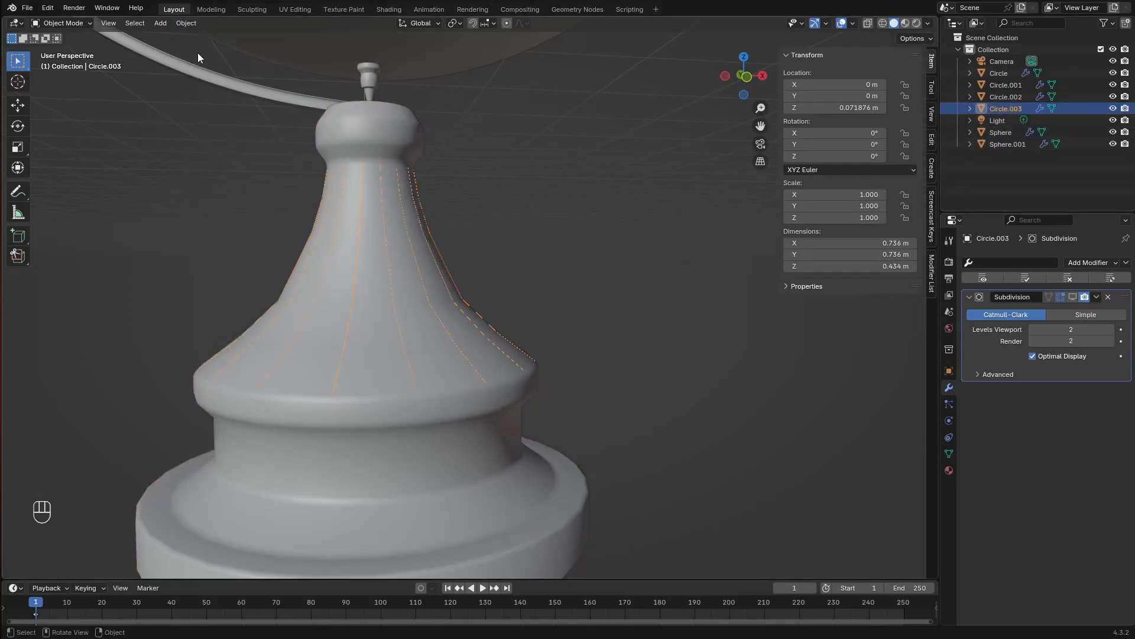
pyautogui.click(184, 23)
pyautogui.moveTo(238, 379)
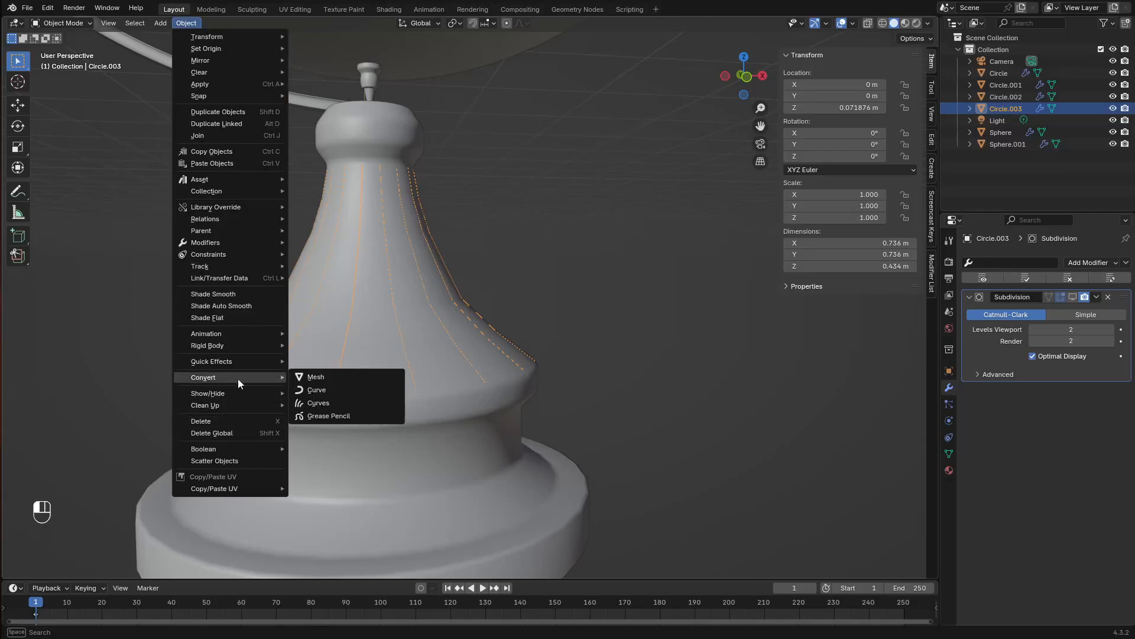
pyautogui.click(328, 385)
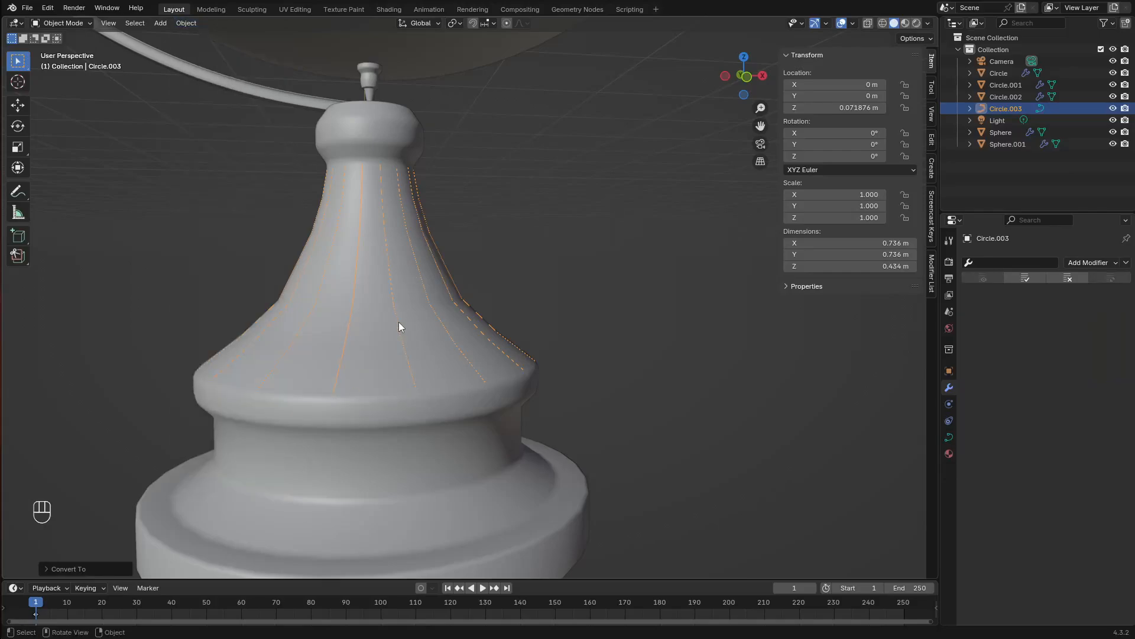
pyautogui.hotkey('ctrl', 'z')
pyautogui.hotkey('ctrl', 'shift', 'z')
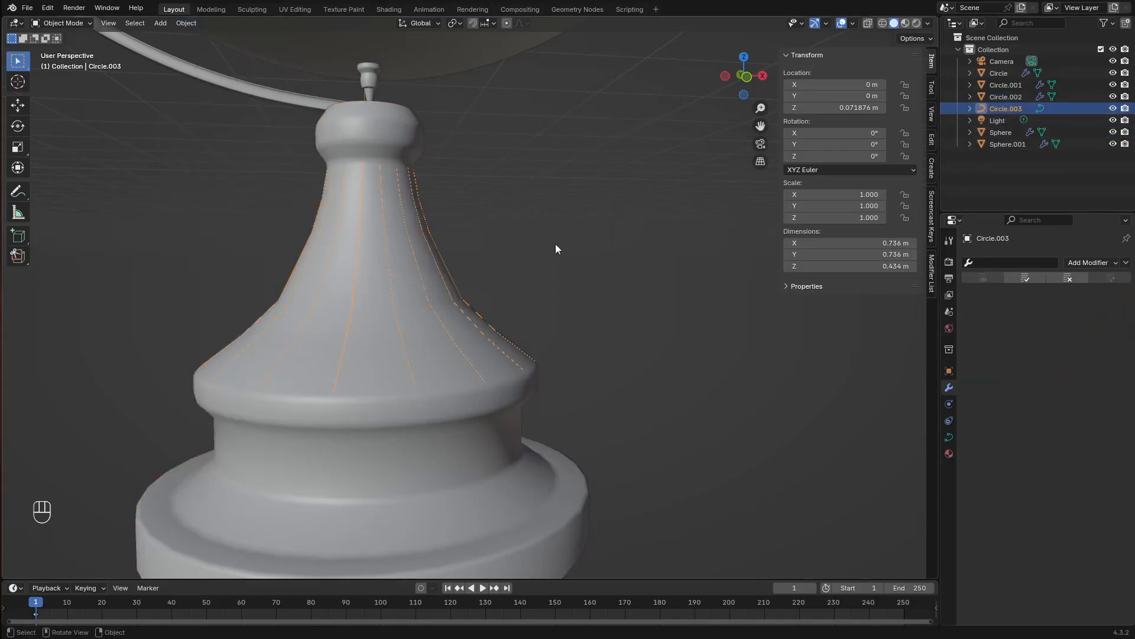
# Give the vertical curves a round bevel with a depth of 0.01 m and check the ribs around the column
pyautogui.click(950, 437)
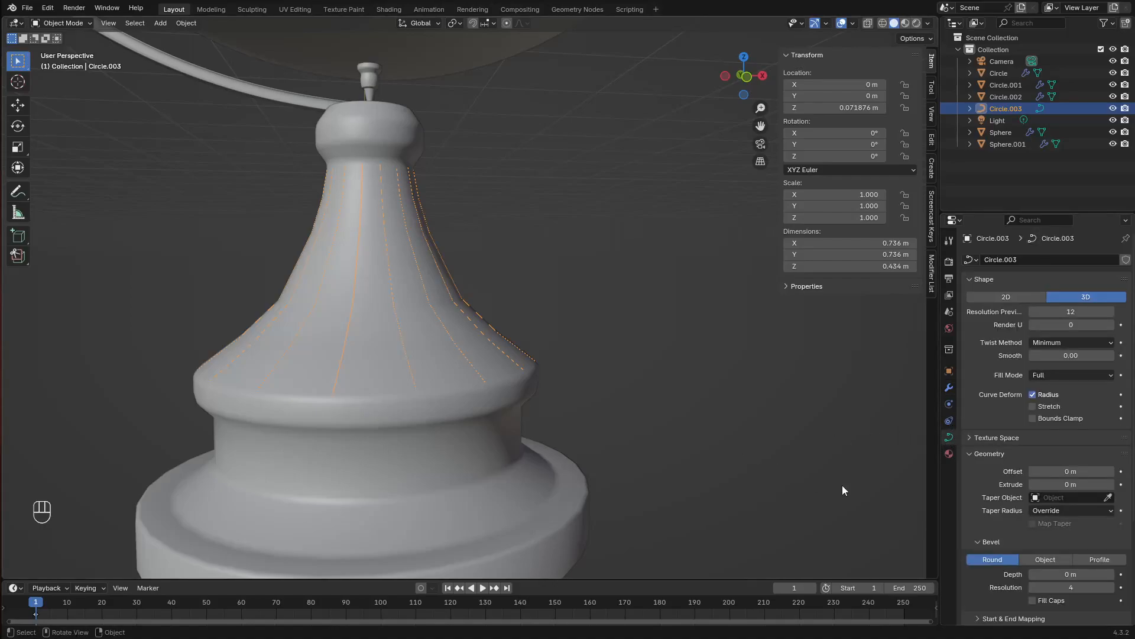
pyautogui.click(1110, 574)
pyautogui.scroll(-3, 547, 349)
pyautogui.scroll(5, 470, 345)
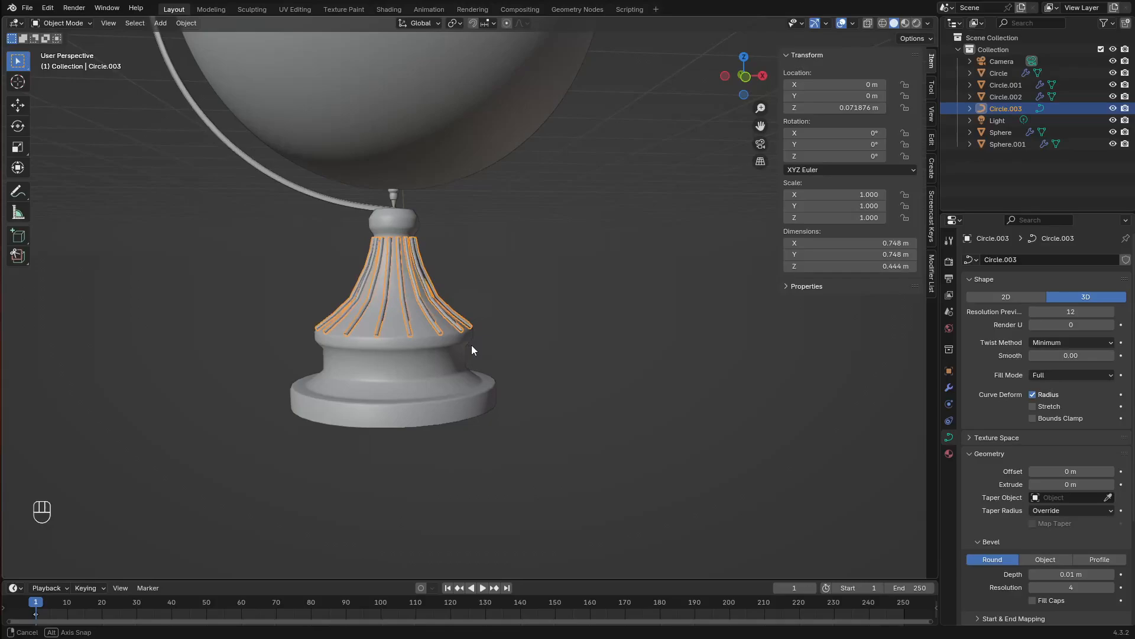
pyautogui.moveTo(388, 372); pyautogui.dragTo(406, 366, button='middle')
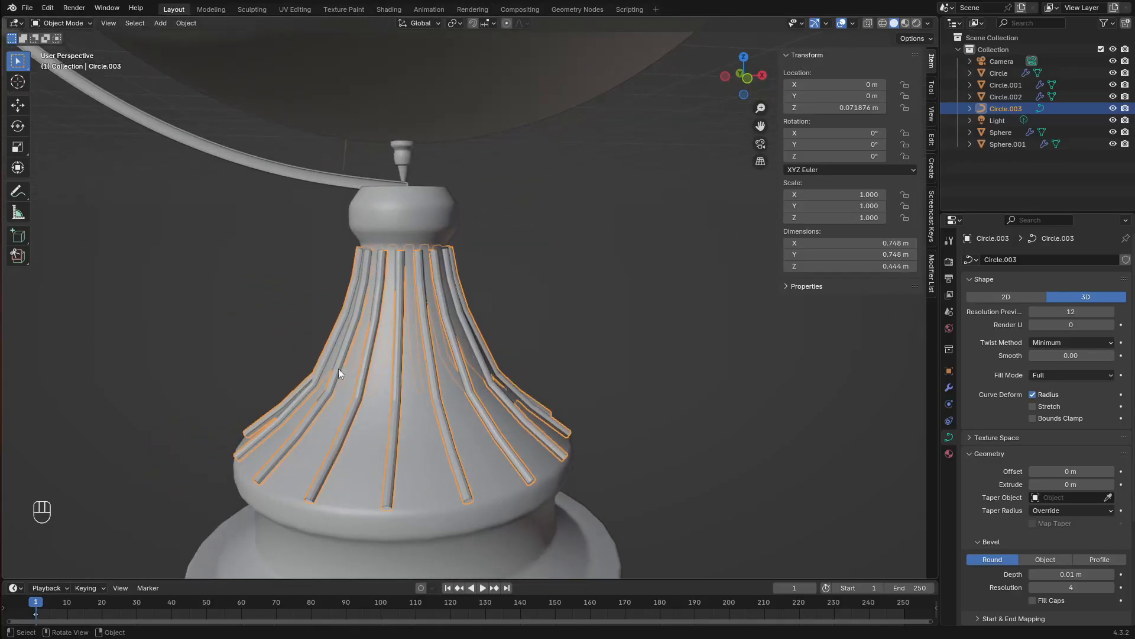
pyautogui.moveTo(407, 239); pyautogui.dragTo(466, 264, button='middle')
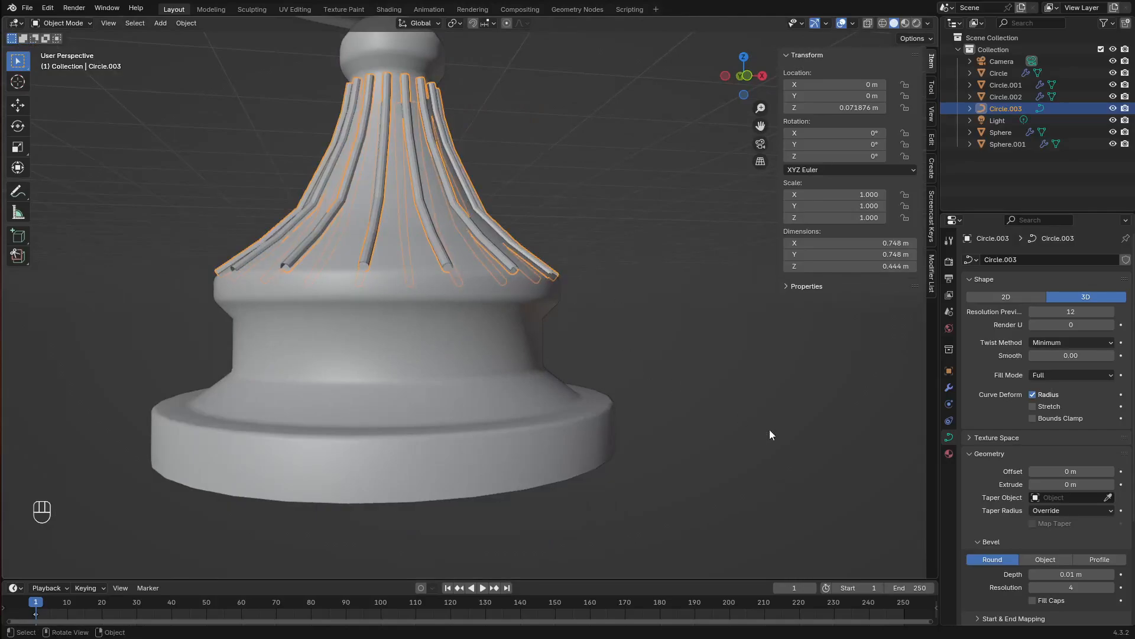
pyautogui.moveTo(432, 290); pyautogui.dragTo(436, 304, button='middle')
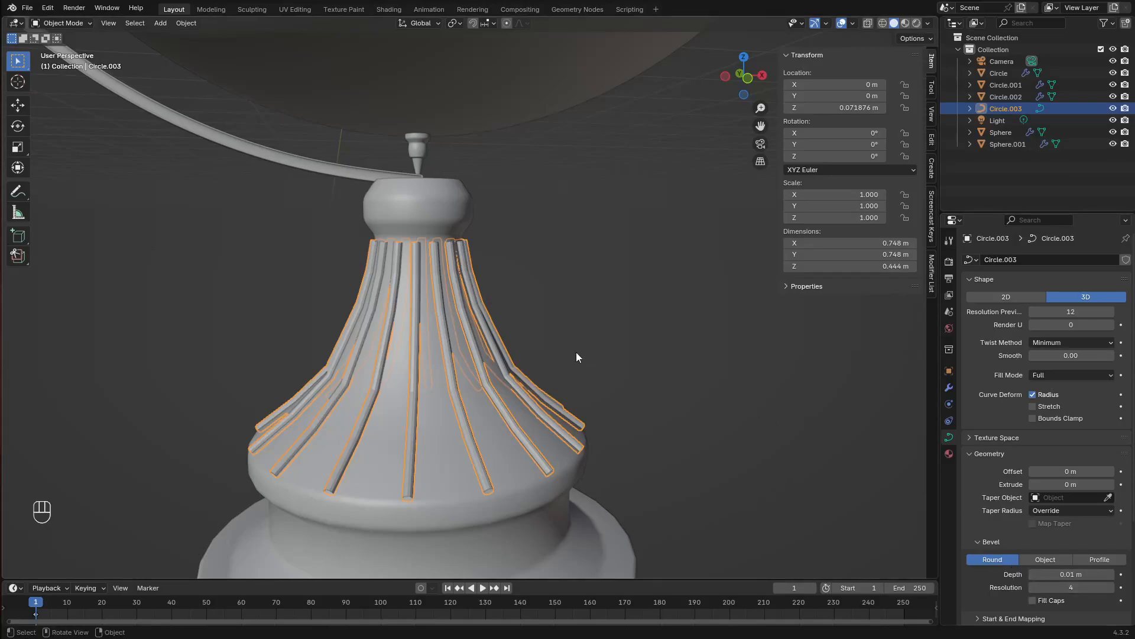
# Enter Edit Mode on the rib curves and switch the viewport to wireframe shading
pyautogui.press('Tab')
pyautogui.press('Tab')
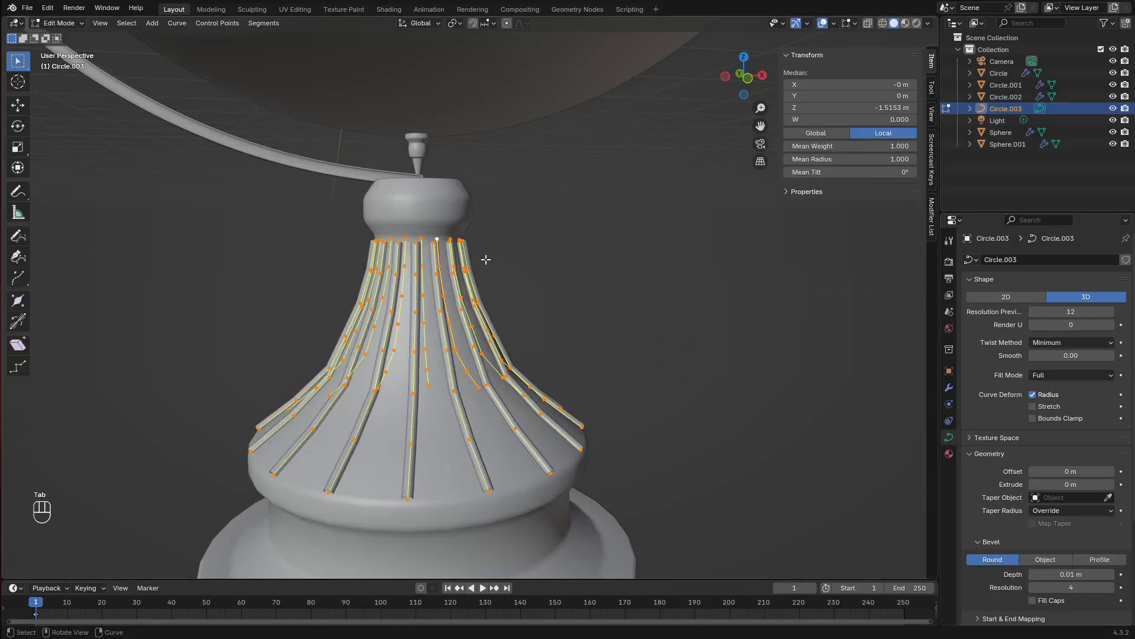
pyautogui.press('Tab')
pyautogui.click(882, 25)
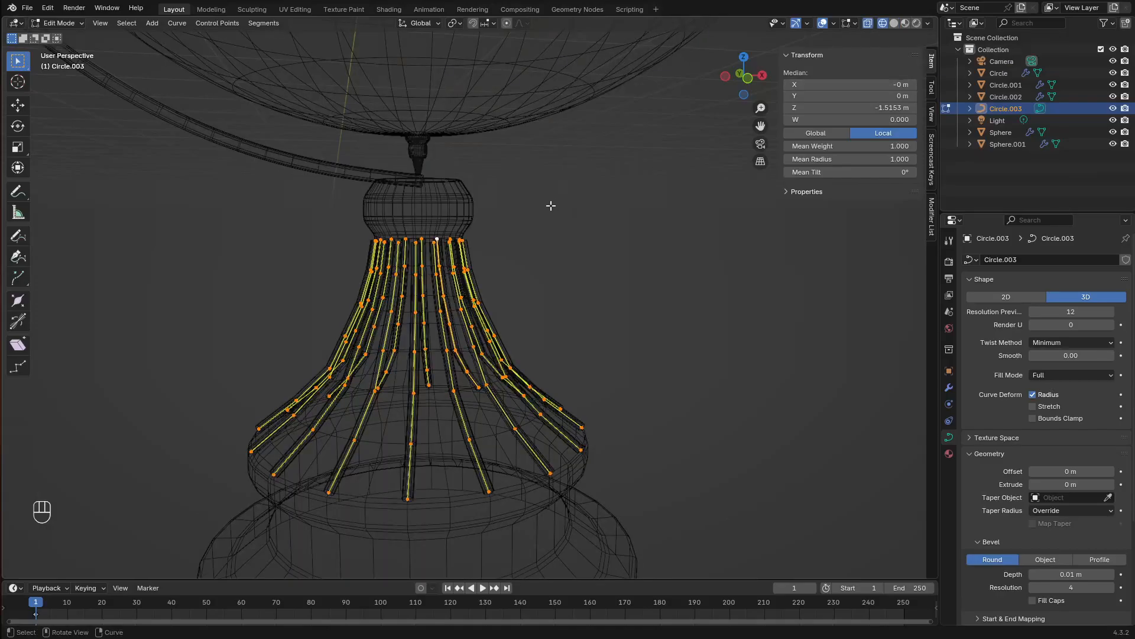
# Select only the uppermost control points of all ribs just below the collar and shrink their radius to about 0.556
pyautogui.moveTo(583, 171); pyautogui.dragTo(271, 284)
pyautogui.scroll(3, 482, 233)
pyautogui.keyDown('shift'); pyautogui.moveTo(481, 233); pyautogui.dragTo(600, 469, button='middle'); pyautogui.keyUp('shift')
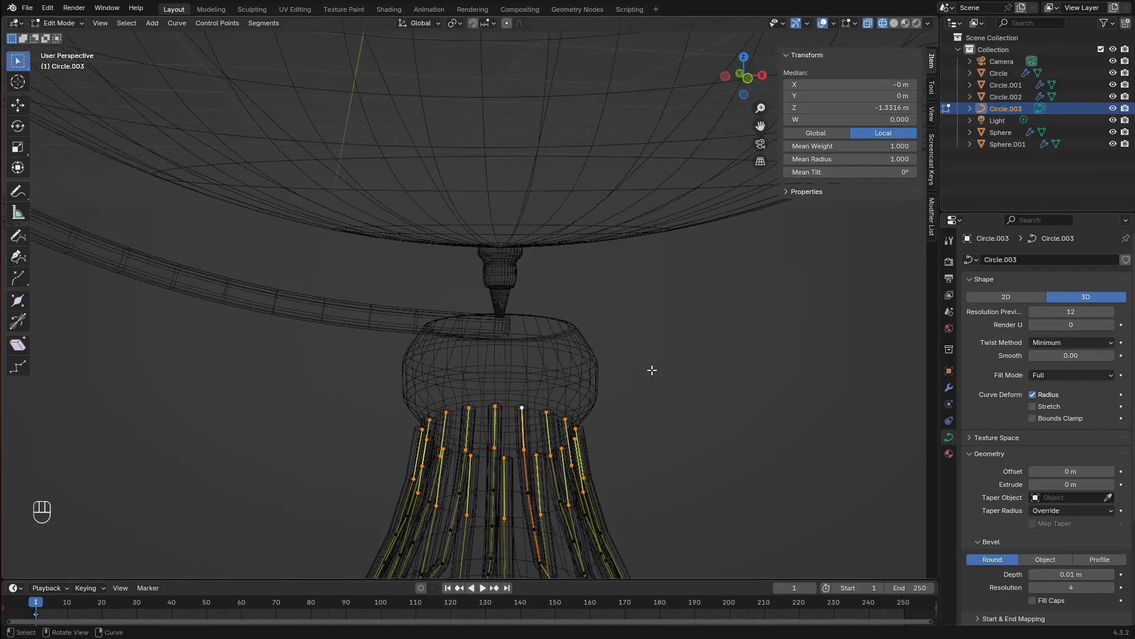
pyautogui.moveTo(681, 371); pyautogui.dragTo(396, 466)
pyautogui.moveTo(568, 440); pyautogui.dragTo(558, 435, button='middle')
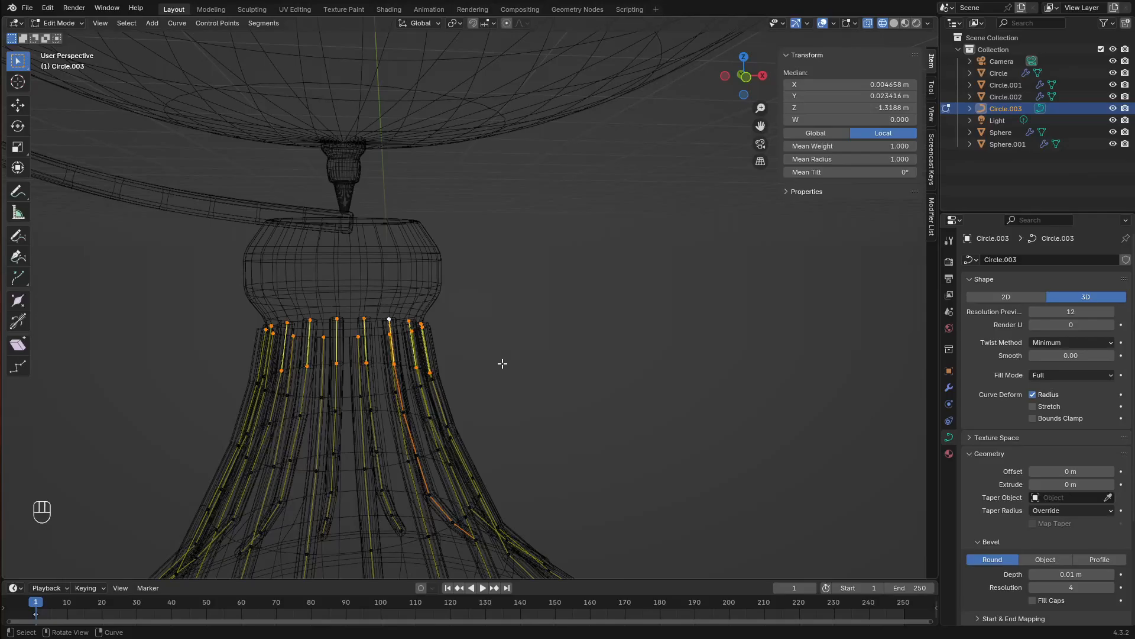
pyautogui.moveTo(497, 305)
pyautogui.mouseDown(button='middle')
pyautogui.moveTo(507, 312)
pyautogui.moveTo(503, 299)
pyautogui.mouseUp(button='middle')
pyautogui.moveTo(571, 254); pyautogui.dragTo(346, 314)
pyautogui.hotkey('alt', 's')
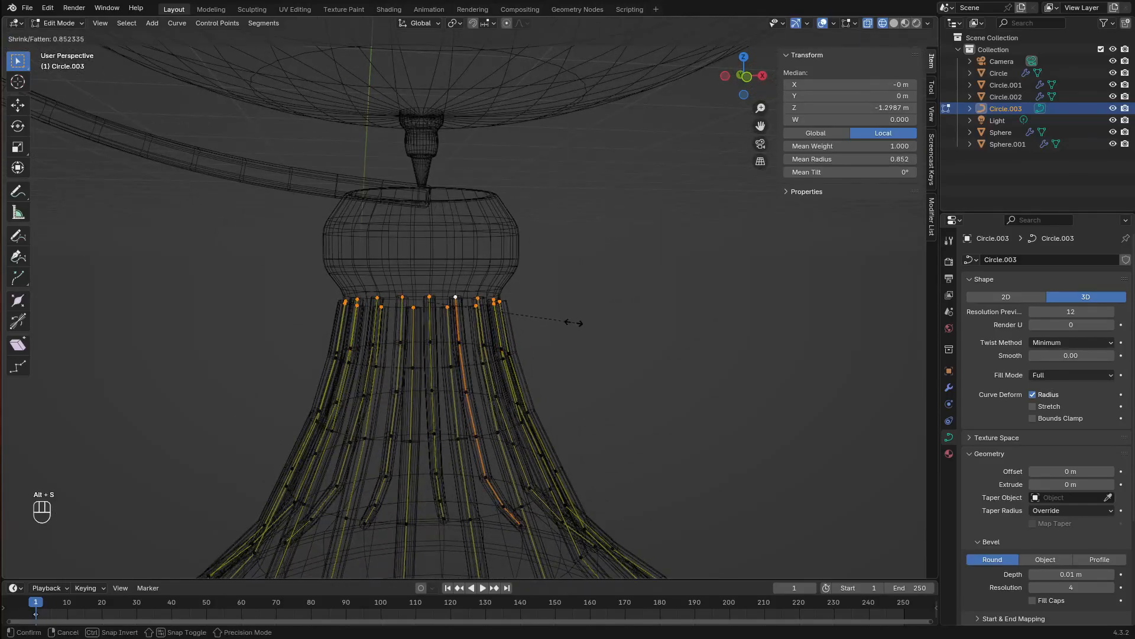
pyautogui.click(523, 306)
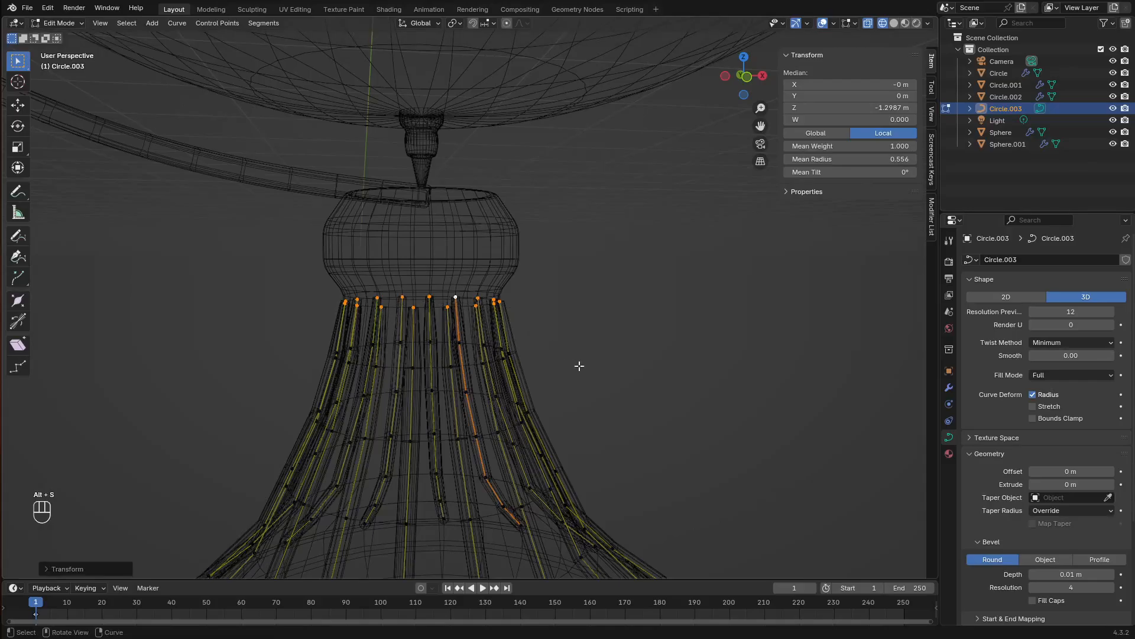
# Select the lowest control points of all ribs above the wide band and shrink their radius to about 0.538
pyautogui.keyDown('shift'); pyautogui.moveTo(609, 361); pyautogui.dragTo(604, 277, button='middle'); pyautogui.keyUp('shift')
pyautogui.scroll(-1, 615, 280)
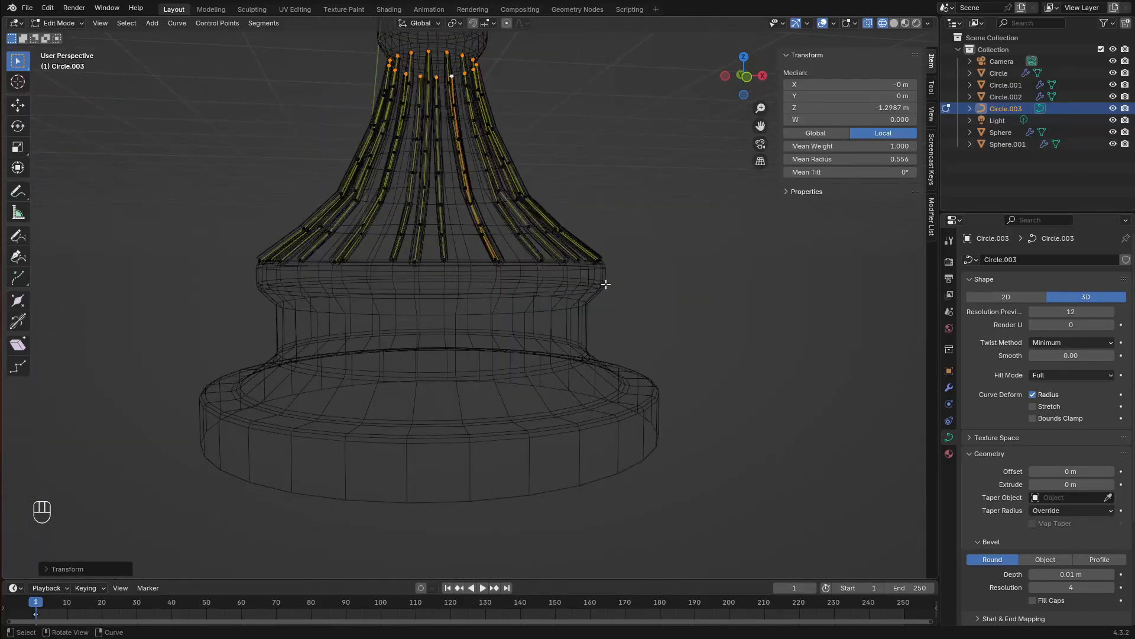
pyautogui.moveTo(655, 240); pyautogui.dragTo(252, 283)
pyautogui.hotkey('alt', 's')
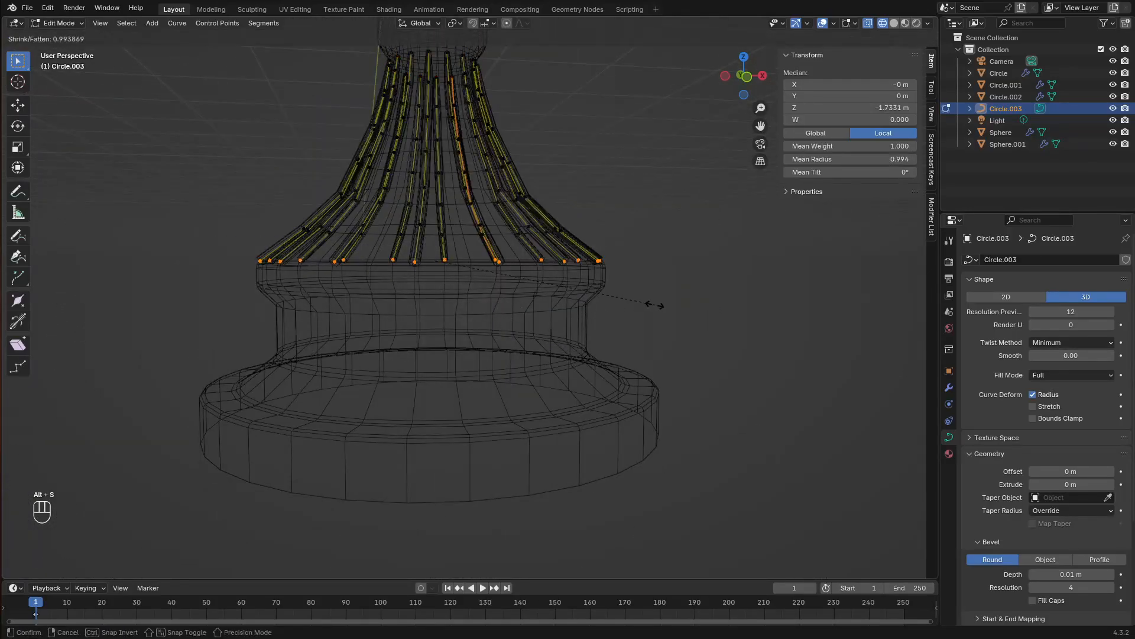
pyautogui.click(555, 277)
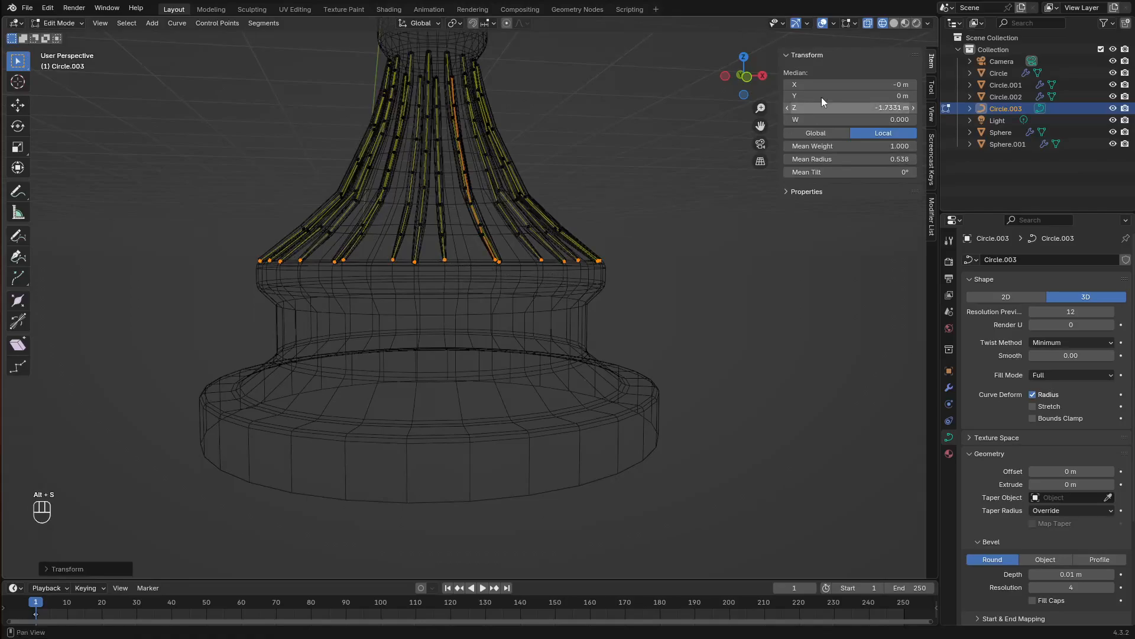
# Return to solid shading, leave Edit Mode and deselect the rib curves to inspect their tapered ends
pyautogui.click(893, 23)
pyautogui.moveTo(568, 252); pyautogui.dragTo(573, 266, button='middle')
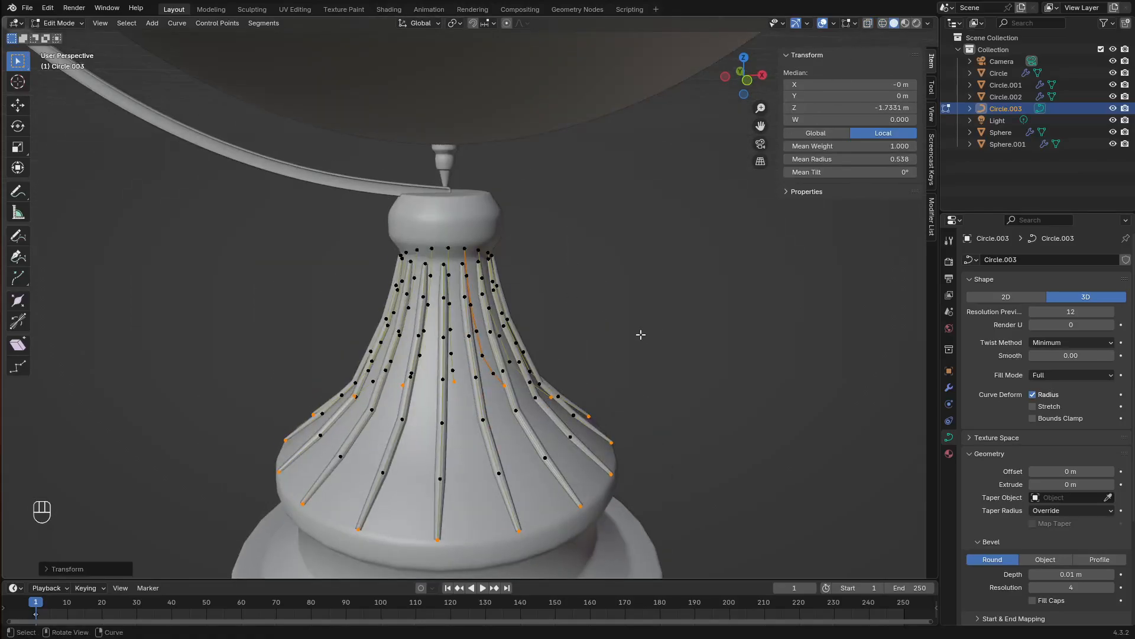
pyautogui.press('Tab')
pyautogui.moveTo(576, 450); pyautogui.dragTo(628, 339, button='middle')
pyautogui.scroll(1, 609, 314)
pyautogui.keyDown('shift'); pyautogui.moveTo(608, 303); pyautogui.dragTo(549, 319, button='middle'); pyautogui.keyUp('shift')
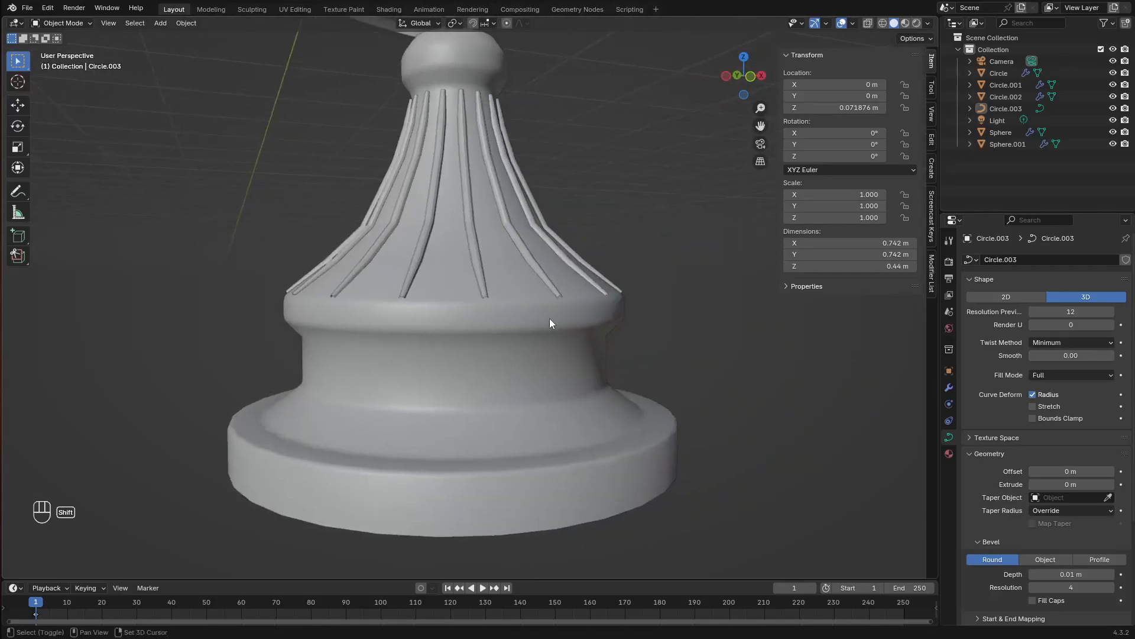
# Close the open ends of the ribs by enabling Fill Caps in their bevel settings
pyautogui.scroll(1, 532, 307)
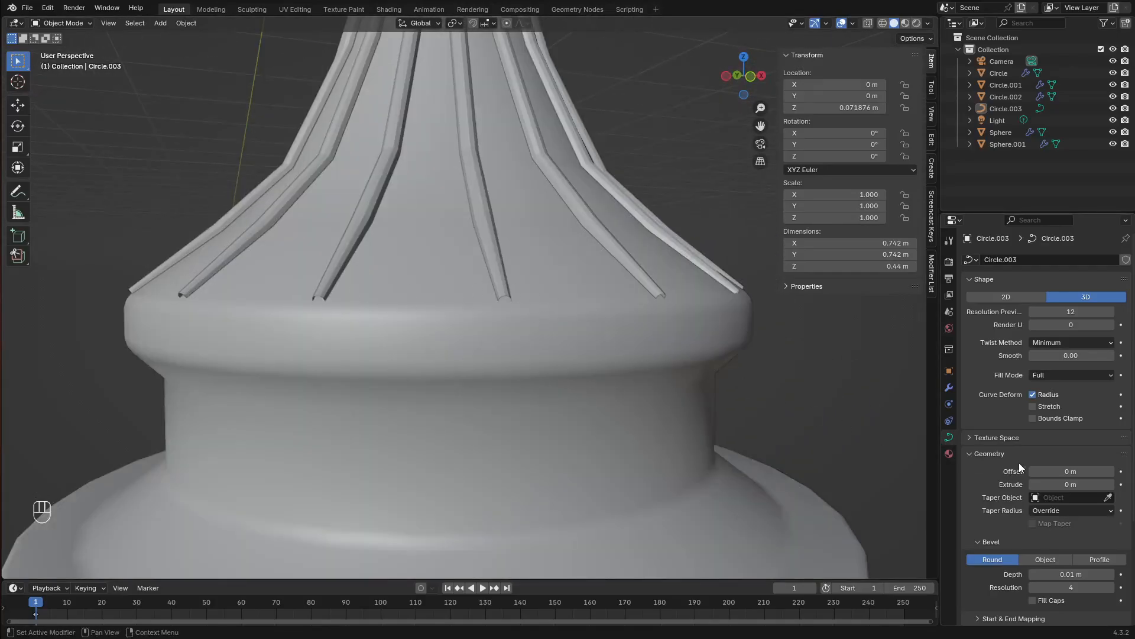
pyautogui.scroll(-4, 1047, 497)
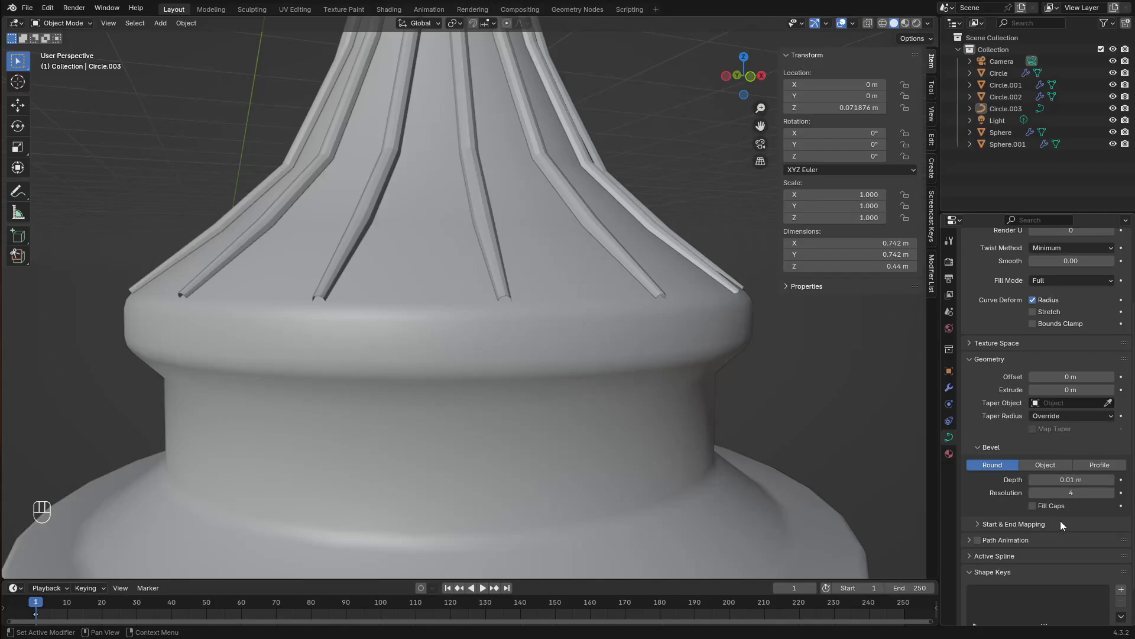
pyautogui.click(1033, 506)
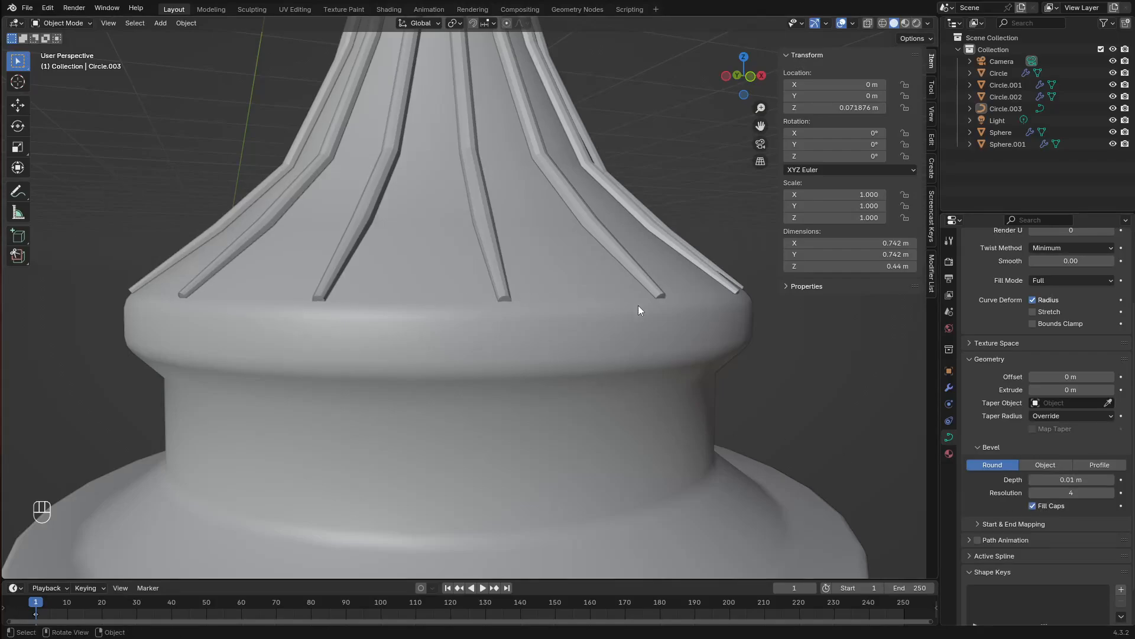
# Thin the column ribs by setting their curve bevel depth to 0.005 m
pyautogui.scroll(-5, 533, 336)
pyautogui.moveTo(601, 291); pyautogui.dragTo(509, 330, button='middle')
pyautogui.scroll(6, 486, 394)
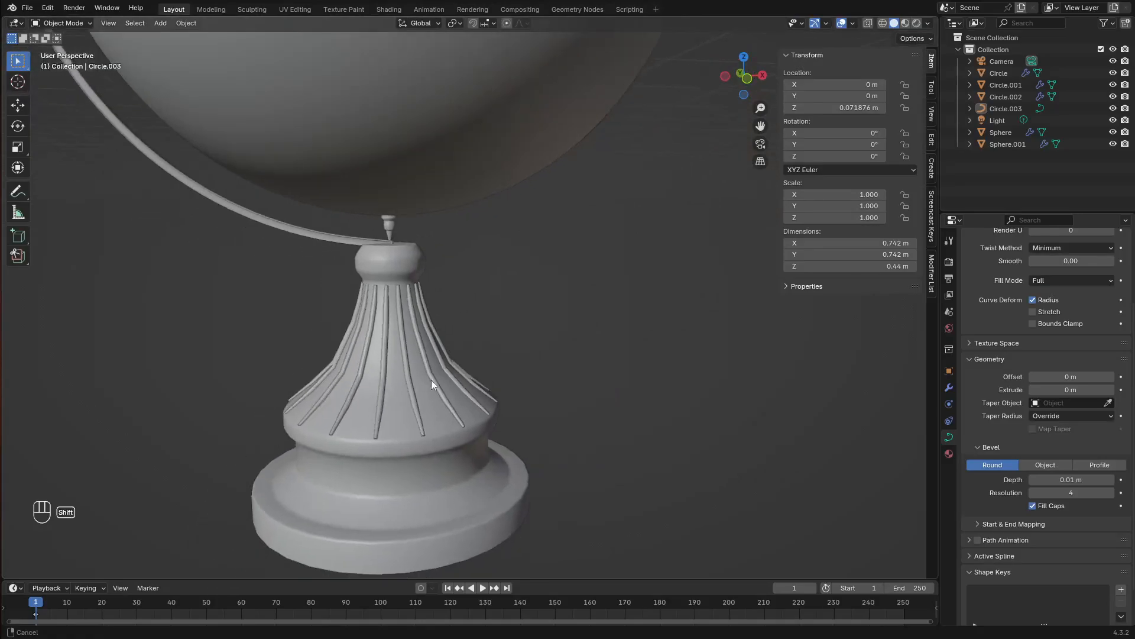
pyautogui.doubleClick(1059, 479)
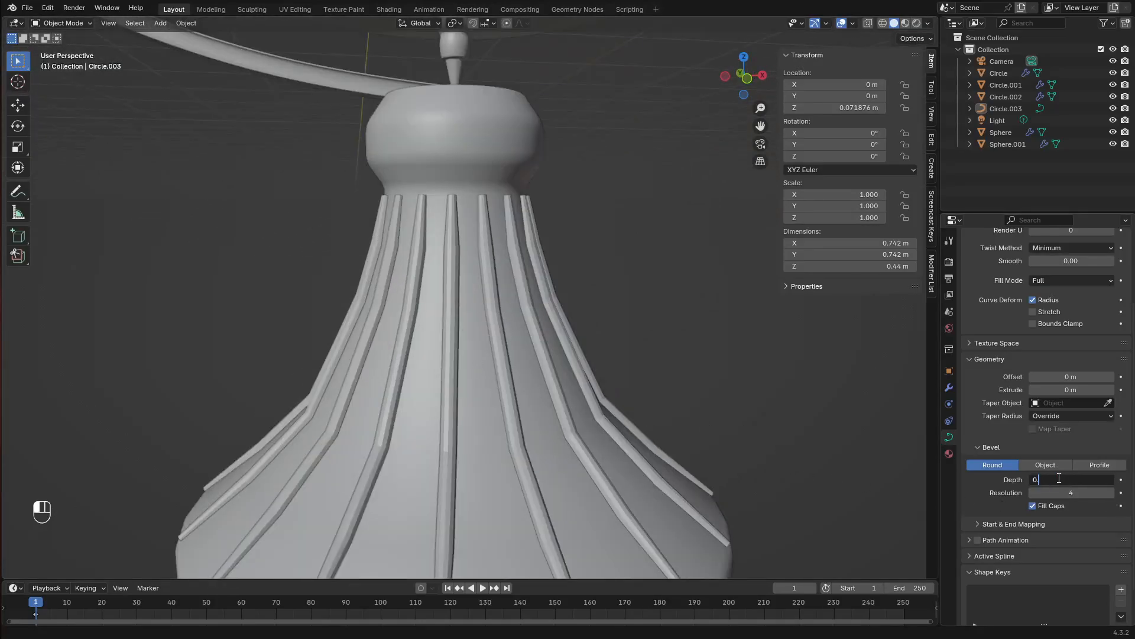
pyautogui.write('0.005')
pyautogui.press('Return')
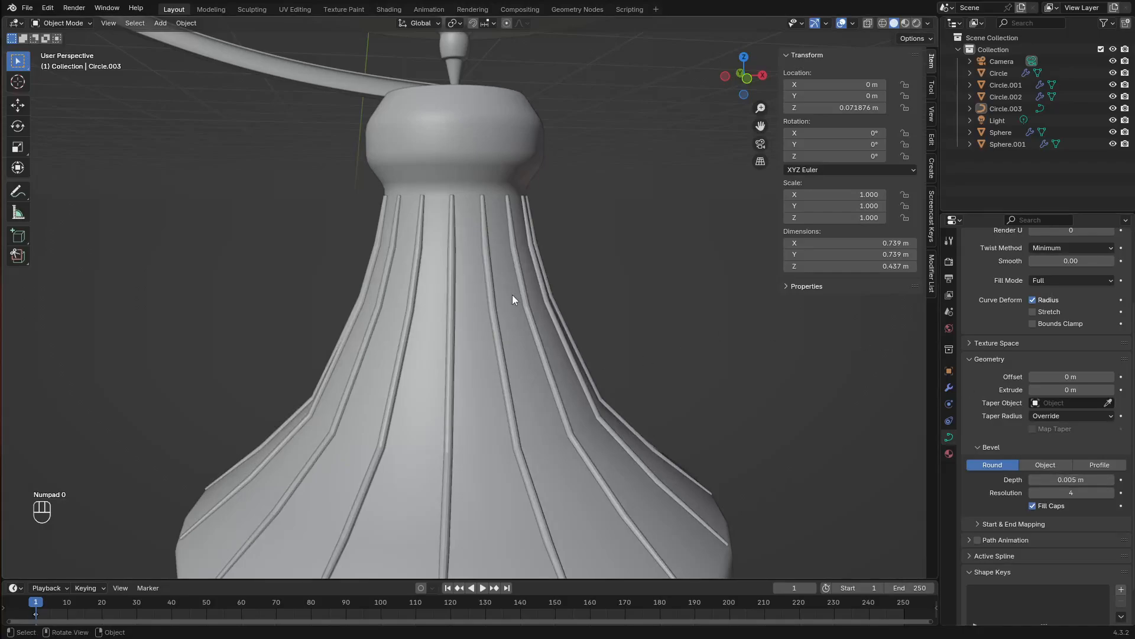
# Select the equator edge loop of the globe sphere in Edit Mode and duplicate it in place
pyautogui.scroll(-5, 512, 294)
pyautogui.moveTo(523, 306); pyautogui.dragTo(497, 331, button='middle')
pyautogui.keyDown('shift'); pyautogui.moveTo(393, 346); pyautogui.dragTo(470, 352, button='middle'); pyautogui.keyUp('shift')
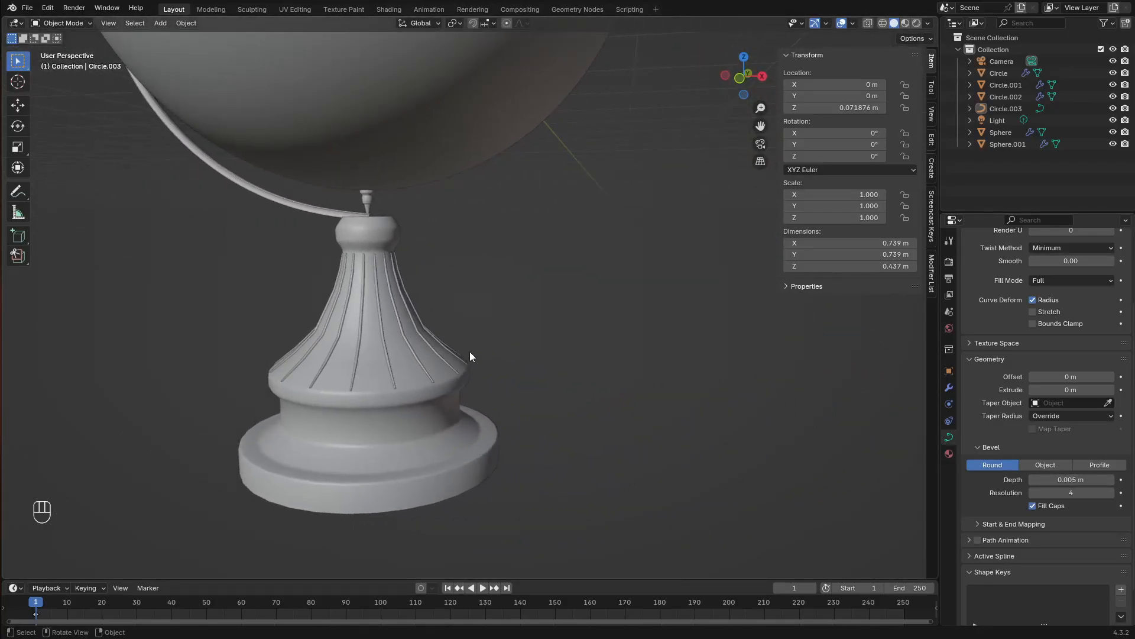
pyautogui.press('KP_1')
pyautogui.keyDown('shift'); pyautogui.moveTo(600, 243); pyautogui.dragTo(473, 385, button='middle'); pyautogui.keyUp('shift')
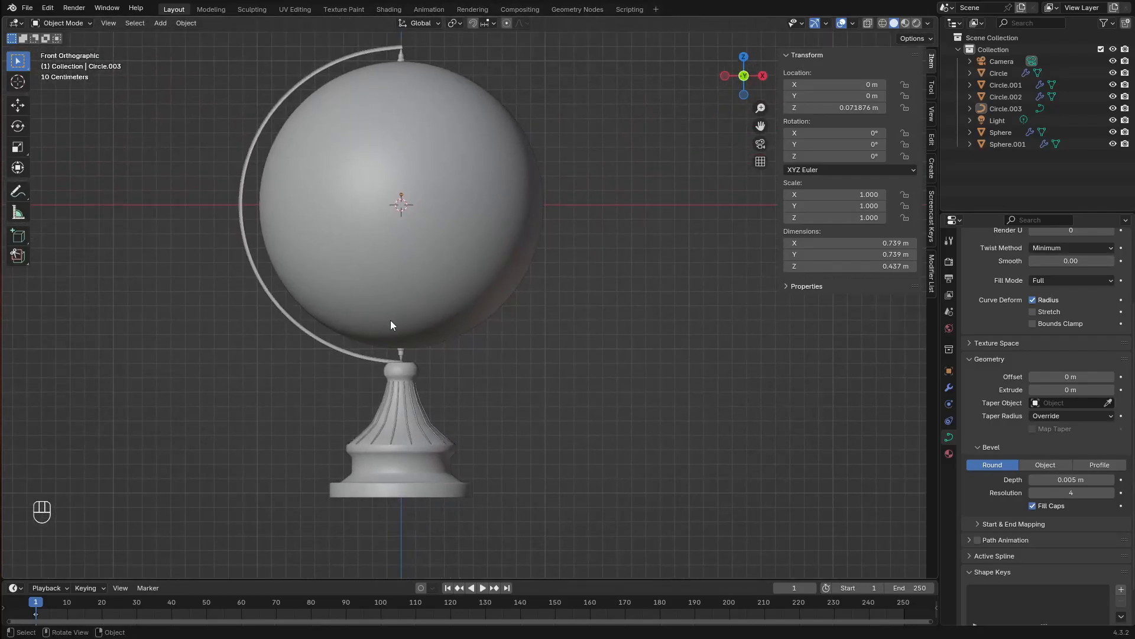
pyautogui.keyDown('shift'); pyautogui.moveTo(566, 487); pyautogui.dragTo(582, 502, button='middle'); pyautogui.keyUp('shift')
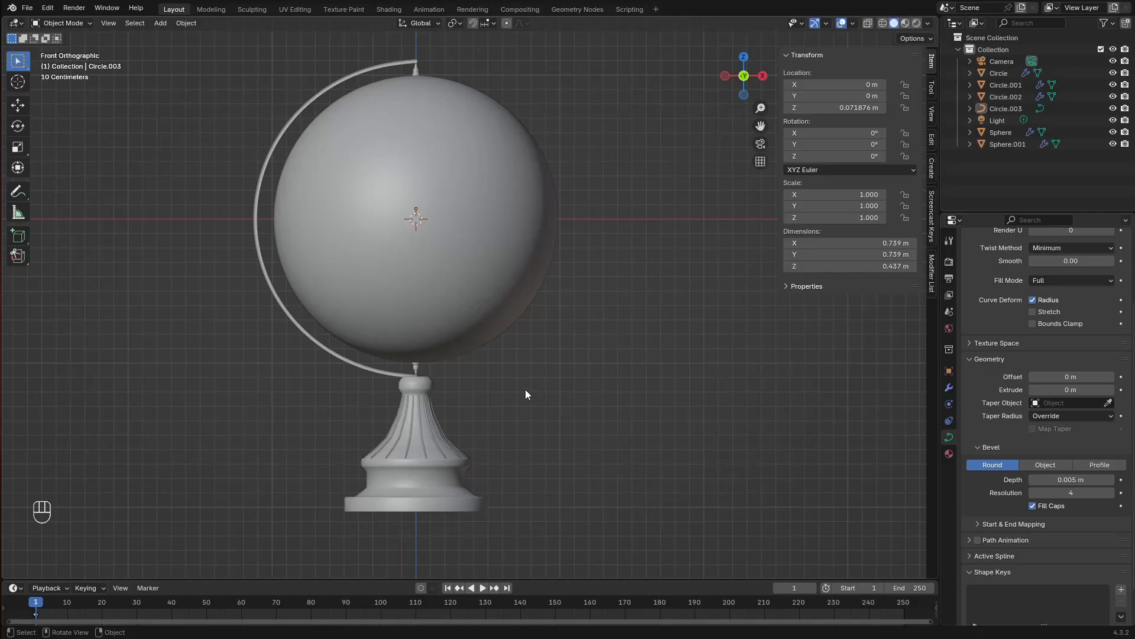
pyautogui.click(470, 289)
pyautogui.press('Tab')
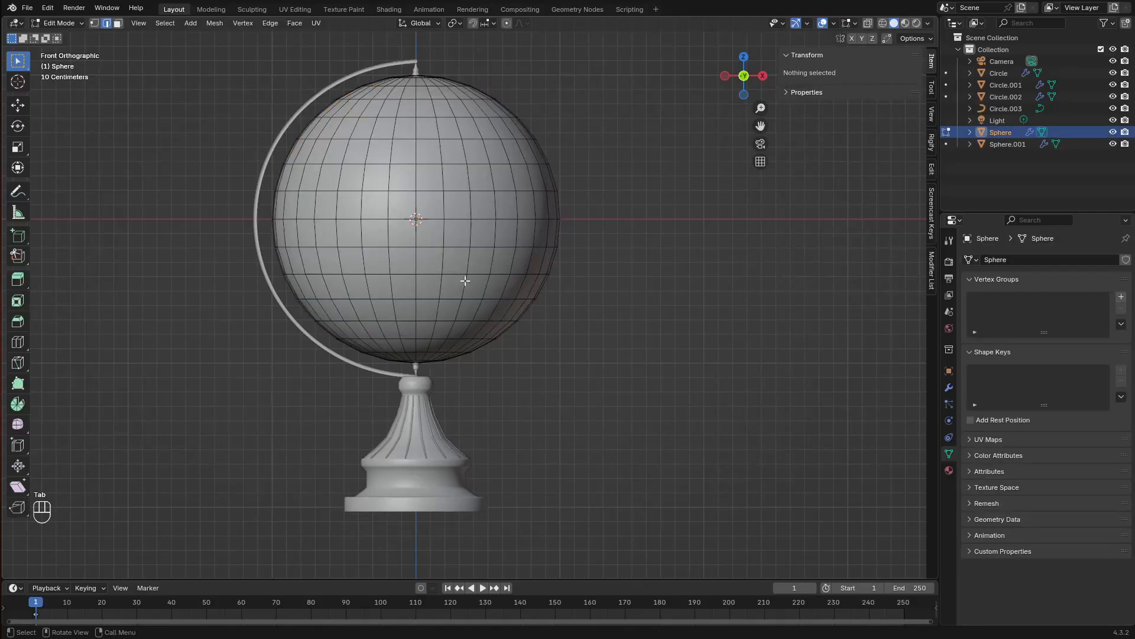
pyautogui.keyDown('shift'); pyautogui.moveTo(564, 267); pyautogui.dragTo(610, 298, button='middle'); pyautogui.keyUp('shift')
pyautogui.scroll(1, 611, 297)
pyautogui.keyDown('alt'); pyautogui.click(496, 239); pyautogui.keyUp('alt')
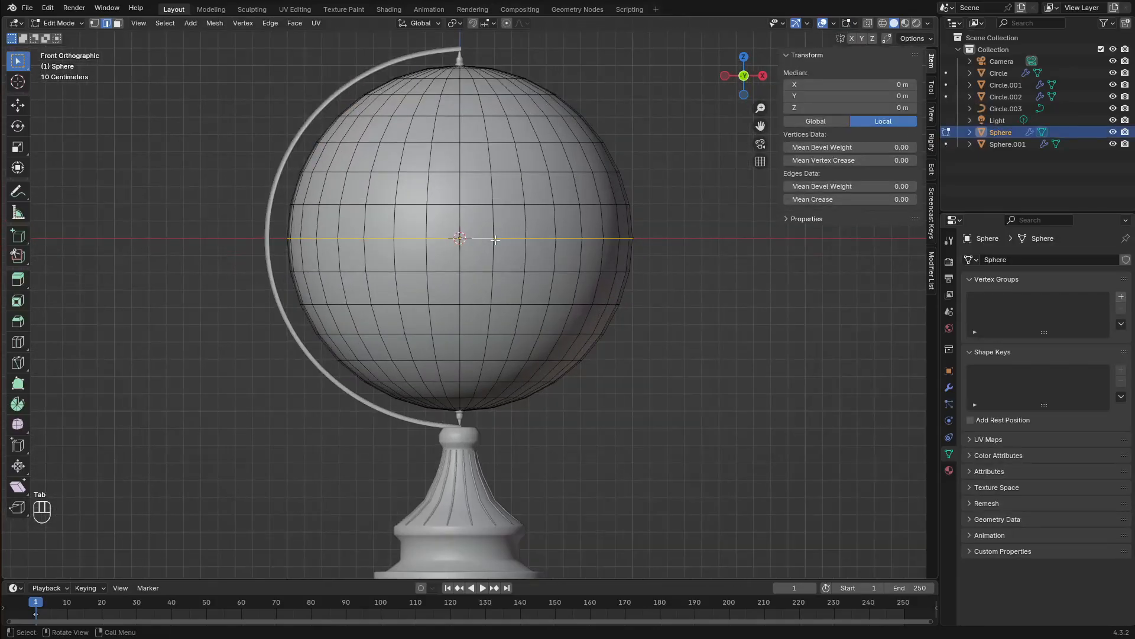
pyautogui.hotkey('shift', 'd')
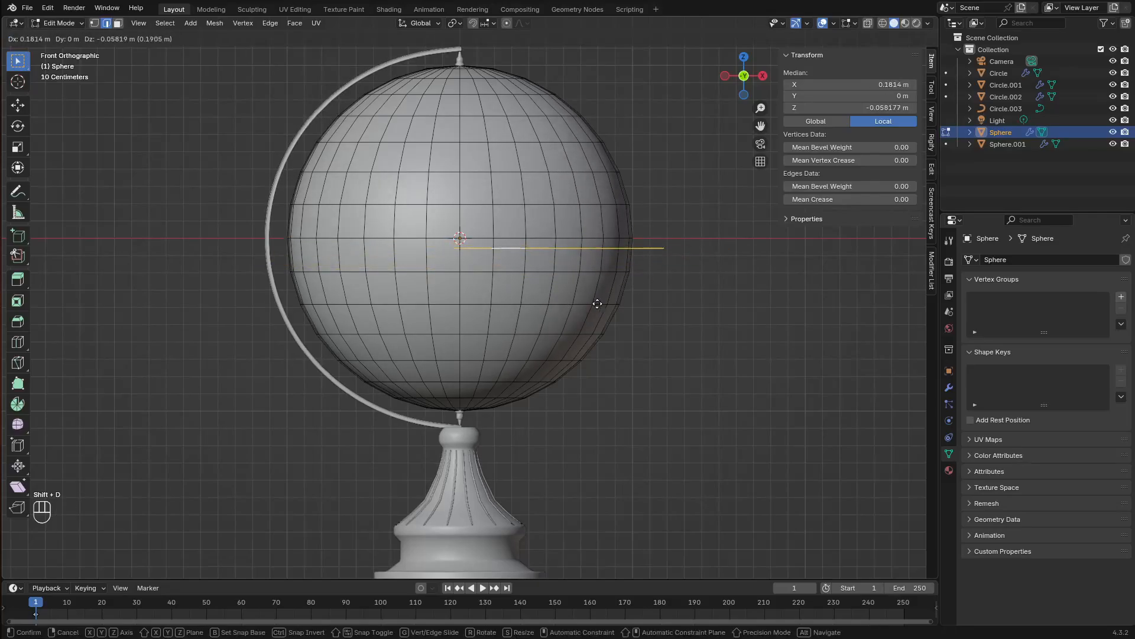
pyautogui.rightClick(593, 365)
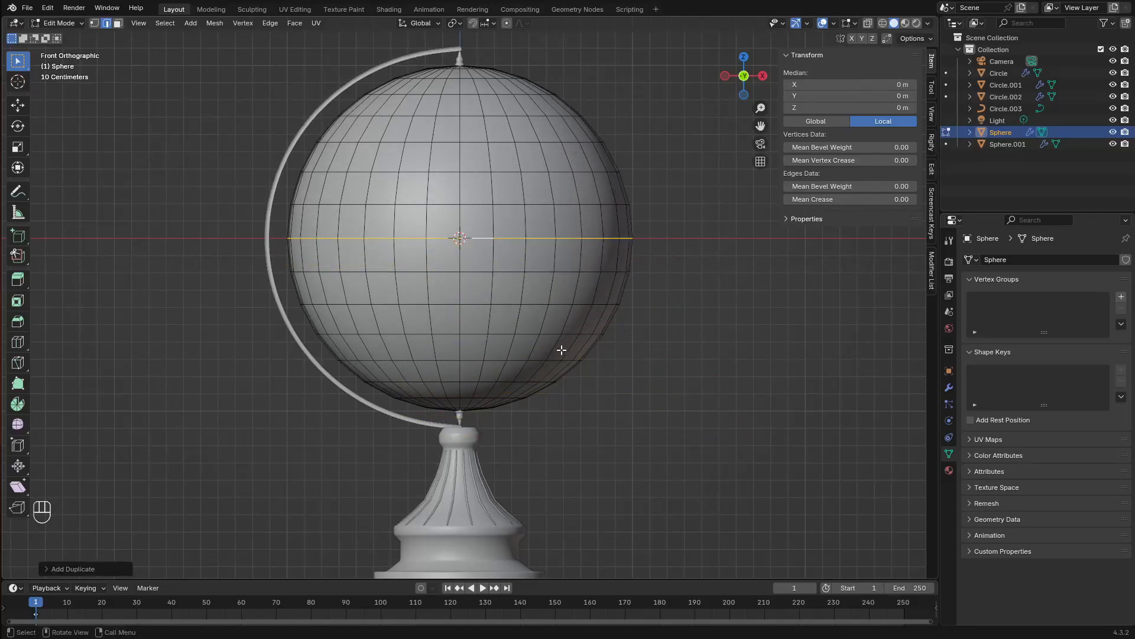
# Separate the duplicated equator loop into its own object and select only that object in Object Mode
pyautogui.moveTo(561, 350); pyautogui.dragTo(390, 226, button='middle')
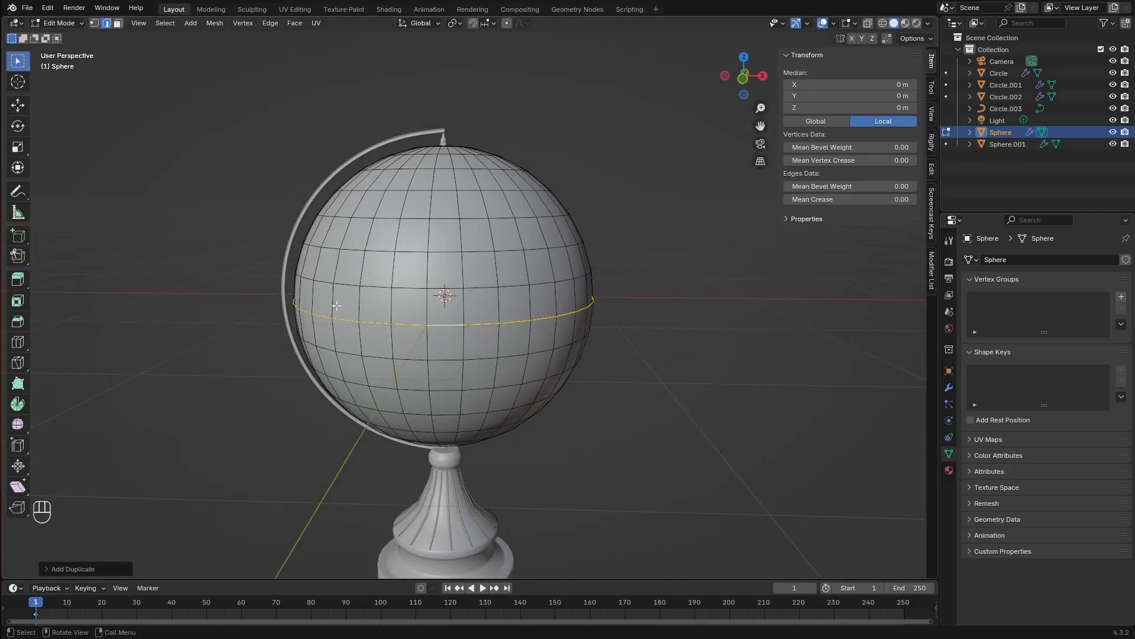
pyautogui.moveTo(336, 305); pyautogui.dragTo(502, 352, button='middle')
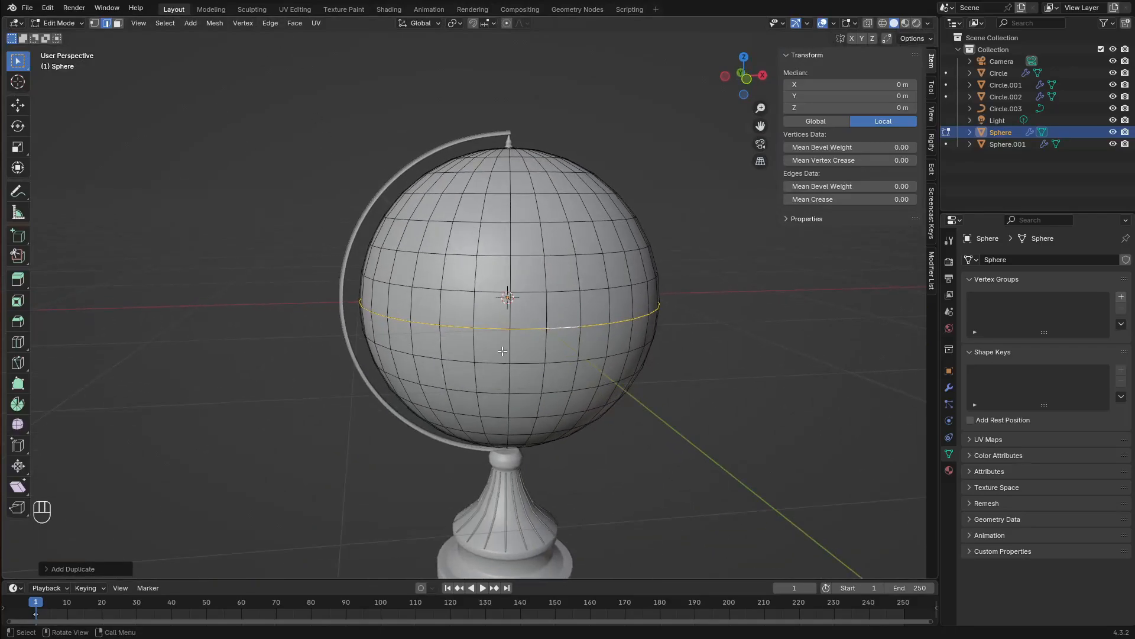
pyautogui.press('p')
pyautogui.click(578, 349)
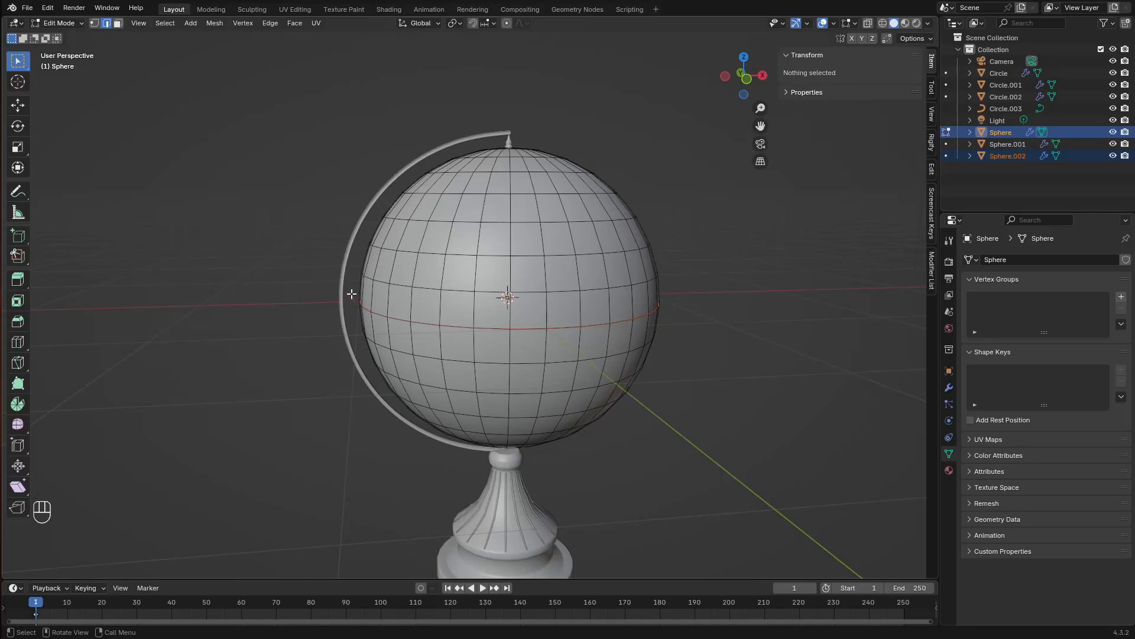
pyautogui.press('Tab')
pyautogui.click(946, 156)
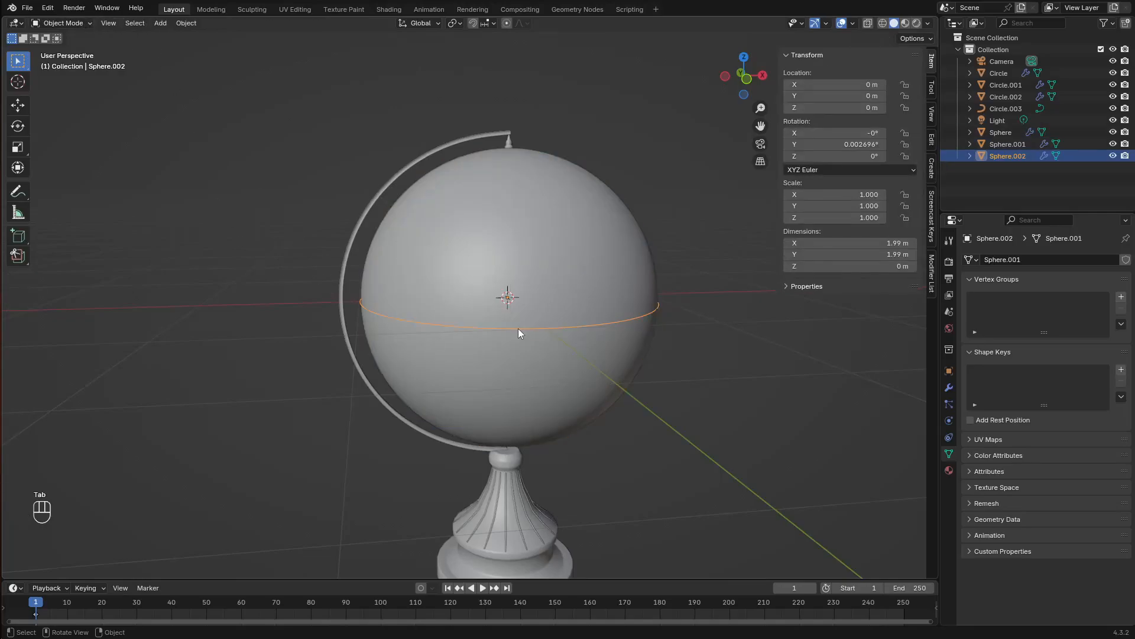
# Convert the separated equator loop to a curve and give it a bevel depth of 0.02 m
pyautogui.click(186, 23)
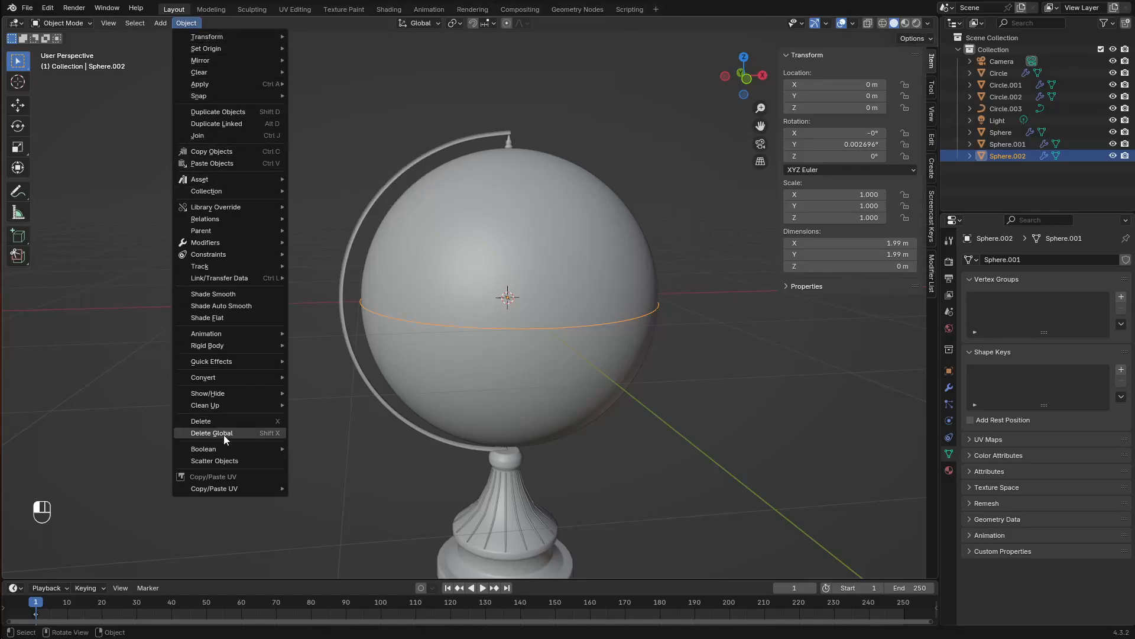
pyautogui.moveTo(222, 378)
pyautogui.click(318, 390)
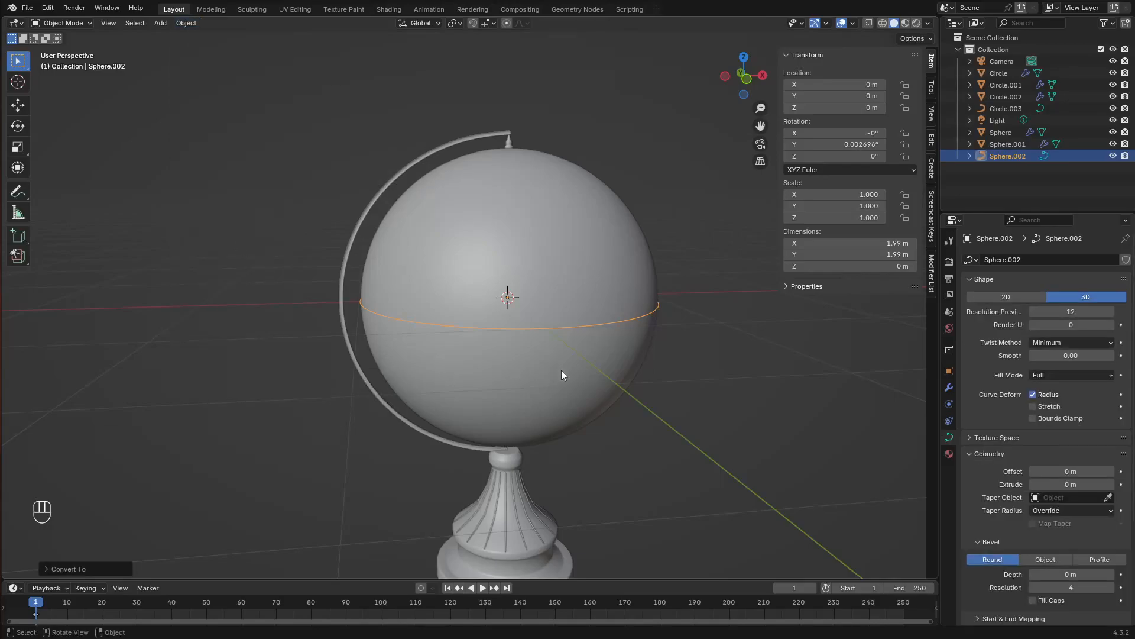
pyautogui.scroll(-1, 1030, 449)
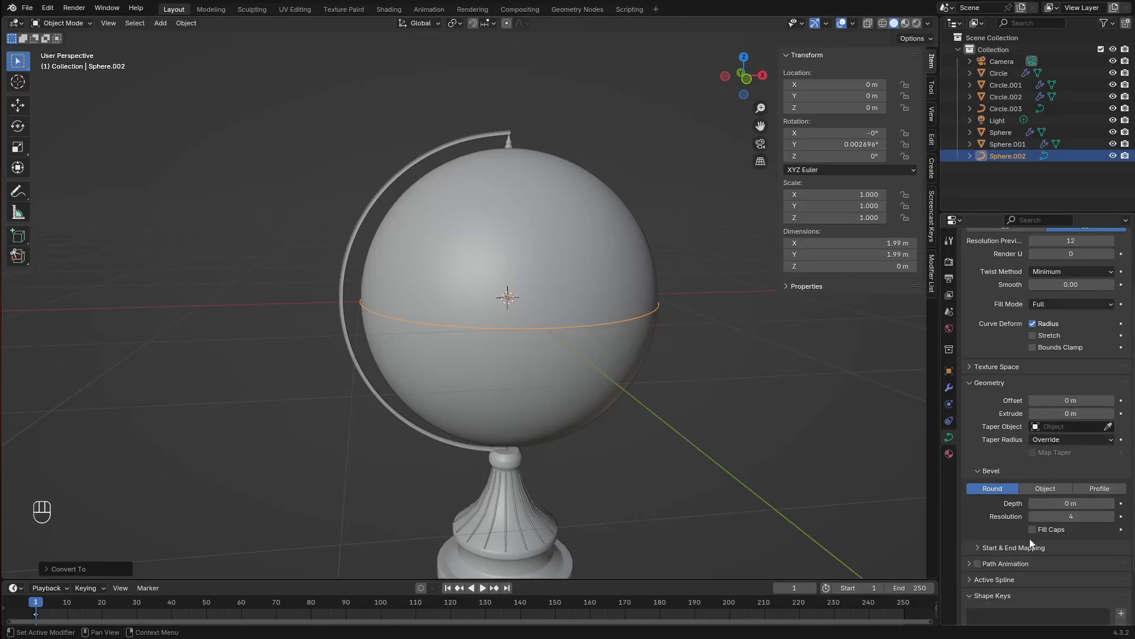
pyautogui.click(1112, 503)
pyautogui.click(1112, 503)
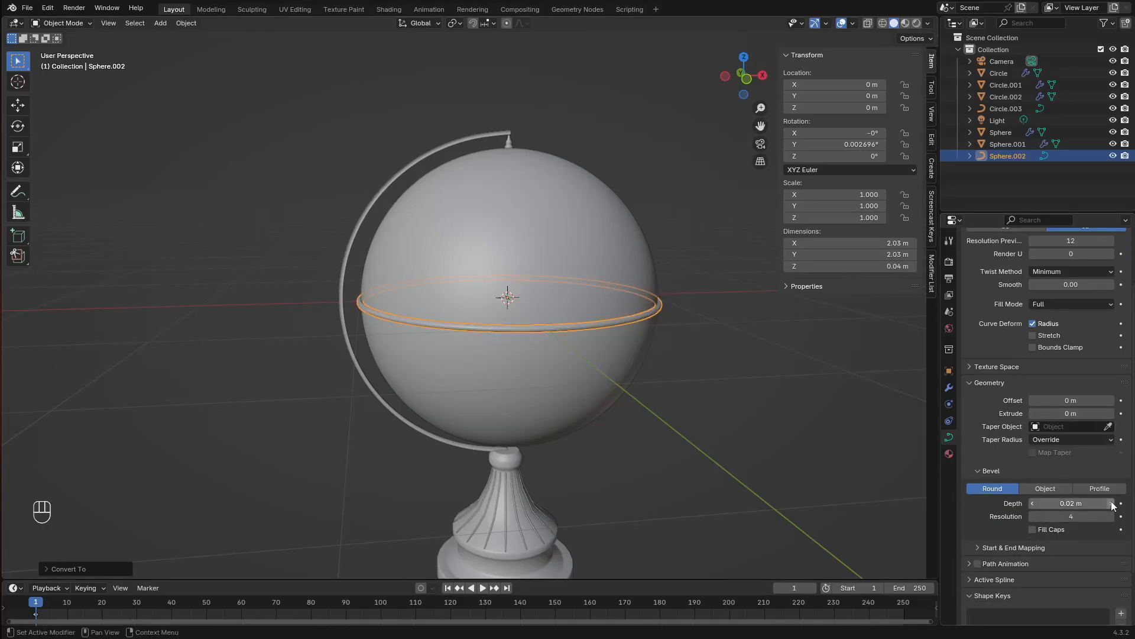
# Convert the thickened equator ring curve to a mesh
pyautogui.scroll(2, 417, 438)
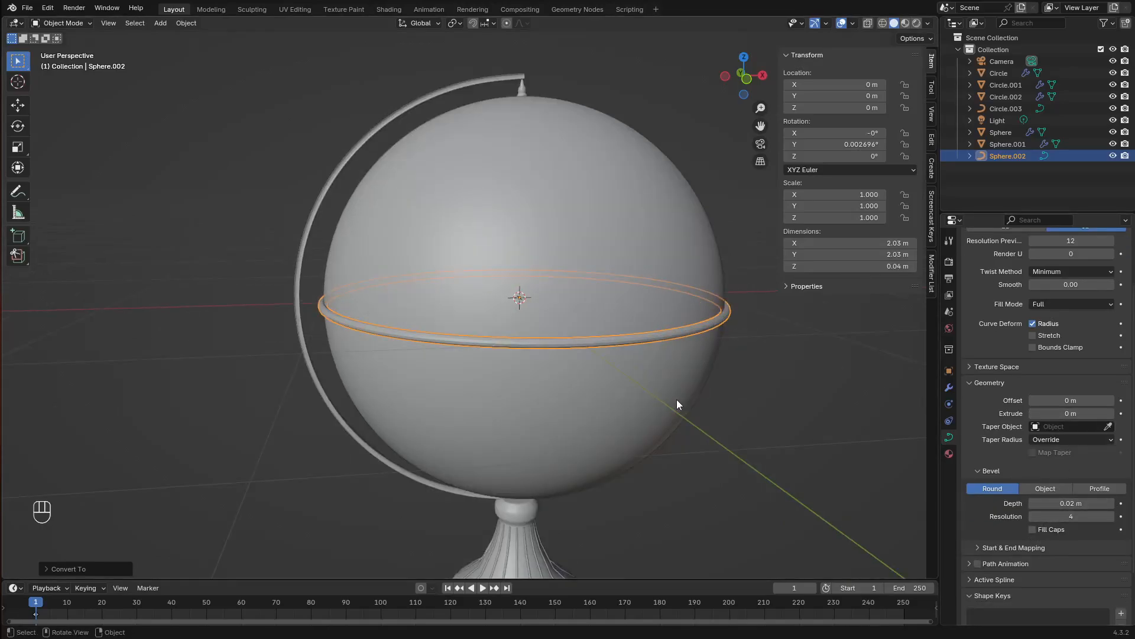
pyautogui.click(186, 24)
pyautogui.moveTo(222, 367)
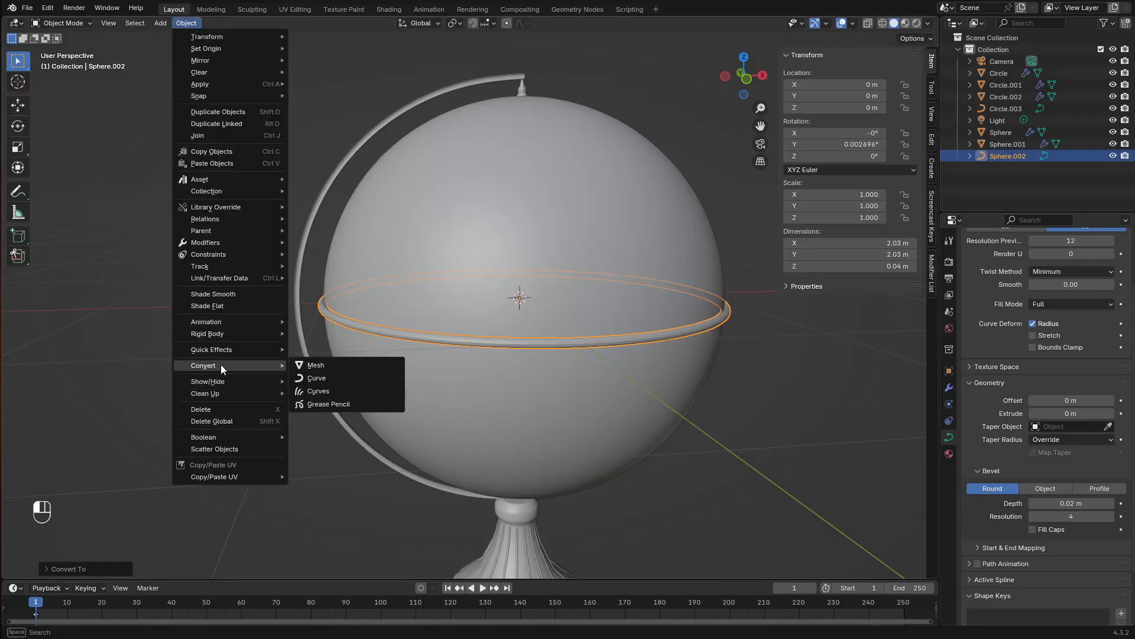
pyautogui.click(343, 369)
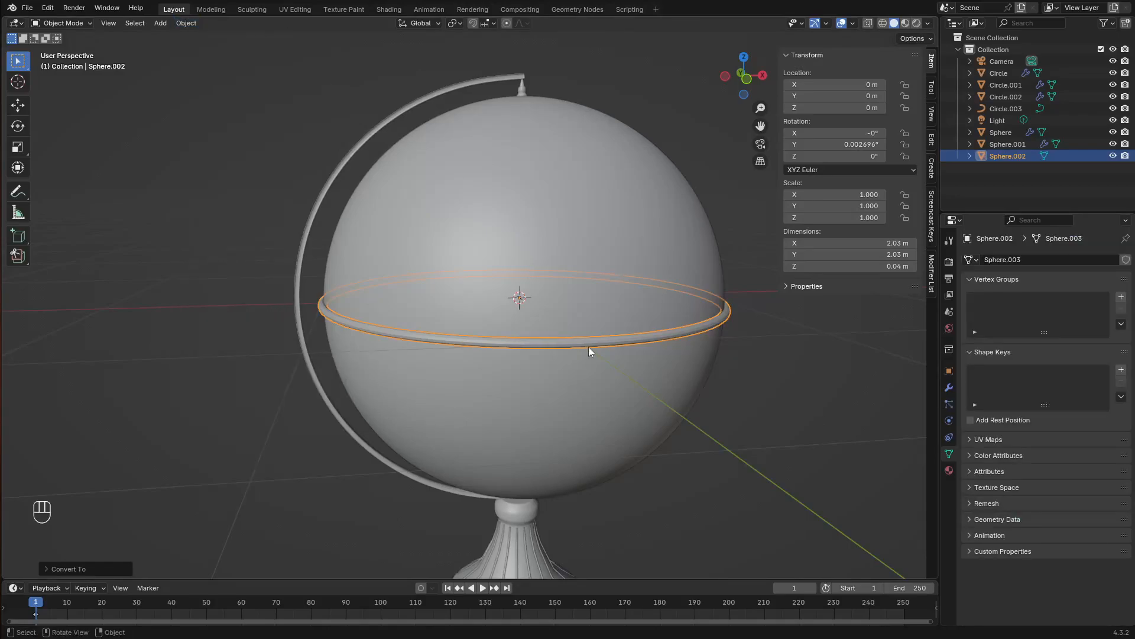
# Scale the ring's outer middle edge loop to about 0.985 to cut a groove, and add a level 2 Subdivision Surface
pyautogui.press('Tab')
pyautogui.scroll(2, 596, 363)
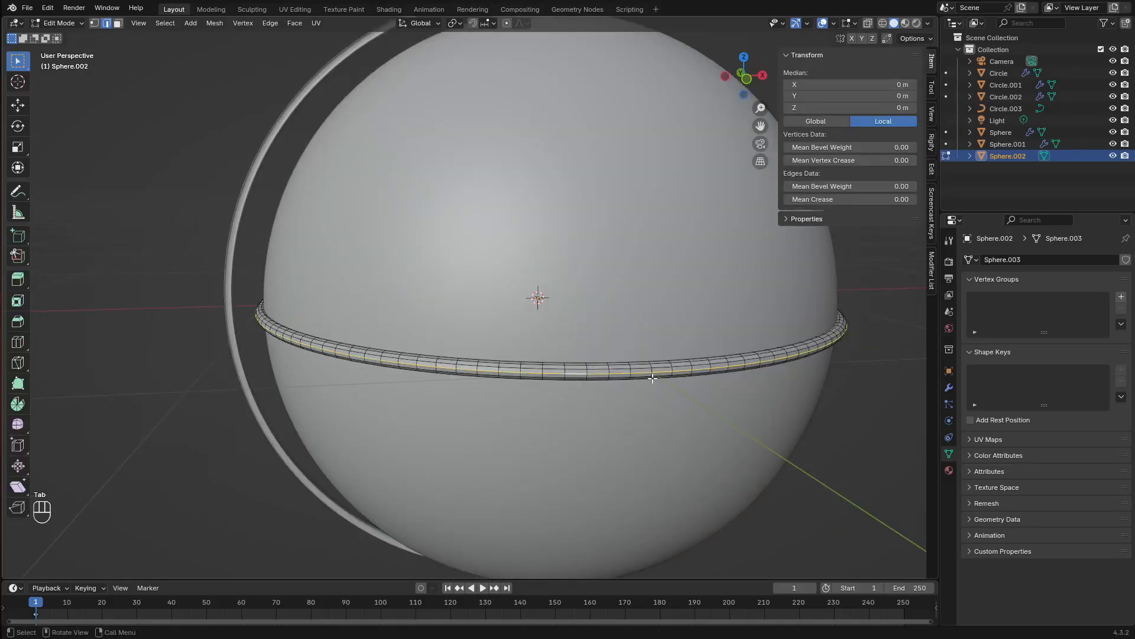
pyautogui.moveTo(652, 378); pyautogui.dragTo(661, 396, button='middle')
pyautogui.press('s')
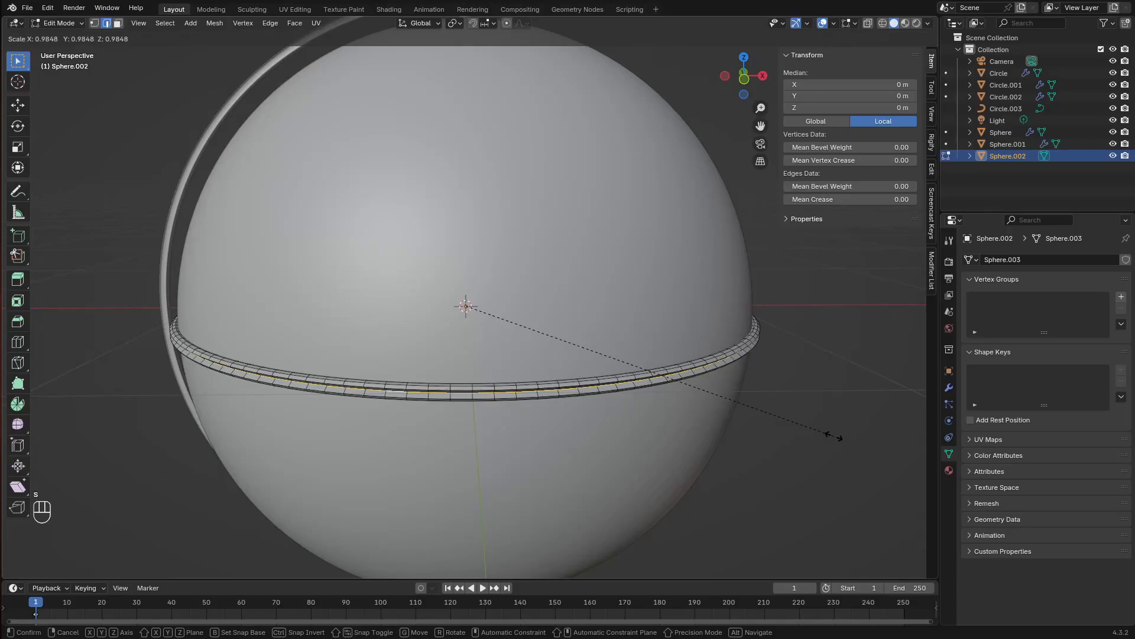
pyautogui.click(834, 436)
pyautogui.press('Tab')
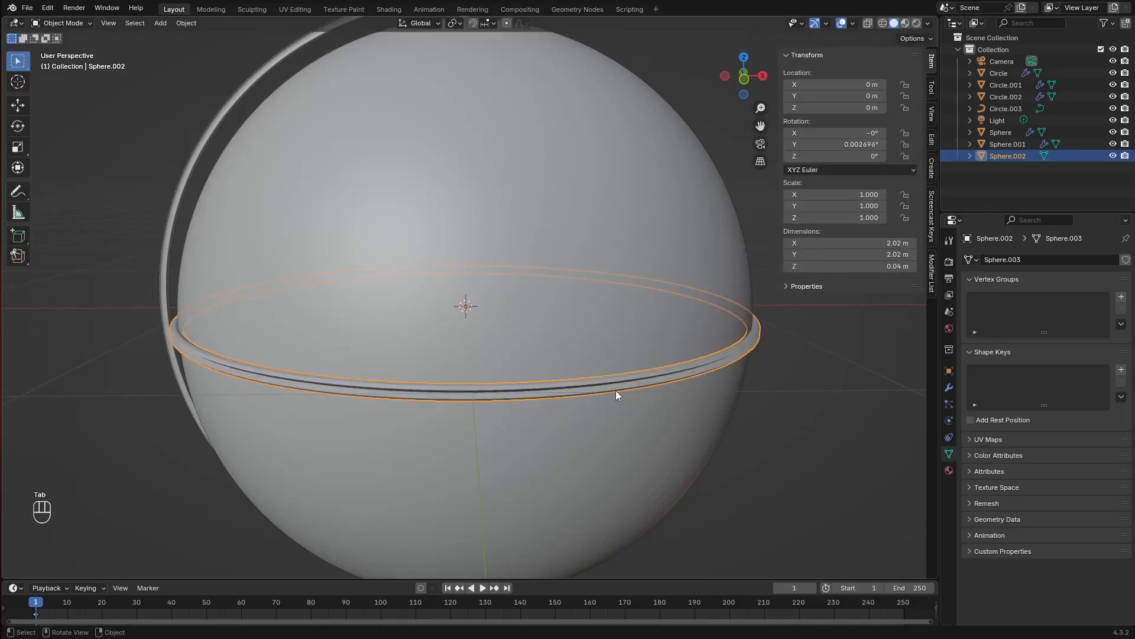
pyautogui.moveTo(562, 386); pyautogui.dragTo(523, 376, button='middle')
pyautogui.hotkey('ctrl', '2')
# Check the modifiers of the lower pivot and examine the grooved equator ring up close
pyautogui.scroll(6, 496, 409)
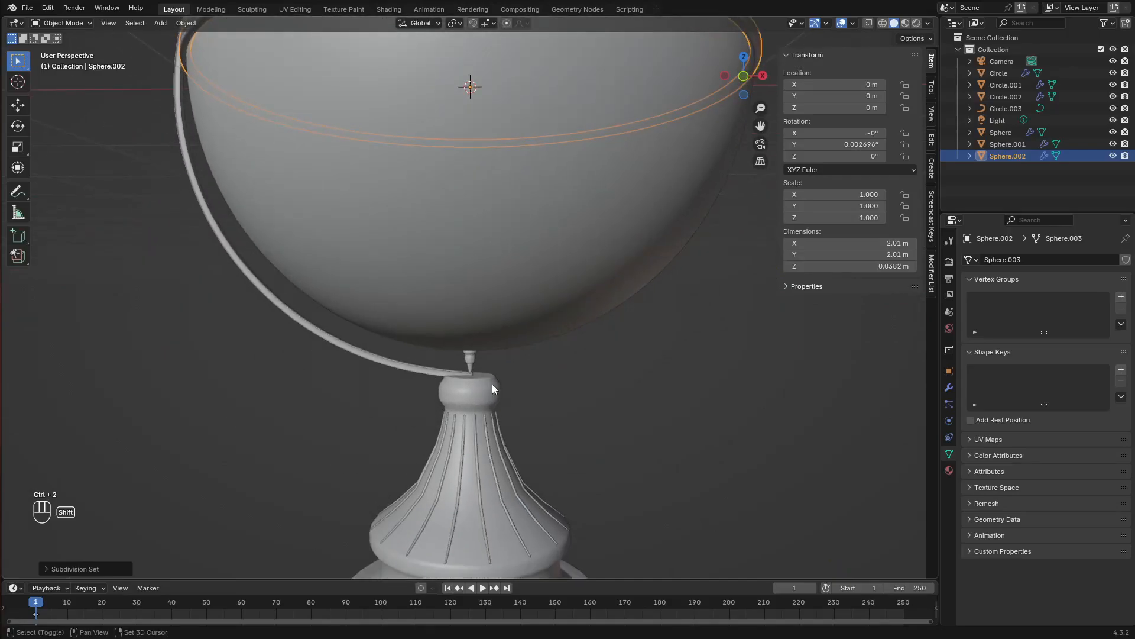
pyautogui.click(473, 438)
pyautogui.click(944, 390)
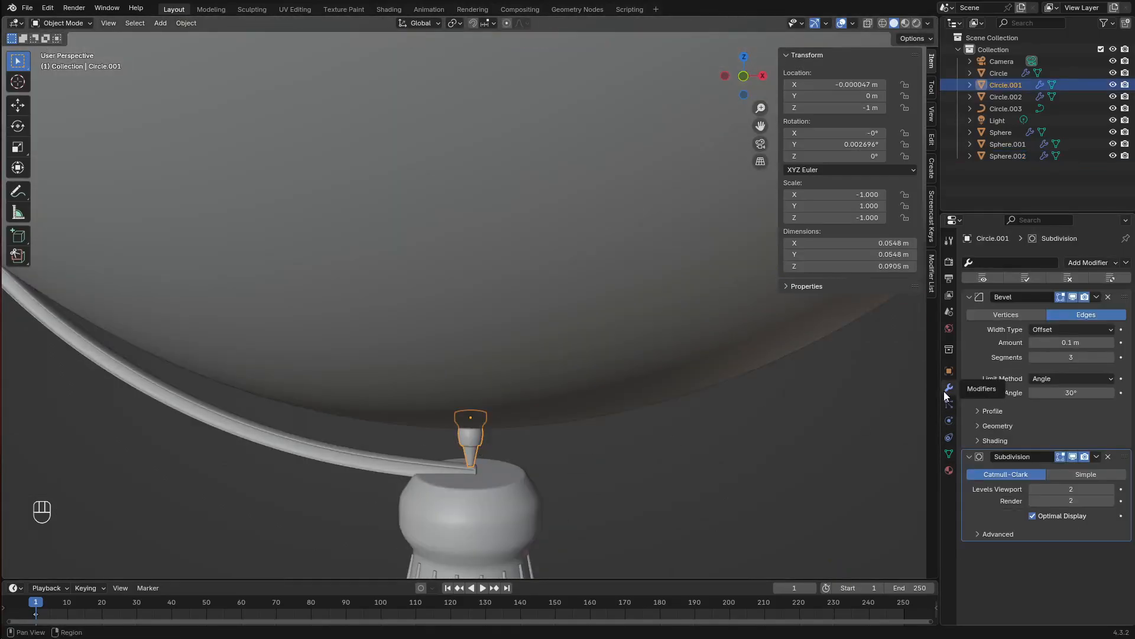
pyautogui.keyDown('shift'); pyautogui.moveTo(586, 306); pyautogui.dragTo(603, 491, button='middle'); pyautogui.keyUp('shift')
pyautogui.scroll(-2, 544, 268)
pyautogui.keyDown('shift'); pyautogui.moveTo(544, 267); pyautogui.dragTo(562, 435, button='middle'); pyautogui.keyUp('shift')
pyautogui.moveTo(118, 384); pyautogui.dragTo(77, 387, button='middle')
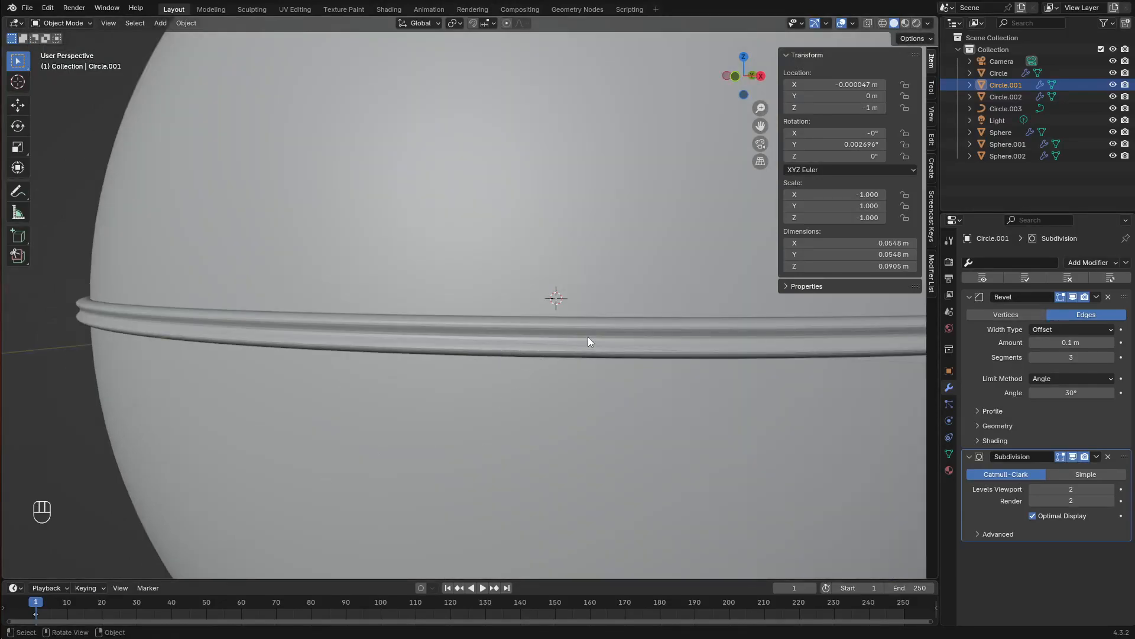
# Add a plane and lower it along Z to about -2.017 m, beneath the globe's base
pyautogui.scroll(-8, 588, 336)
pyautogui.moveTo(558, 358); pyautogui.dragTo(492, 350, button='middle')
pyautogui.hotkey('shift', 'a')
pyautogui.moveTo(492, 328)
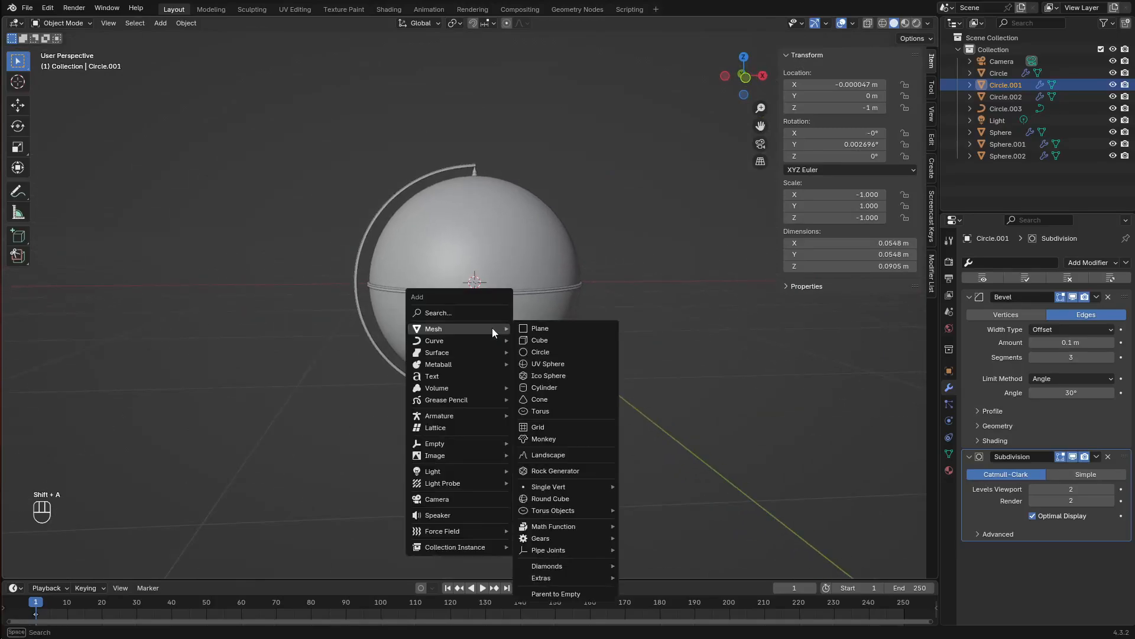
pyautogui.click(562, 329)
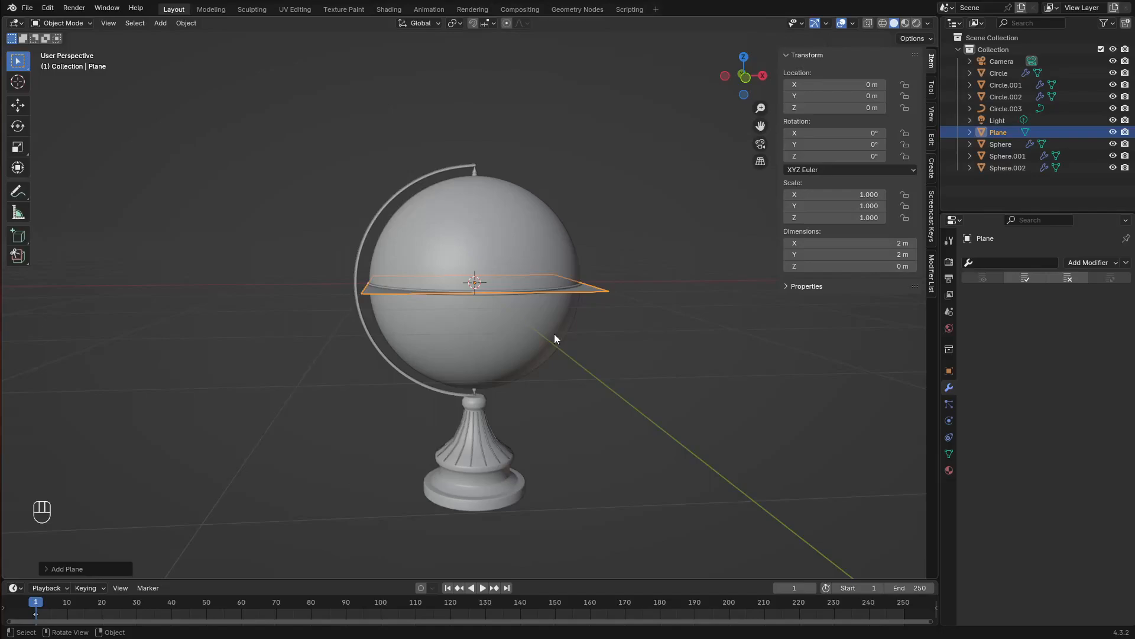
pyautogui.press('g')
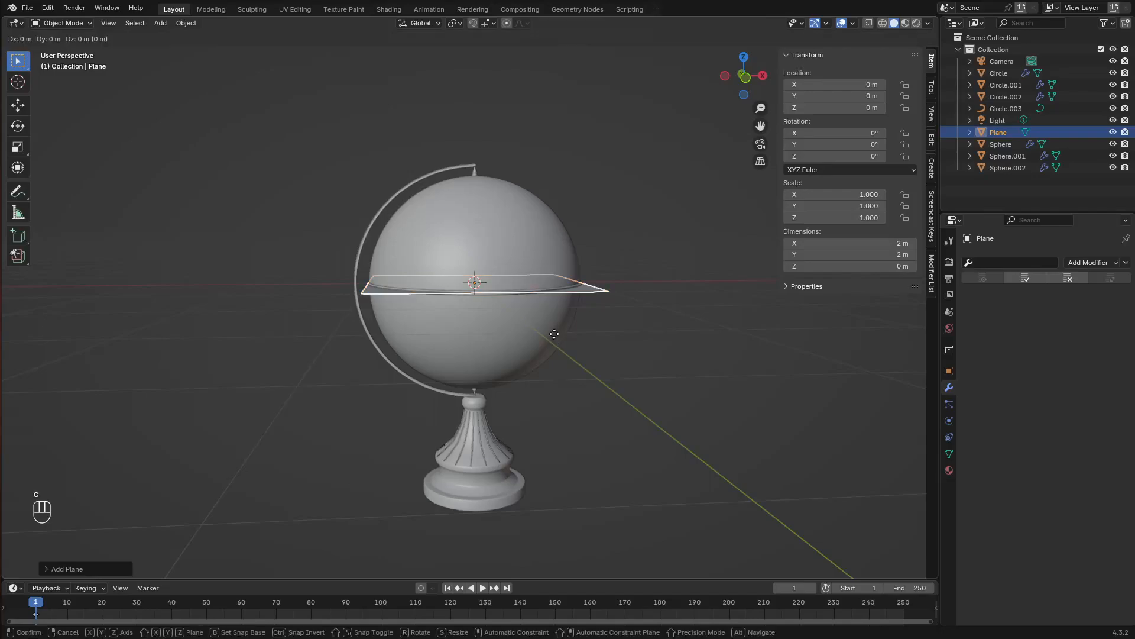
pyautogui.press('z')
pyautogui.click(540, 538)
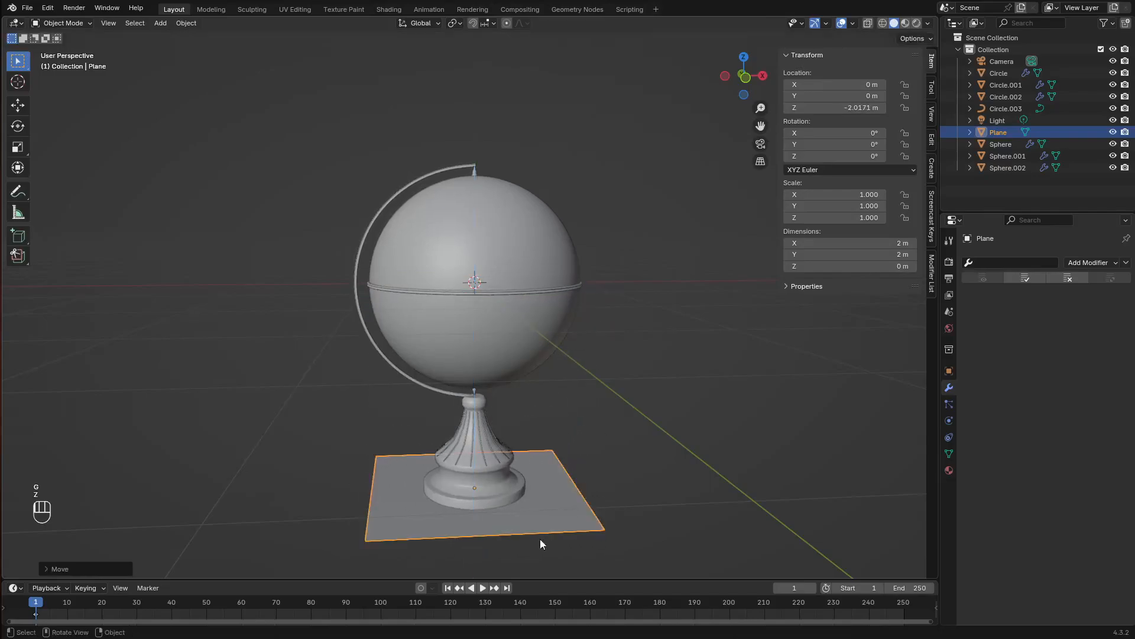
# Enlarge the plane's mesh in Edit Mode into a wide floor with edges about 10.44 m from its center
pyautogui.scroll(-2, 571, 481)
pyautogui.press('Tab')
pyautogui.moveTo(540, 452); pyautogui.dragTo(497, 491, button='middle')
pyautogui.press('s')
pyautogui.click(416, 505)
pyautogui.scroll(-4, 426, 473)
pyautogui.scroll(-1, 414, 414)
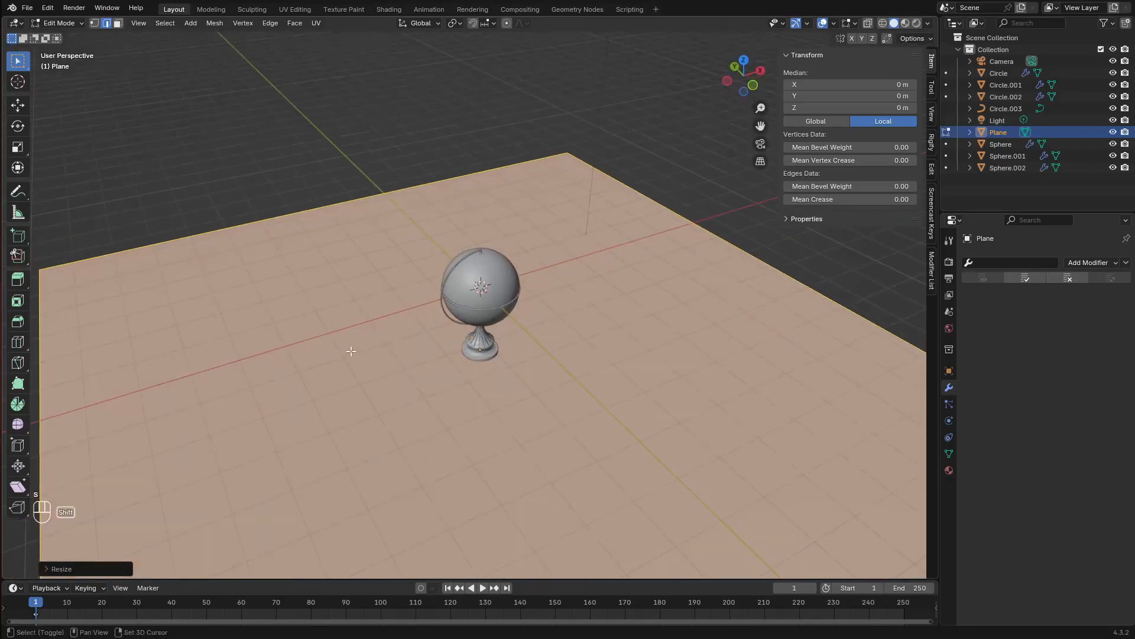
# Extrude the floor's edge on the positive Y side about 10.18 m straight up to form a backdrop wall
pyautogui.keyDown('shift'); pyautogui.moveTo(349, 350); pyautogui.dragTo(407, 378, button='middle'); pyautogui.keyUp('shift')
pyautogui.click(340, 243)
pyautogui.moveTo(414, 332); pyautogui.dragTo(513, 372, button='middle')
pyautogui.press('e')
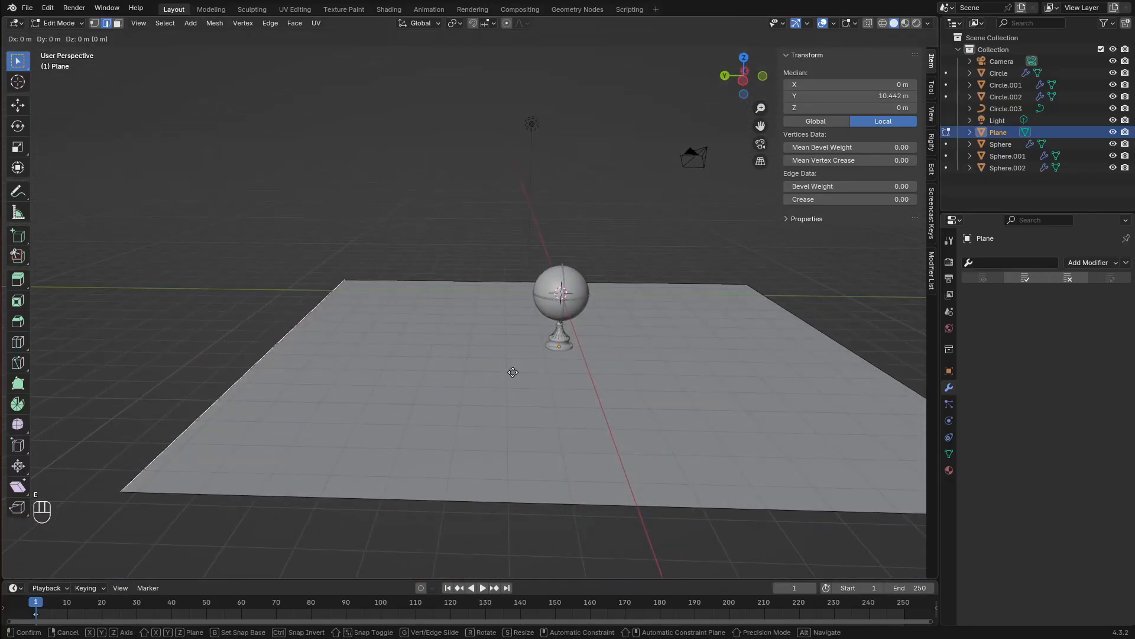
pyautogui.press('z')
pyautogui.click(340, 295)
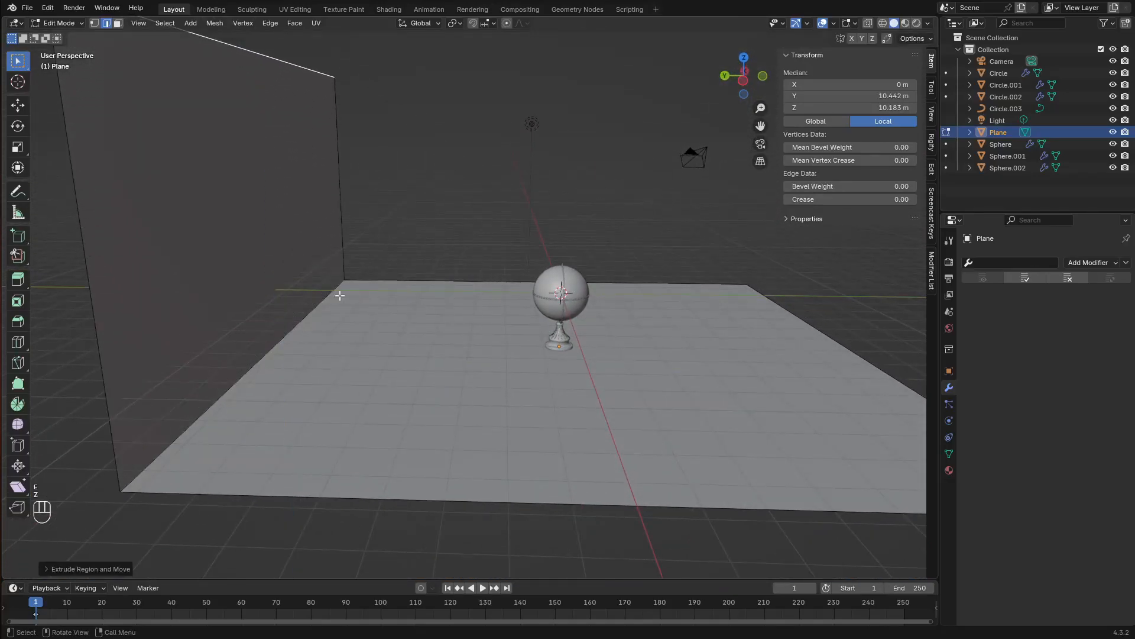
# Bevel the edge between floor and backdrop wall with 7 segments and an offset of nearly 4 m to form a curved transition
pyautogui.click(280, 346)
pyautogui.hotkey('ctrl', 'b')
pyautogui.scroll(1, 406, 363)
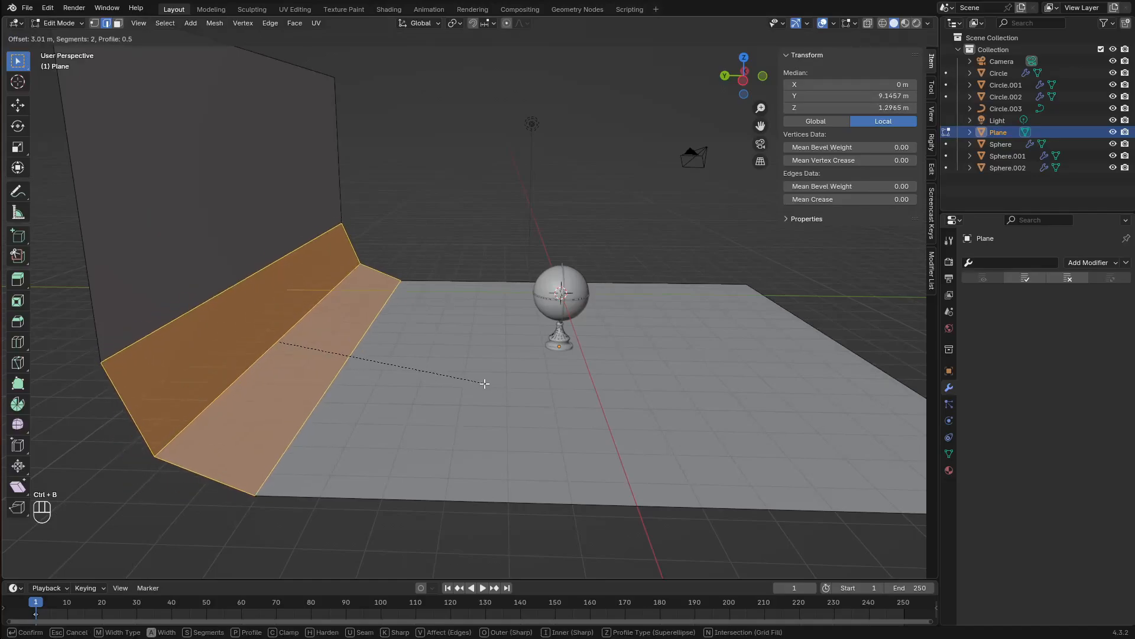
pyautogui.scroll(5, 494, 388)
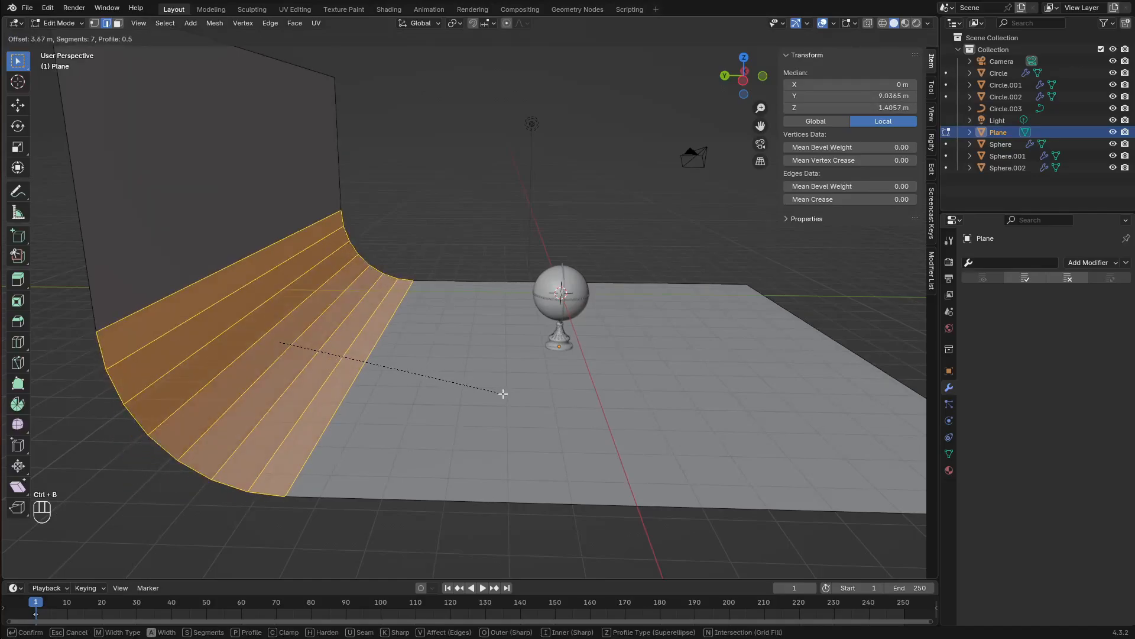
pyautogui.click(502, 393)
# Add two loop cuts running up the floor and wall and scale them along X by about 2.81, close to the side edges
pyautogui.moveTo(503, 393); pyautogui.dragTo(487, 326, button='middle')
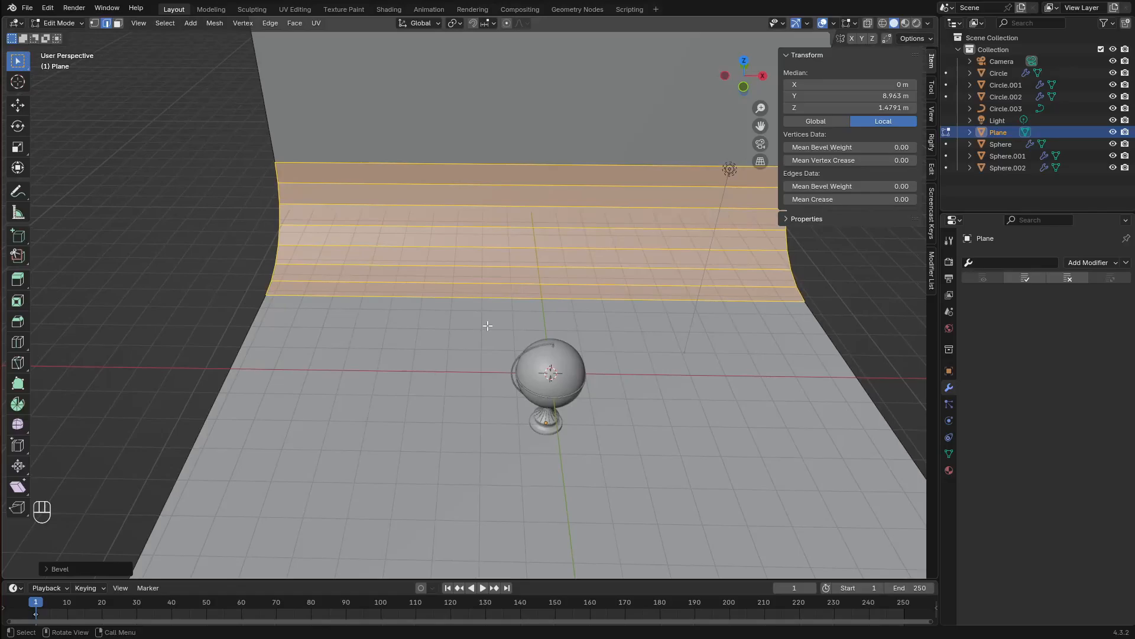
pyautogui.keyDown('shift'); pyautogui.moveTo(626, 289); pyautogui.dragTo(495, 197, button='middle'); pyautogui.keyUp('shift')
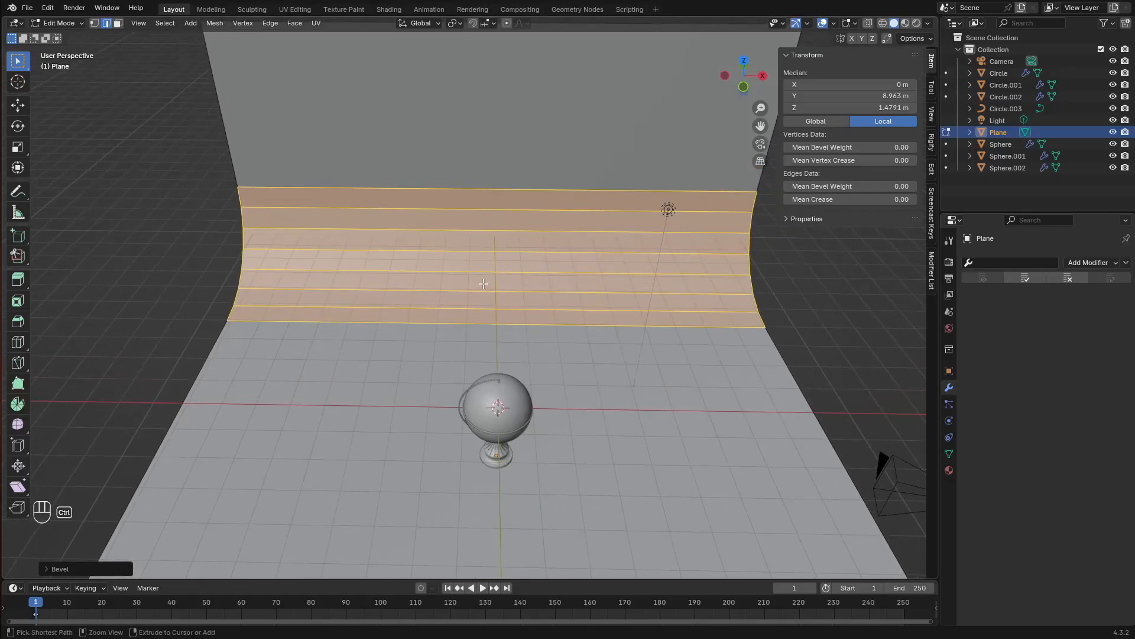
pyautogui.hotkey('ctrl', 'r')
pyautogui.scroll(1, 473, 208)
pyautogui.click(473, 208)
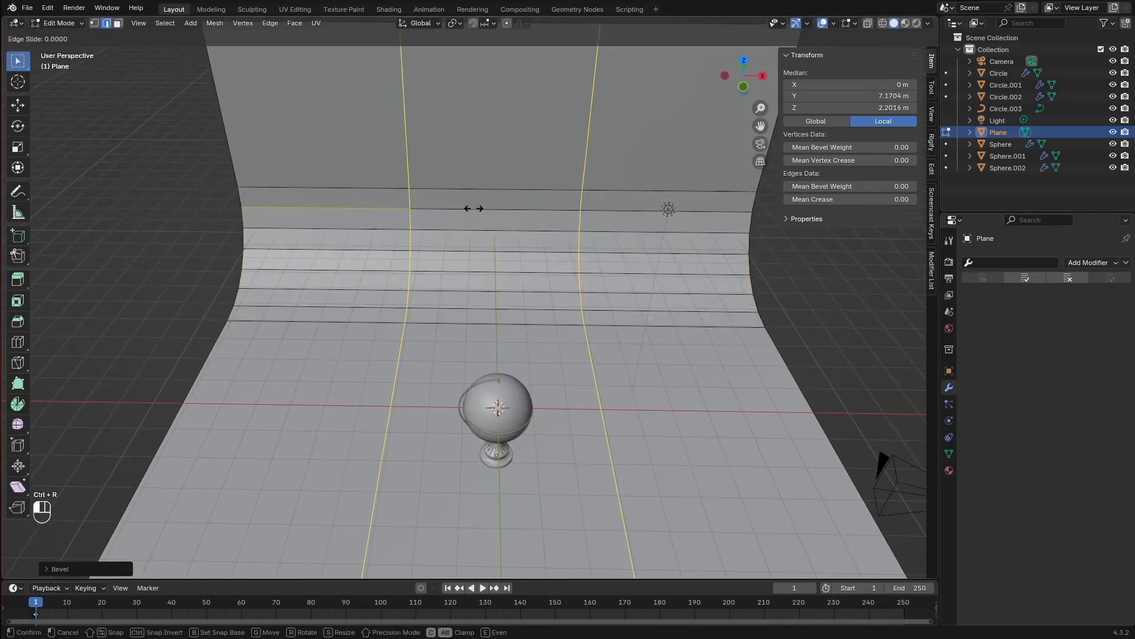
pyautogui.rightClick(474, 208)
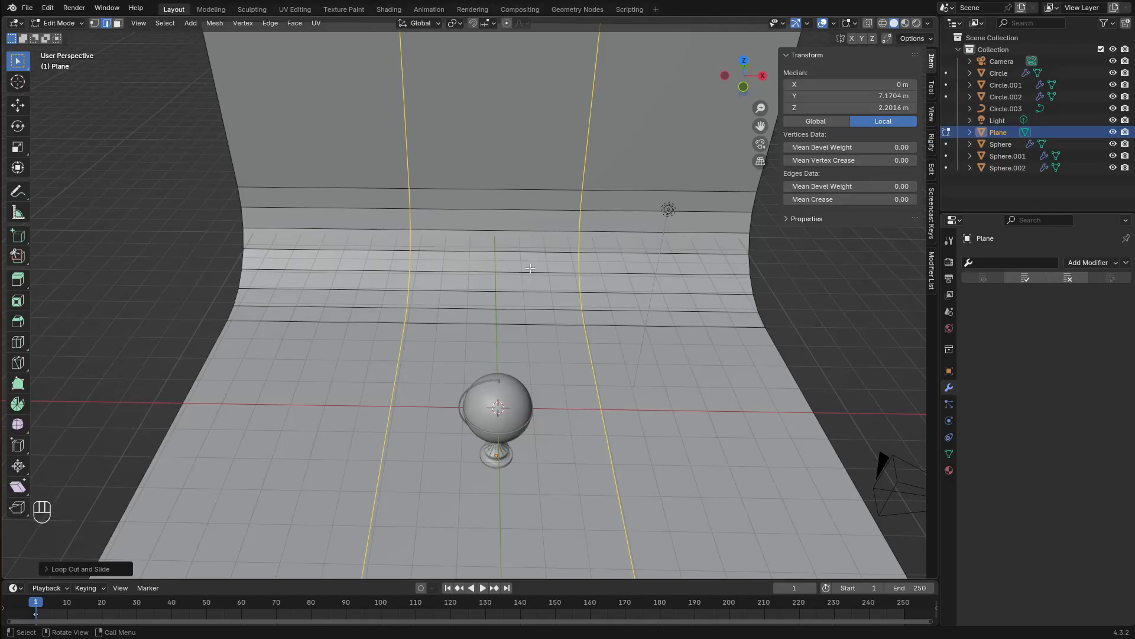
pyautogui.press('s')
pyautogui.press('x')
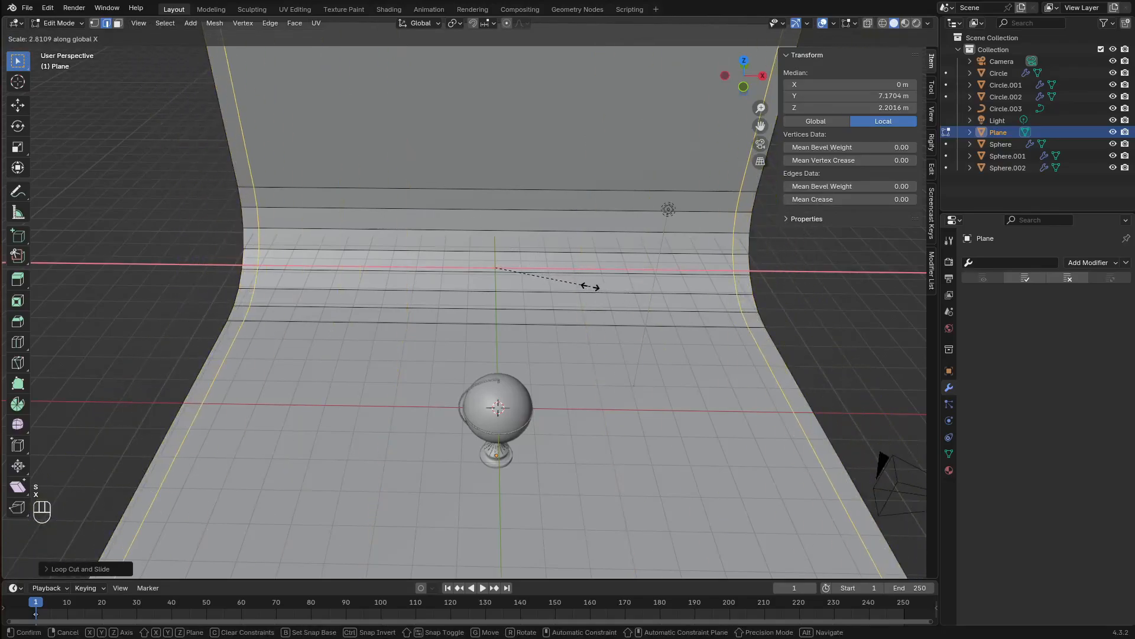
pyautogui.click(589, 285)
pyautogui.scroll(-5, 589, 285)
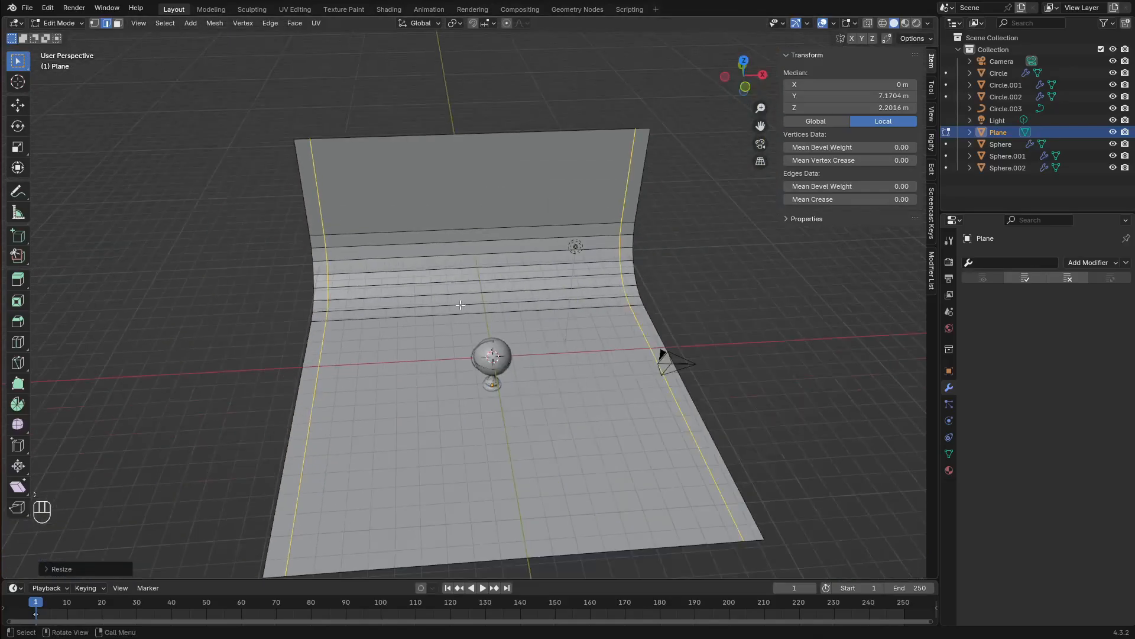
# Leave Edit Mode, shade the backdrop smooth and give it a Subdivision modifier at level 2
pyautogui.press('Tab')
pyautogui.moveTo(664, 355); pyautogui.dragTo(435, 264, button='middle')
pyautogui.rightClick(433, 259)
pyautogui.click(435, 257)
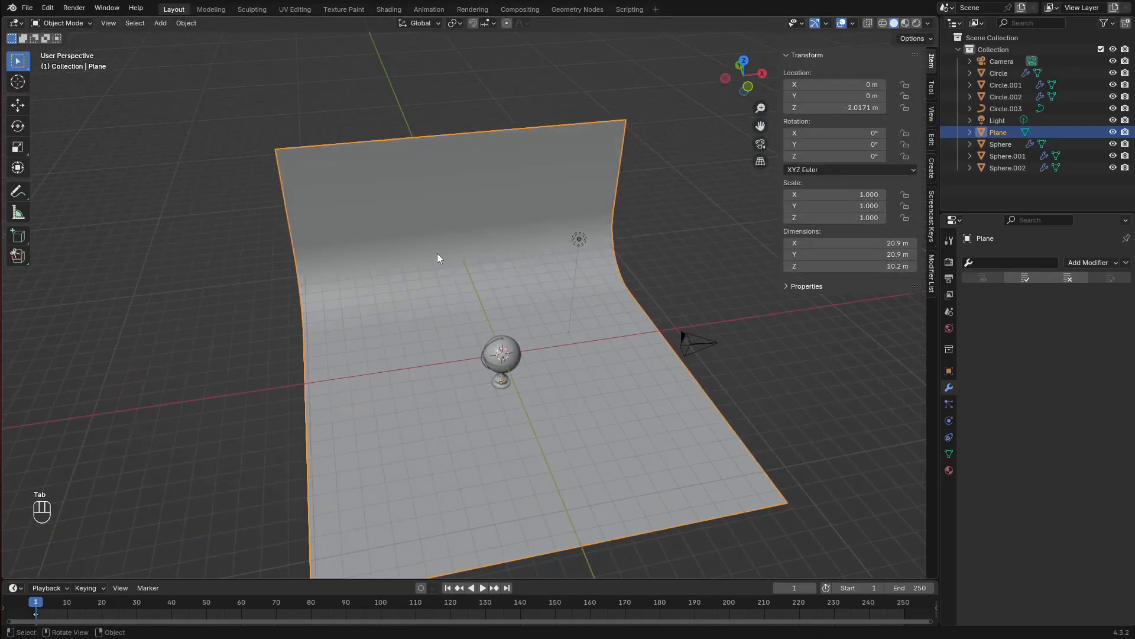
pyautogui.hotkey('ctrl', '2')
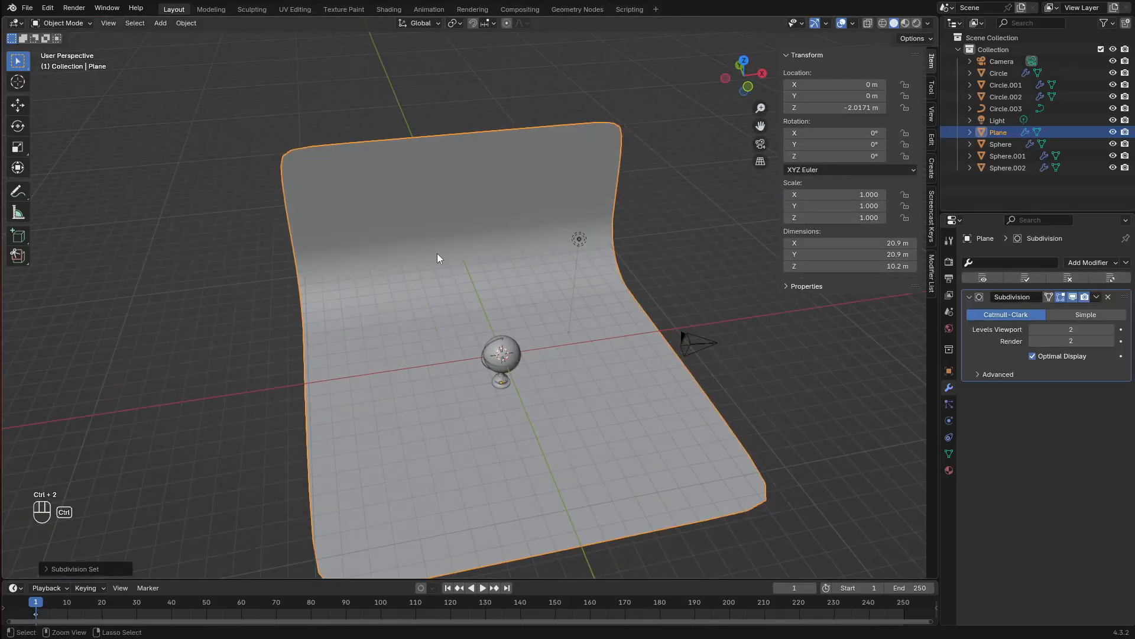
# Tilt the sphere, equator ring, arc strip and both pivots about 31.7° counterclockwise around their median point in front view, and make the sphere active
pyautogui.moveTo(523, 397); pyautogui.dragTo(434, 470, button='middle')
pyautogui.scroll(4, 532, 384)
pyautogui.scroll(-6, 484, 339)
pyautogui.scroll(10, 456, 364)
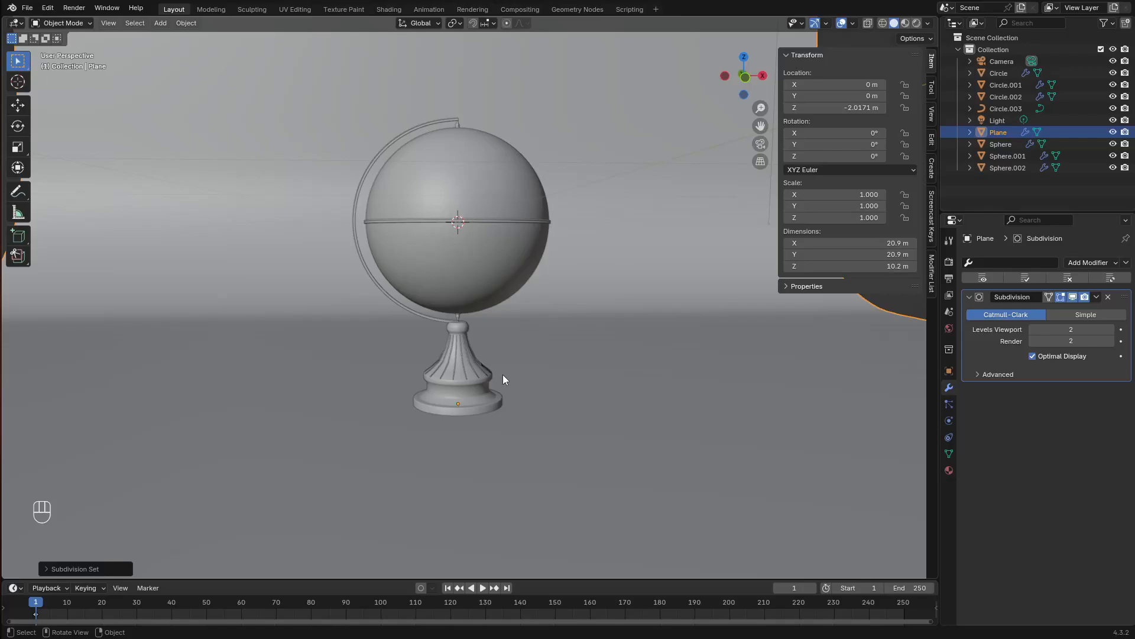
pyautogui.click(458, 123)
pyautogui.keyDown('shift'); pyautogui.click(442, 120); pyautogui.keyUp('shift')
pyautogui.keyDown('shift'); pyautogui.click(477, 194); pyautogui.keyUp('shift')
pyautogui.keyDown('shift'); pyautogui.click(487, 222); pyautogui.keyUp('shift')
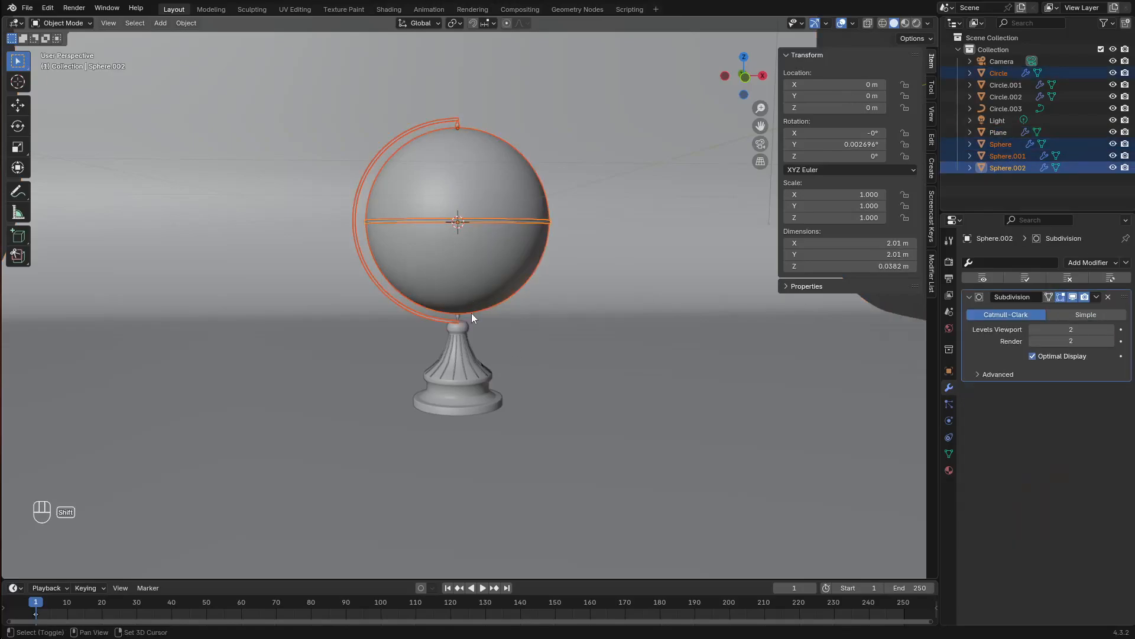
pyautogui.keyDown('shift'); pyautogui.click(460, 317); pyautogui.keyUp('shift')
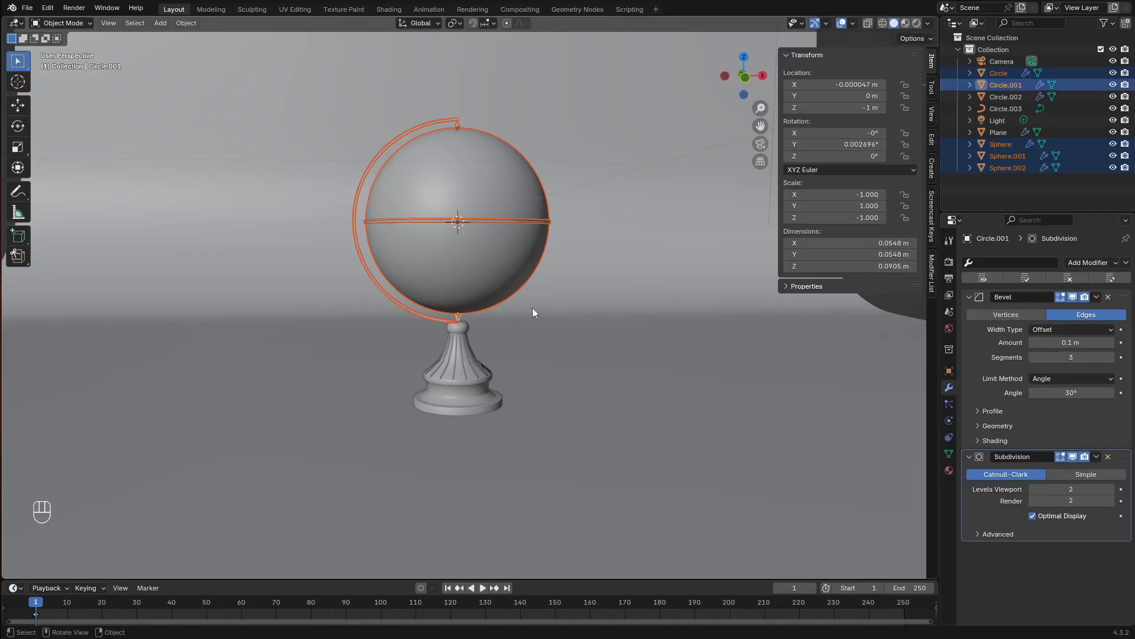
pyautogui.scroll(3, 533, 310)
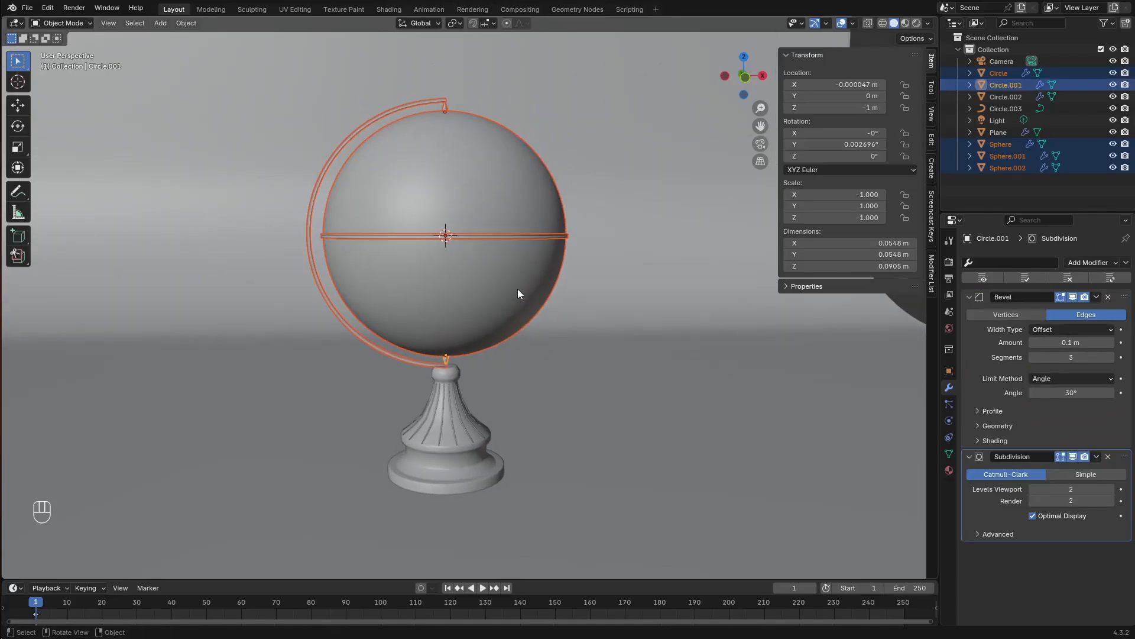
pyautogui.scroll(-7, 517, 289)
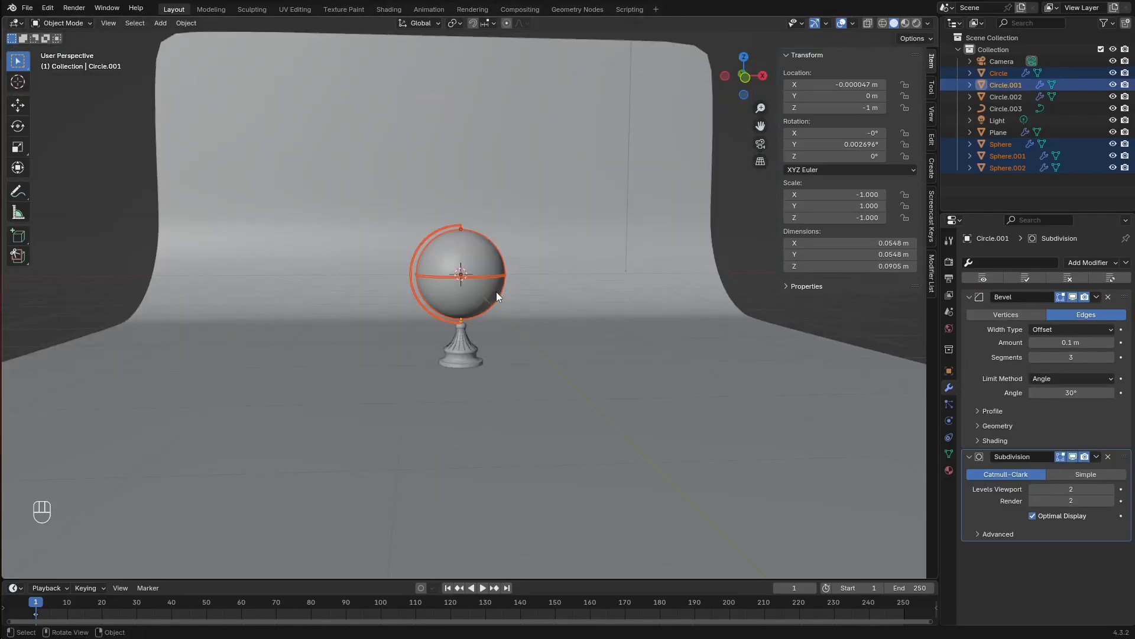
pyautogui.press('KP_1')
pyautogui.scroll(8, 496, 292)
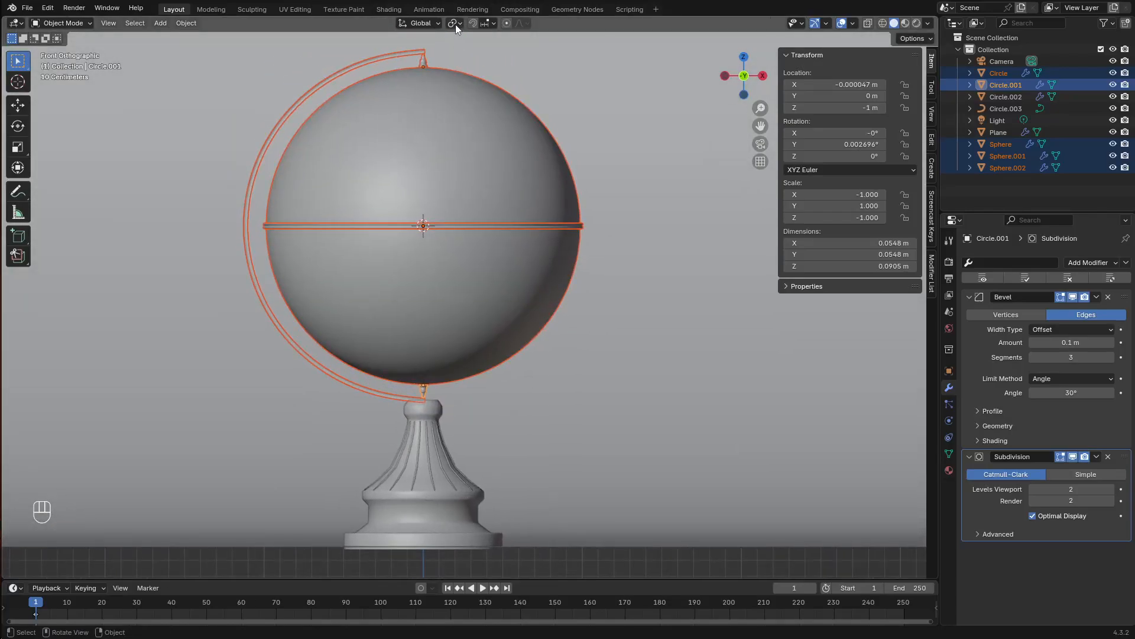
pyautogui.click(455, 24)
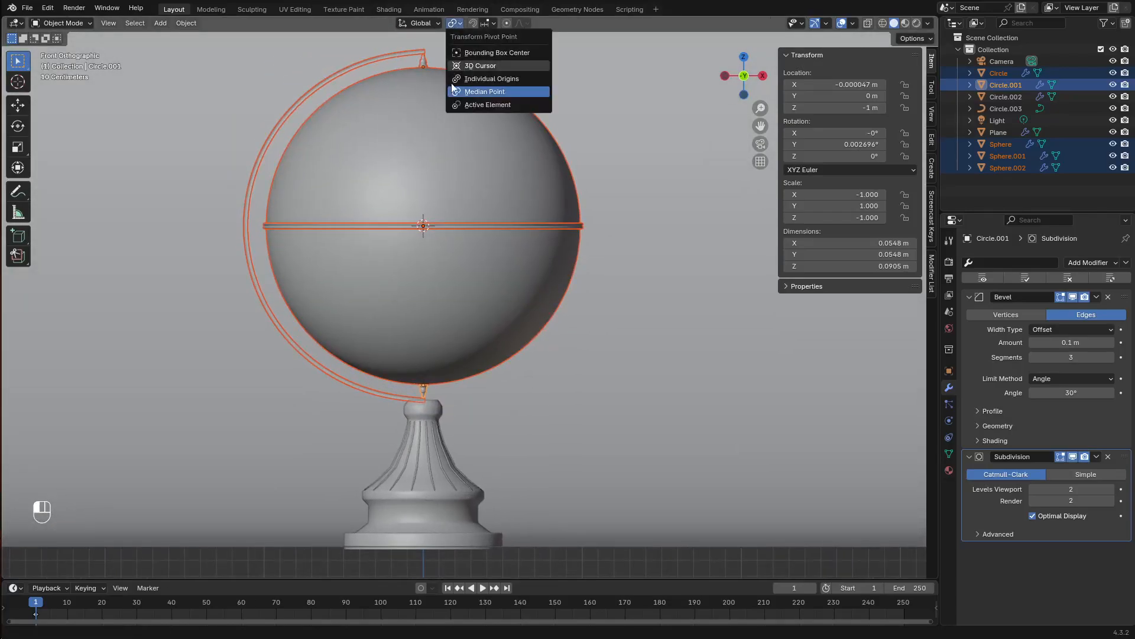
pyautogui.click(489, 94)
pyautogui.keyDown('shift'); pyautogui.moveTo(559, 177); pyautogui.dragTo(560, 201, button='middle'); pyautogui.keyUp('shift')
pyautogui.press('r')
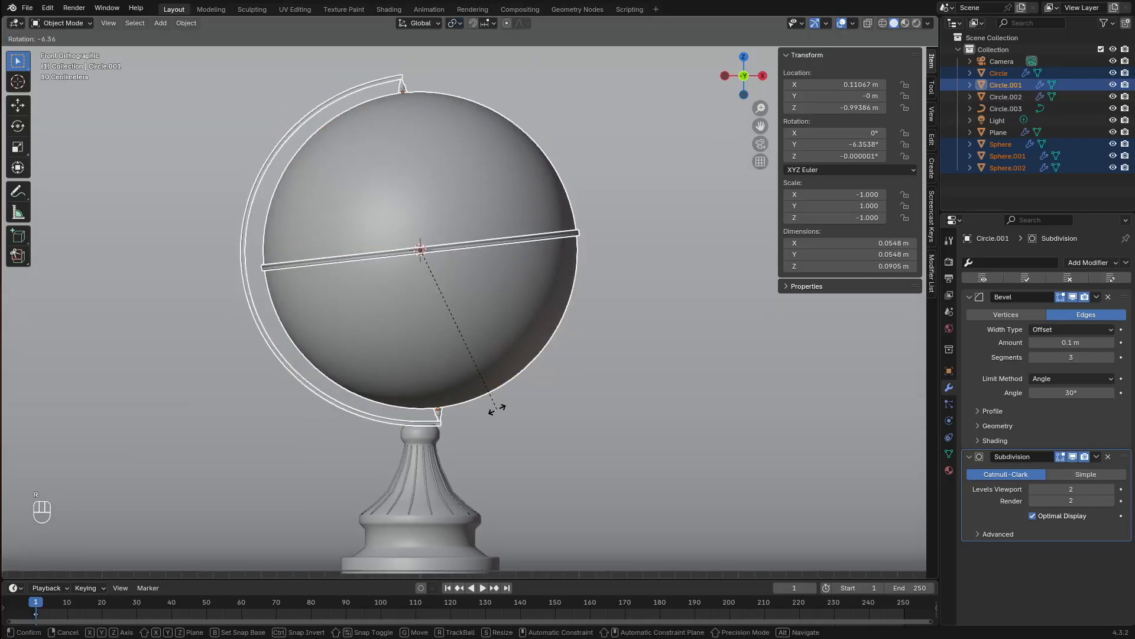
pyautogui.click(596, 392)
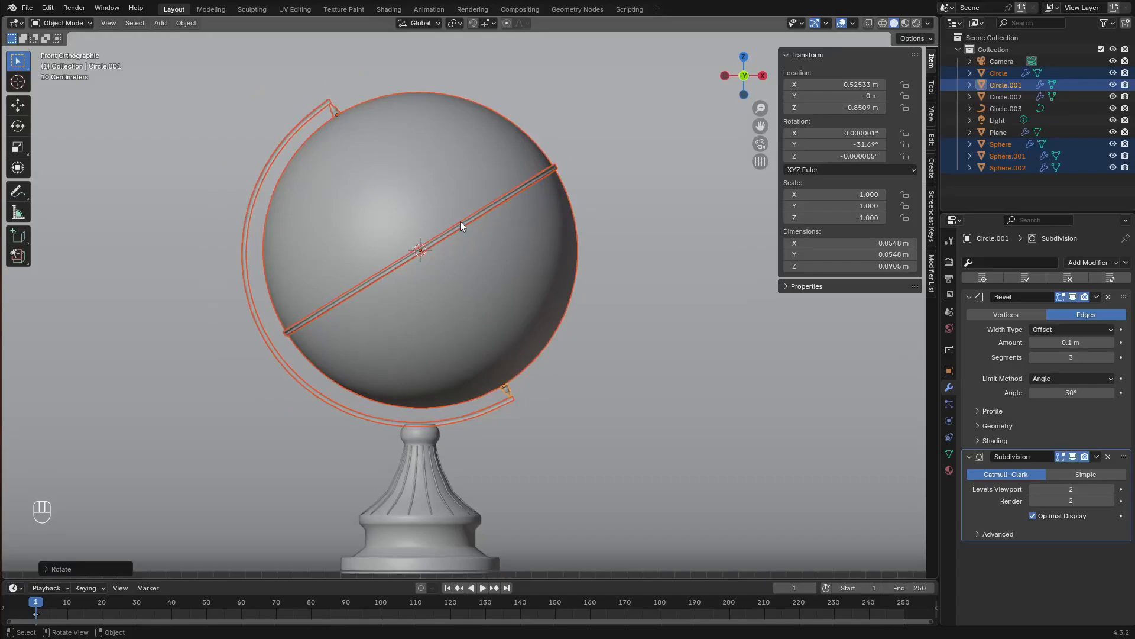
pyautogui.keyDown('shift'); pyautogui.click(421, 101); pyautogui.keyUp('shift')
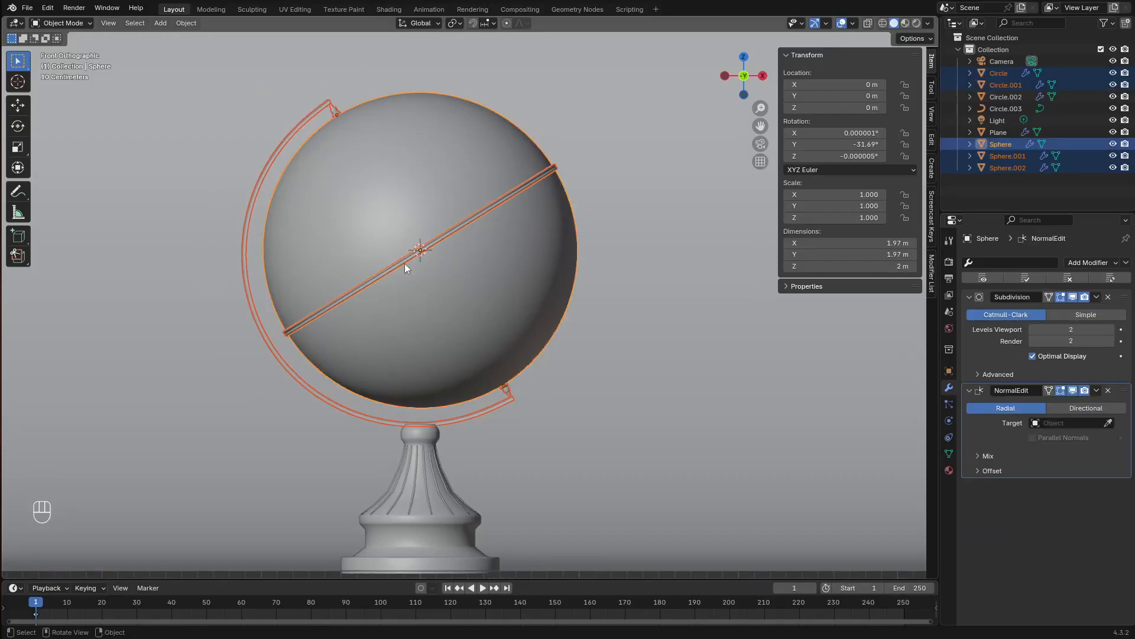